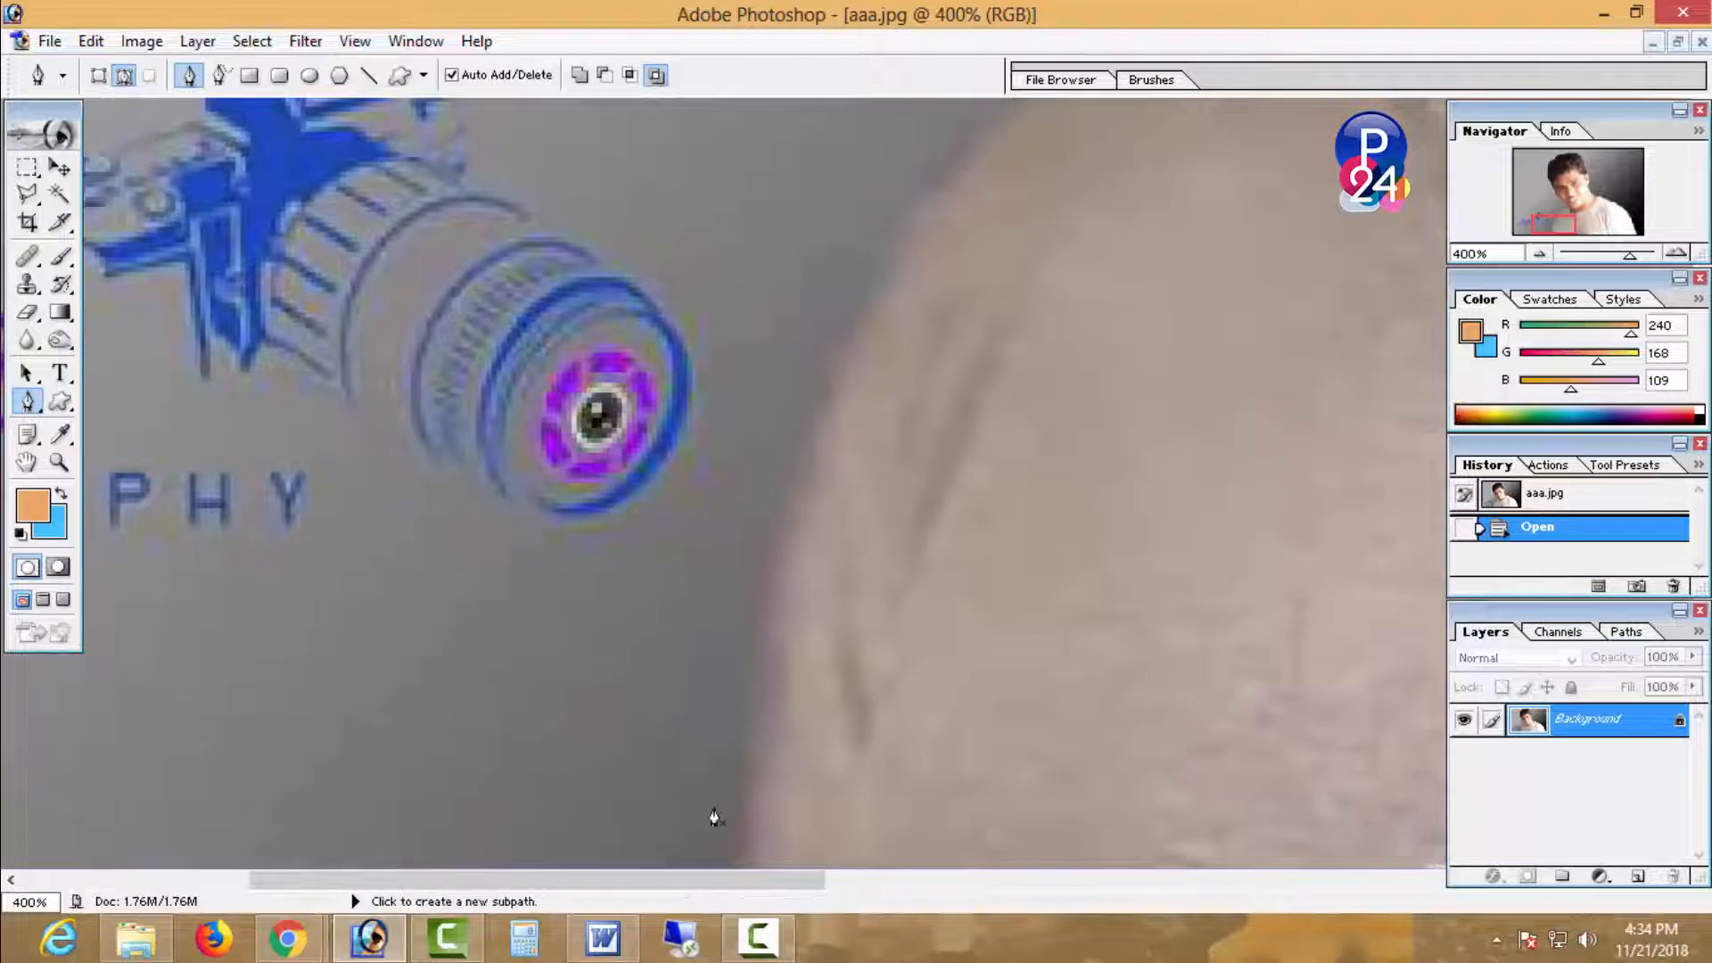
- Start a Pen tool path at the lower edge of the man's sleeve and trace it up along the outer arm
left_click(746, 865)
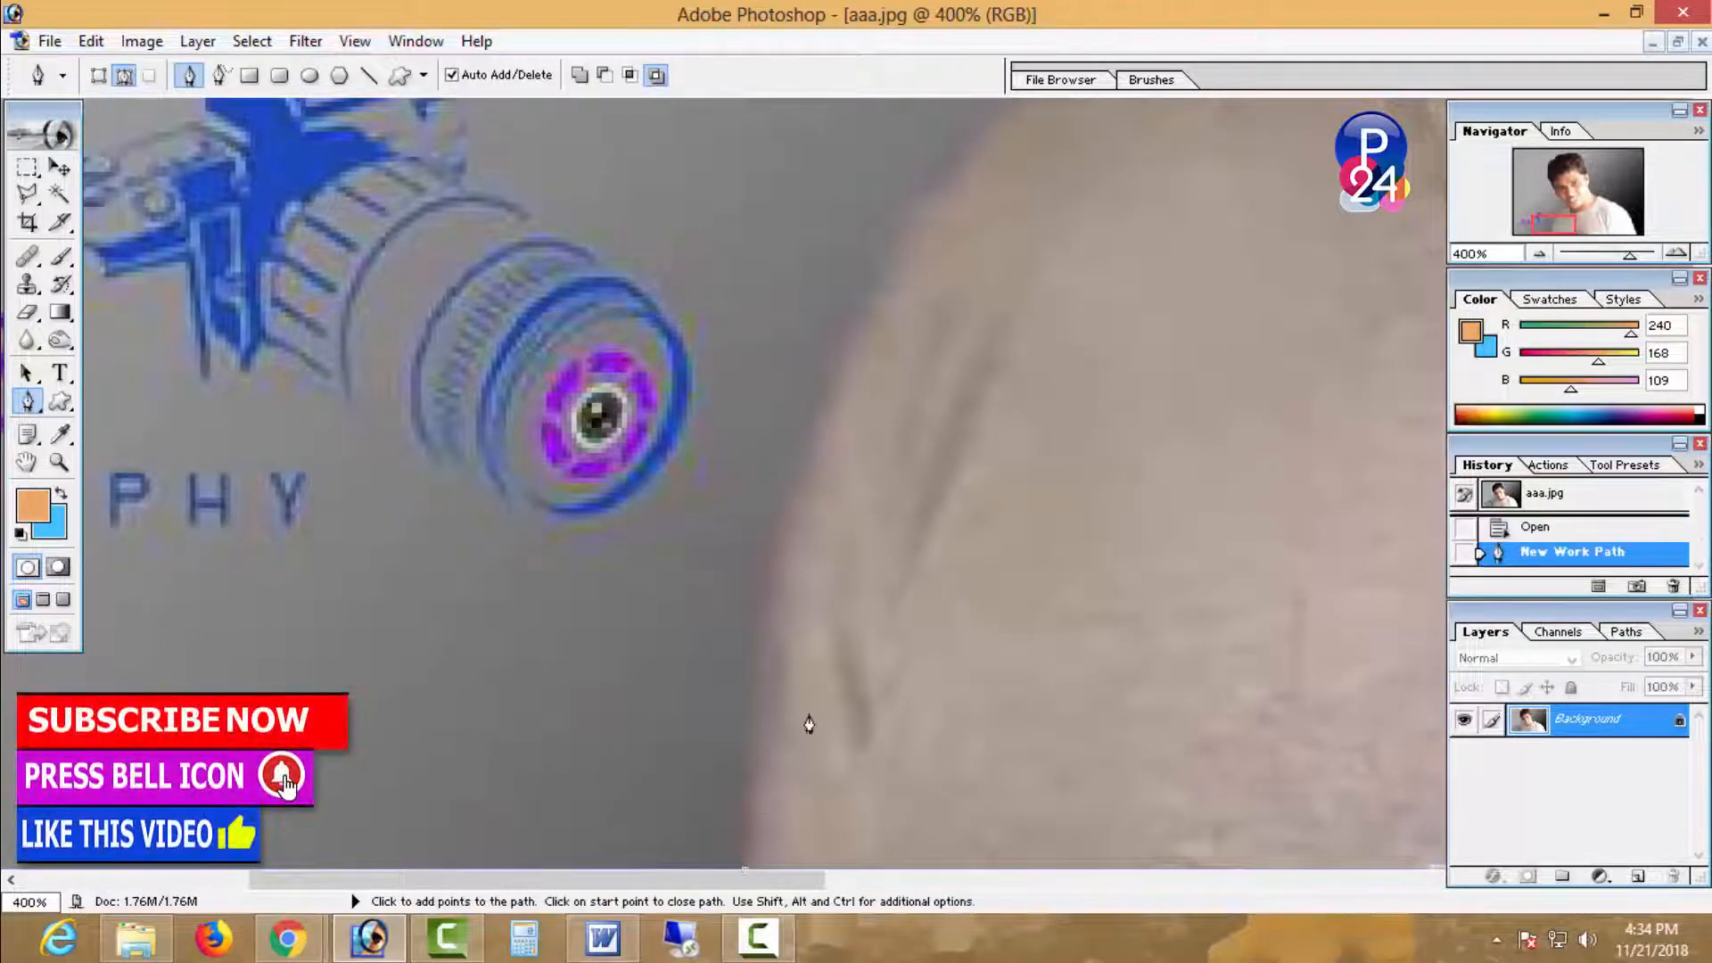
left_click_drag(785, 503, 824, 368)
left_click(785, 502)
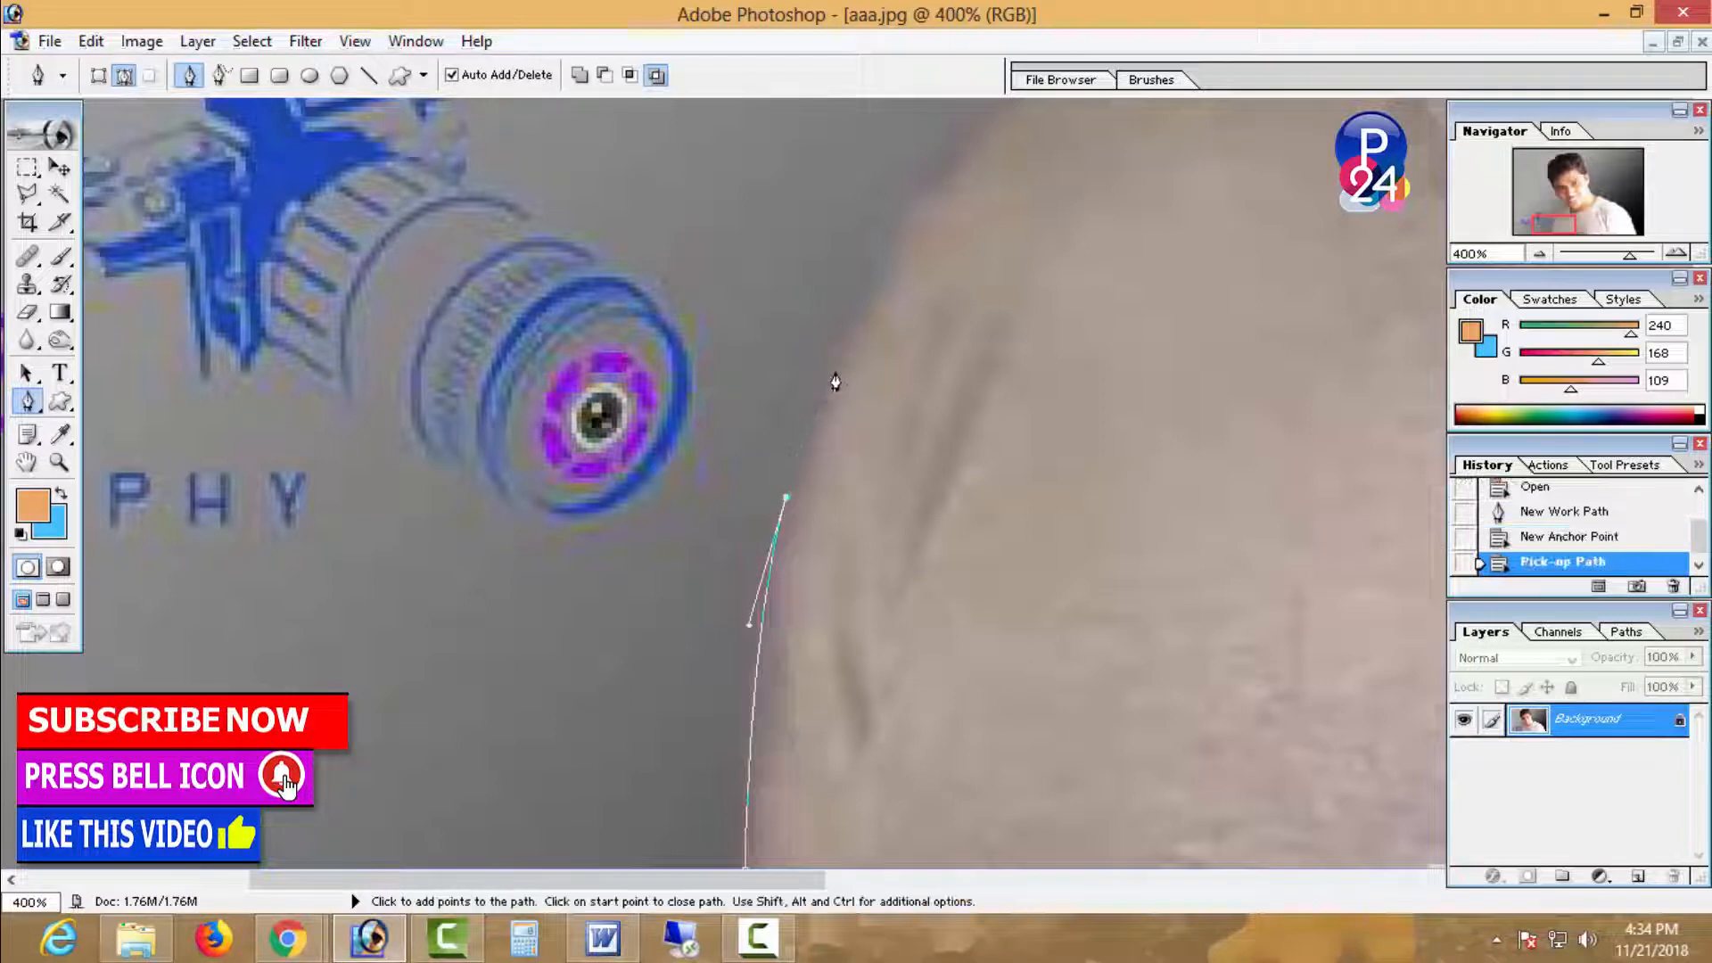
left_click(838, 367)
left_click(895, 256)
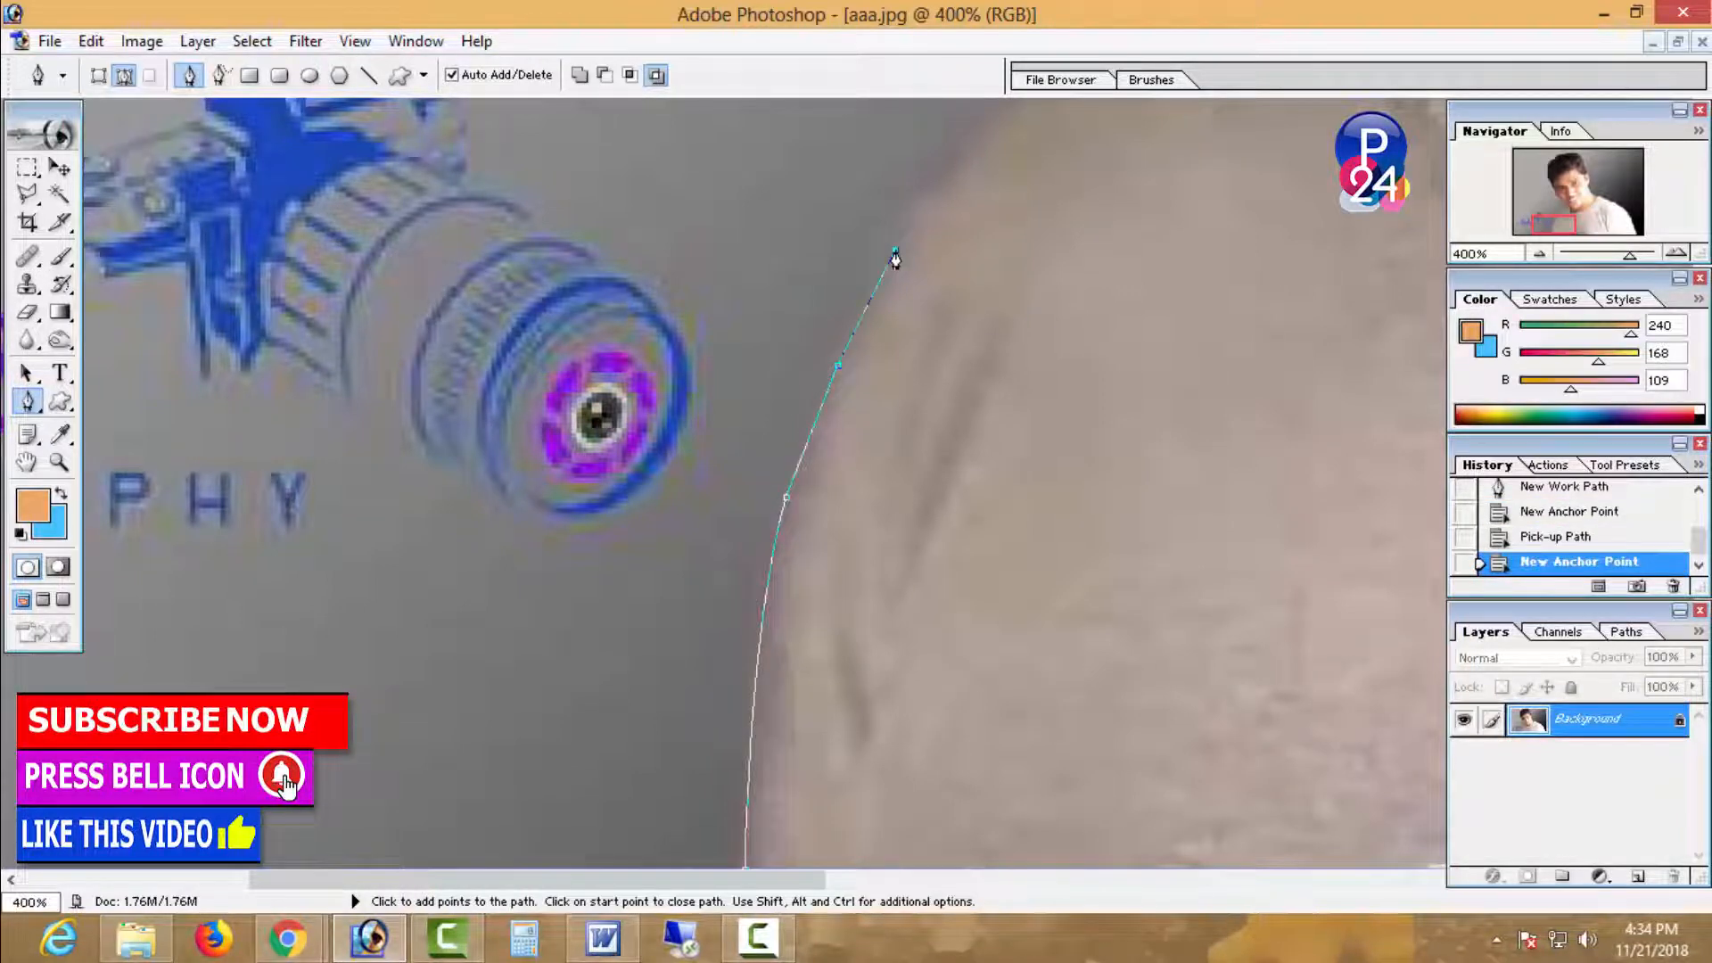
- Continue the path along the shoulder of the shirt up to where the collar meets the jaw
left_click_drag(986, 213, 882, 553)
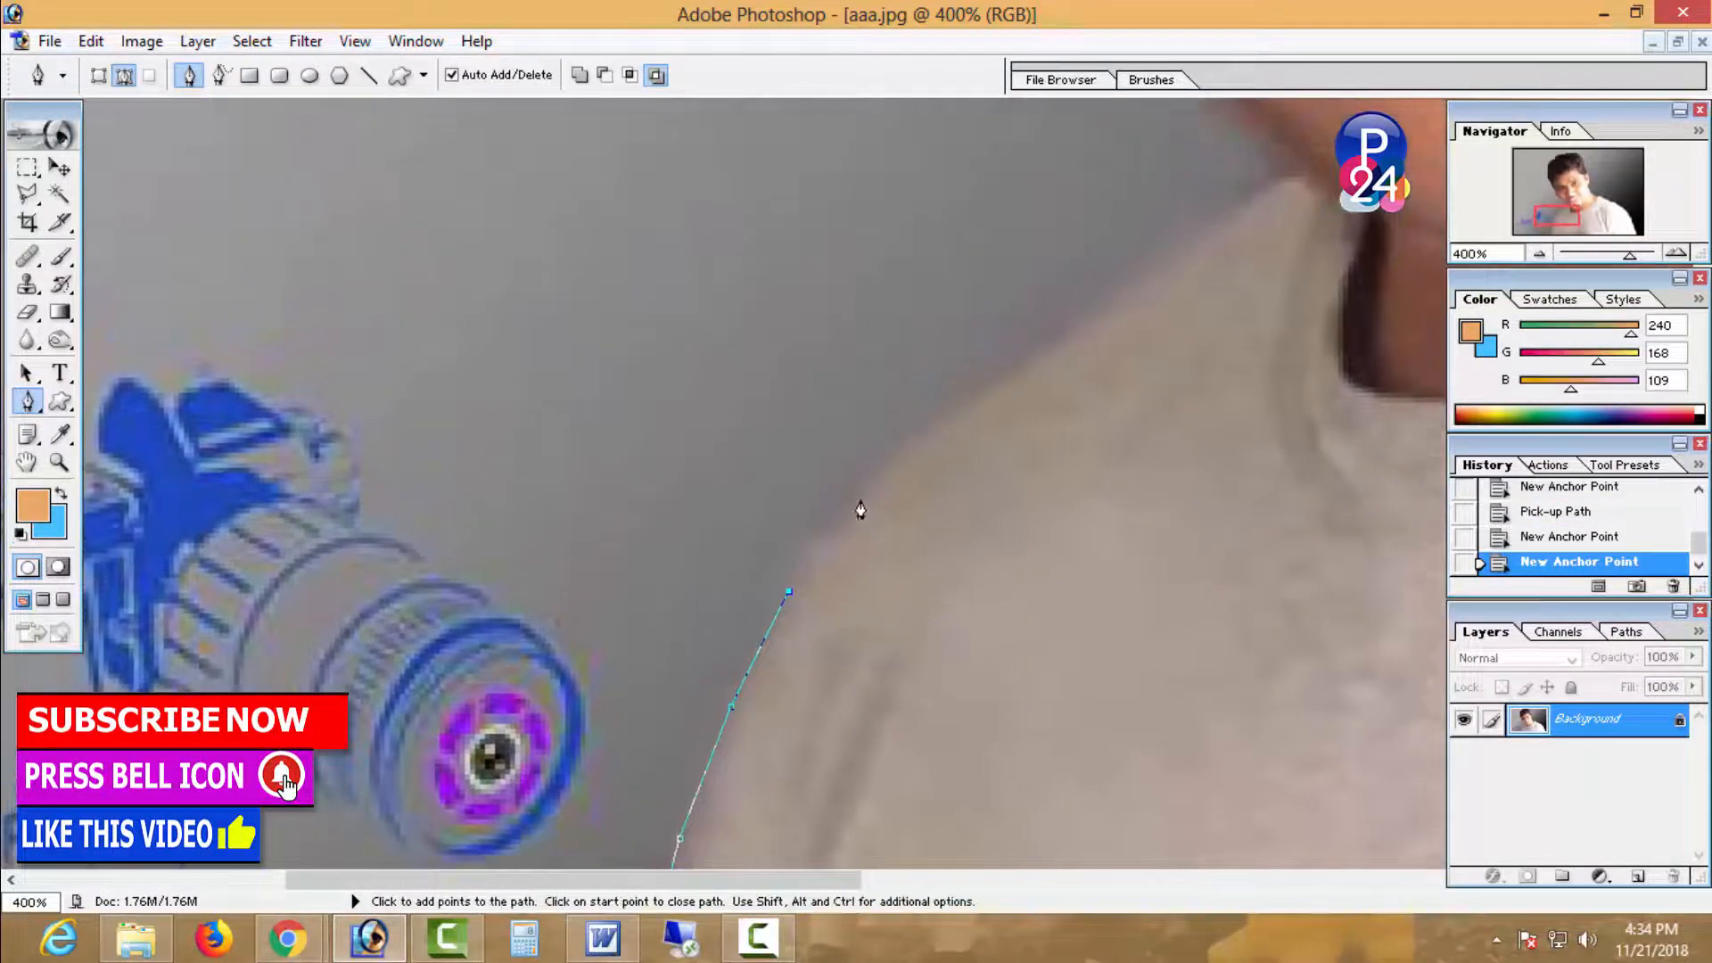
left_click(858, 489)
left_click(958, 408)
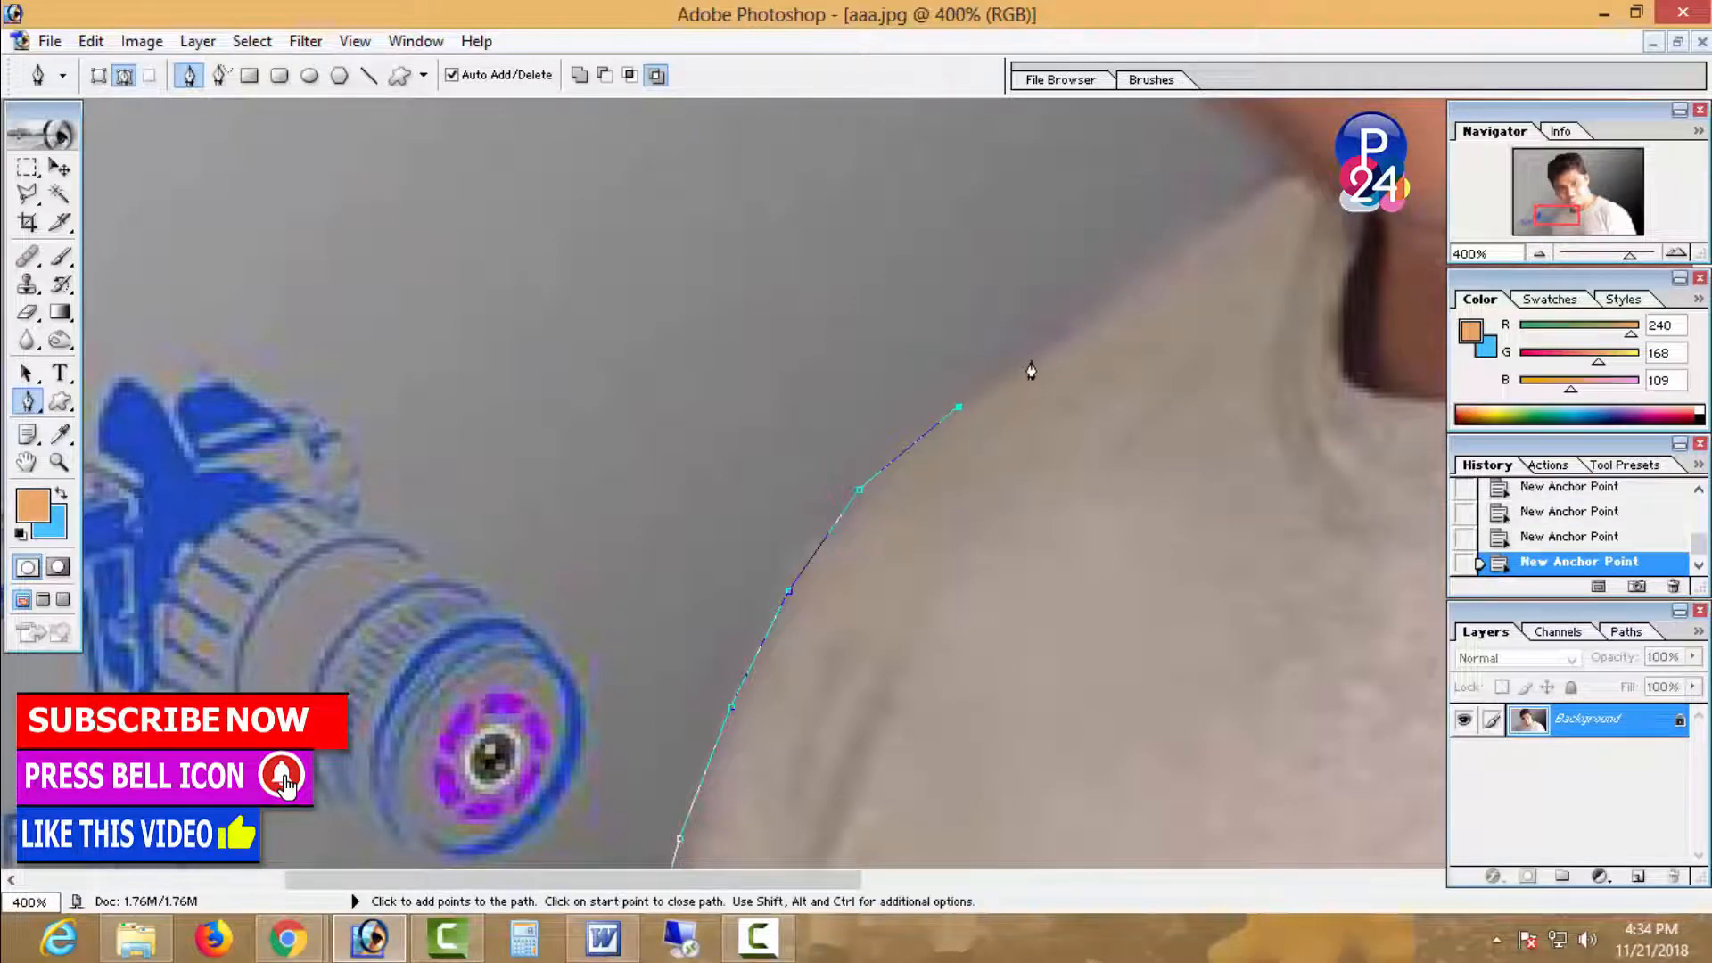
left_click_drag(1066, 339, 864, 600)
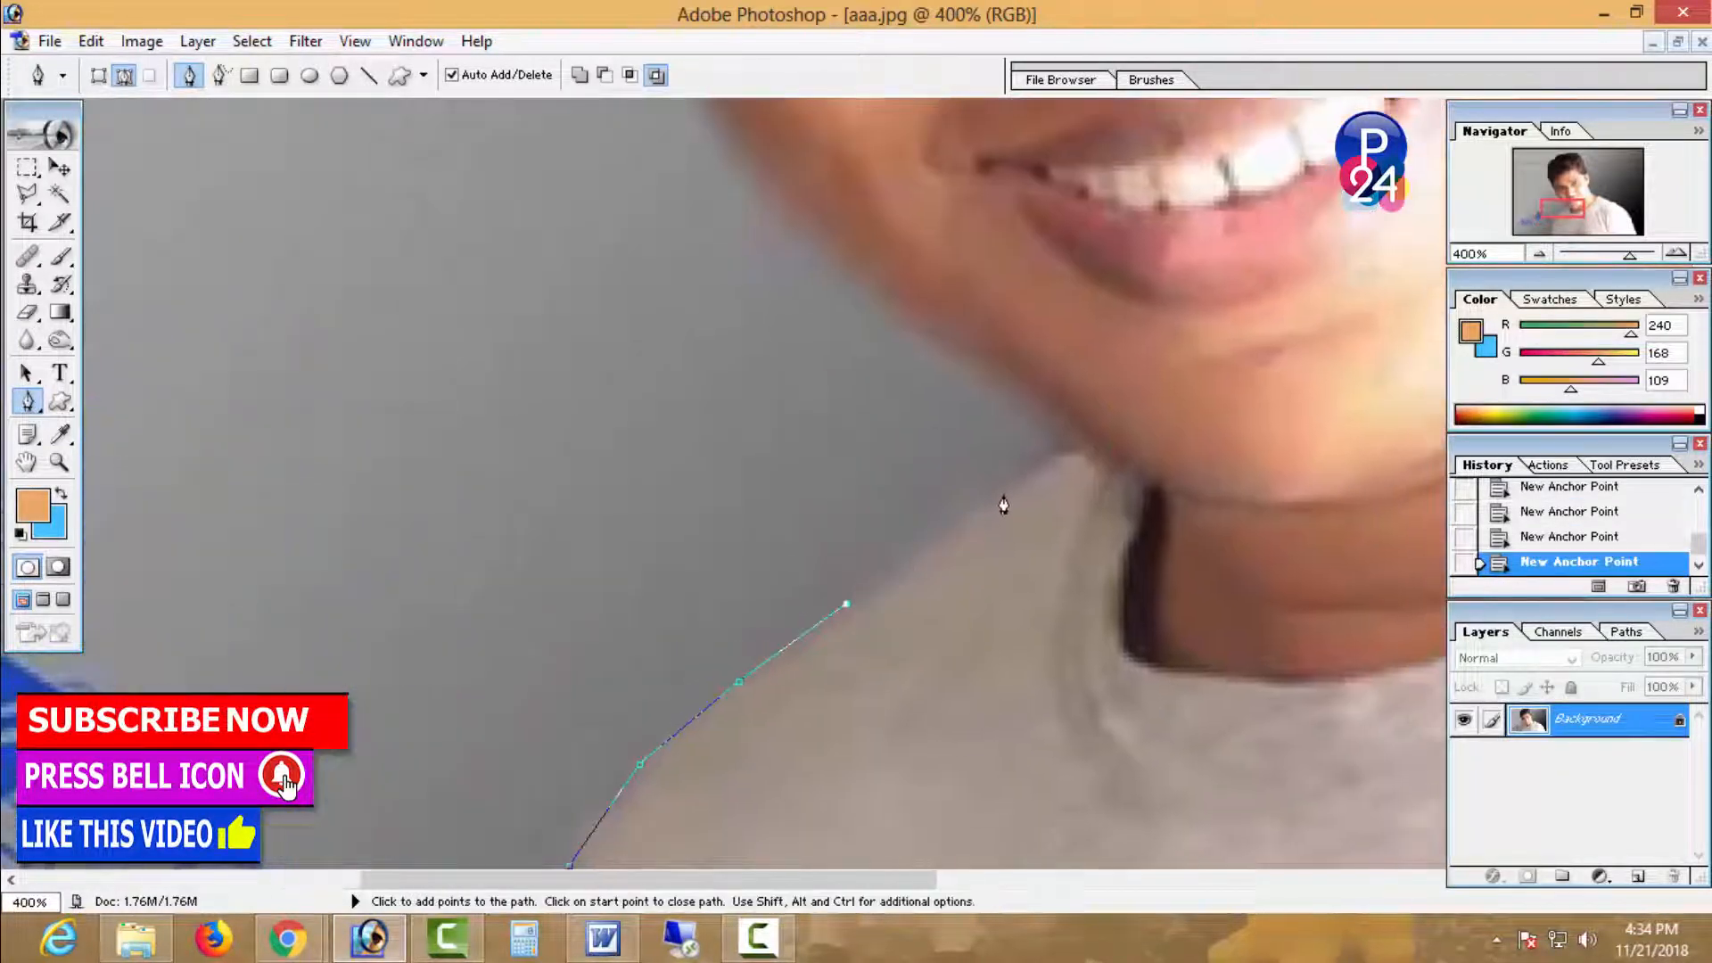
left_click(1070, 451)
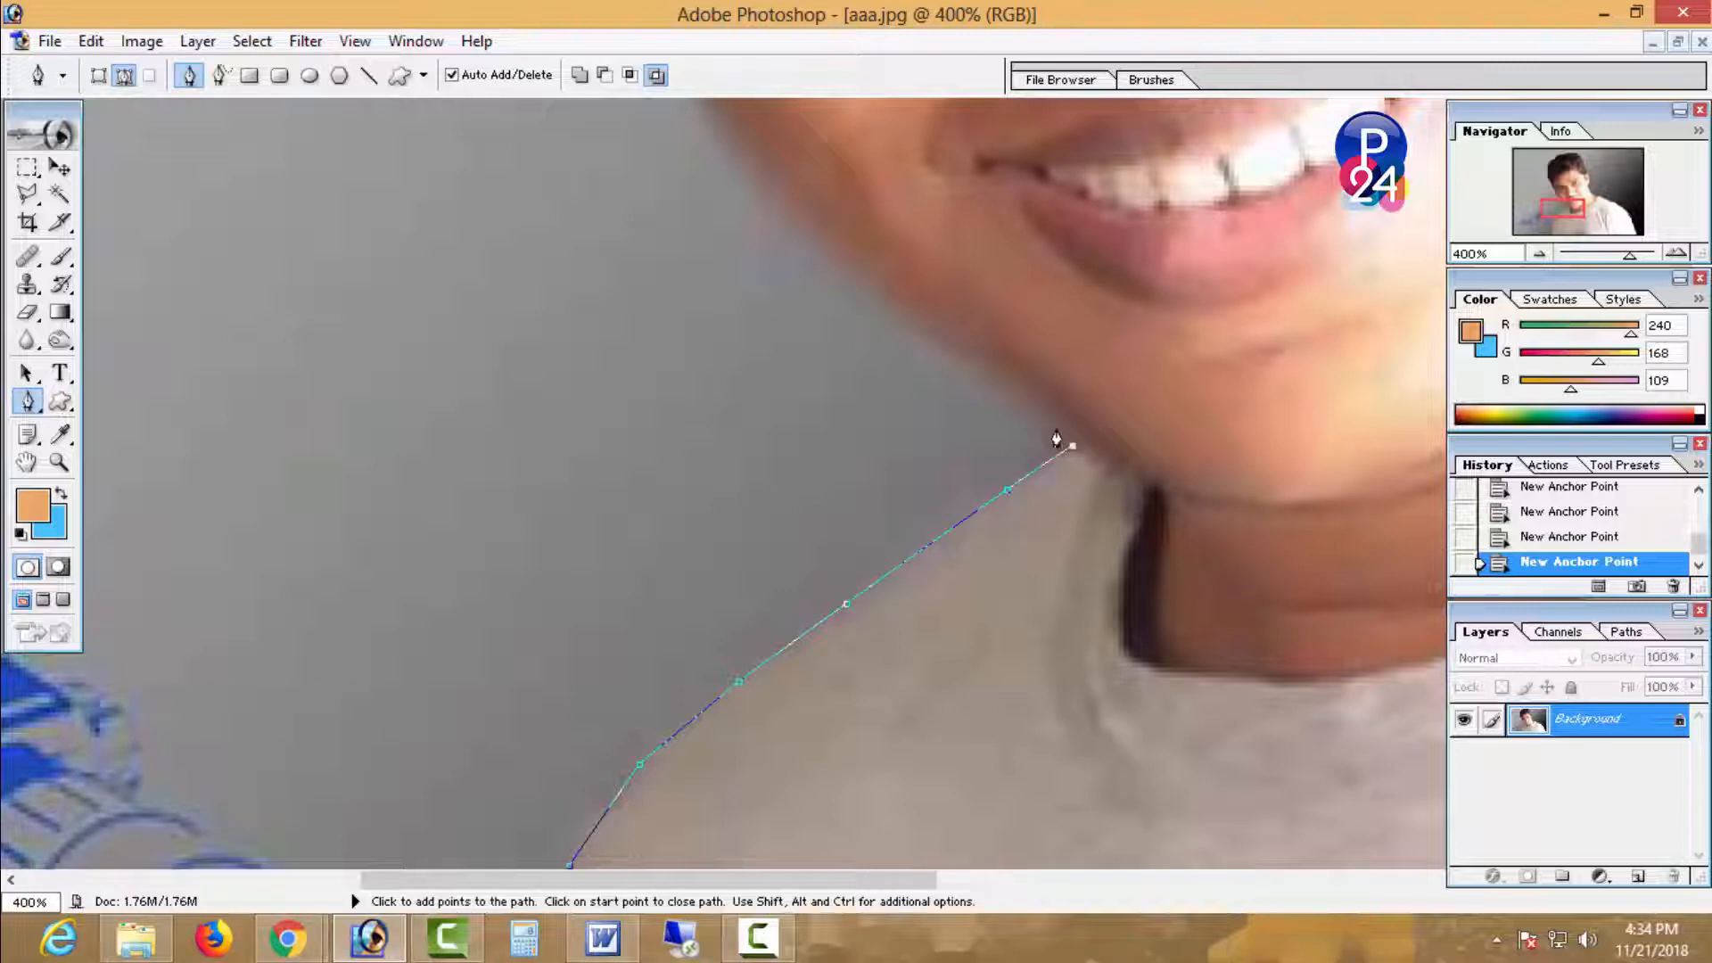
- Trace the path along the jawline from the collar up to the cheek, using a curved segment ending in a corner point
left_click_drag(1058, 446, 988, 585)
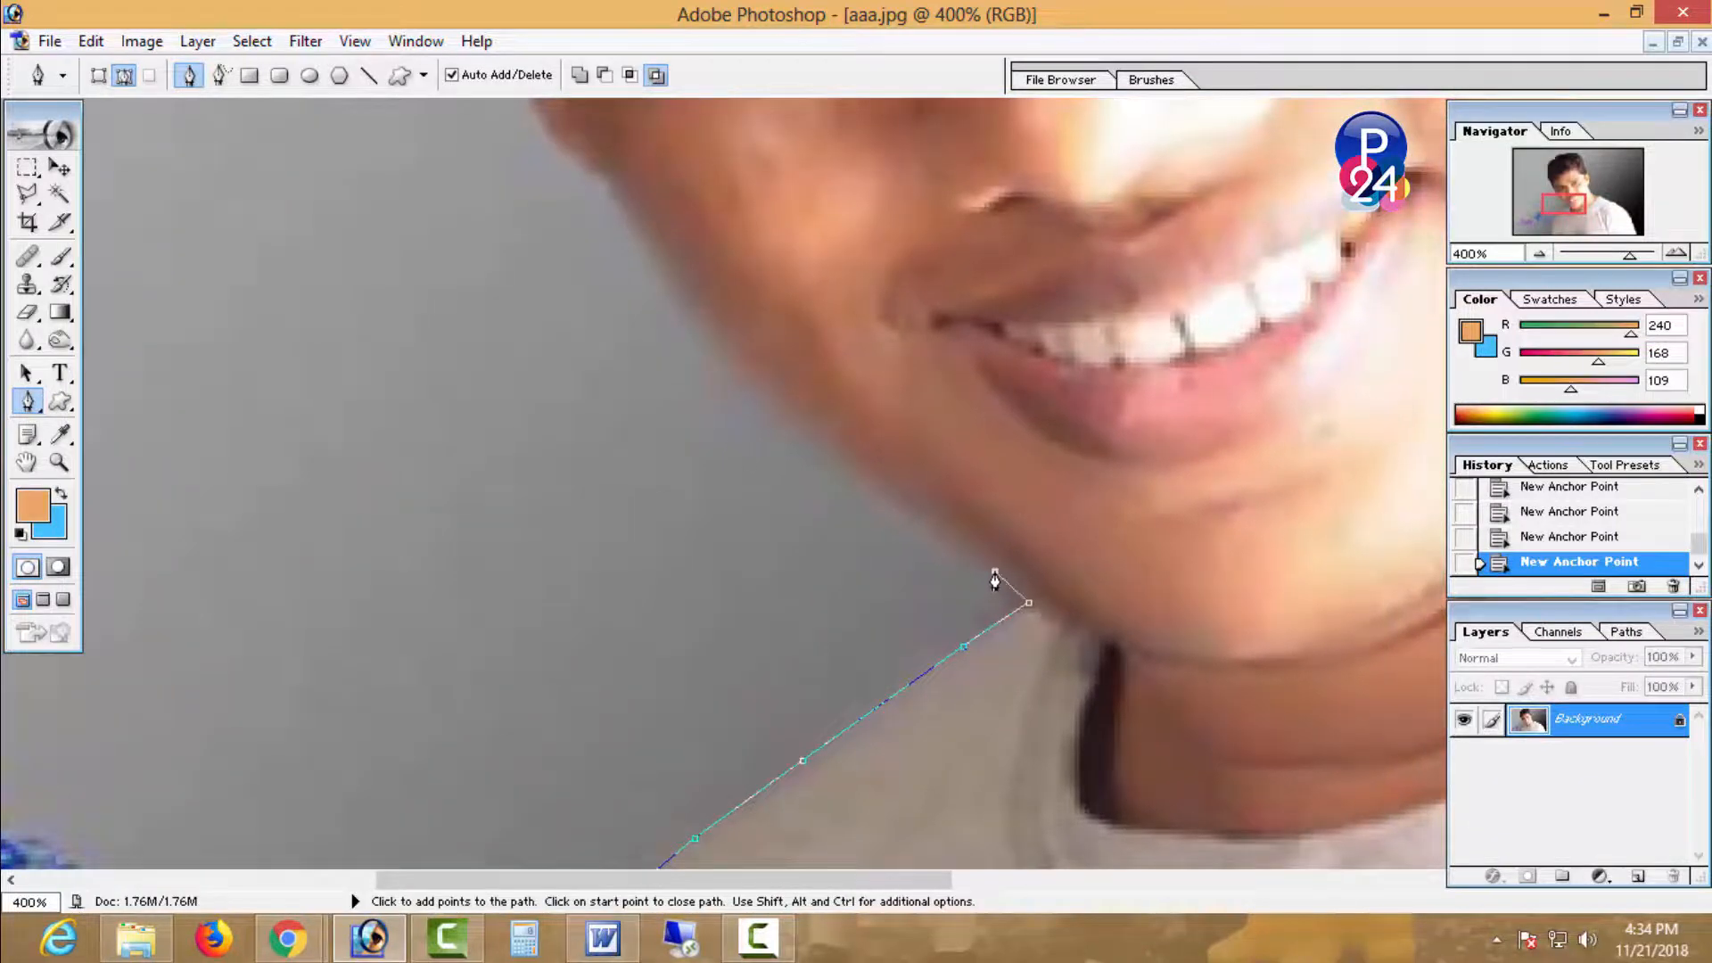
scroll(995, 580, "up", 3)
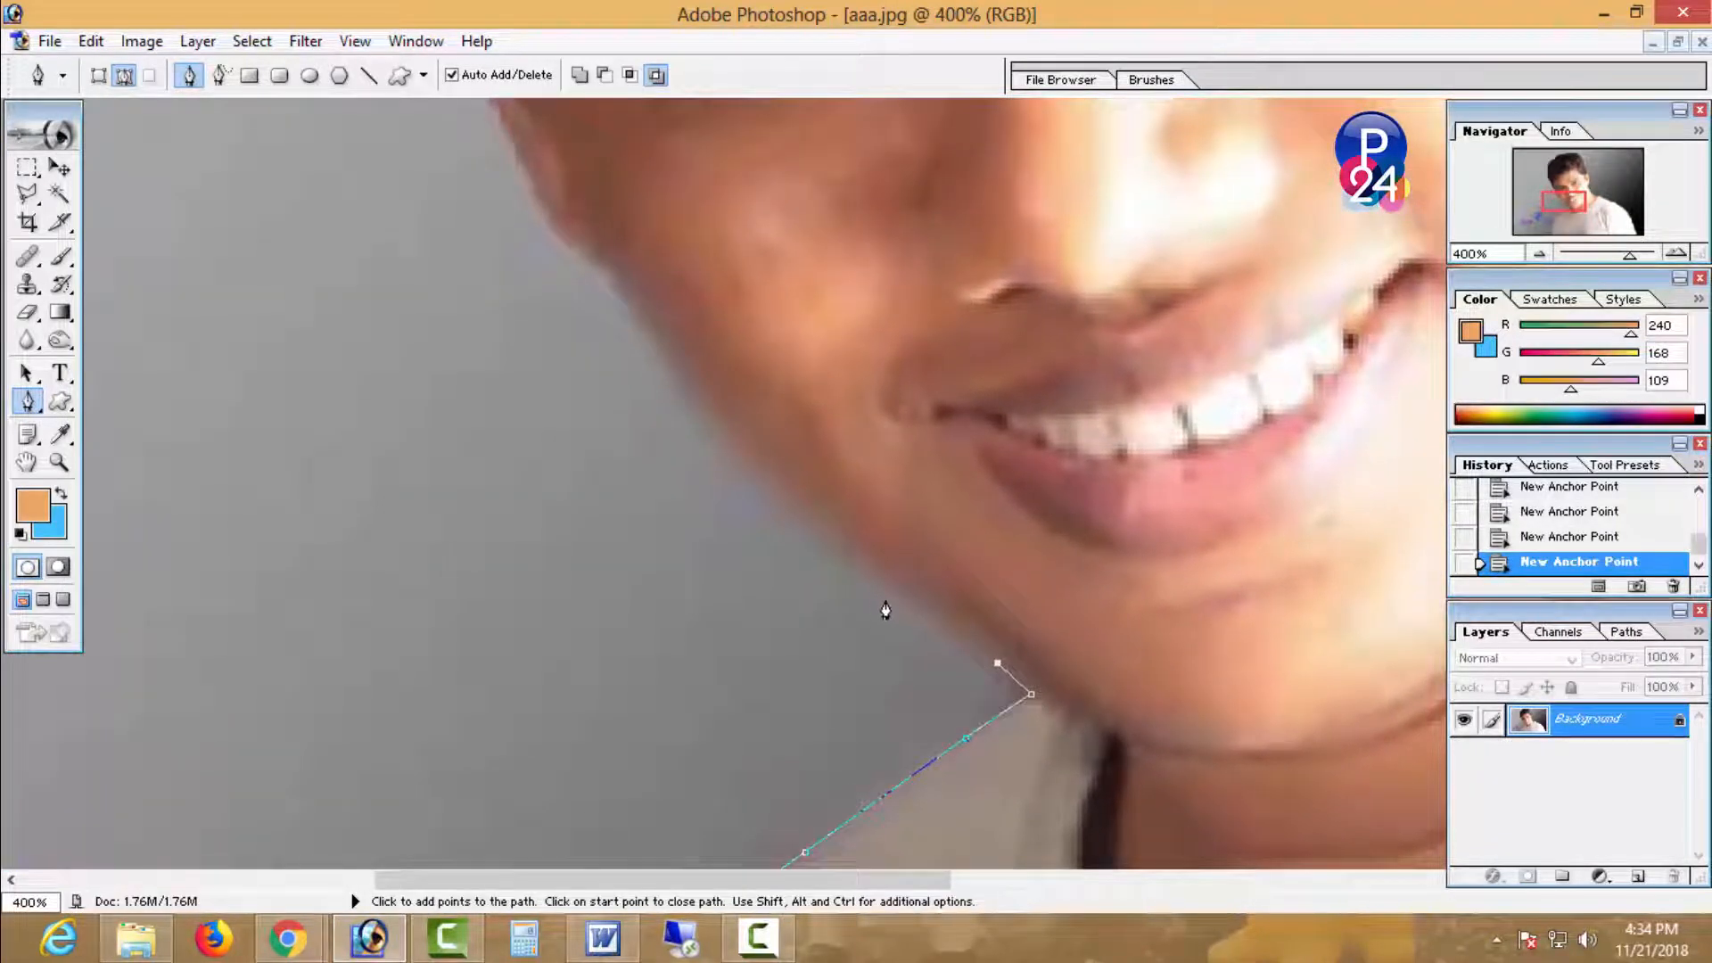
left_click(714, 416)
left_click_drag(651, 360, 580, 232)
key("ctrl+z")
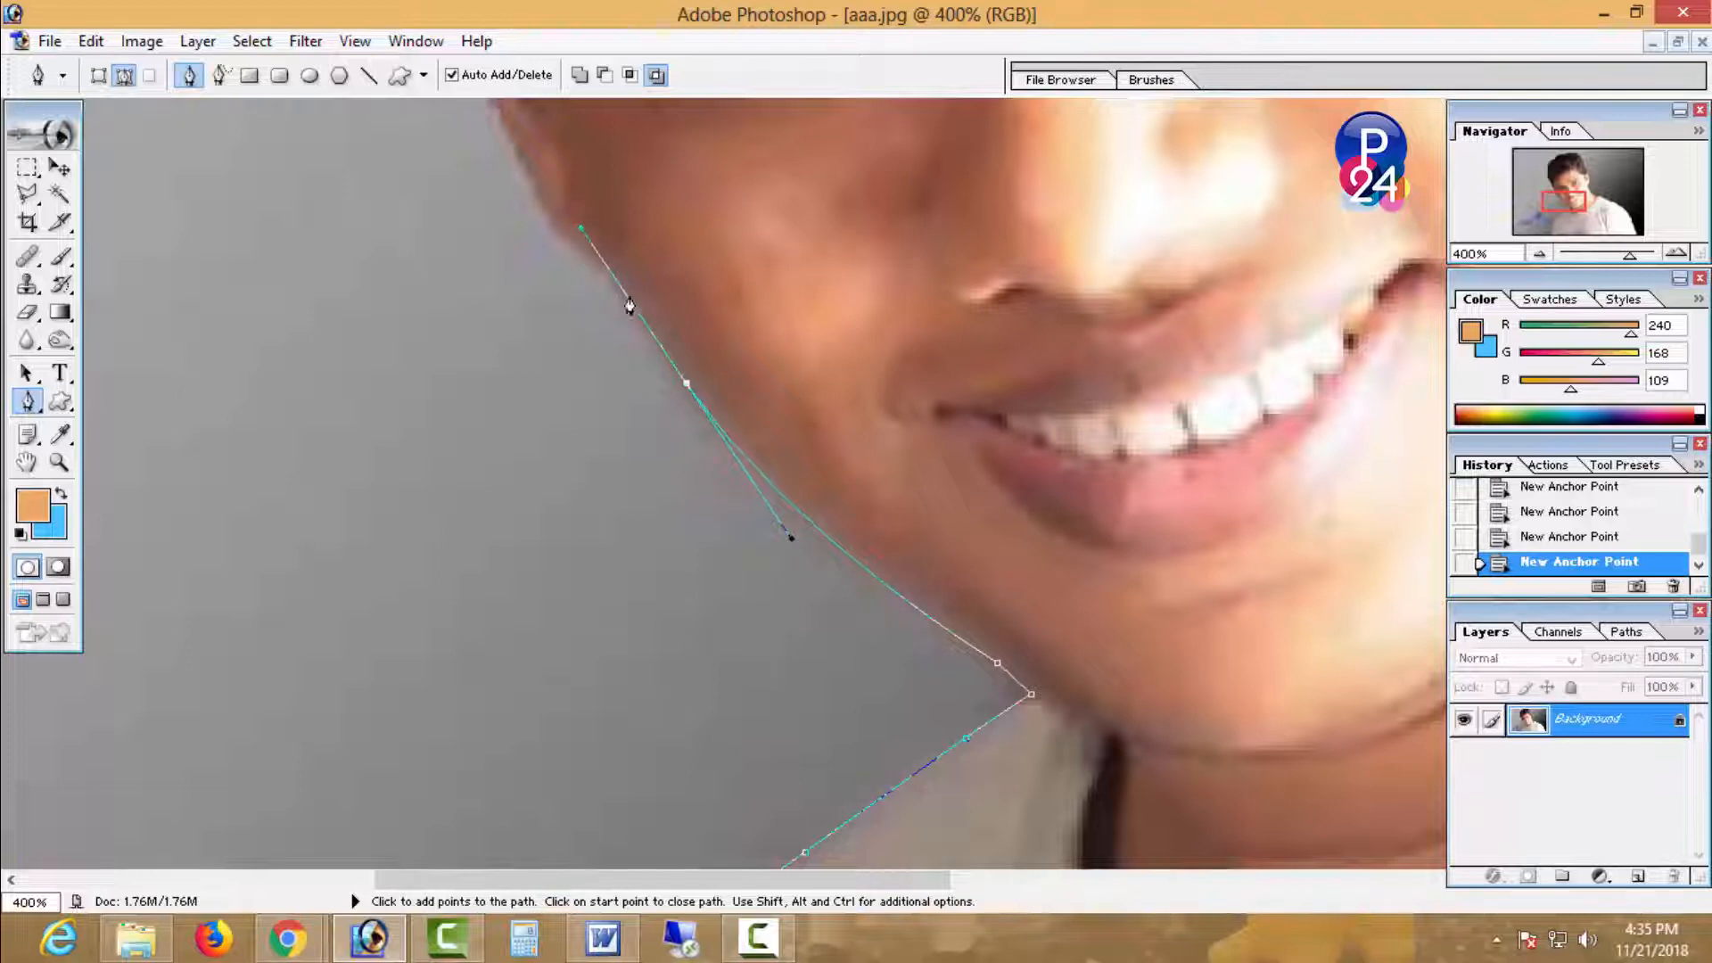
left_click(687, 383, "alt")
left_click(630, 300)
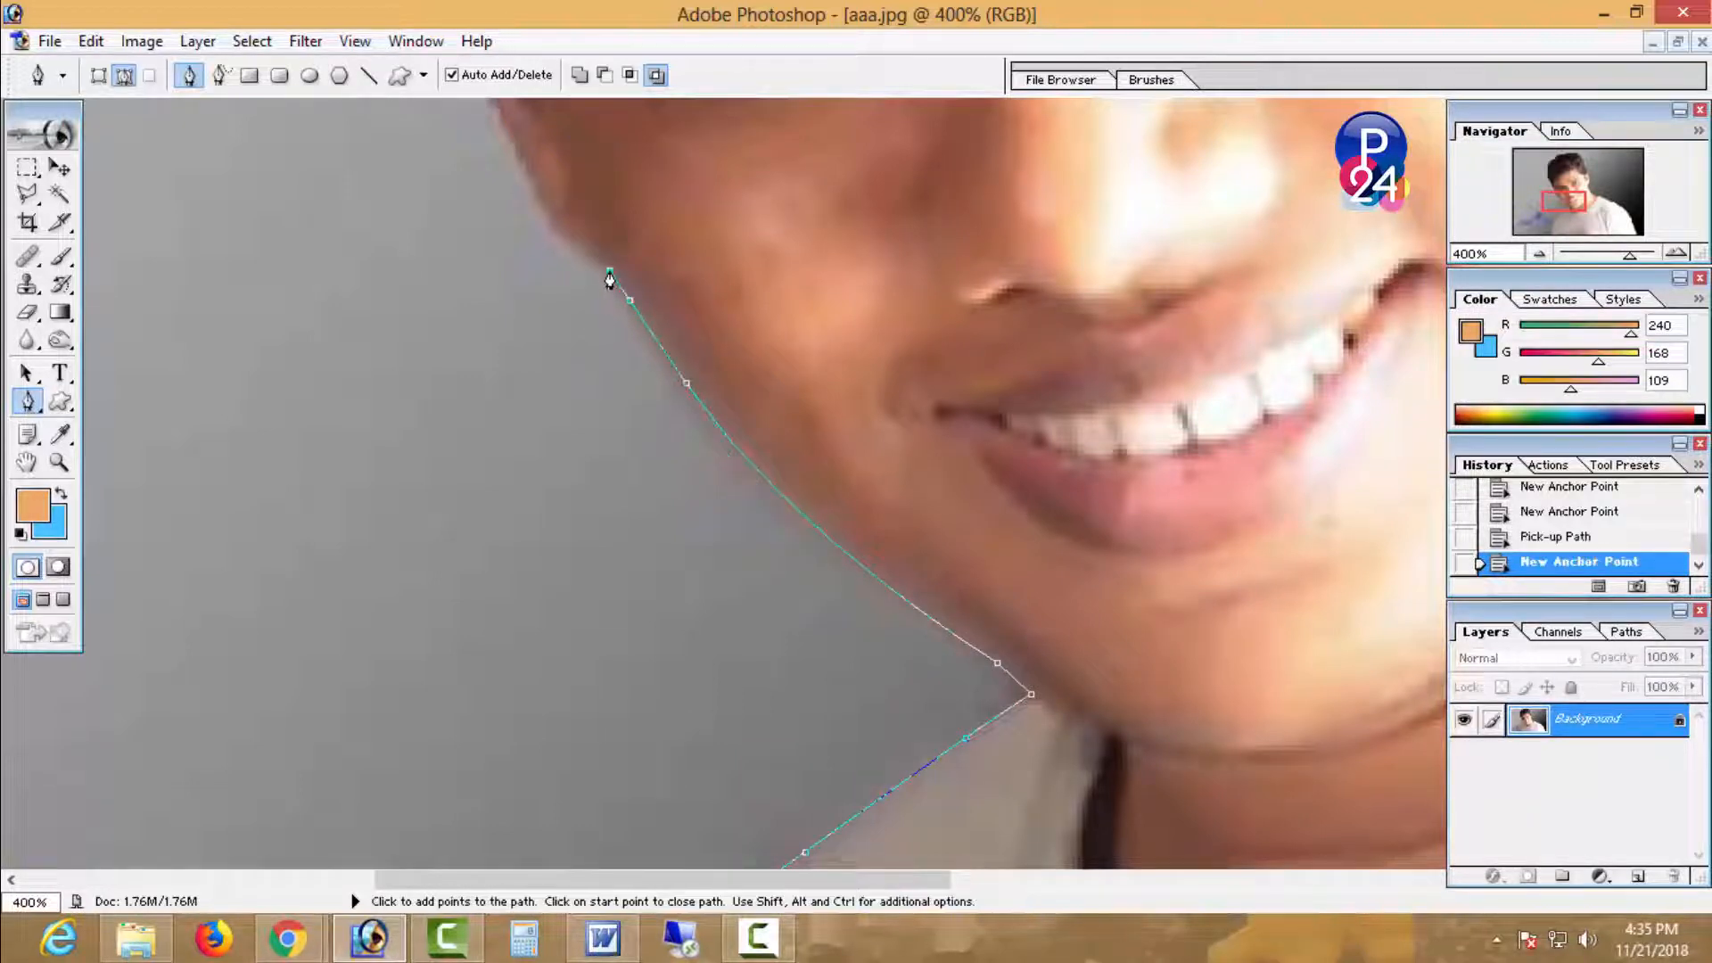
left_click(610, 271)
- Extend the path around the cheek and up the side of the face to the hair at the temple
left_click_drag(634, 368, 708, 673)
left_click_drag(599, 477, 585, 406)
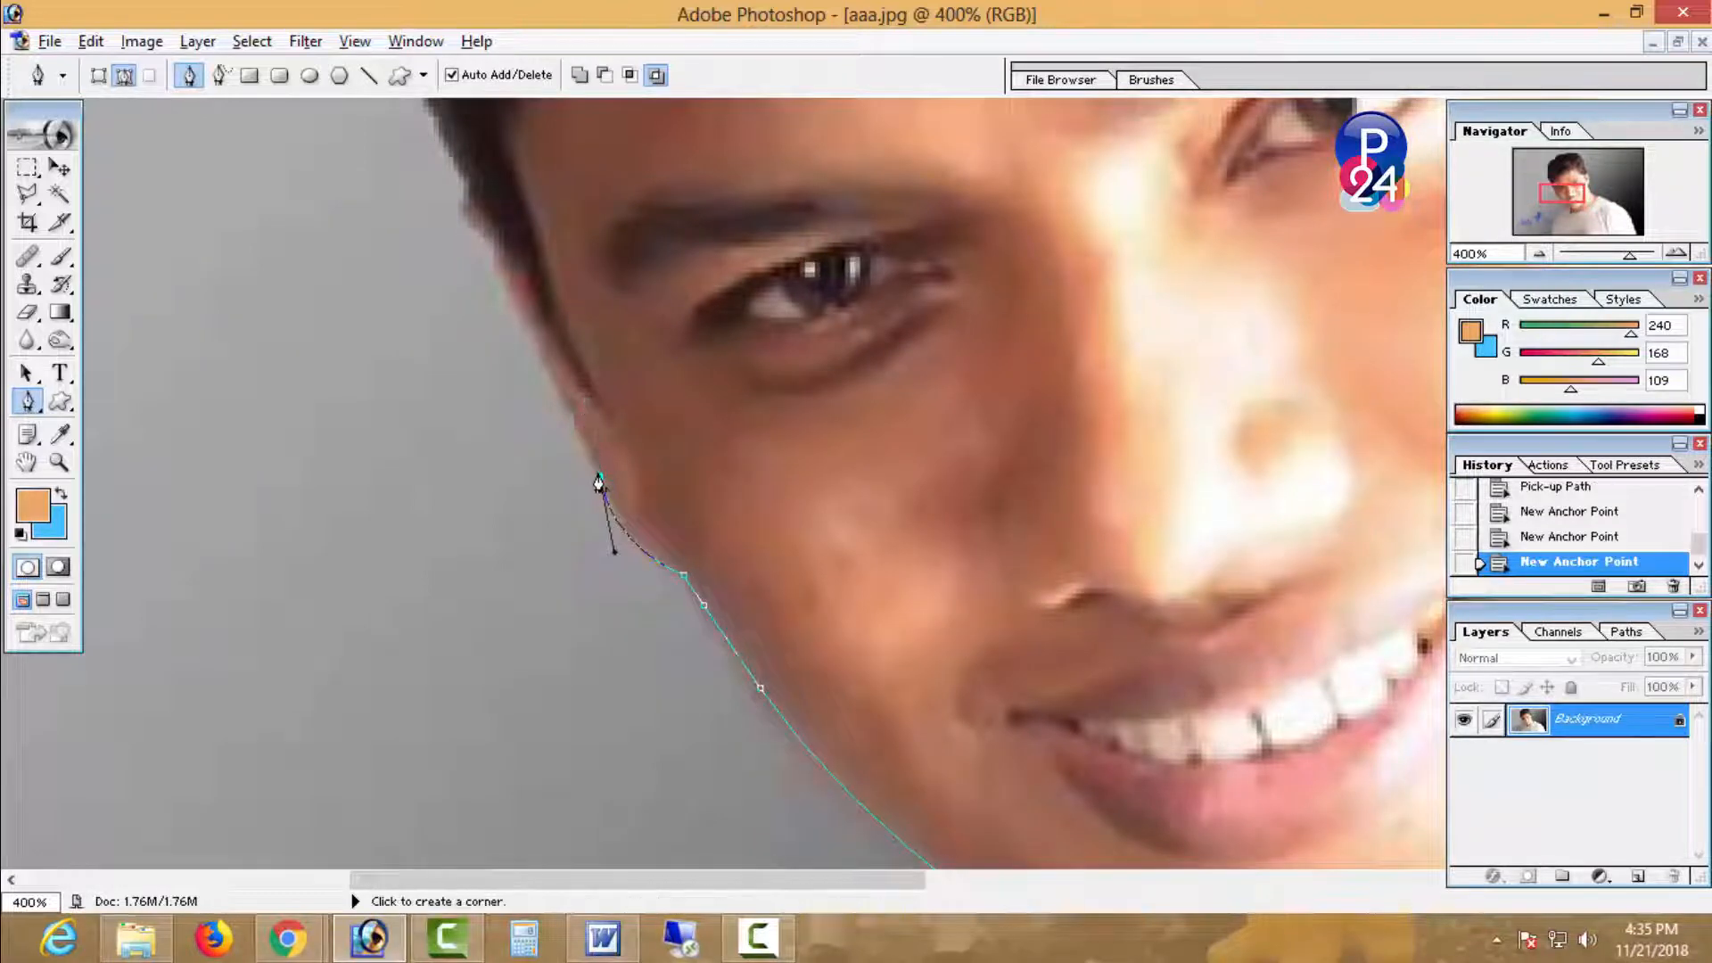
left_click(599, 477, "alt")
left_click(574, 414)
left_click(521, 319)
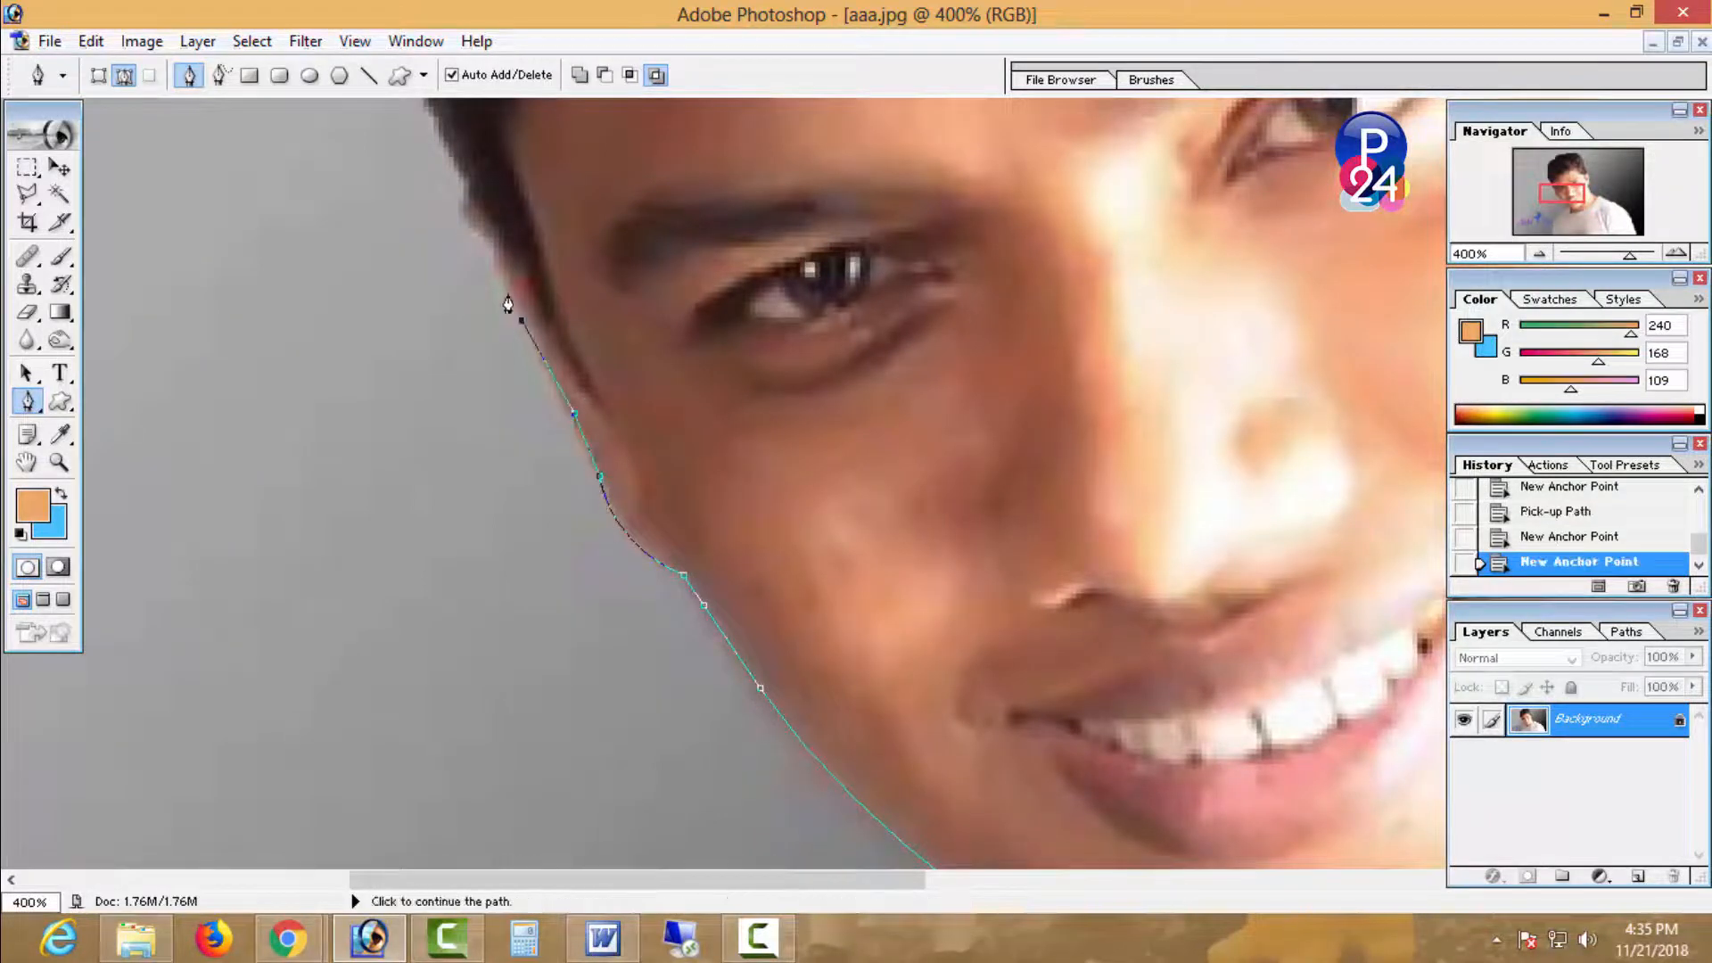
left_click(496, 248)
left_click(476, 230)
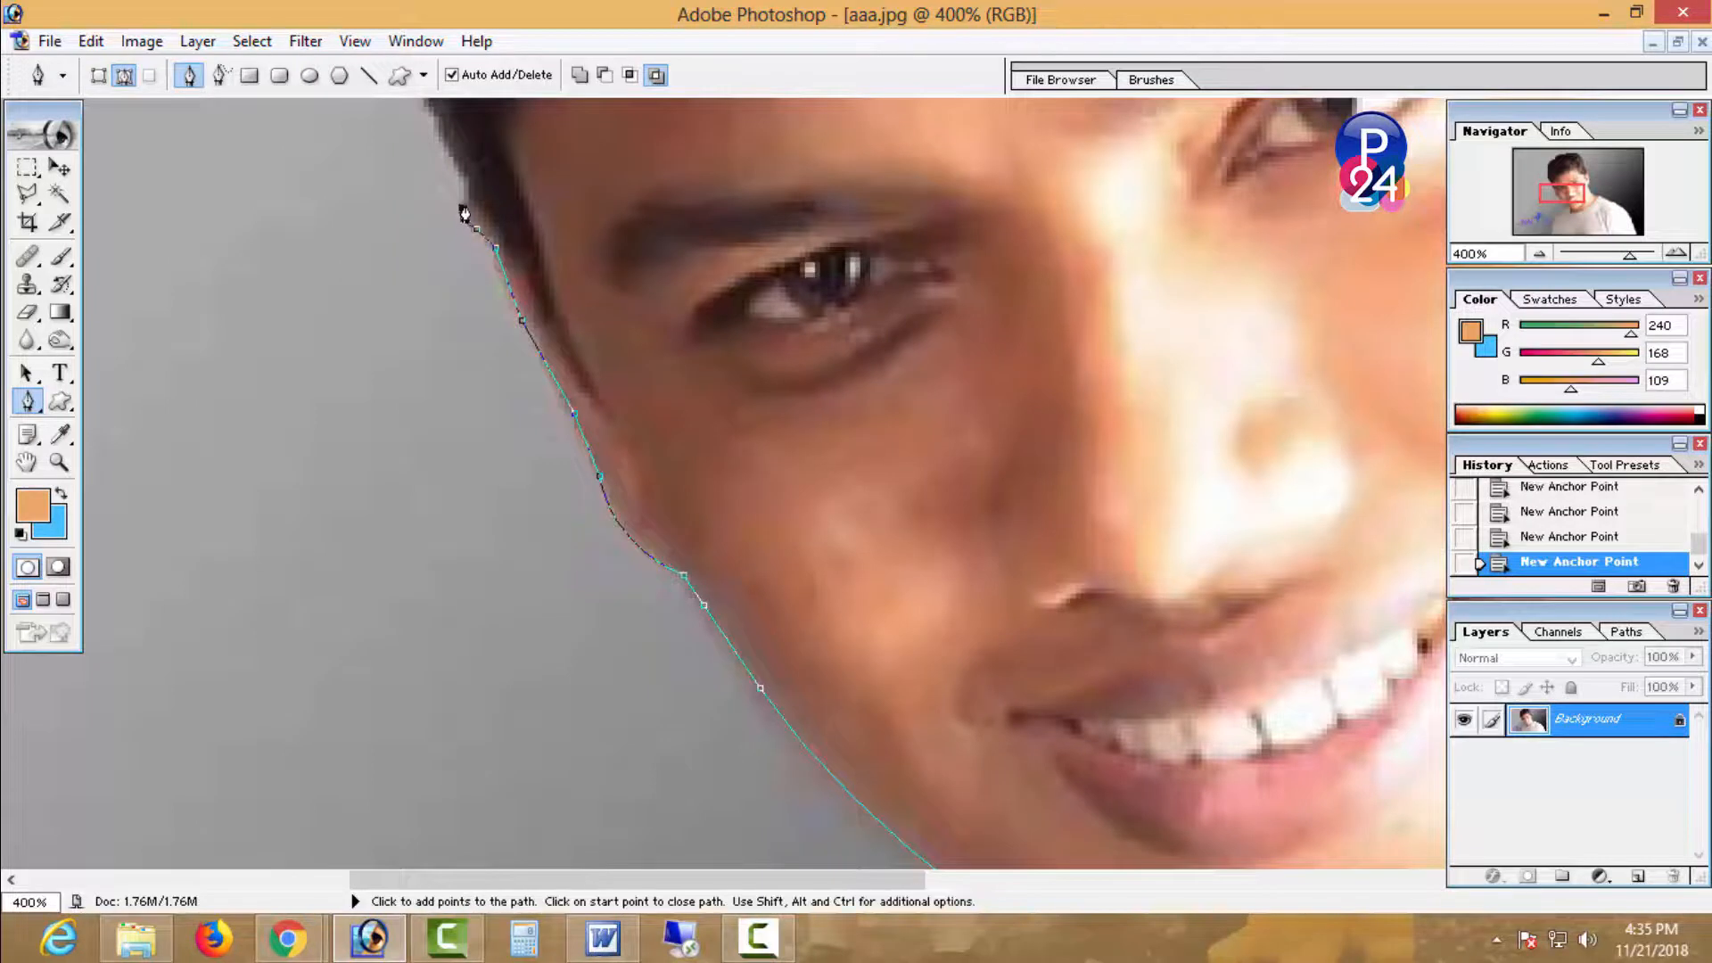
- Trace the path up the left side of the man's hair from the temple with closely spaced anchor points
left_click(475, 194)
left_click(450, 153)
left_click(450, 153, "alt")
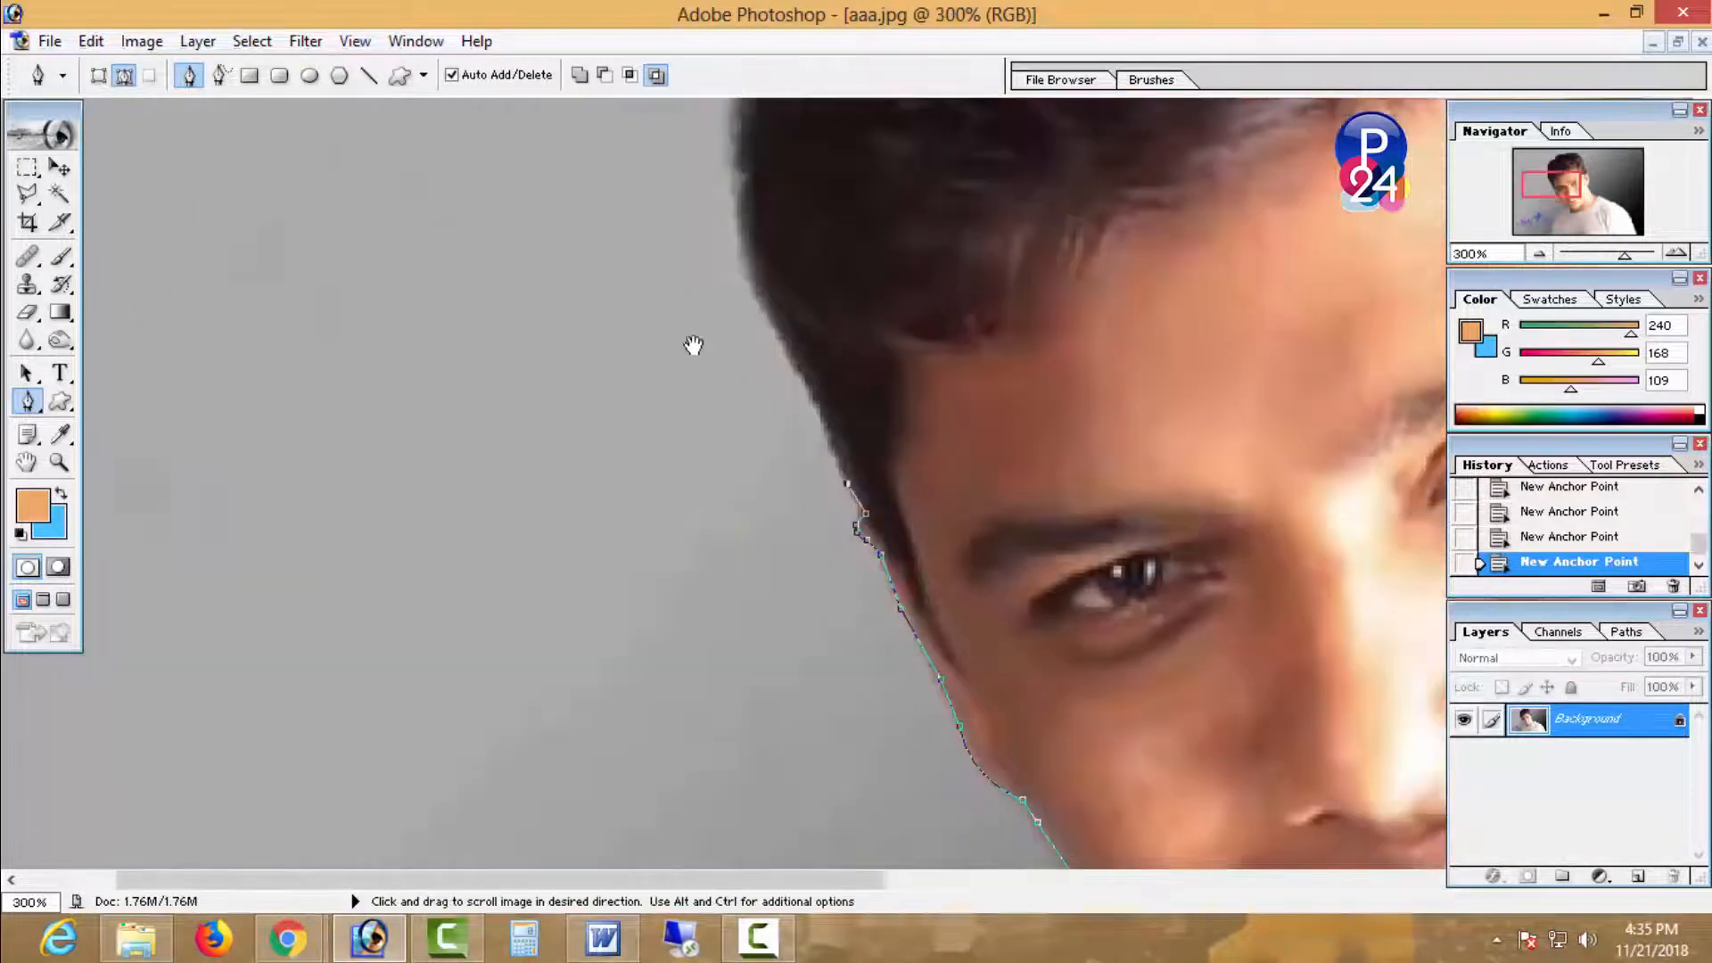
left_click_drag(694, 345, 670, 634)
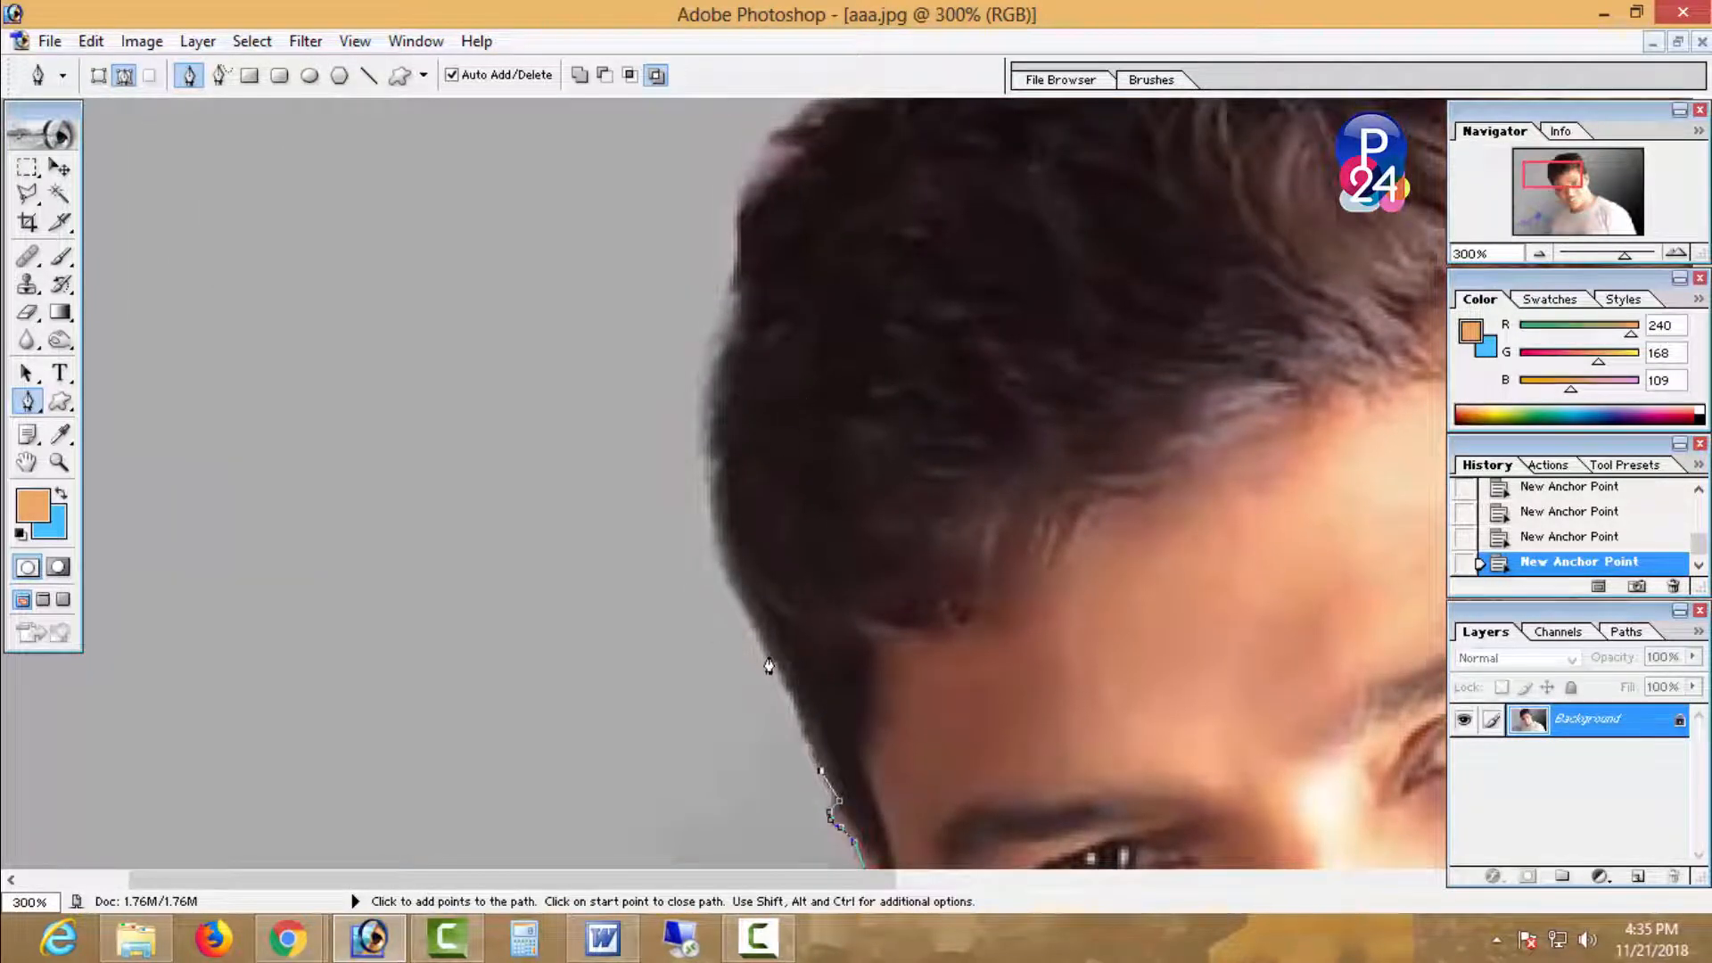
left_click(773, 660)
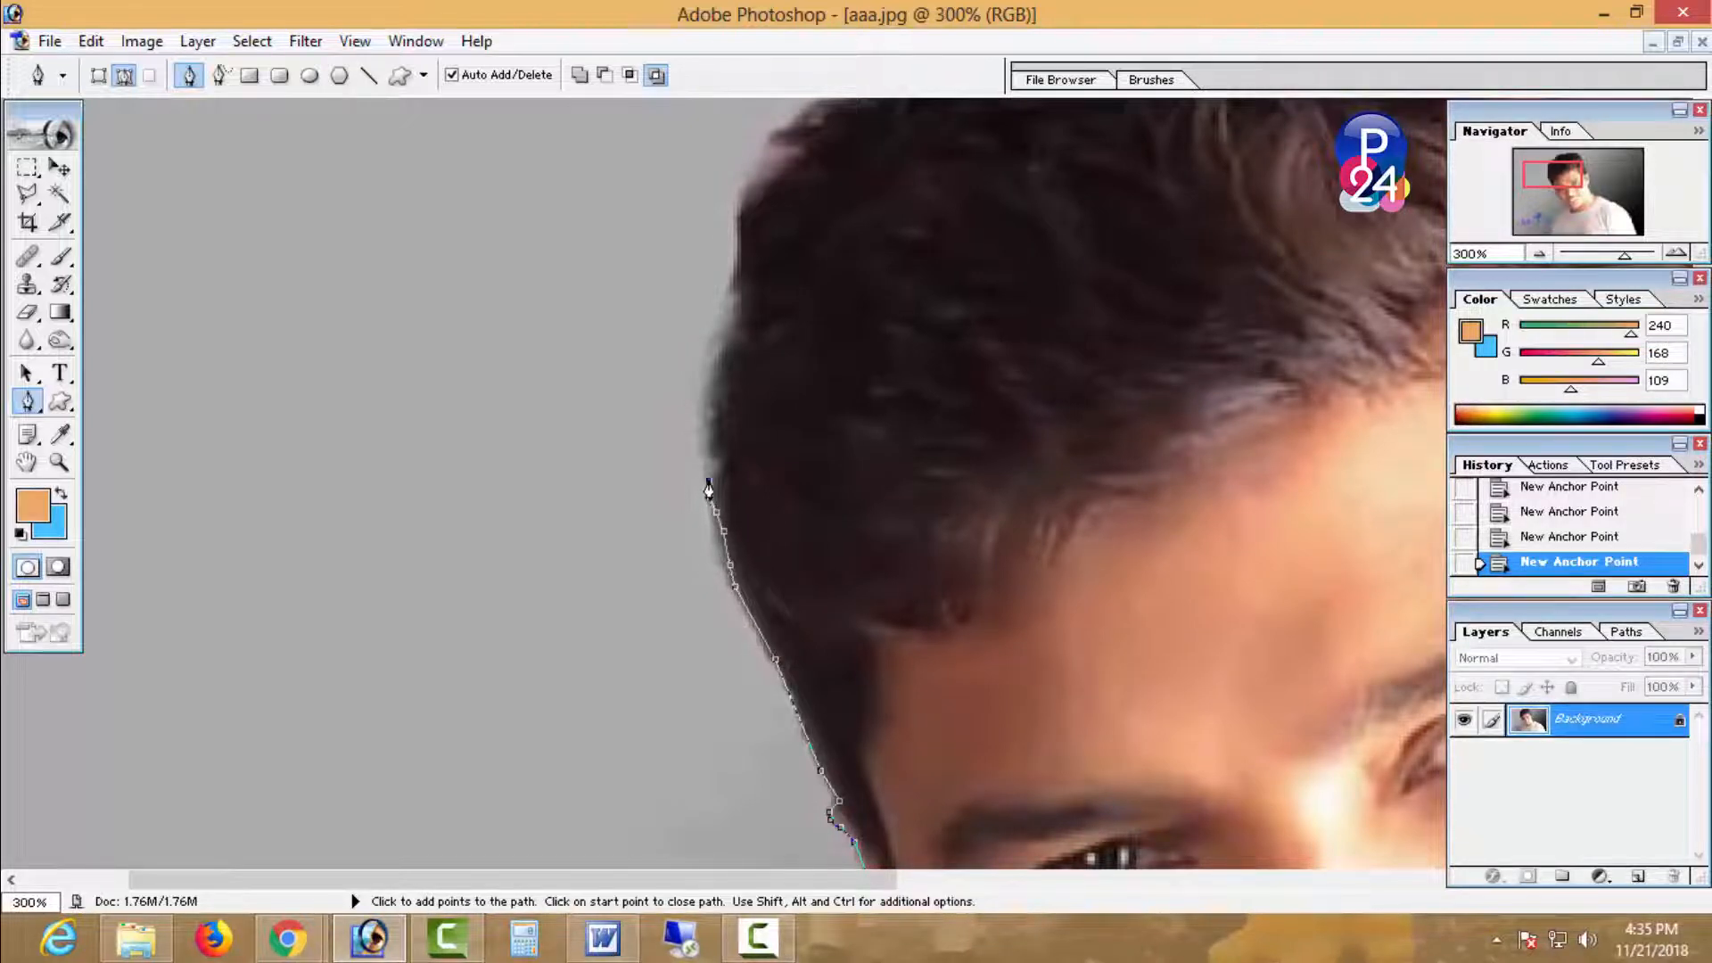
left_click(709, 368)
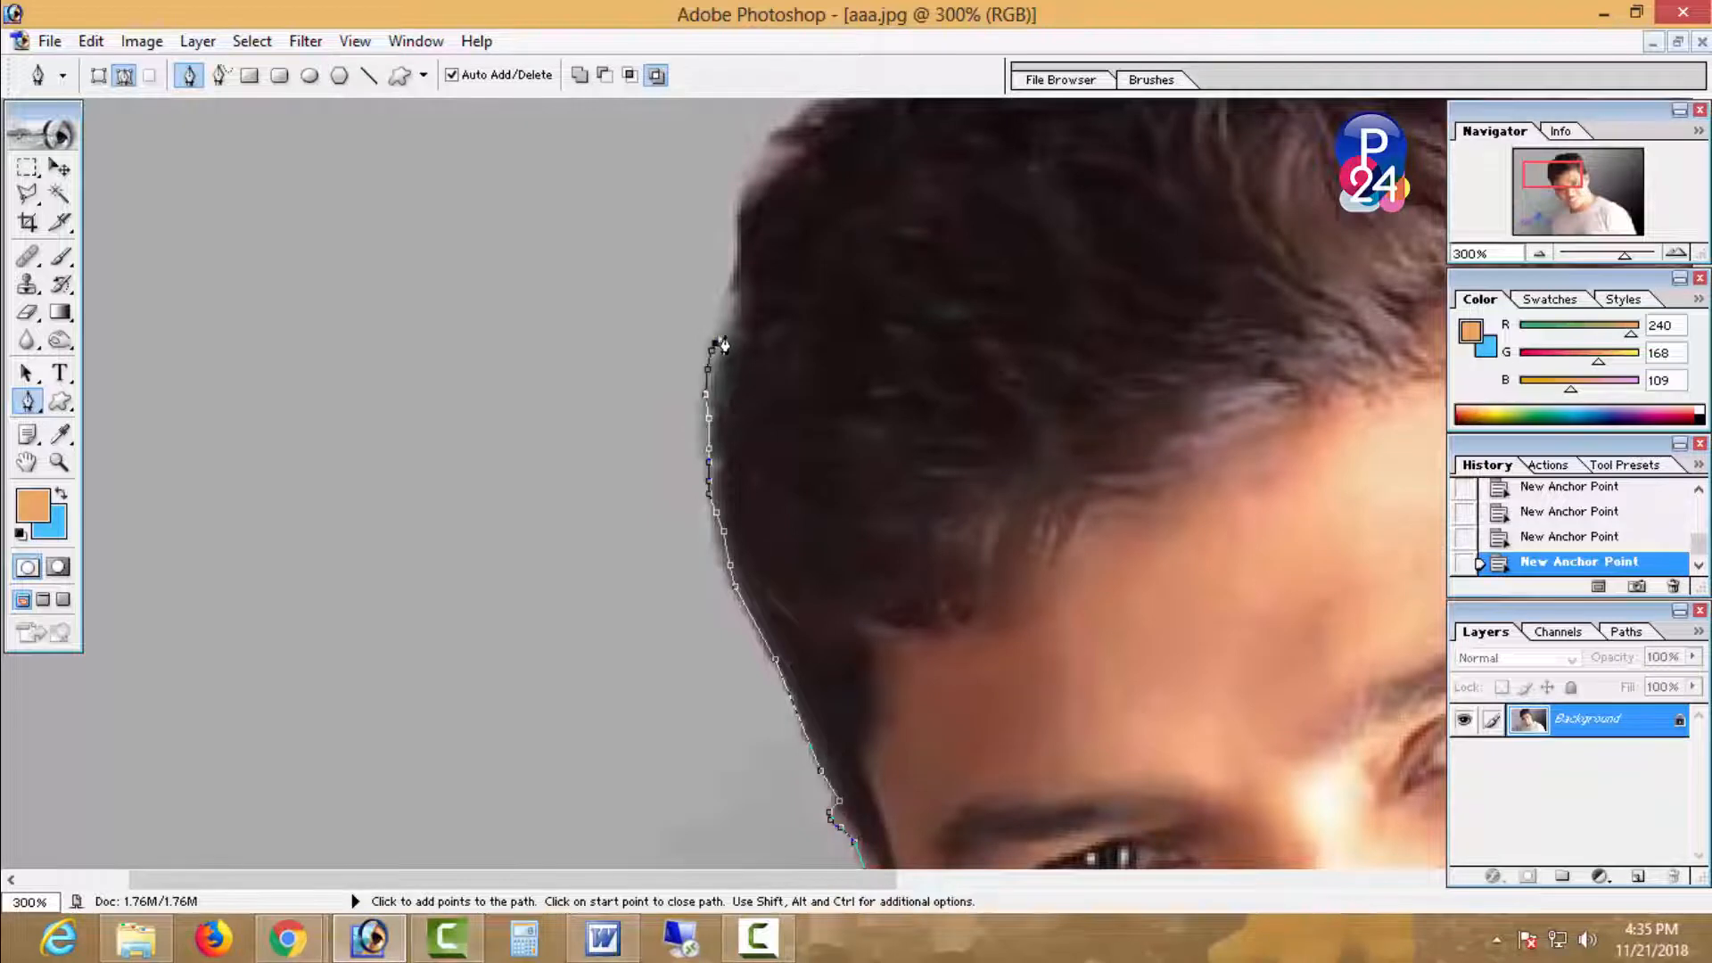
left_click(714, 344)
- Continue the path around the upper-left curve of the hair with short segments that follow its outline
left_click_drag(740, 231, 606, 512)
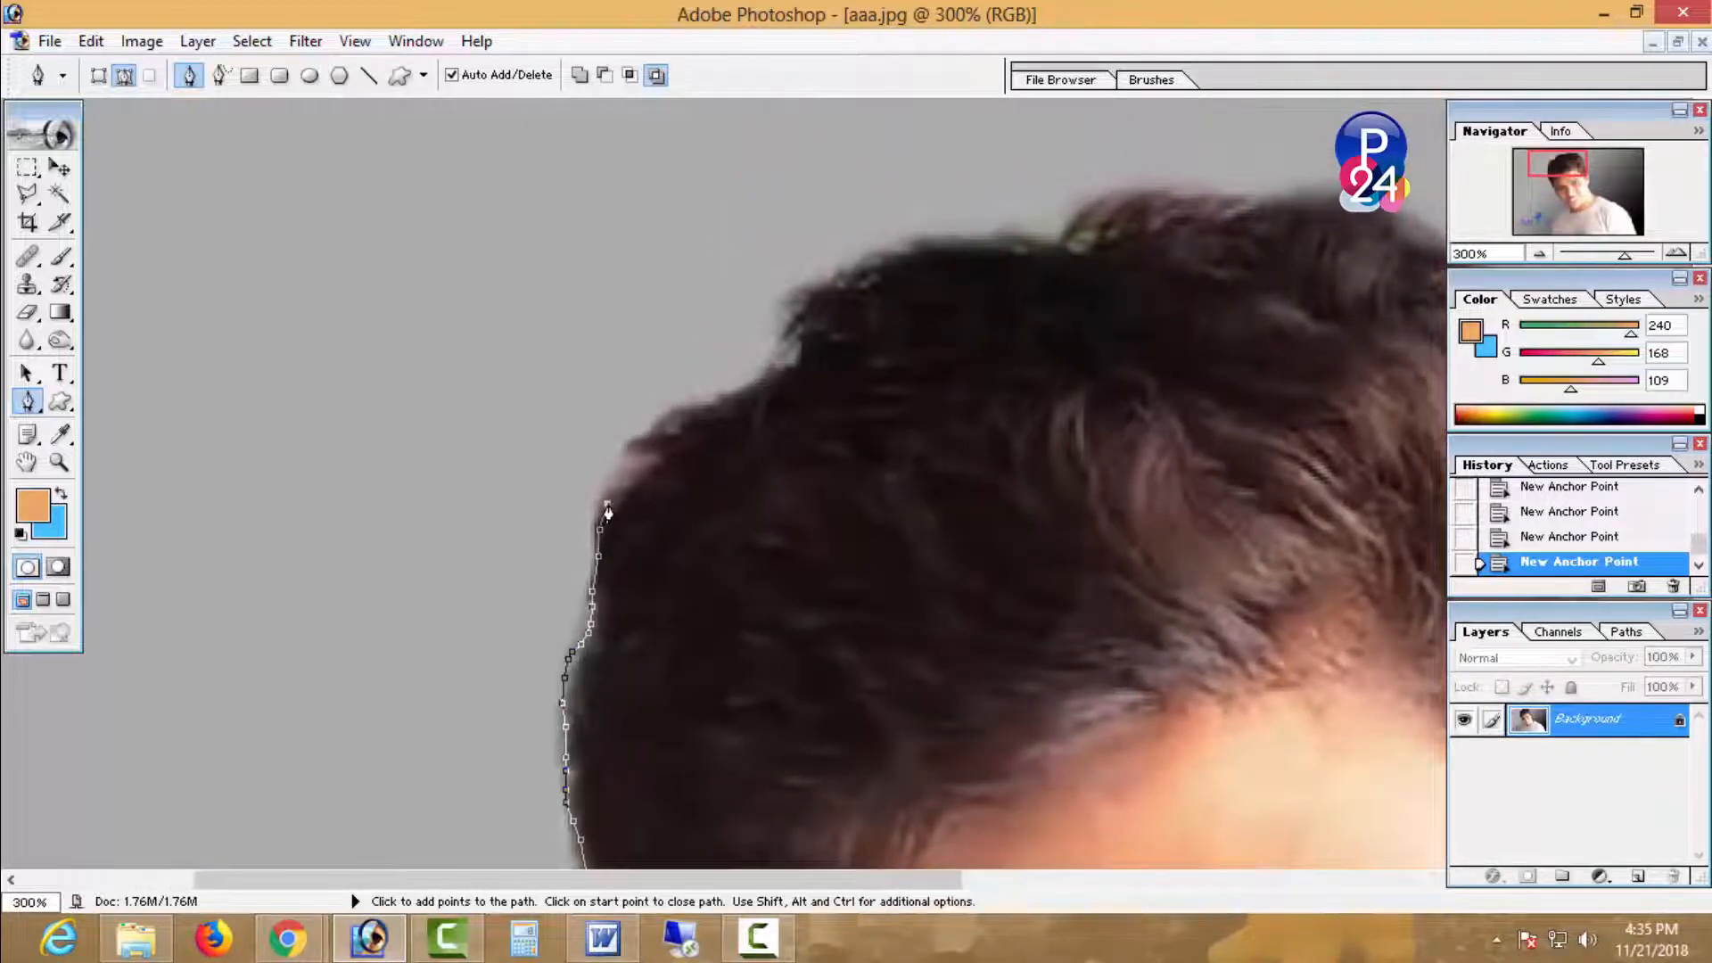
left_click(622, 484)
left_click(629, 447)
left_click(630, 447)
left_click(637, 441)
left_click(654, 432)
left_click(663, 418)
left_click(686, 409)
left_click(704, 404)
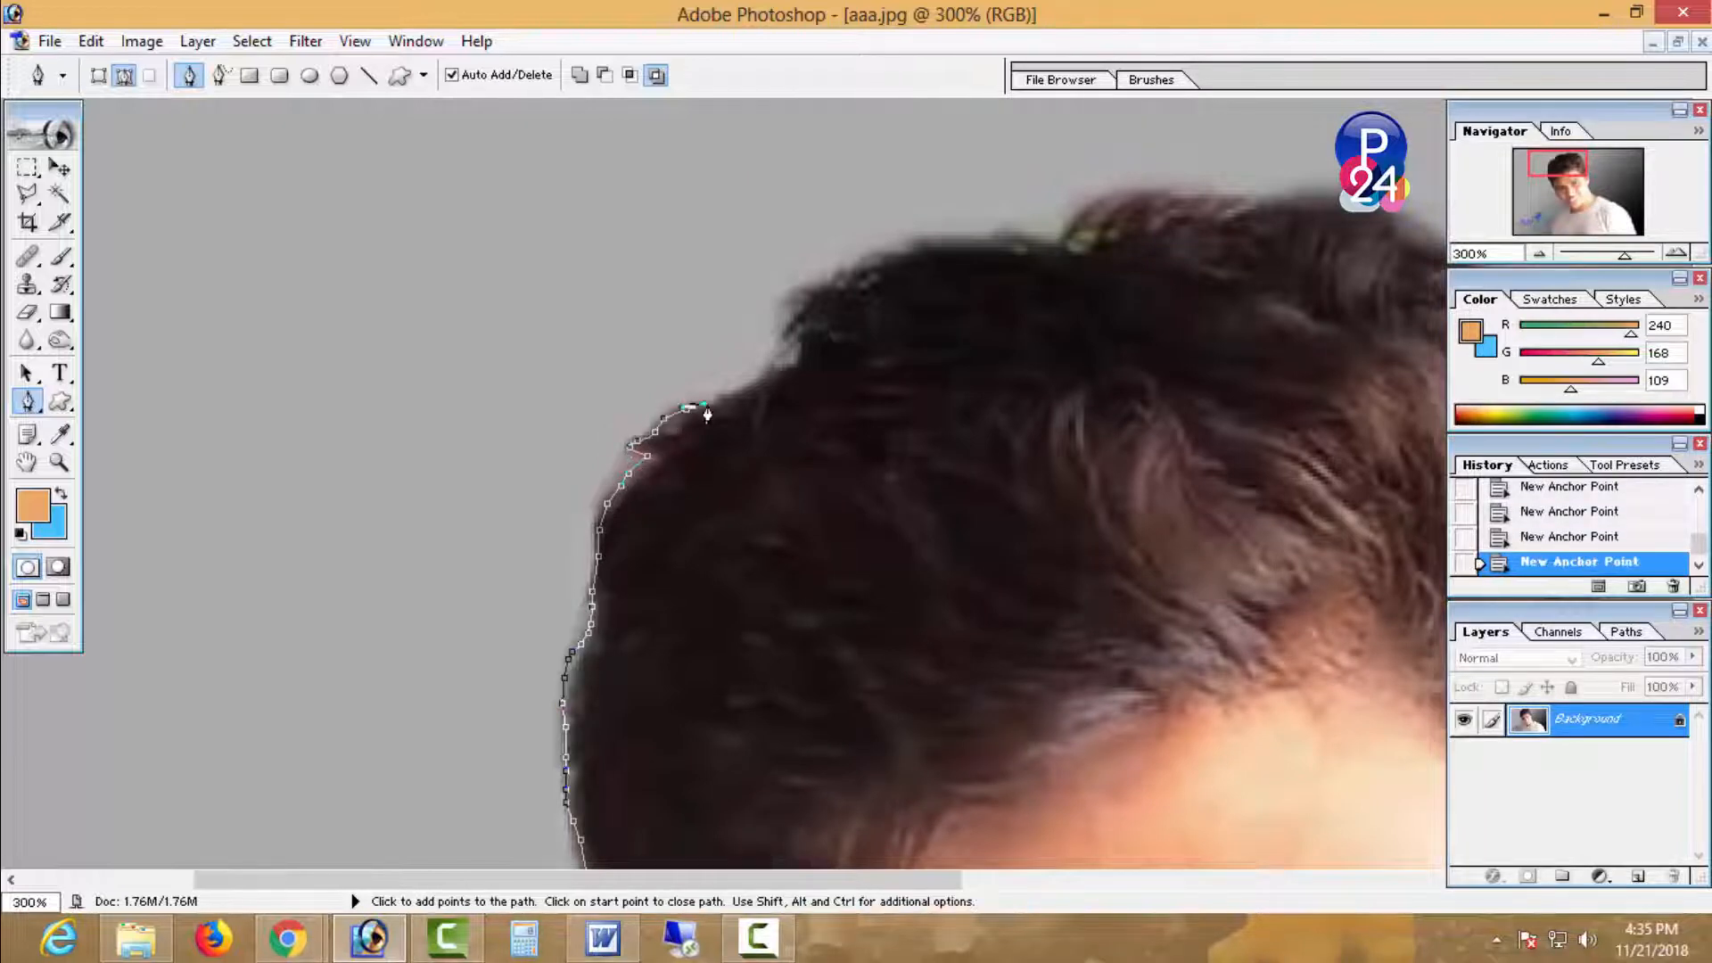
- Trace the notch in the upper-left hair outline and carry the path up toward the top of the head
left_click(750, 390)
left_click(765, 383)
left_click(788, 375)
left_click(800, 369)
left_click(798, 354)
left_click(783, 338)
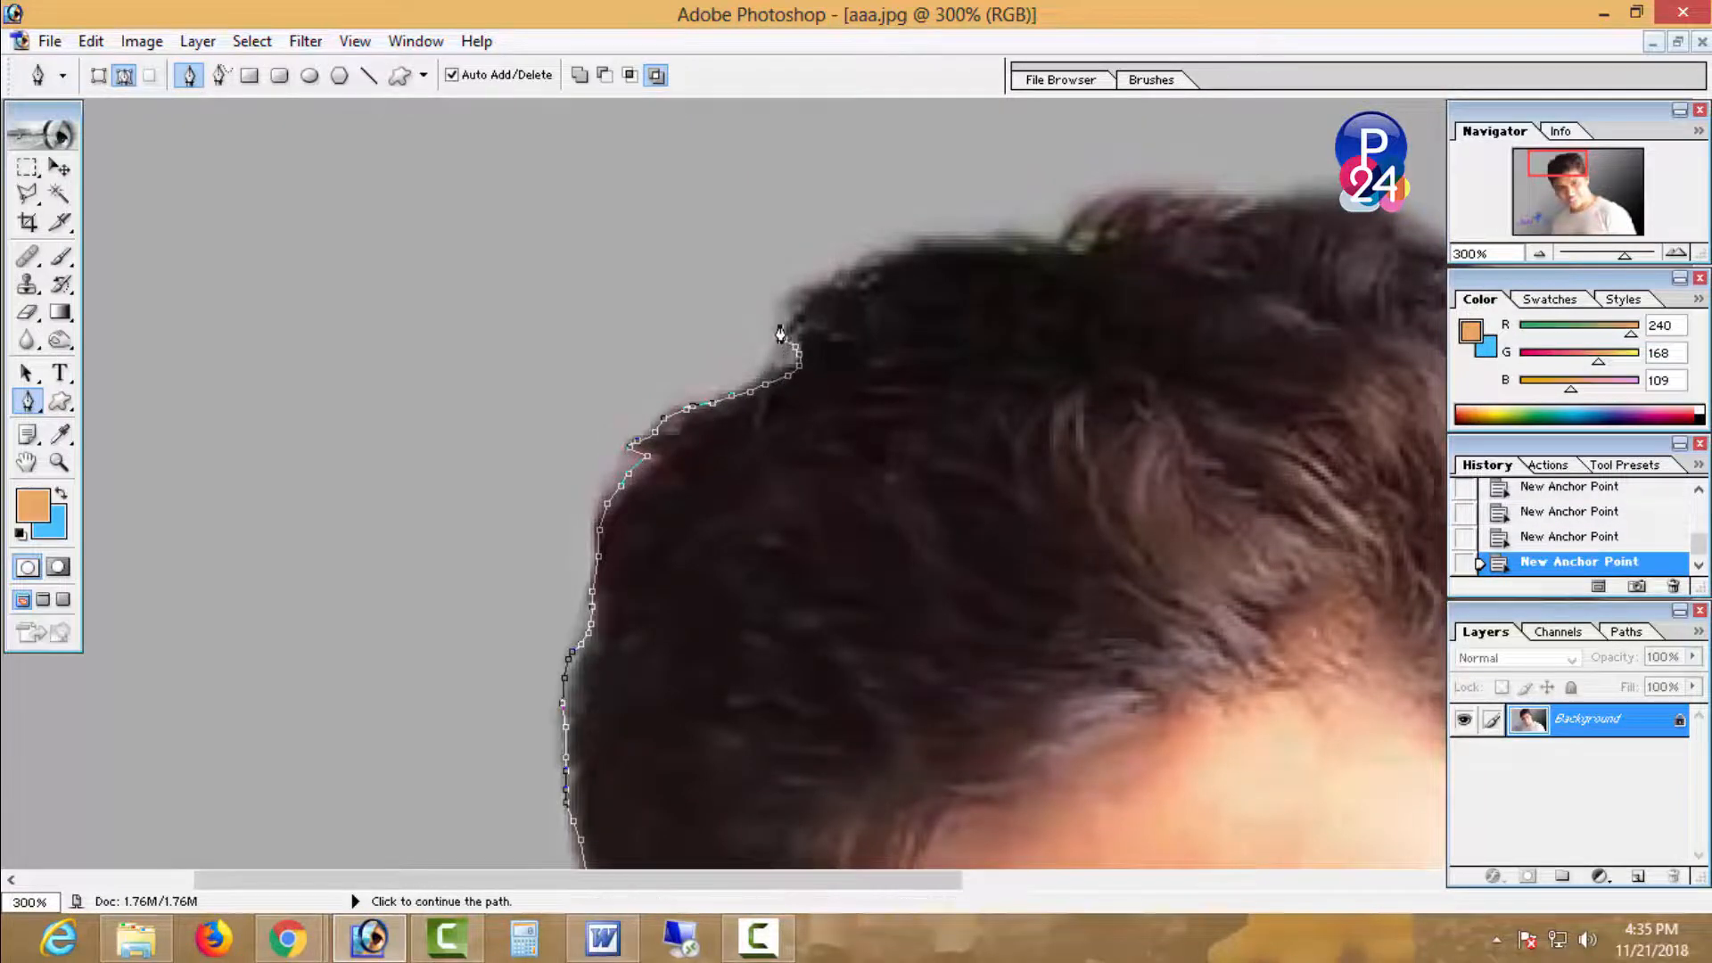
left_click(781, 324)
left_click(788, 310)
left_click(824, 283)
left_click(836, 283)
left_click(849, 282)
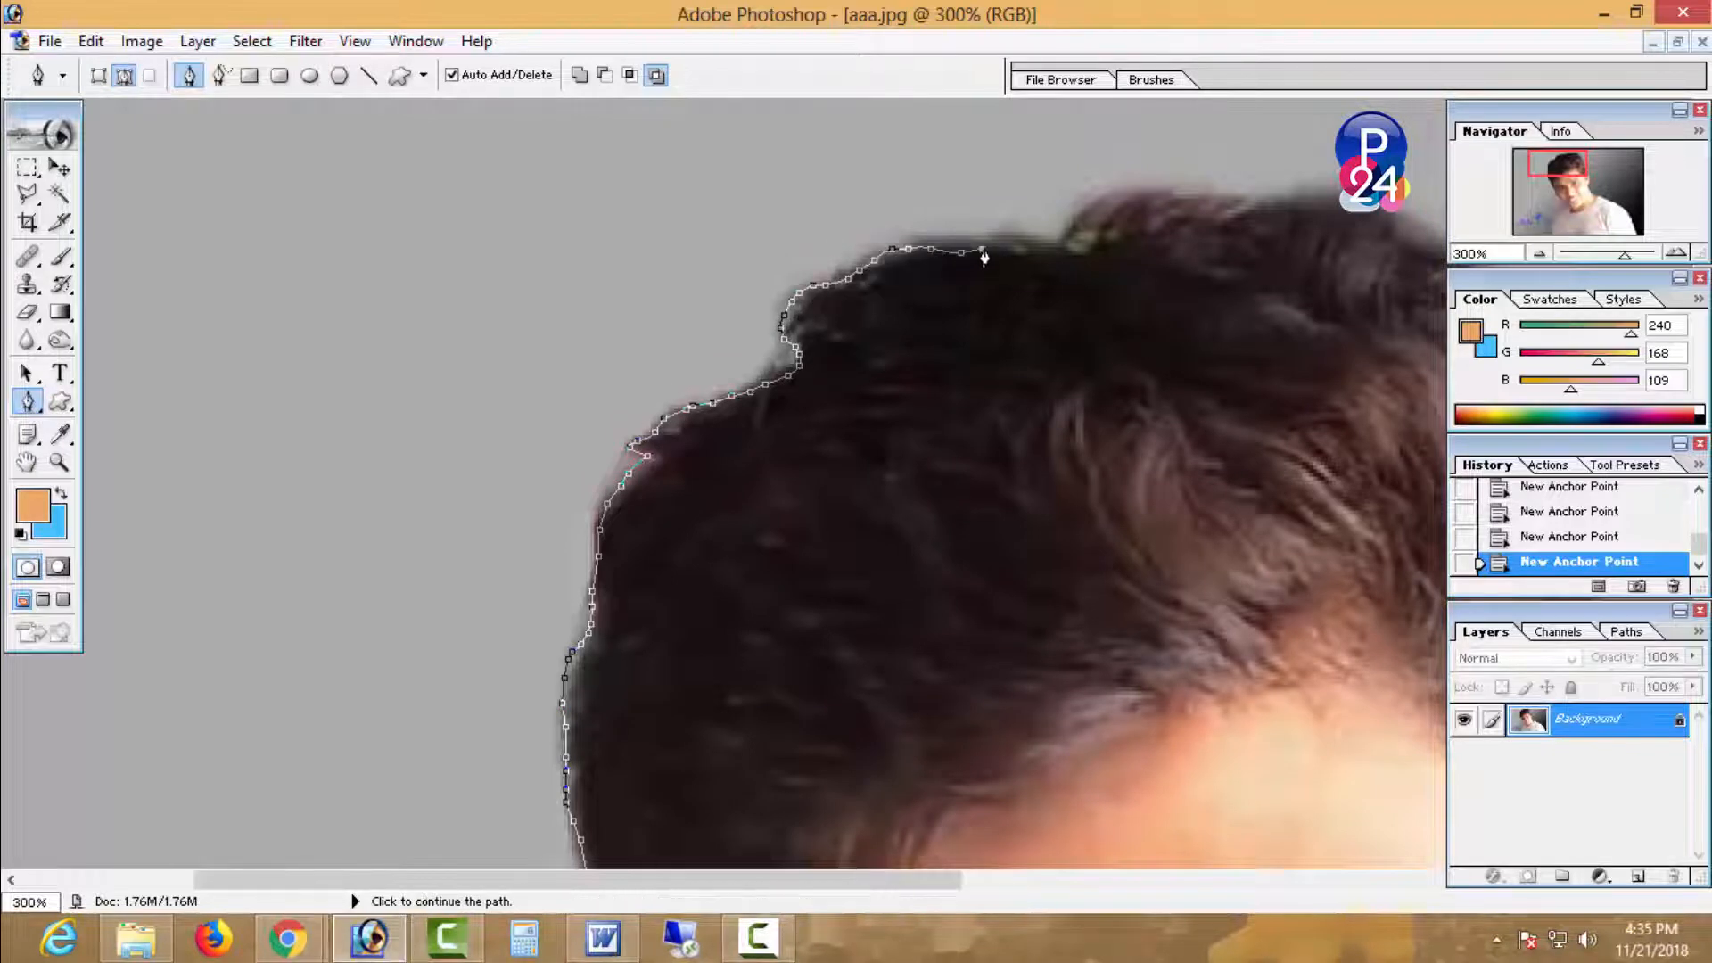
- Undo the last three anchor points and retrace that stretch closer to the top edge of the hair
key("ctrl+alt+z")
key("ctrl+alt+z")
key("ctrl+alt+z")
left_click(937, 235)
left_click(949, 233)
left_click(961, 230)
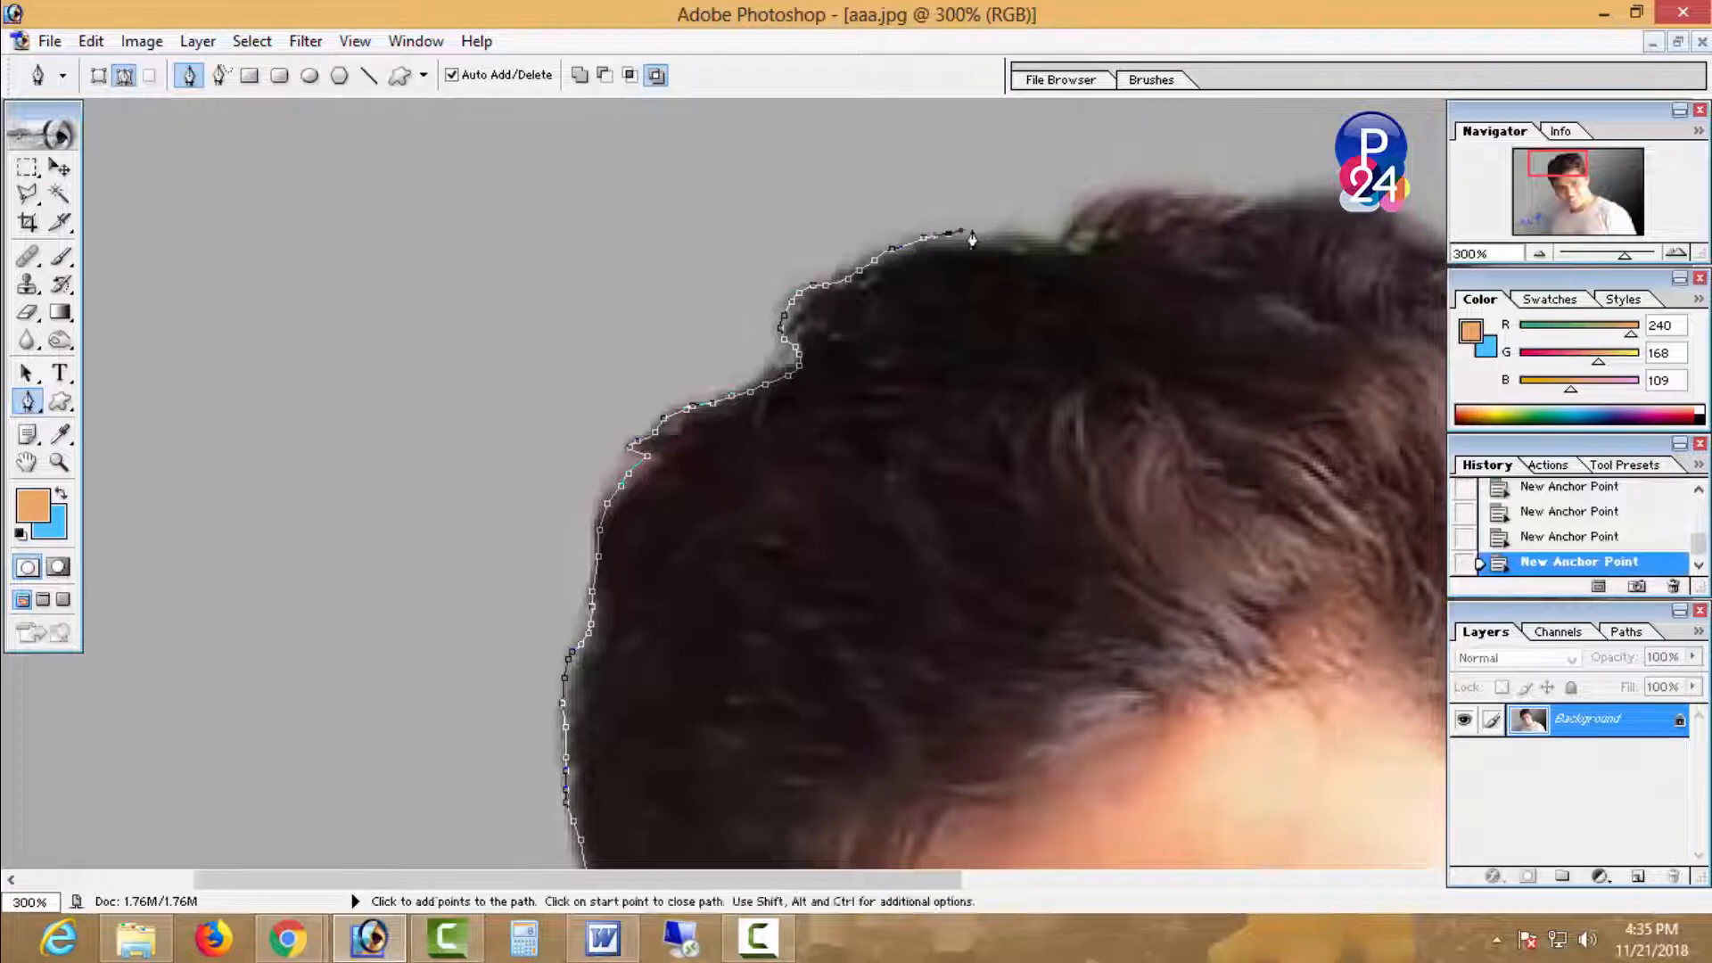
- Trace the path across the top of the hair and over the raised reddish tuft
left_click(997, 237)
left_click(1010, 237)
left_click(1021, 237)
left_click(1033, 237)
left_click(1043, 237)
left_click(1167, 190)
left_click(1182, 196)
left_click(1193, 197)
left_click(1202, 197)
- Extend the path along the rest of the hair's top edge and around its upper-right corner
left_click_drag(1223, 301, 910, 310)
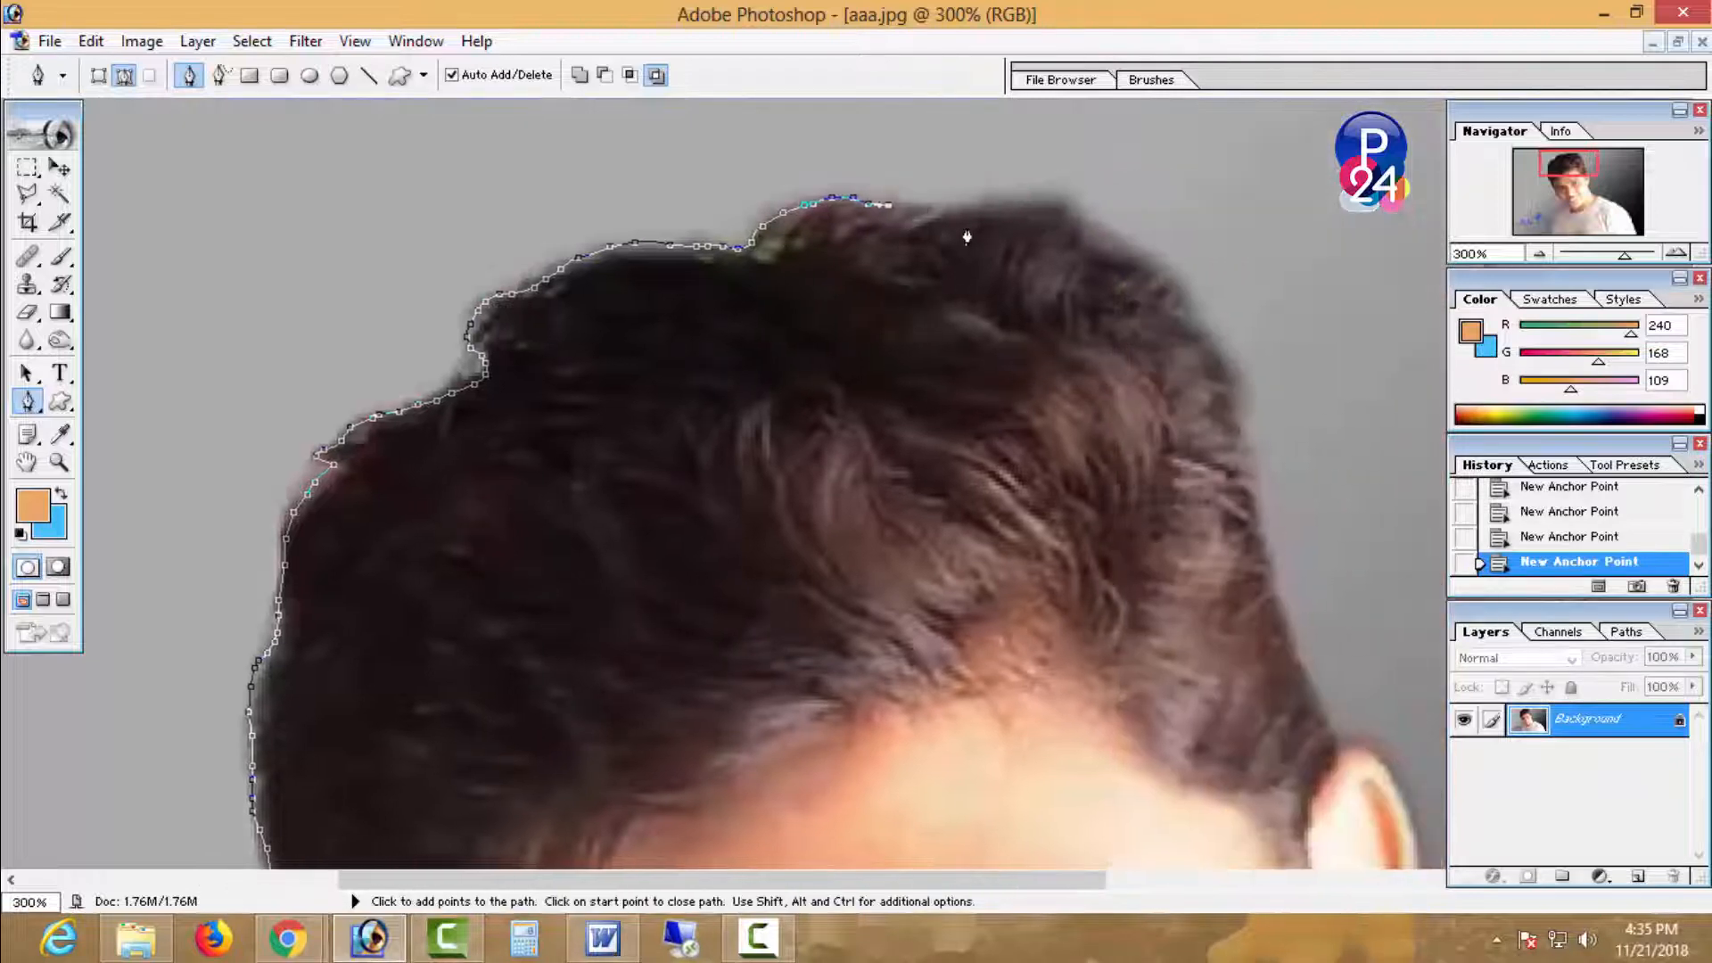
left_click(1024, 198)
left_click(1046, 197)
left_click(1057, 197)
left_click(1075, 208)
left_click(1087, 220)
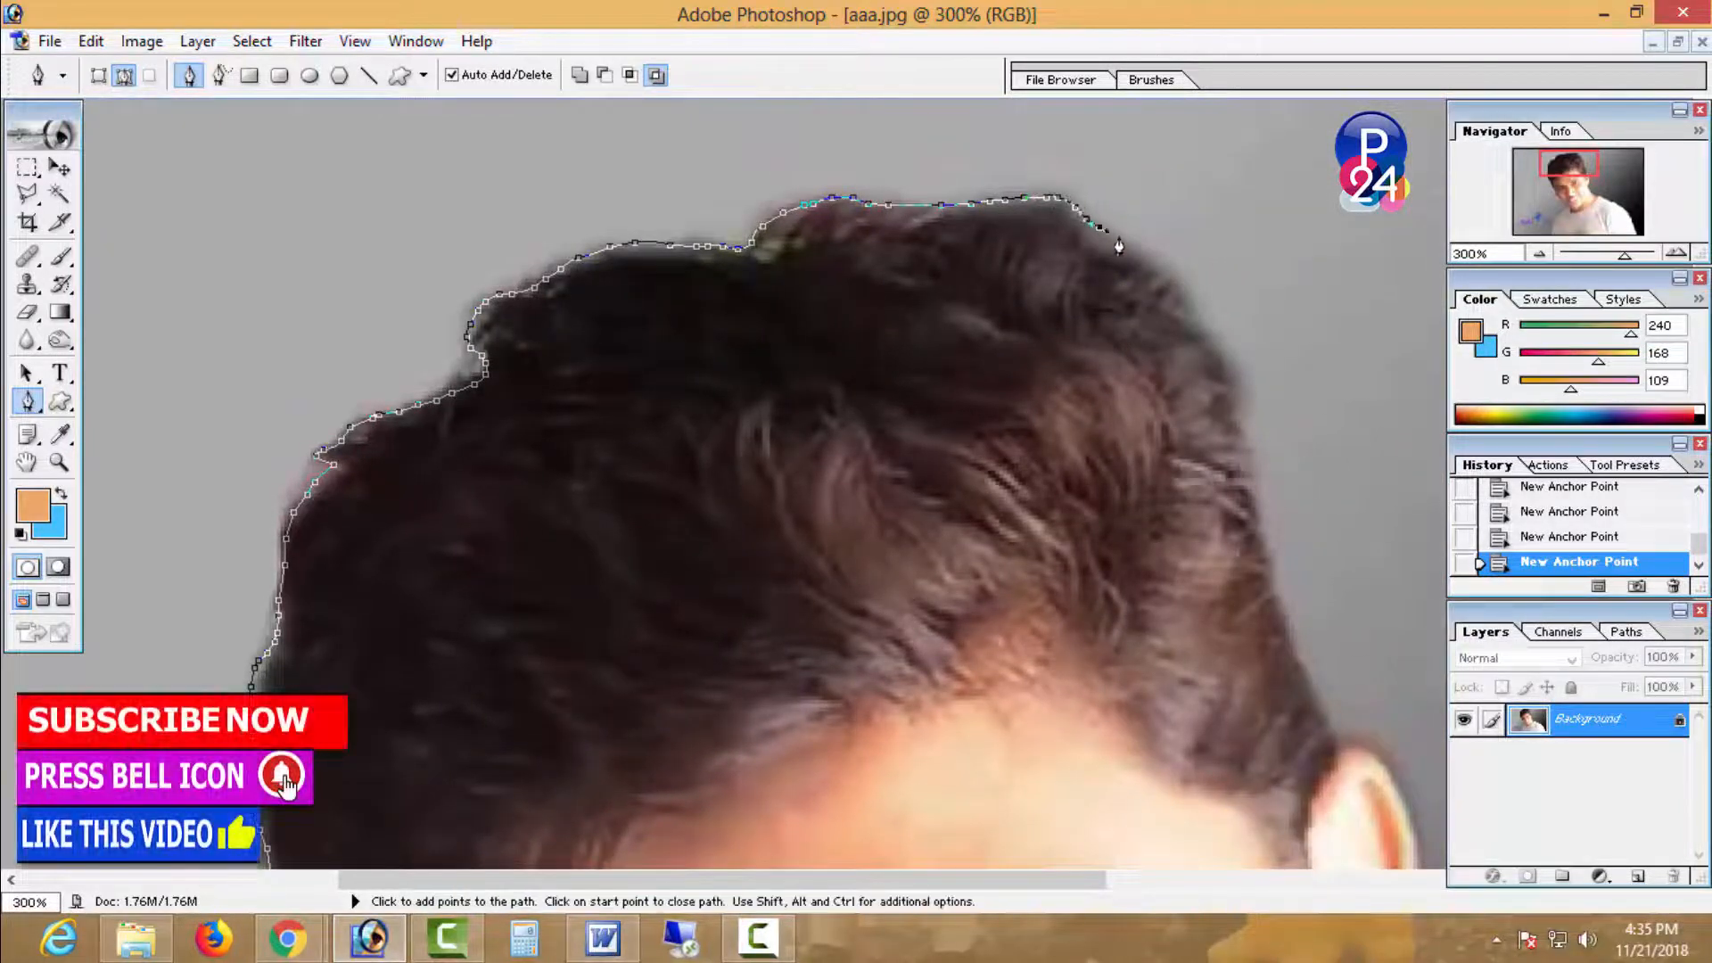
- Curve the path down the upper-right side of the hair, converting the curve's end anchors to corner points
left_click_drag(1138, 294, 1105, 334)
left_click(1097, 297, "alt")
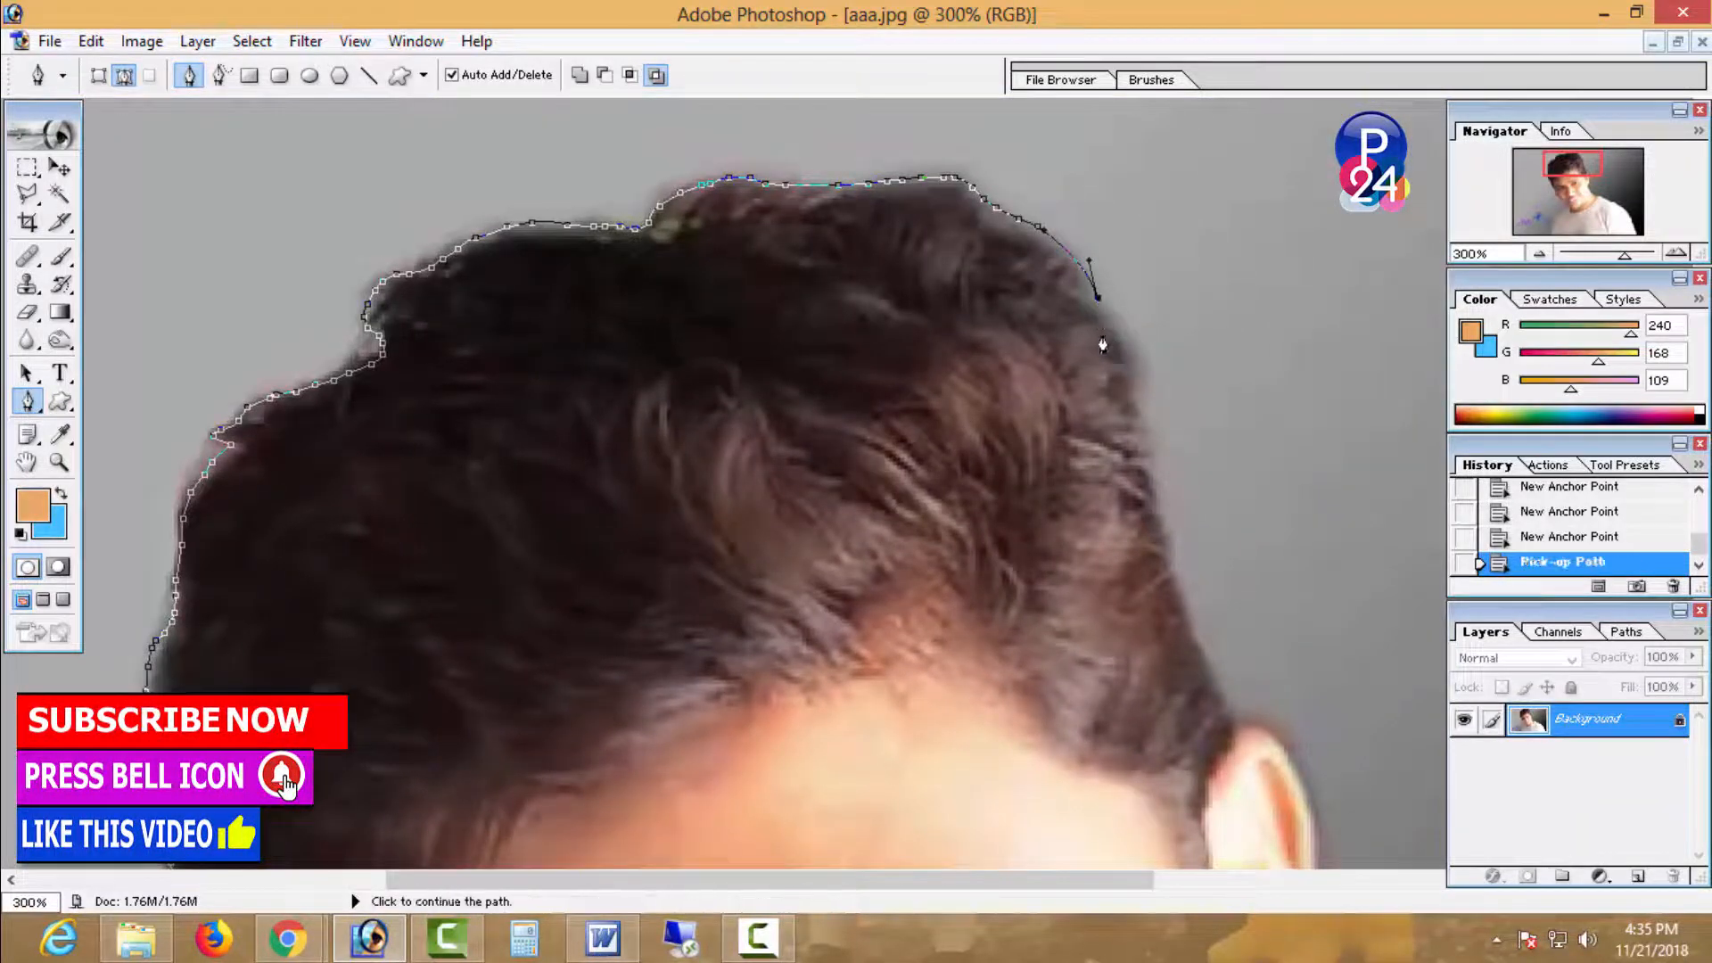
left_click_drag(1147, 448, 1109, 376)
key("ctrl+minus")
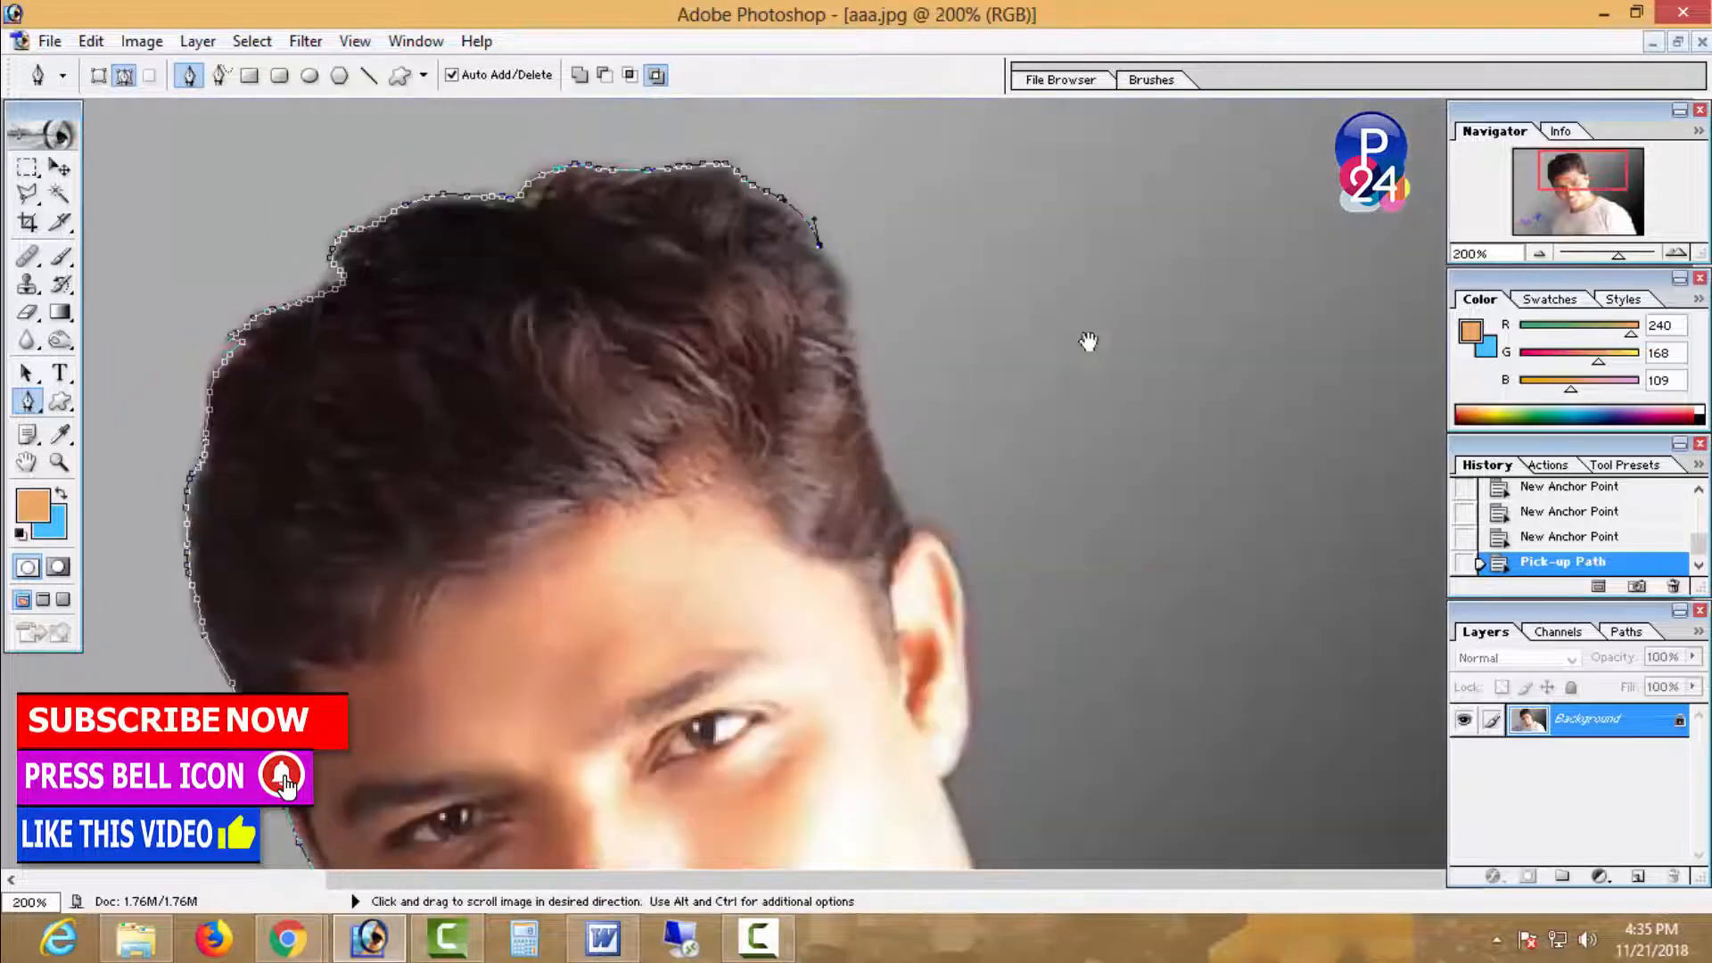
left_click_drag(848, 328, 850, 392)
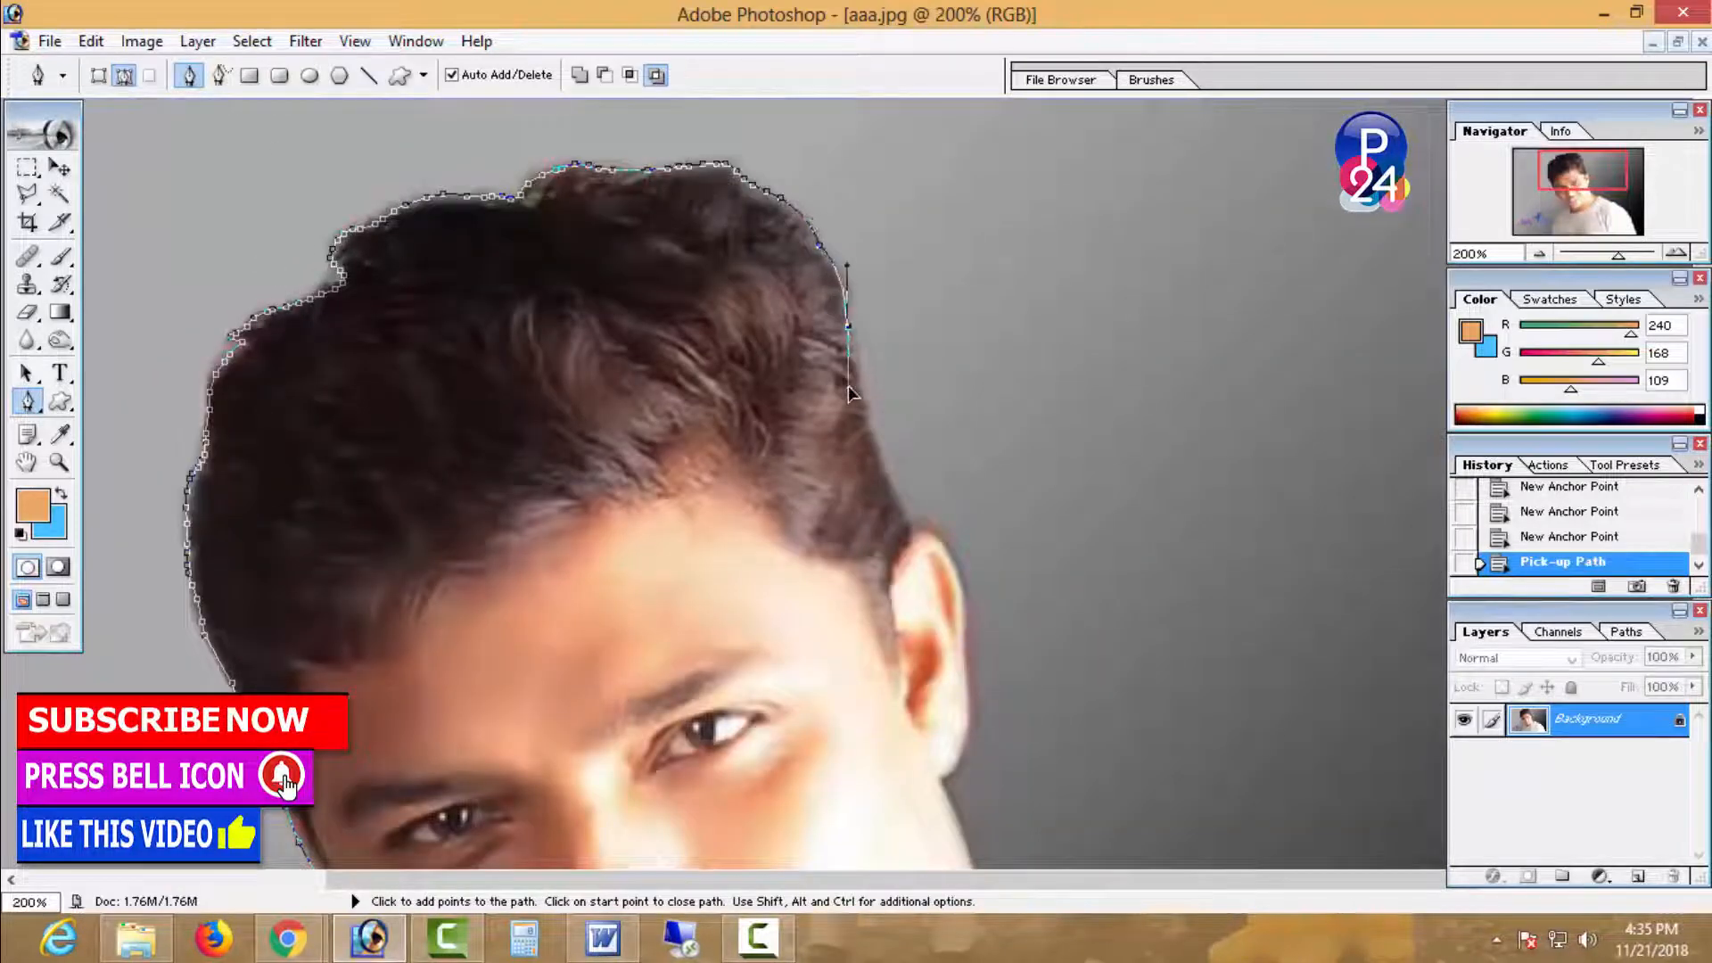
left_click(848, 339)
key("ctrl+z")
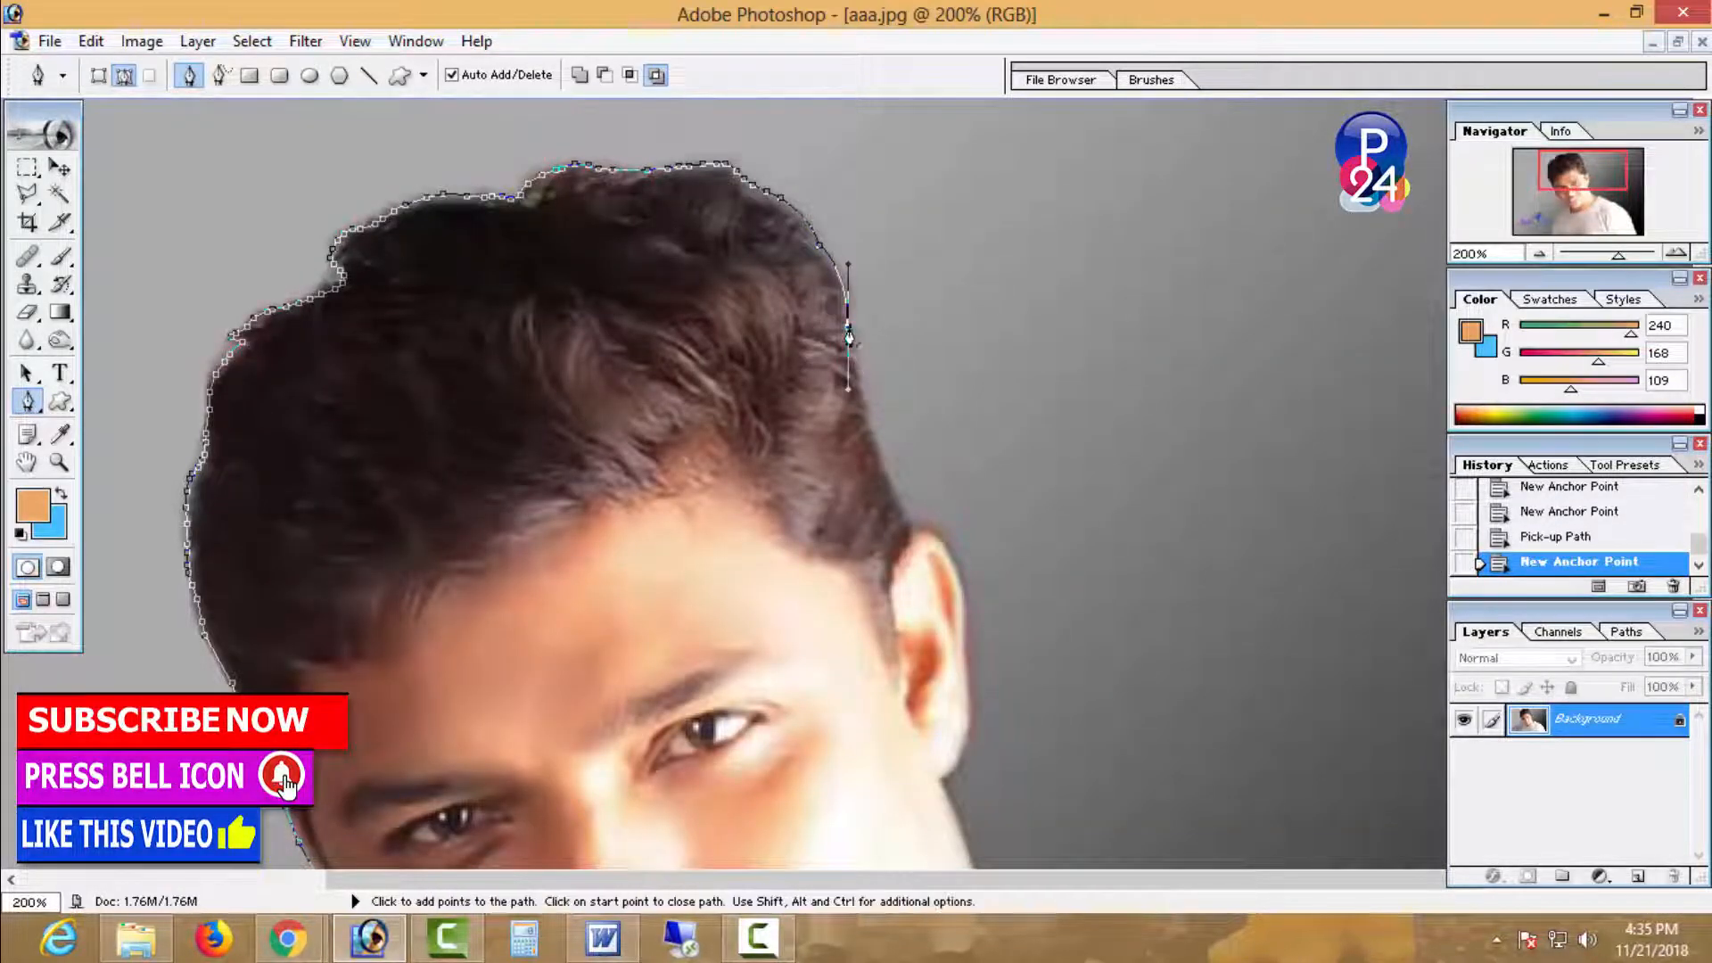
left_click(848, 330, "alt")
- Trace the path down the right side of the hair to the top of the ear
left_click(861, 387)
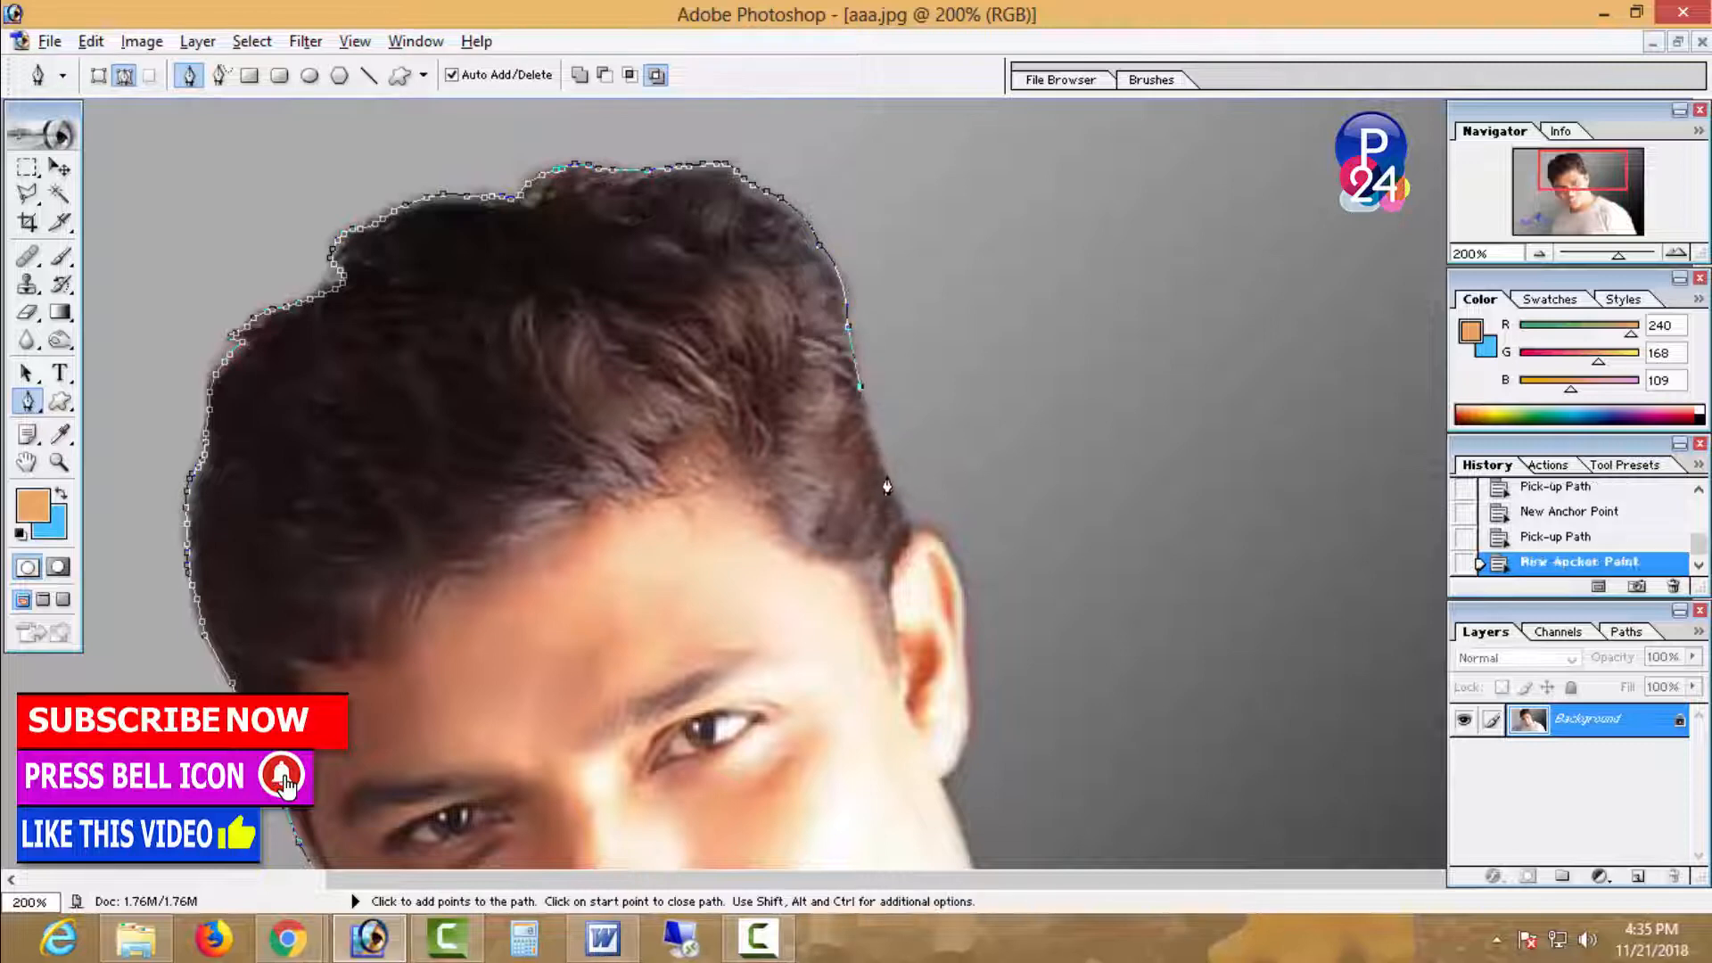
left_click(884, 469)
left_click(883, 468)
left_click(900, 509)
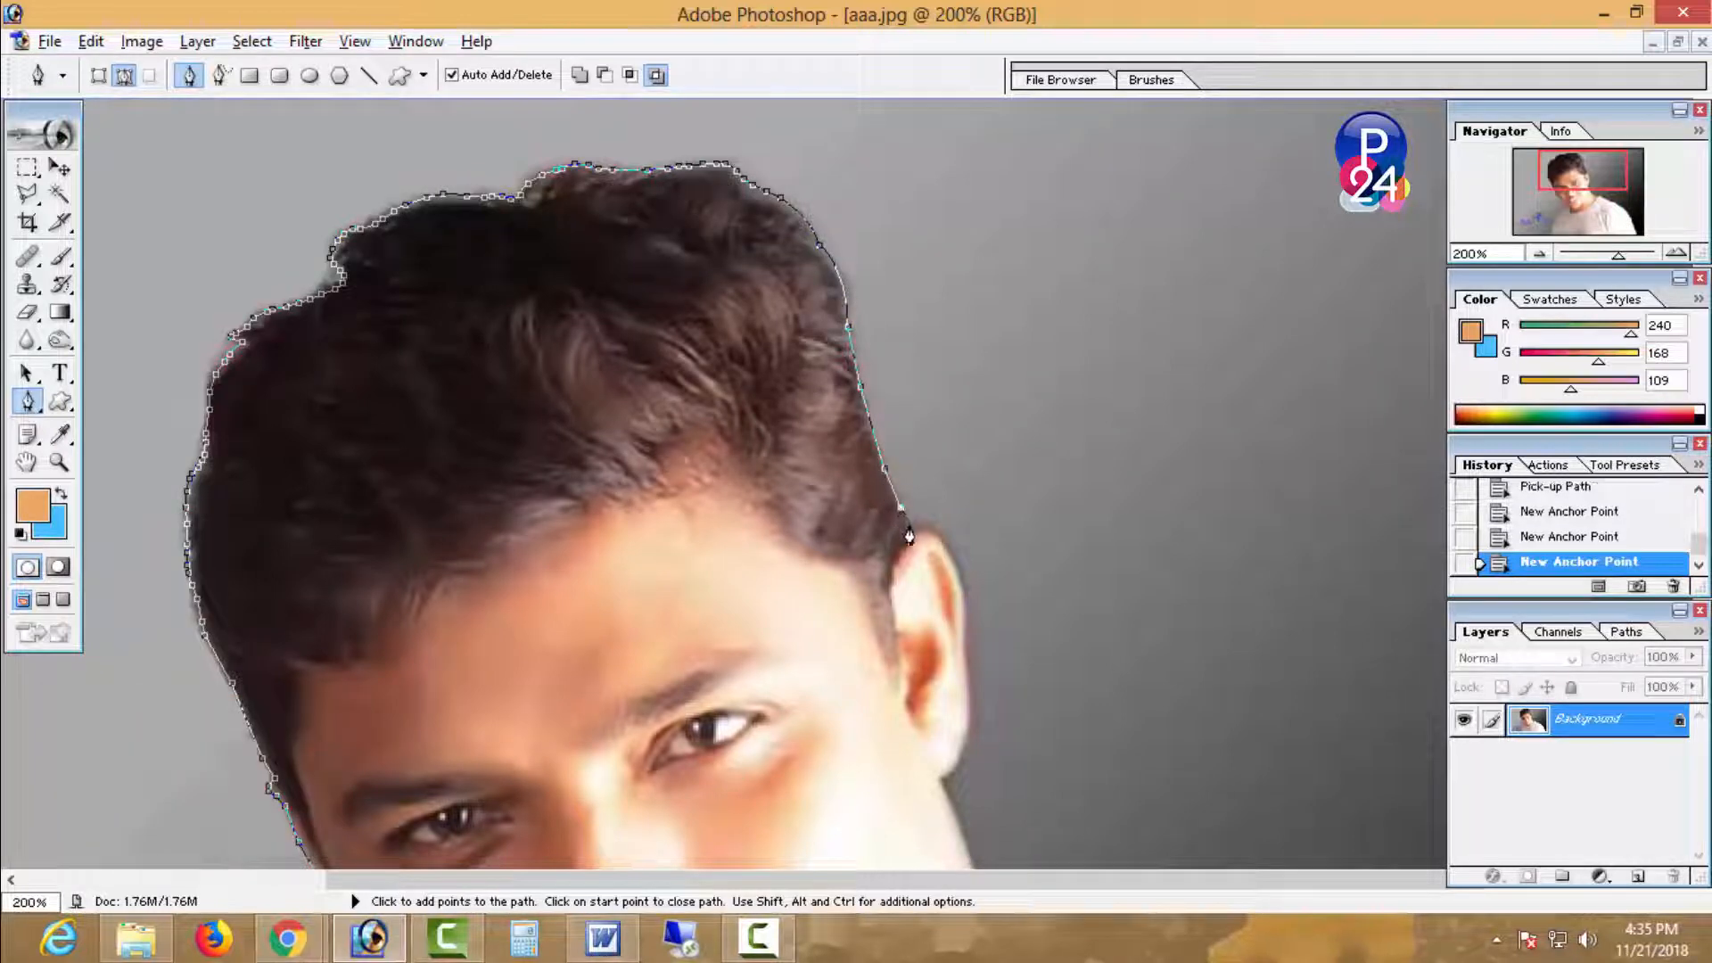
left_click(905, 526)
- Trace the outer edge of the ear with curved segments down to the bottom of the earlobe
key("ctrl+plus")
left_click_drag(920, 559, 948, 633)
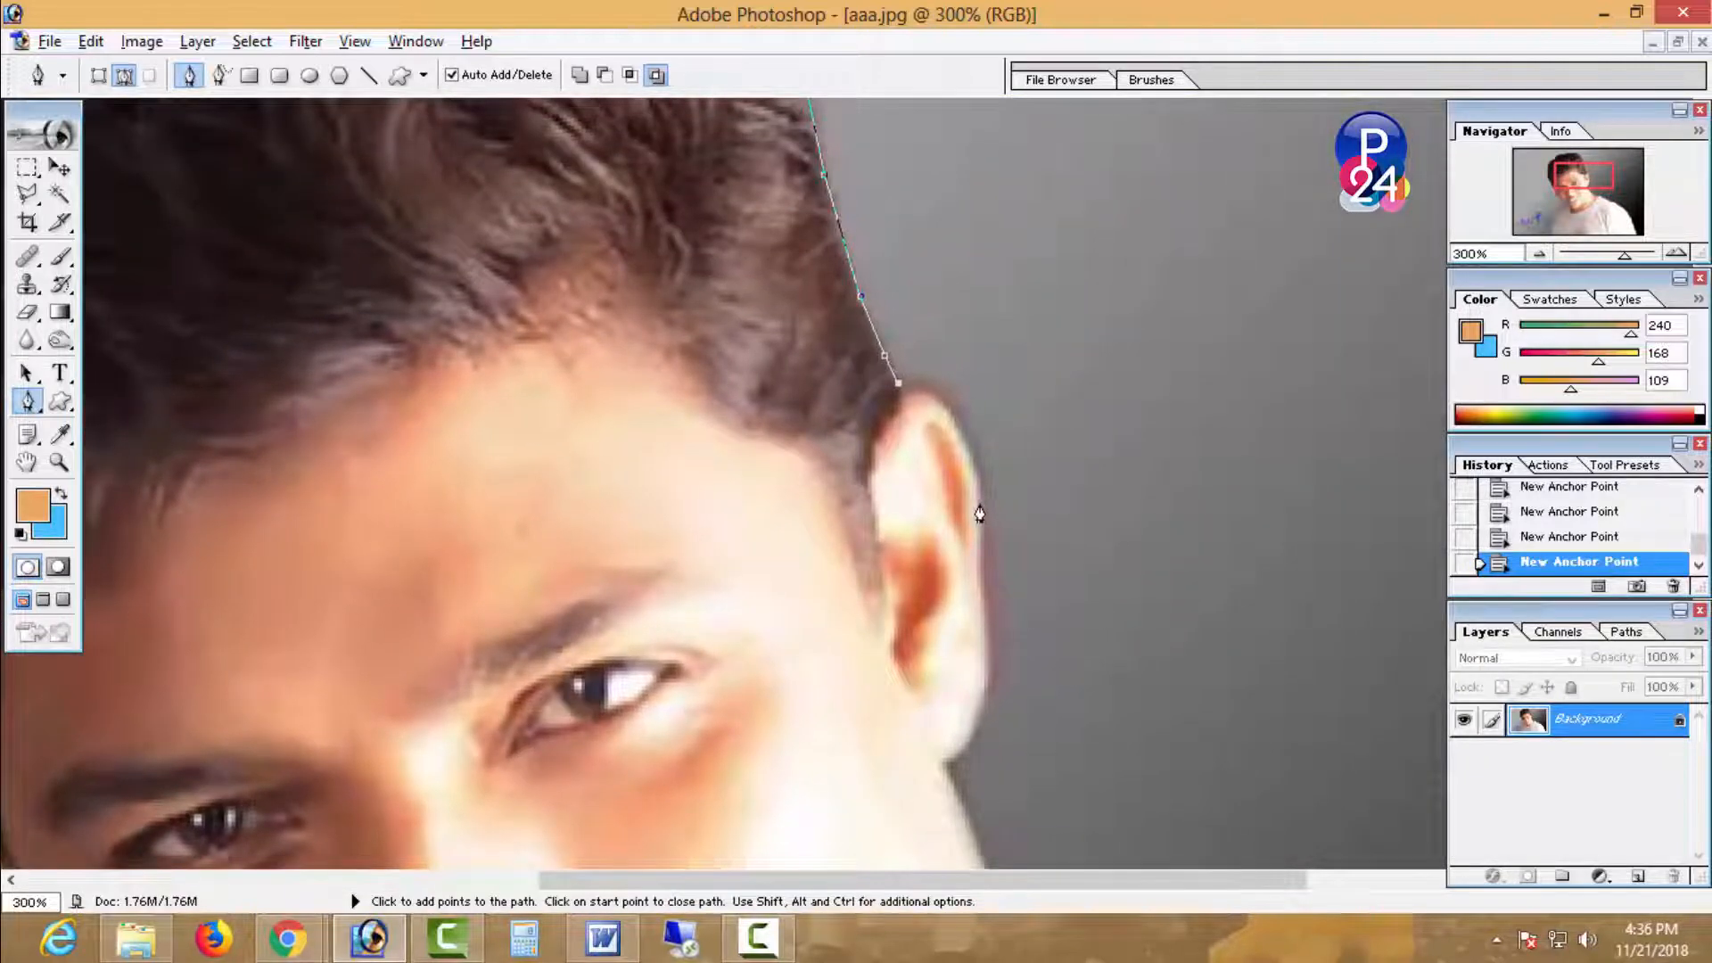
left_click_drag(972, 569, 992, 622)
left_click(981, 504)
left_click(981, 569)
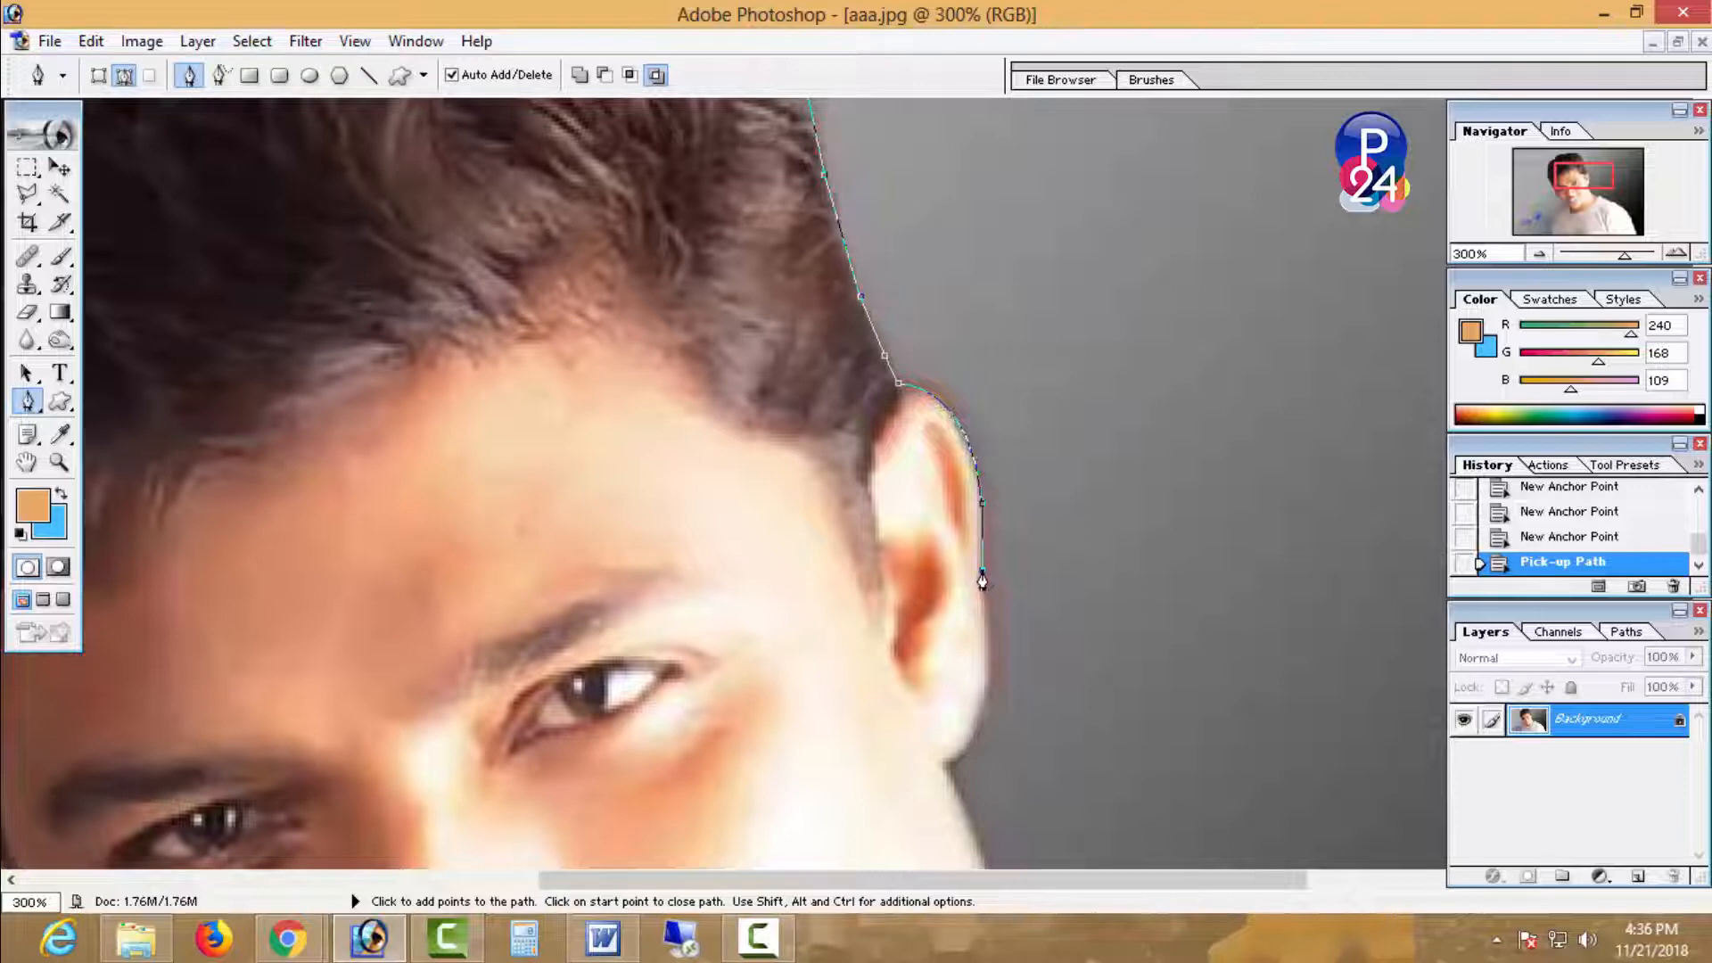
left_click_drag(1008, 501, 1012, 321)
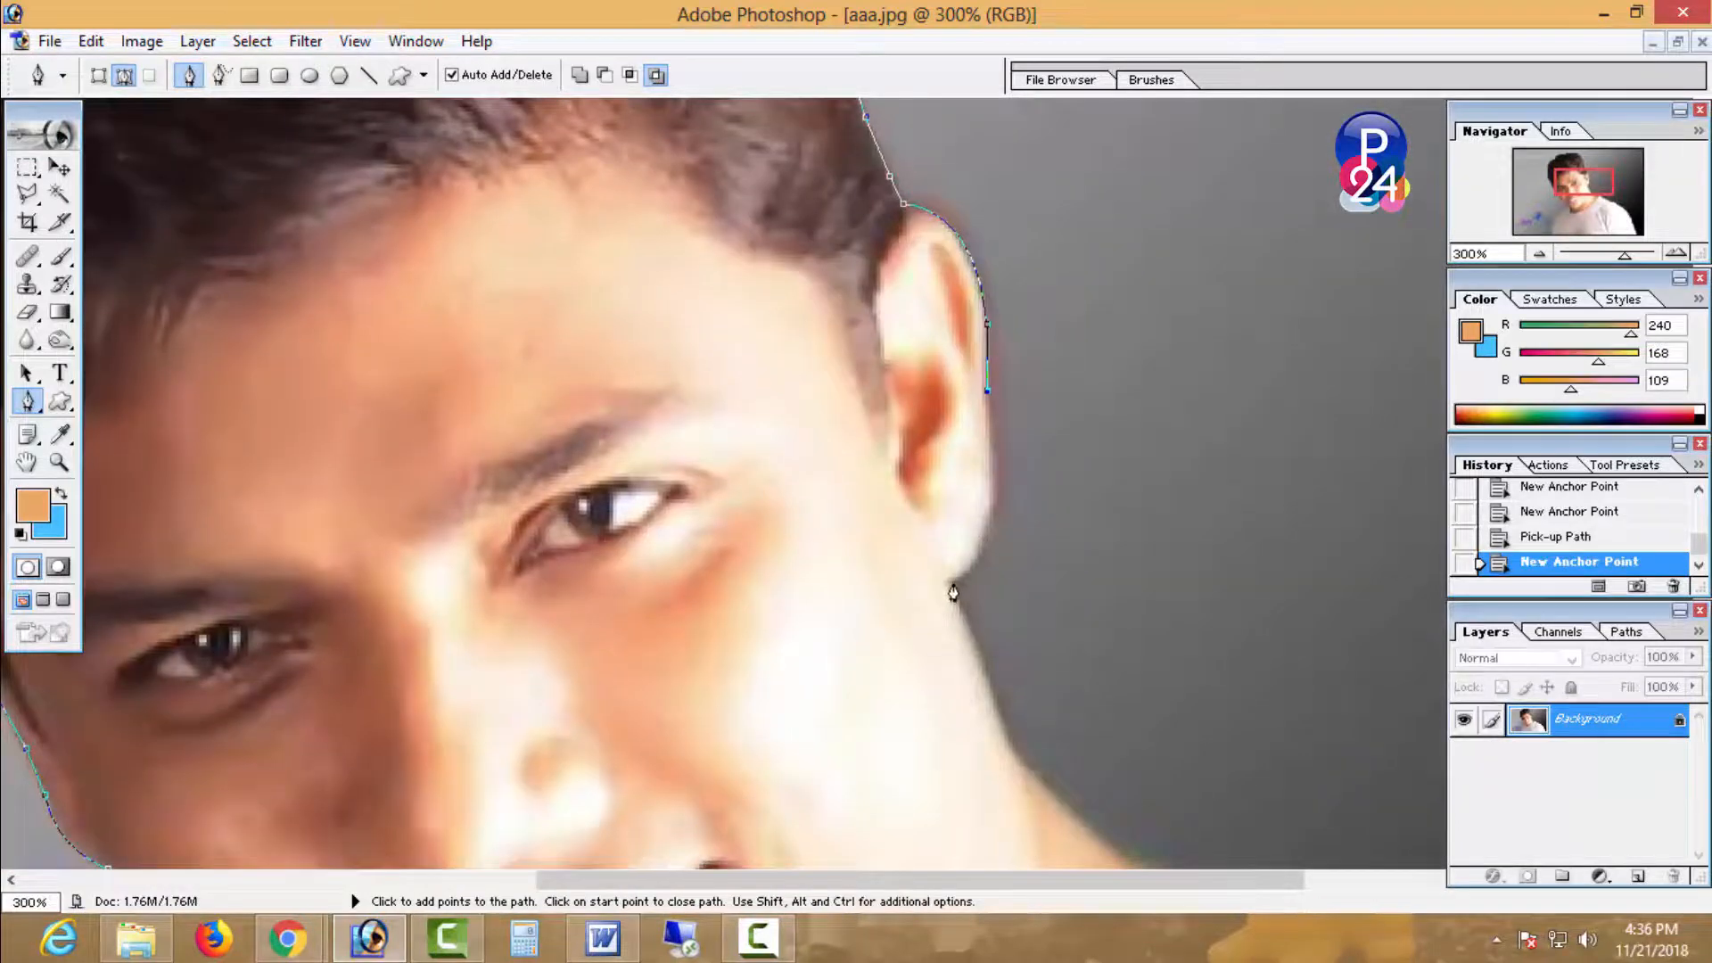
left_click_drag(954, 584, 895, 609)
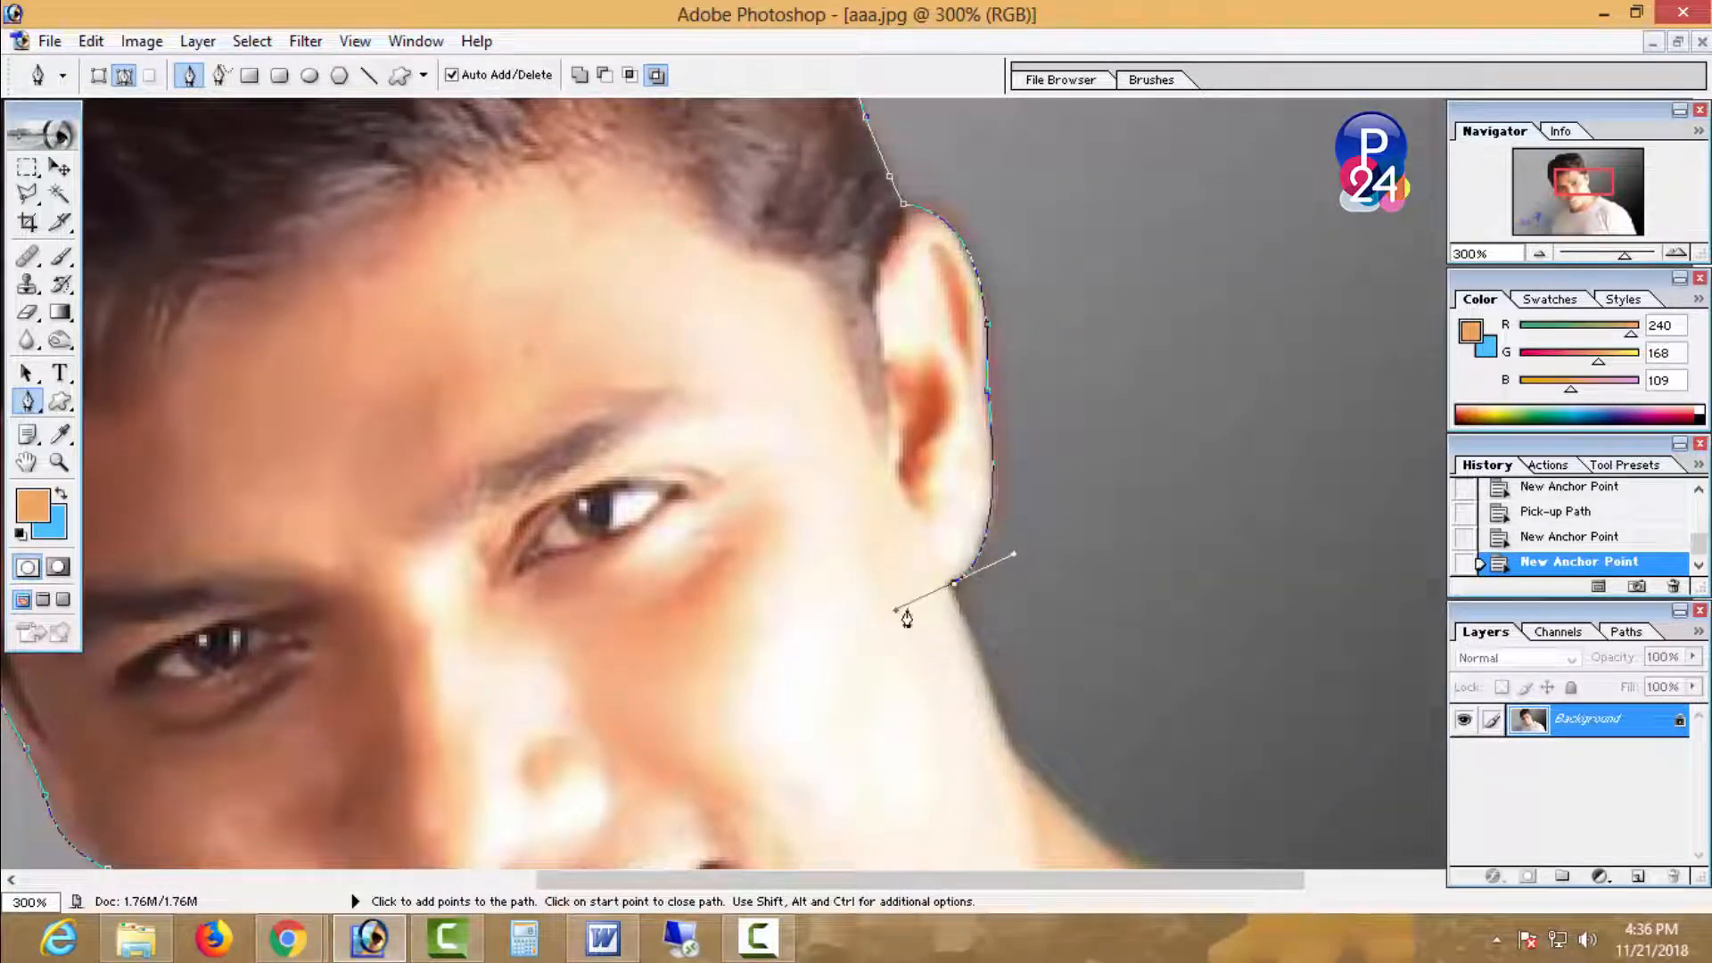
- Continue the Pen path from the bottom of the earlobe down the side of the neck
left_click(955, 585)
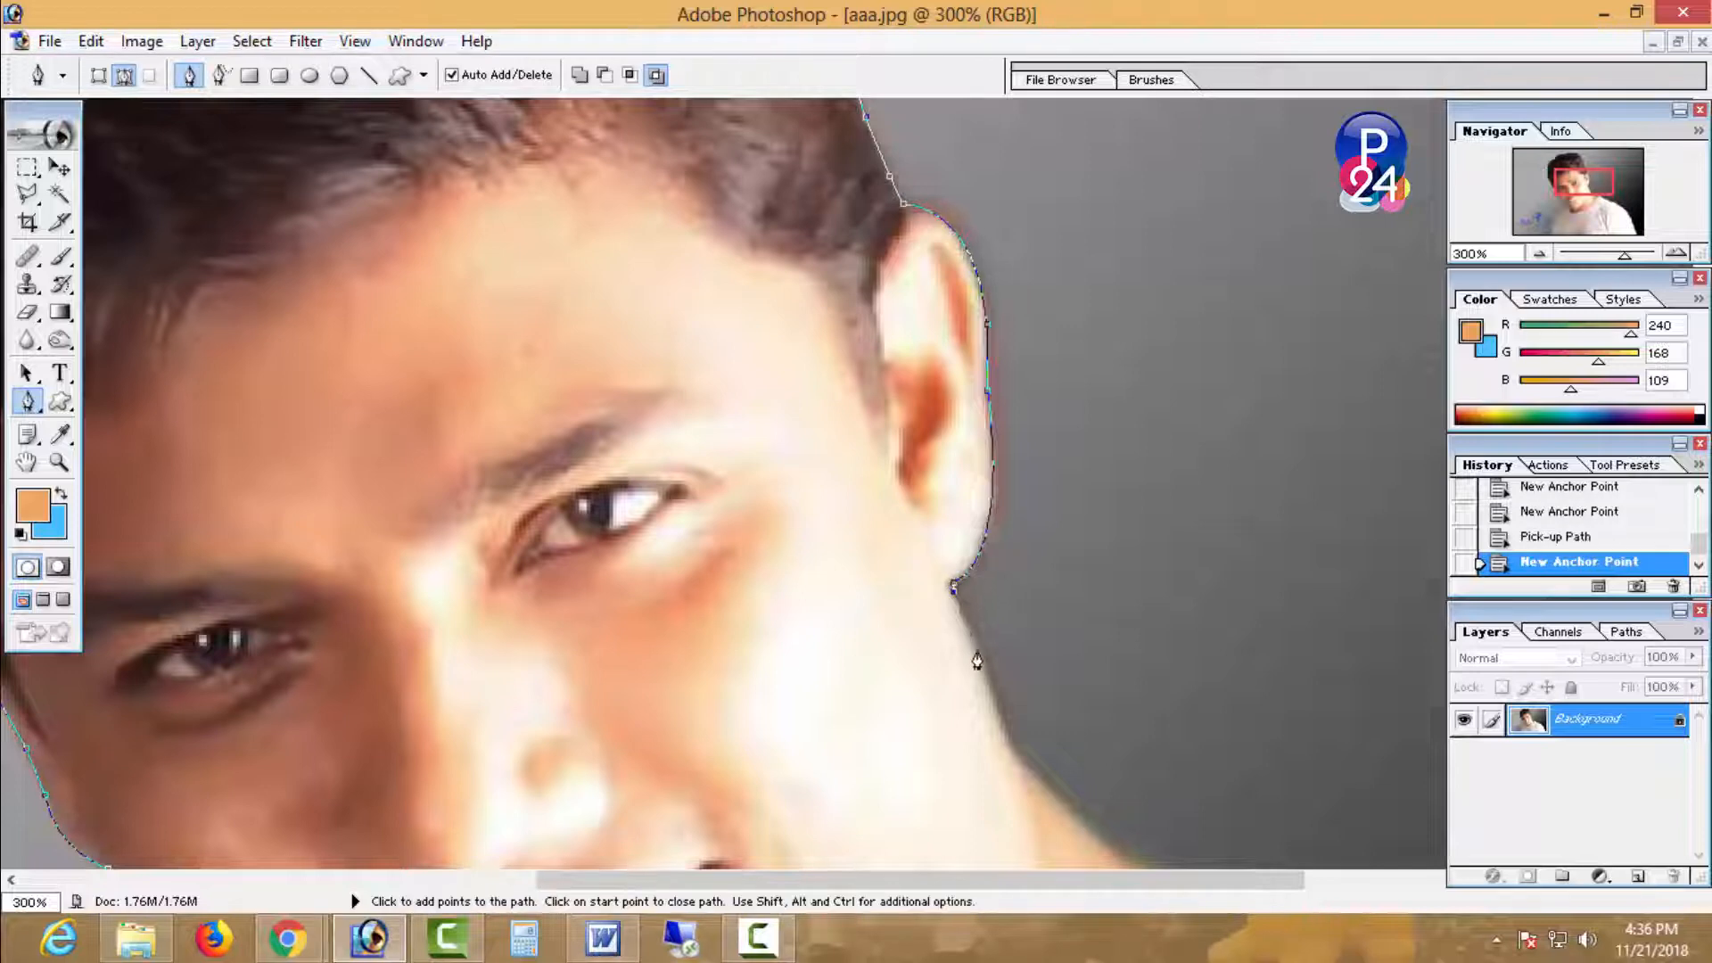
left_click(1001, 724)
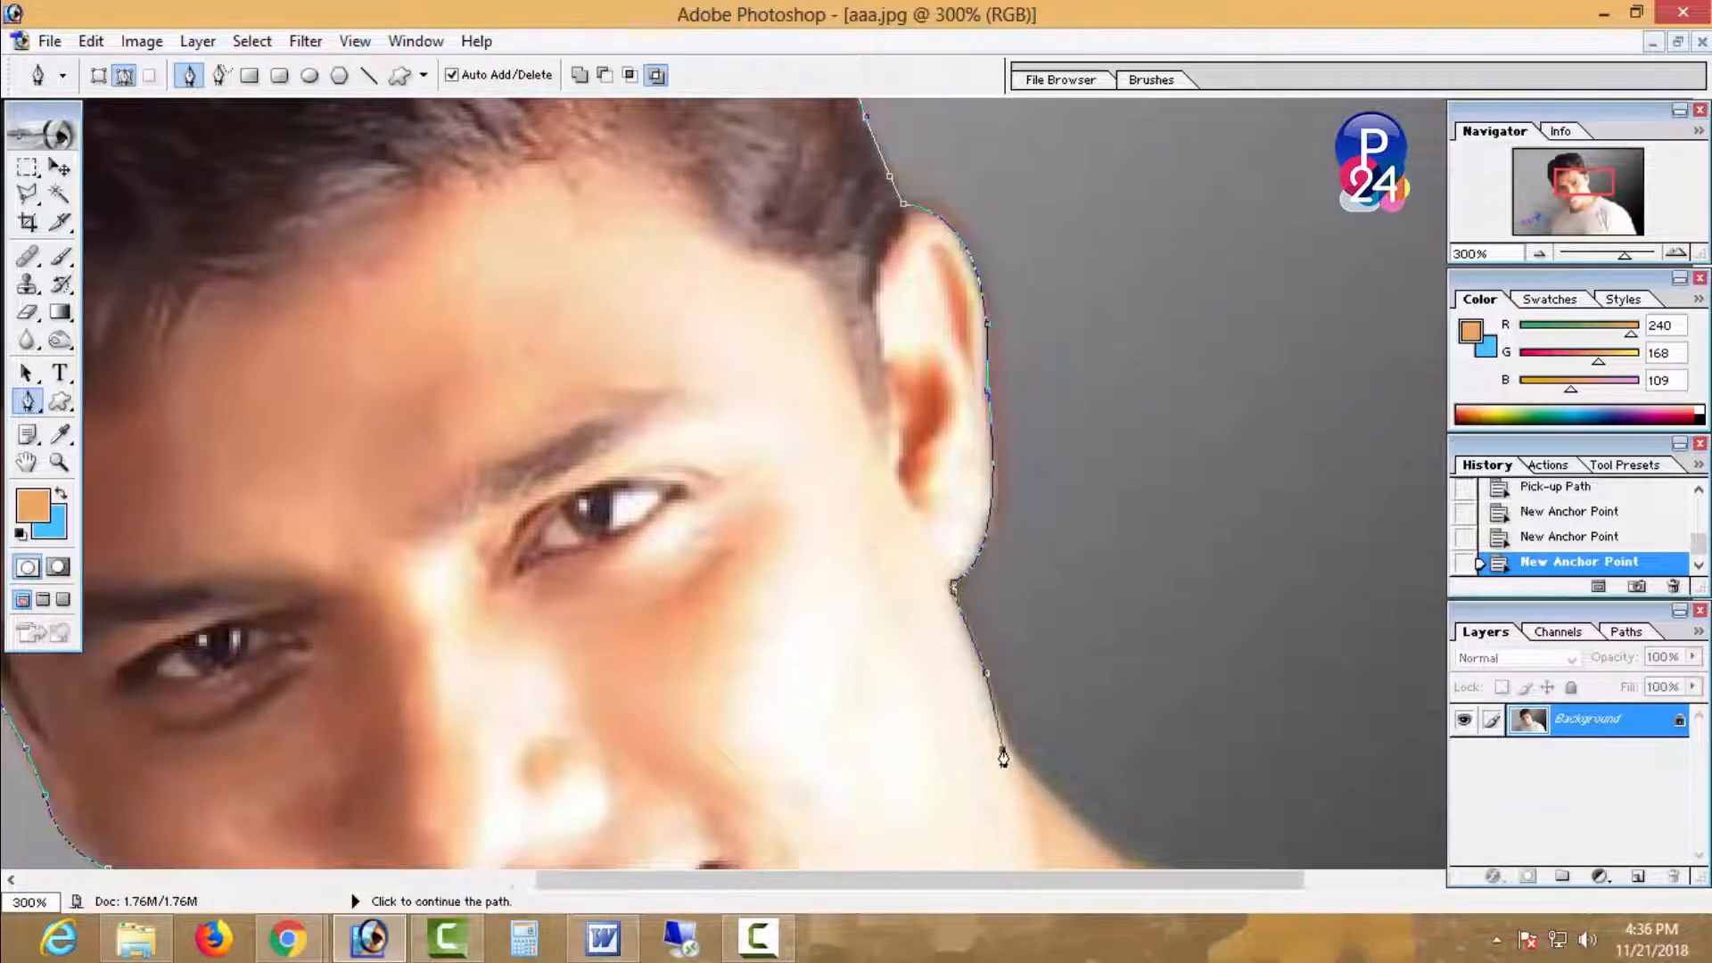
key("space")
left_click_drag(1002, 731, 875, 488)
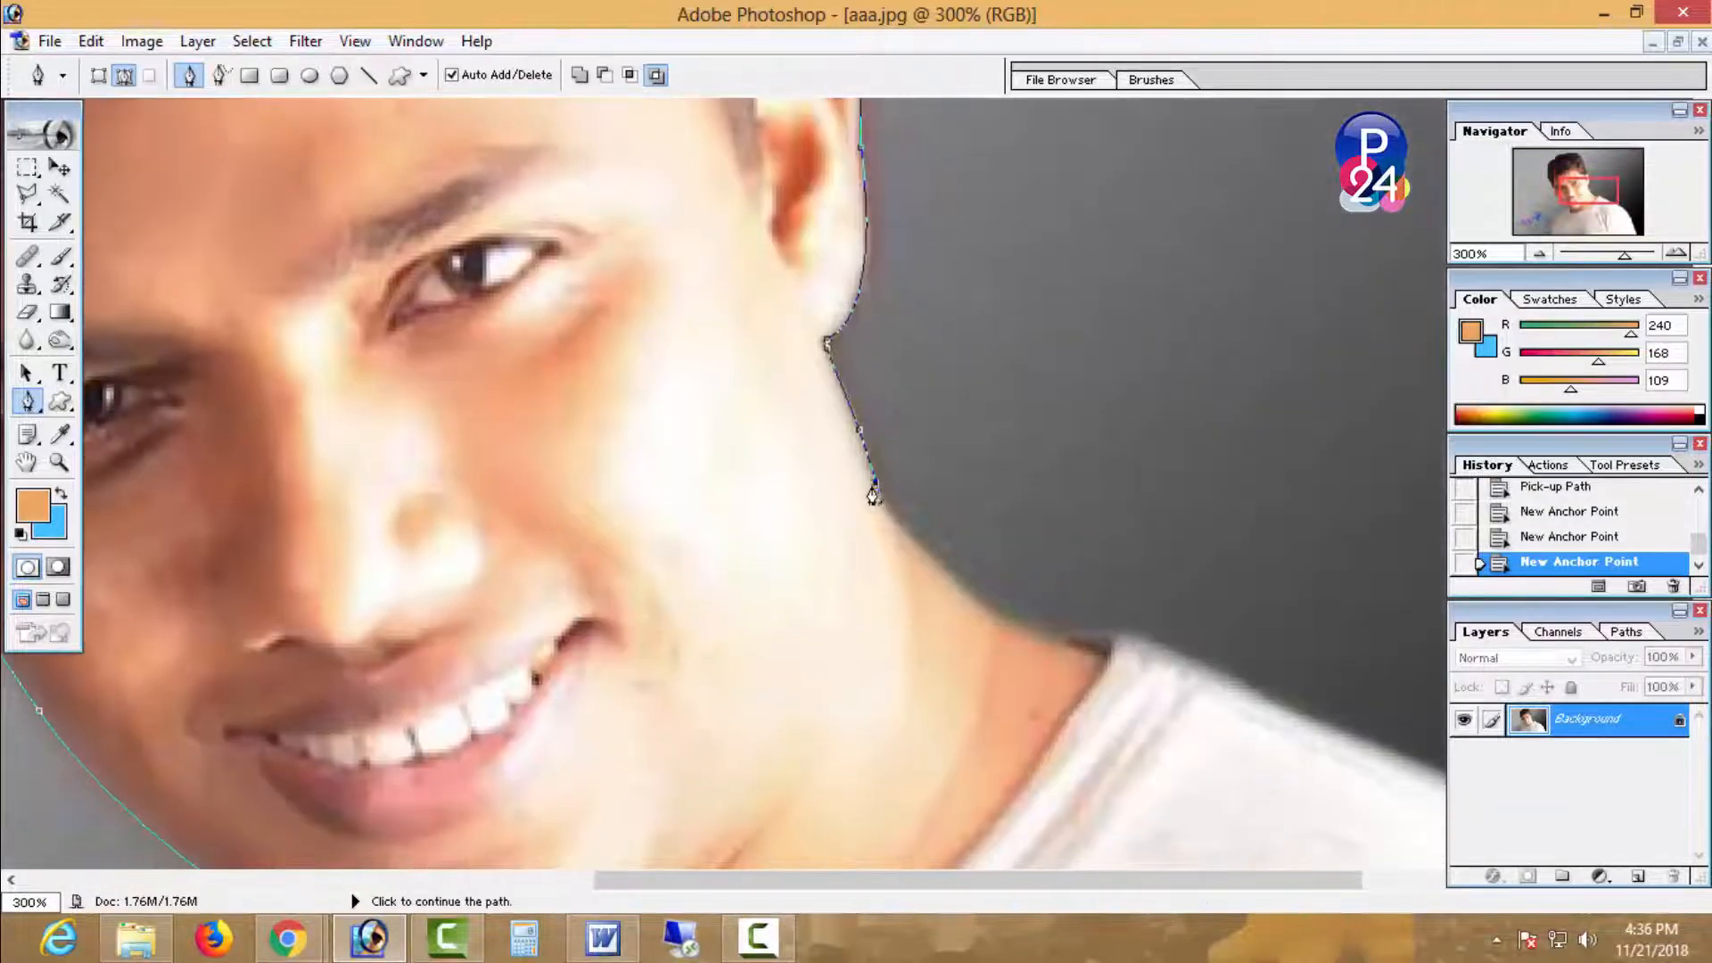
left_click(883, 510)
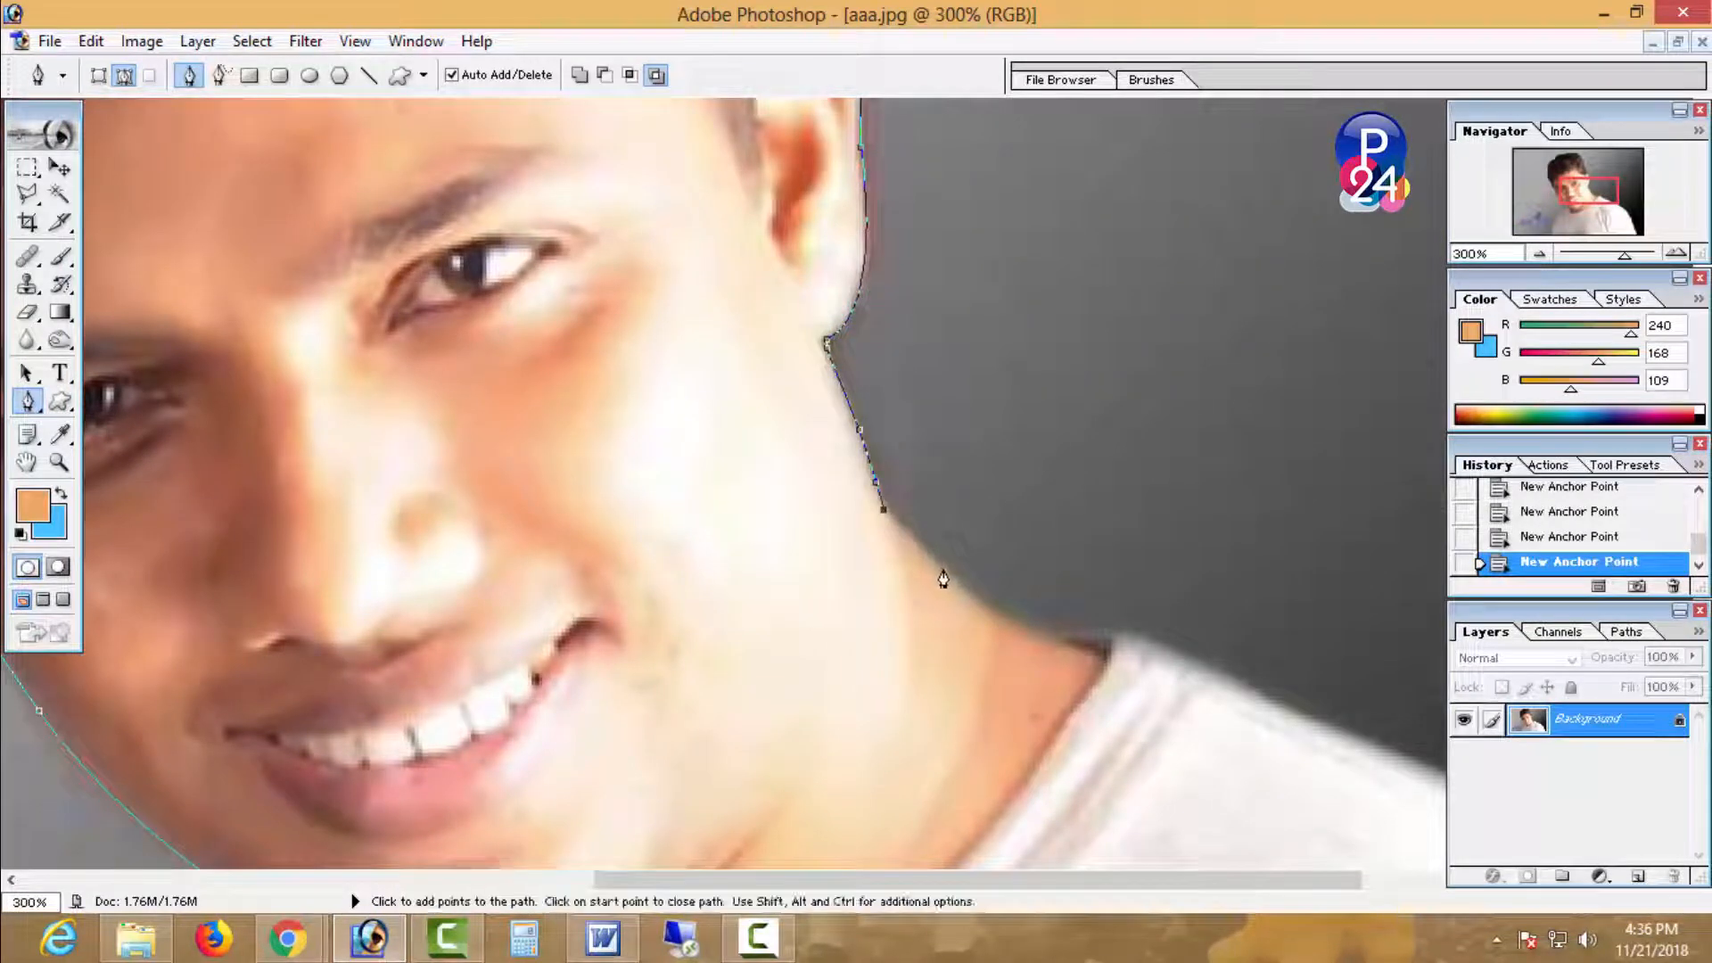
- Trace the path along the curve at the base of the neck to the shirt collar
left_click(942, 568)
left_click(974, 601)
left_click(1021, 622)
left_click(1056, 630)
left_click(1082, 634)
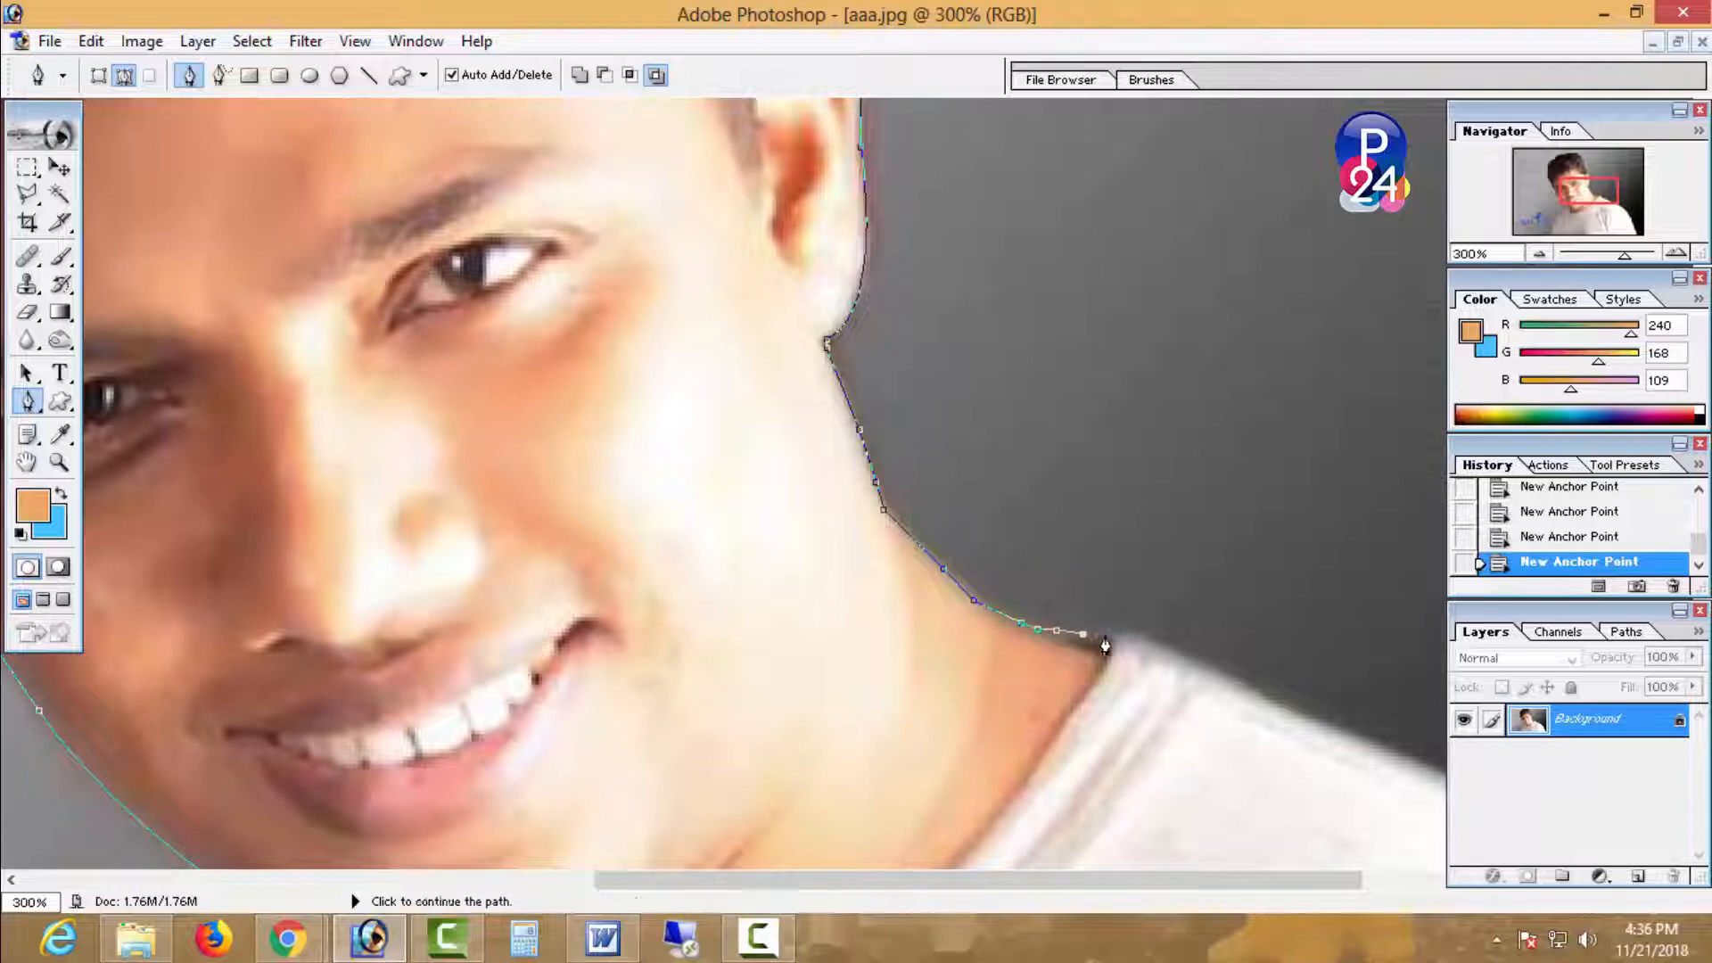
left_click(1106, 634)
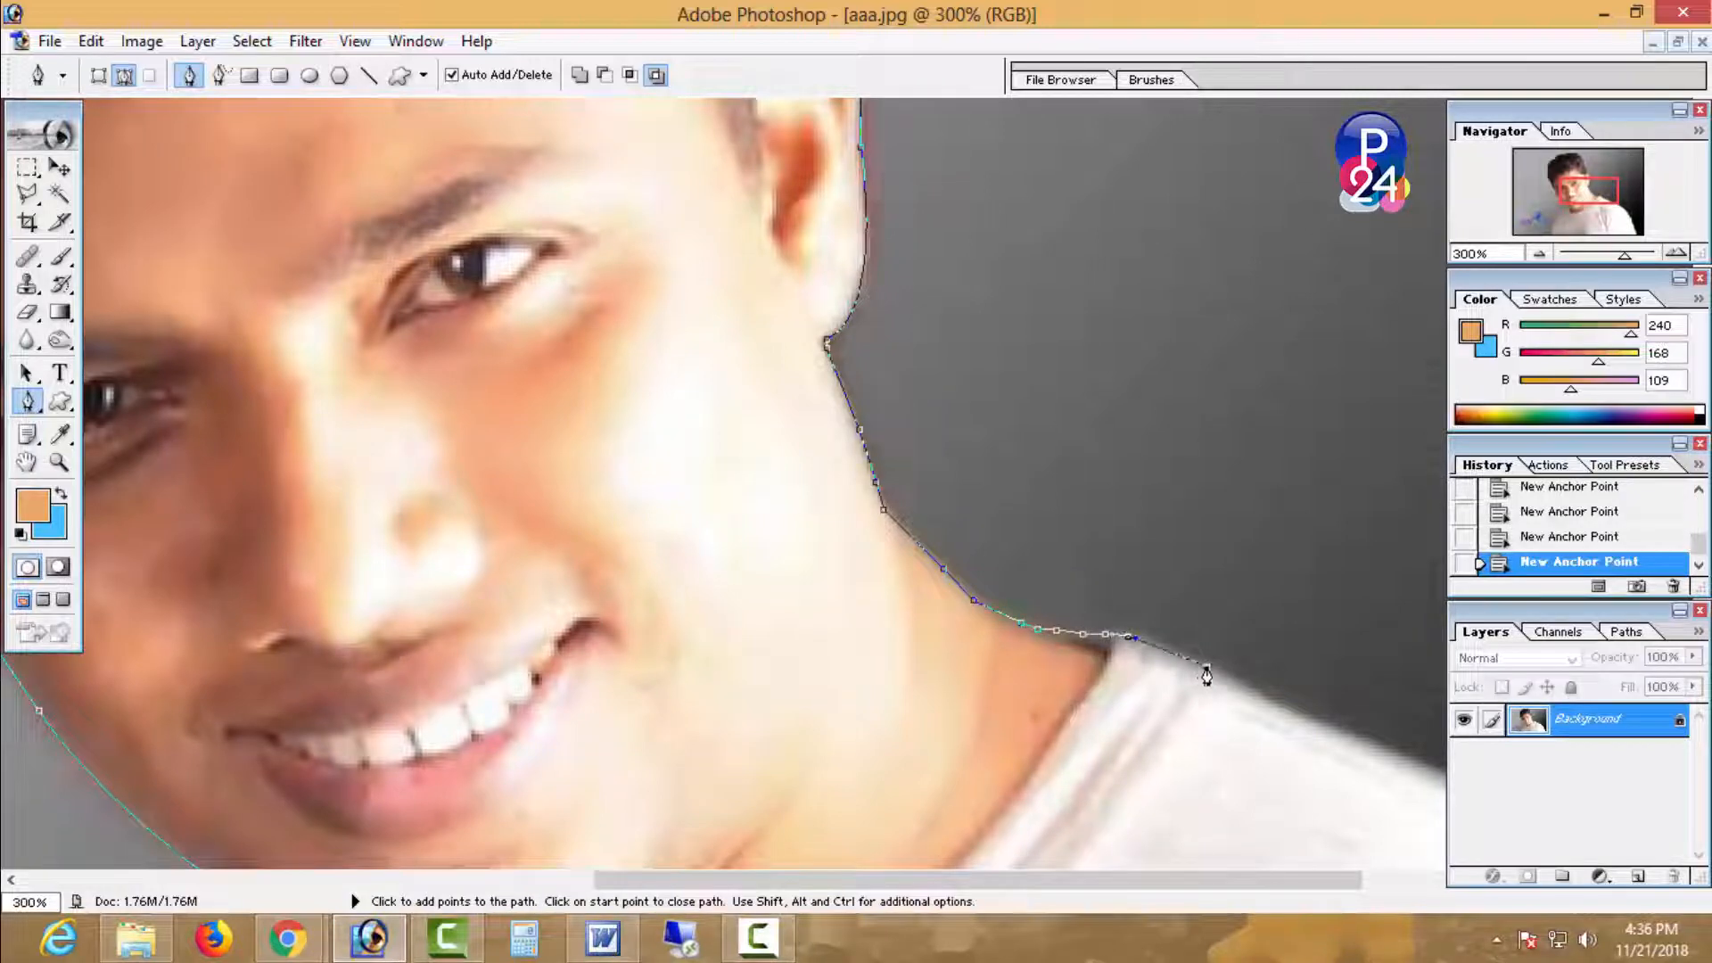
- Extend the path from the collar along the upper slope of the shoulder
key("ctrl+minus")
left_click_drag(829, 751, 660, 309)
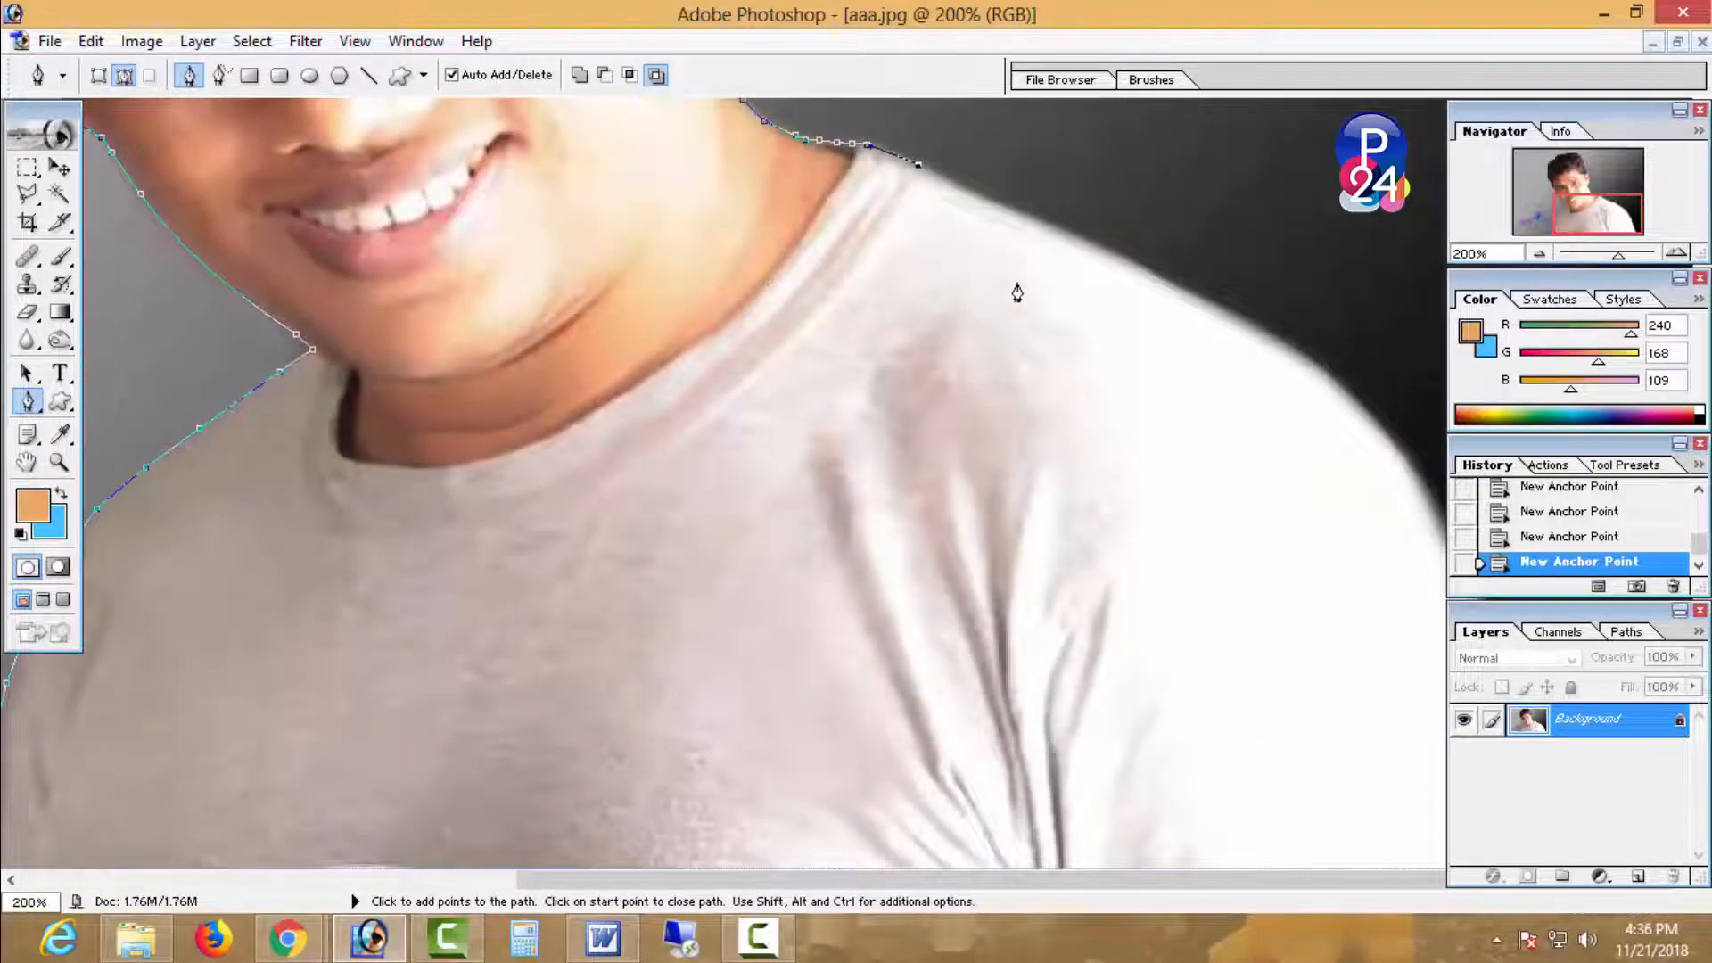
scroll(1084, 272, "up", 3)
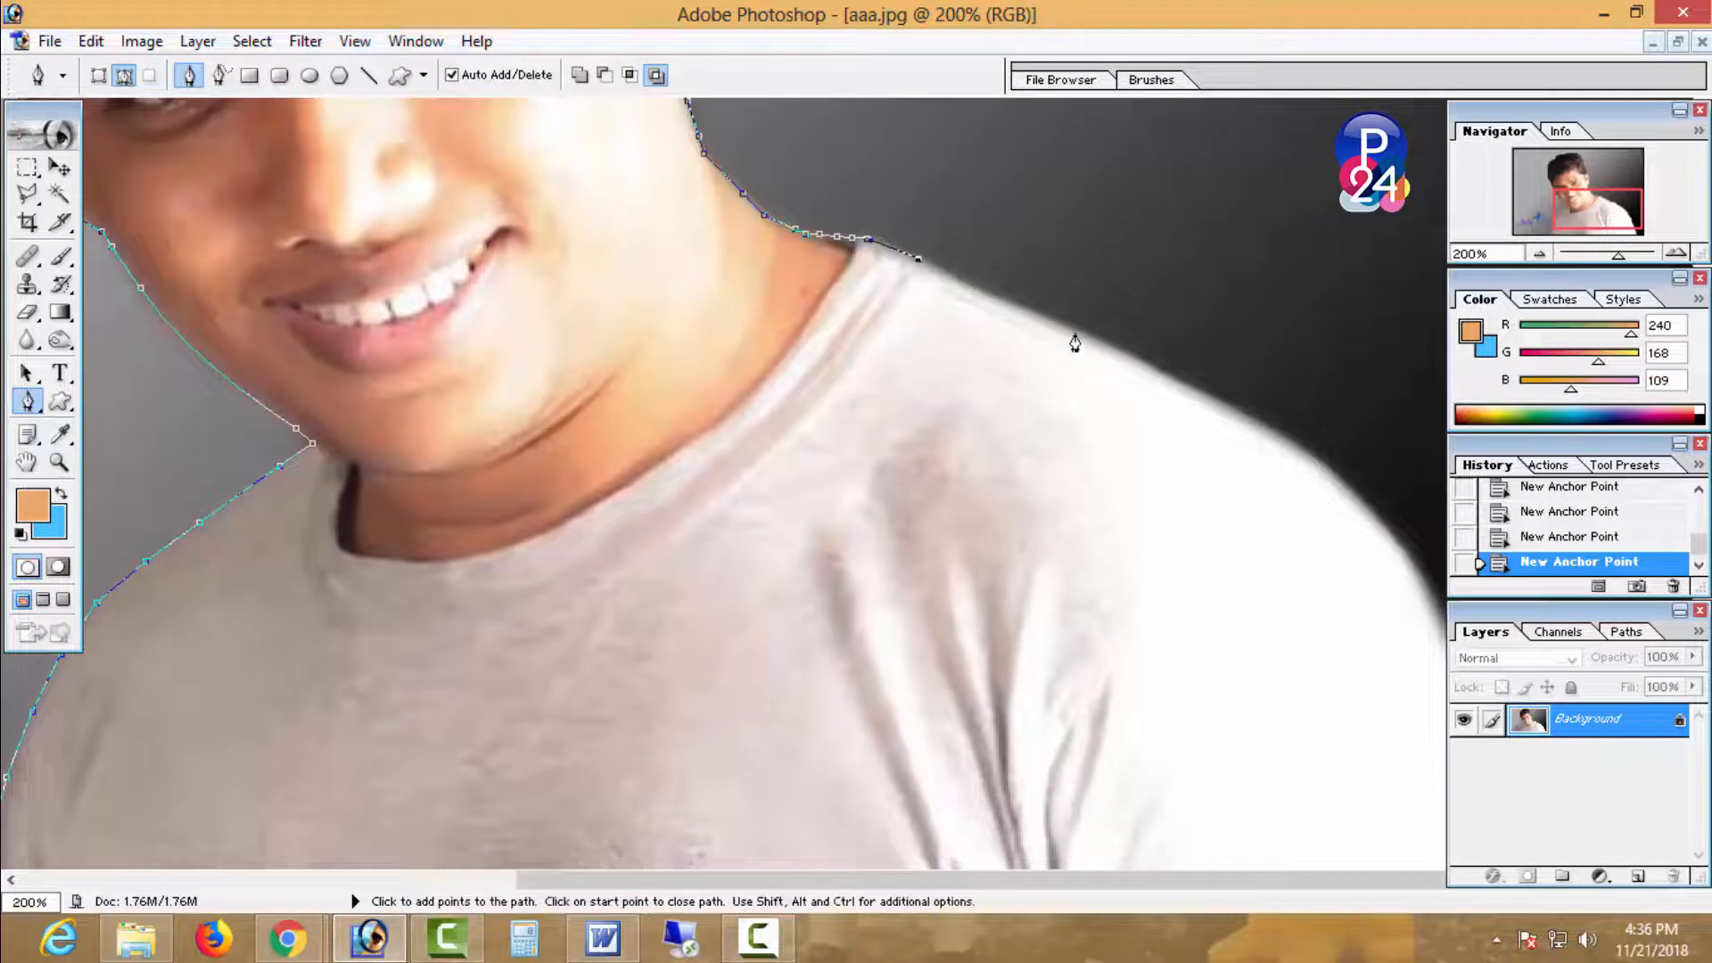
left_click(1080, 334)
left_click(1179, 381)
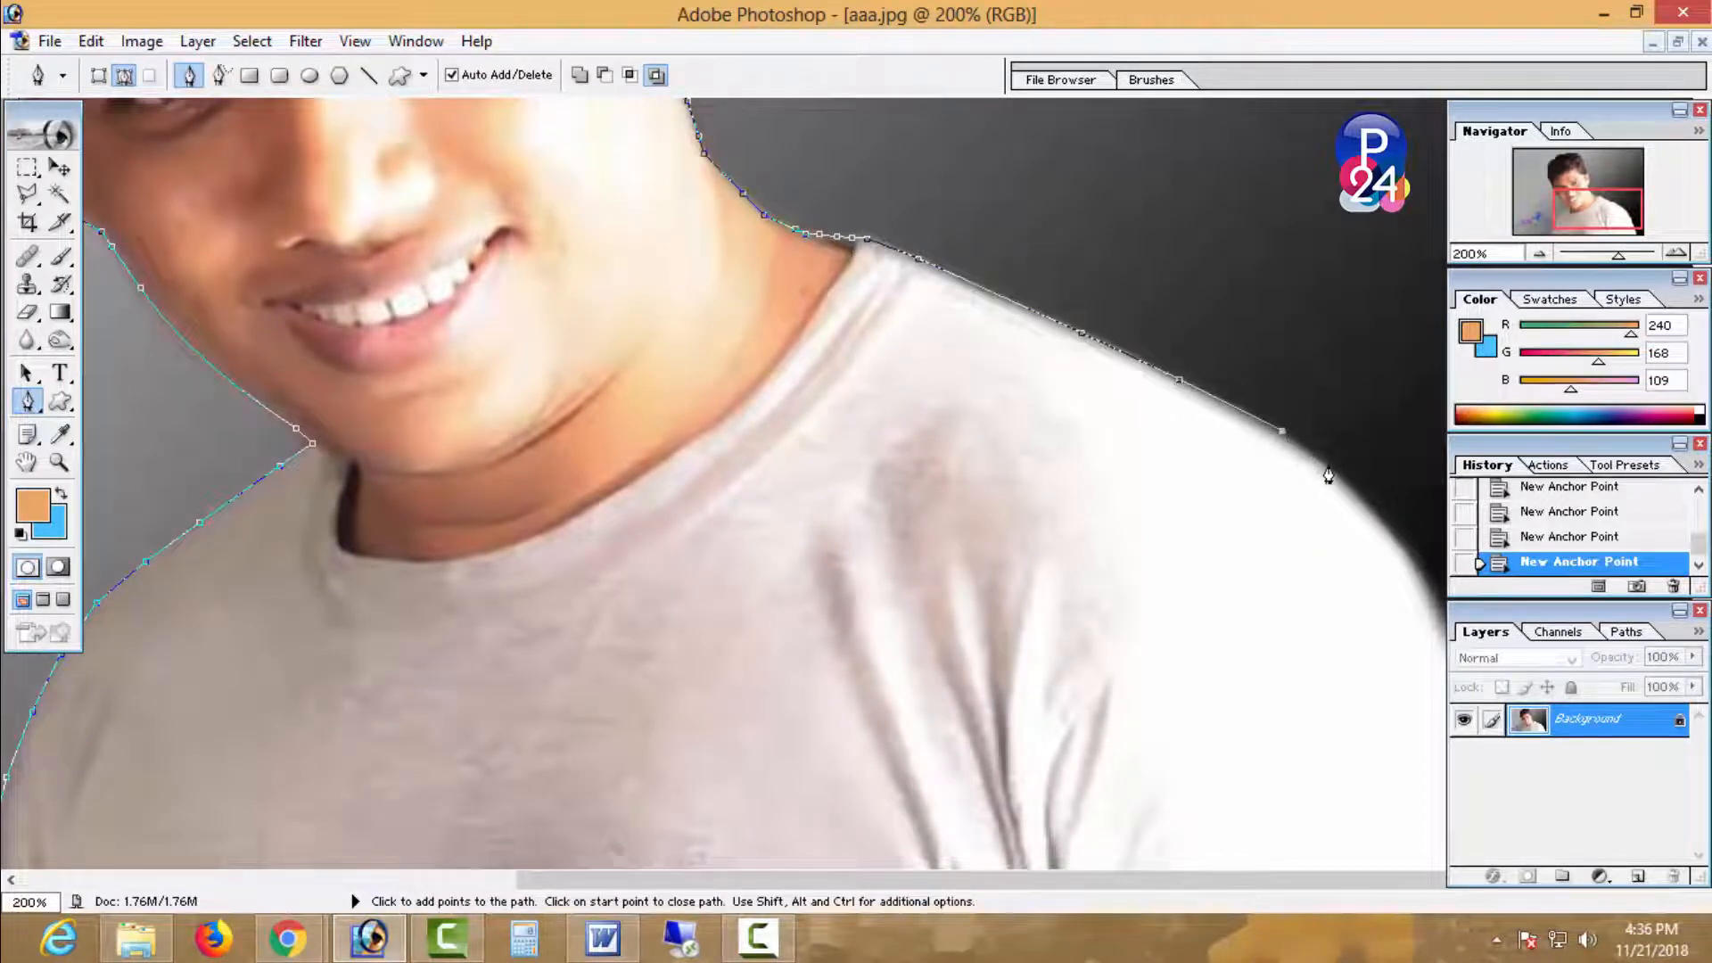
- Undo the last two anchor points and curve the path around the outer shoulder, ending on a corner anchor
key("ctrl+alt+z")
key("ctrl+alt+z")
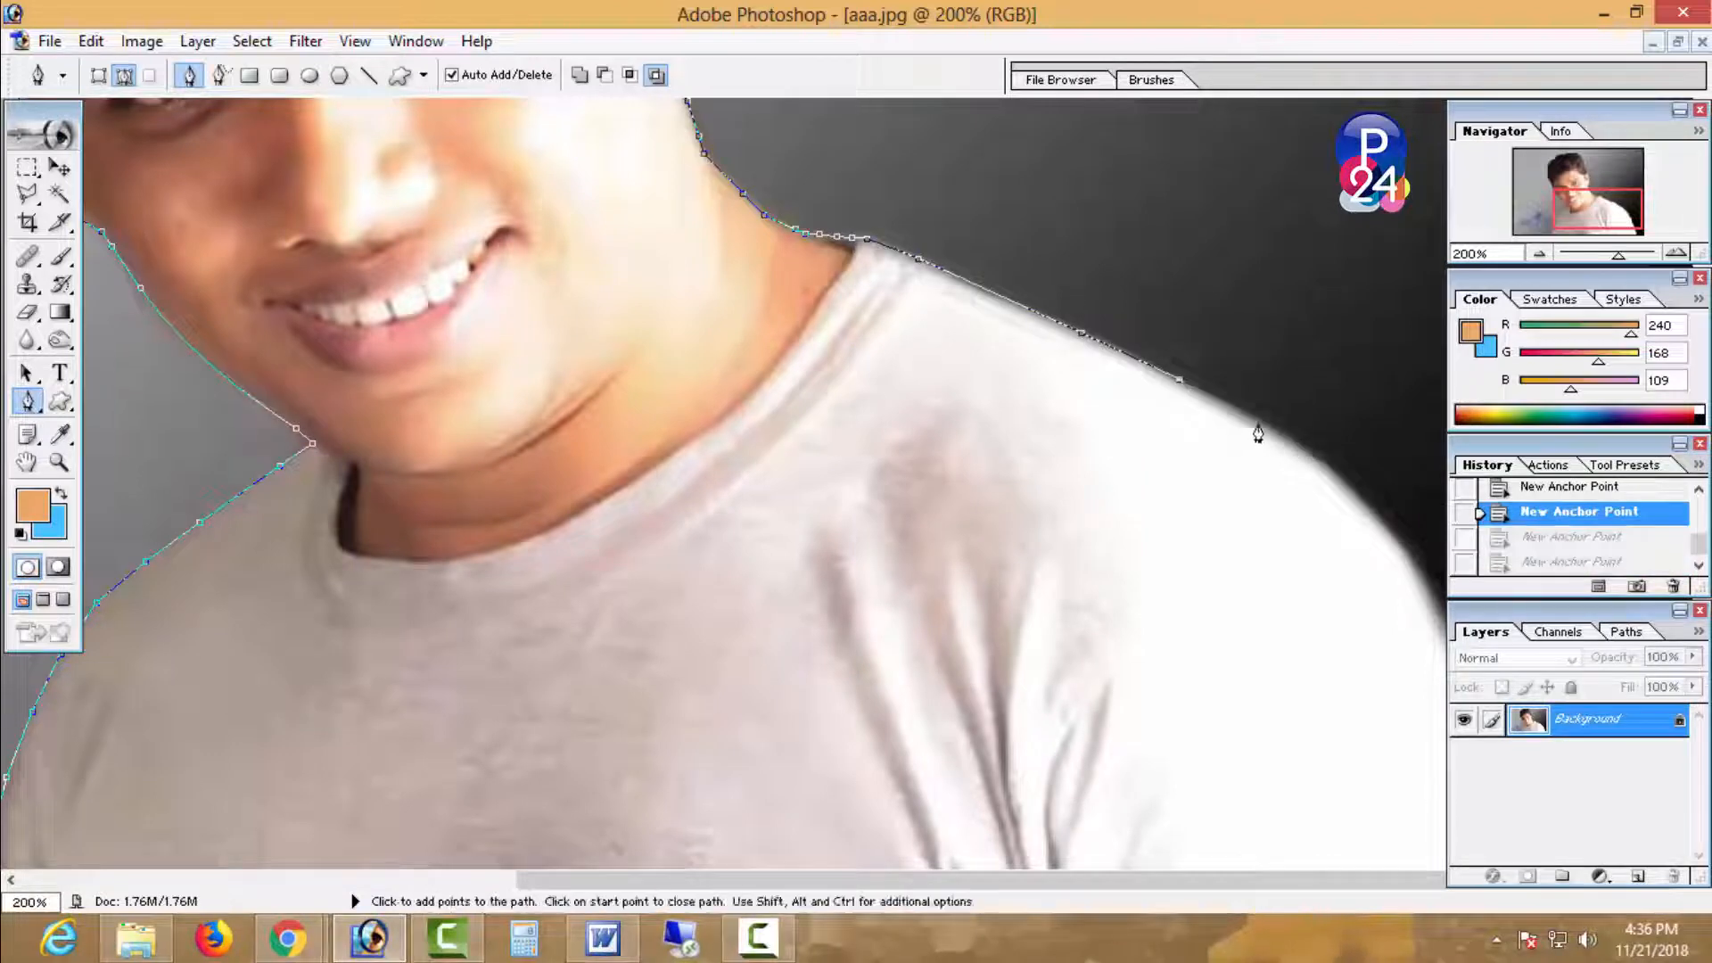
left_click(1258, 424)
left_click_drag(1401, 550, 1454, 630)
left_click(1400, 550, "alt")
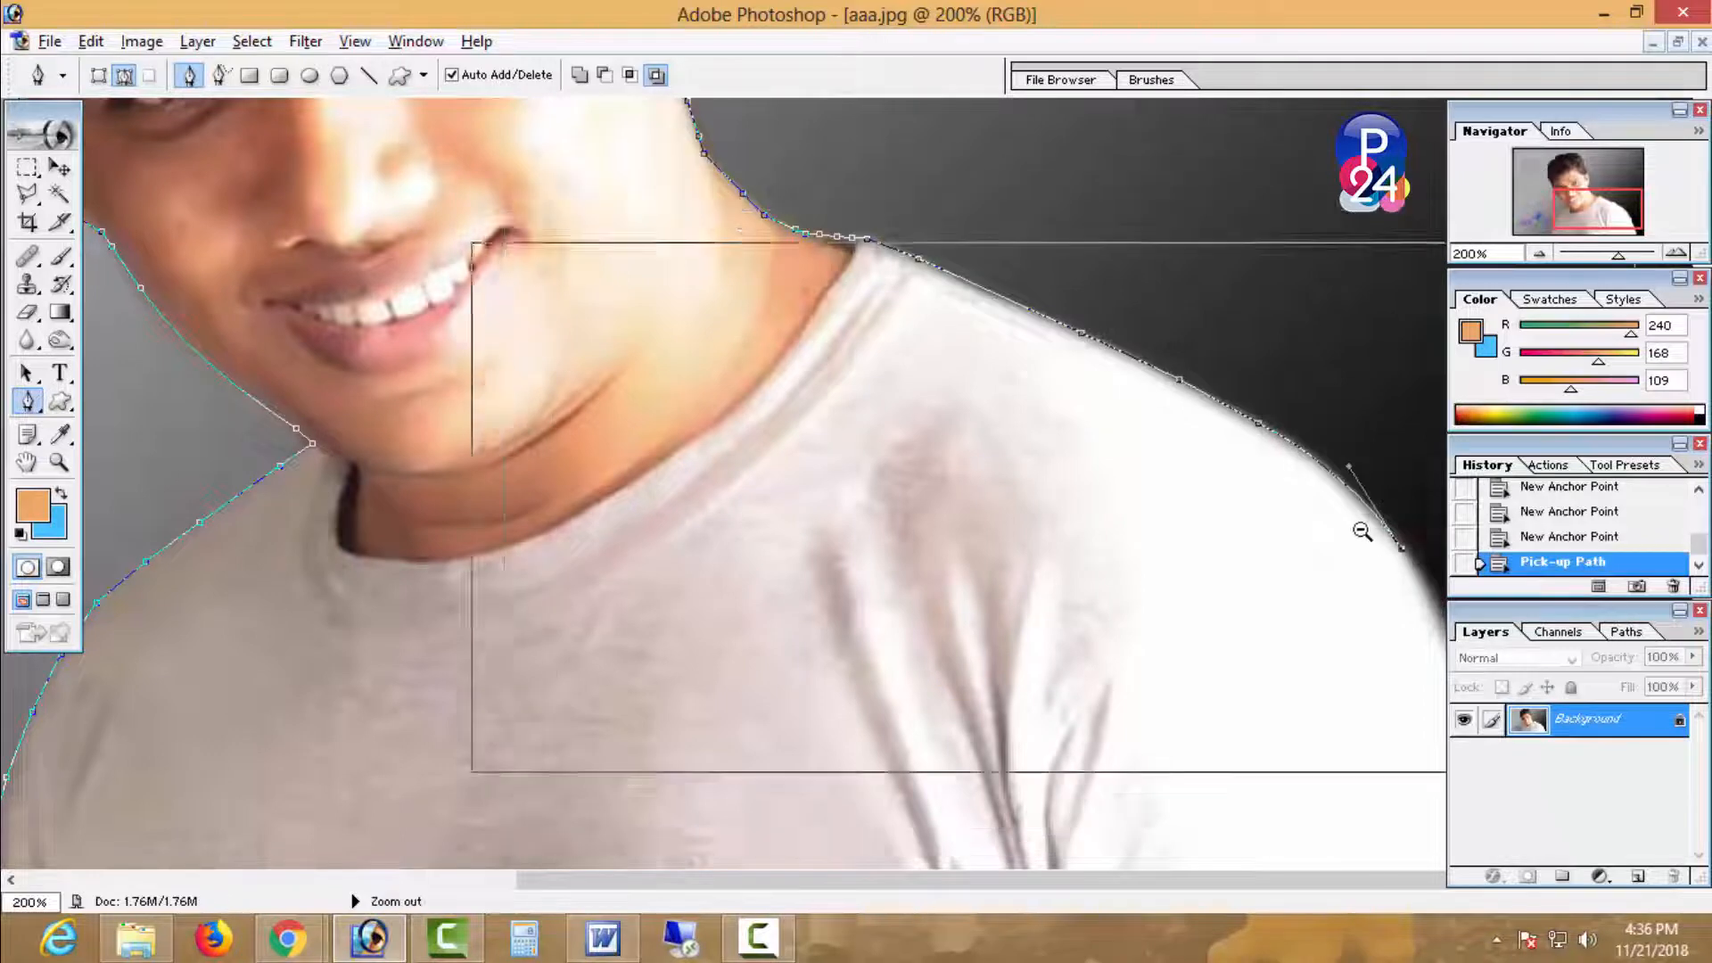
- Trace the path down the outer sleeve to the image's lower edge and close it at its starting anchor
left_click(1359, 527, "alt")
left_click(1334, 747)
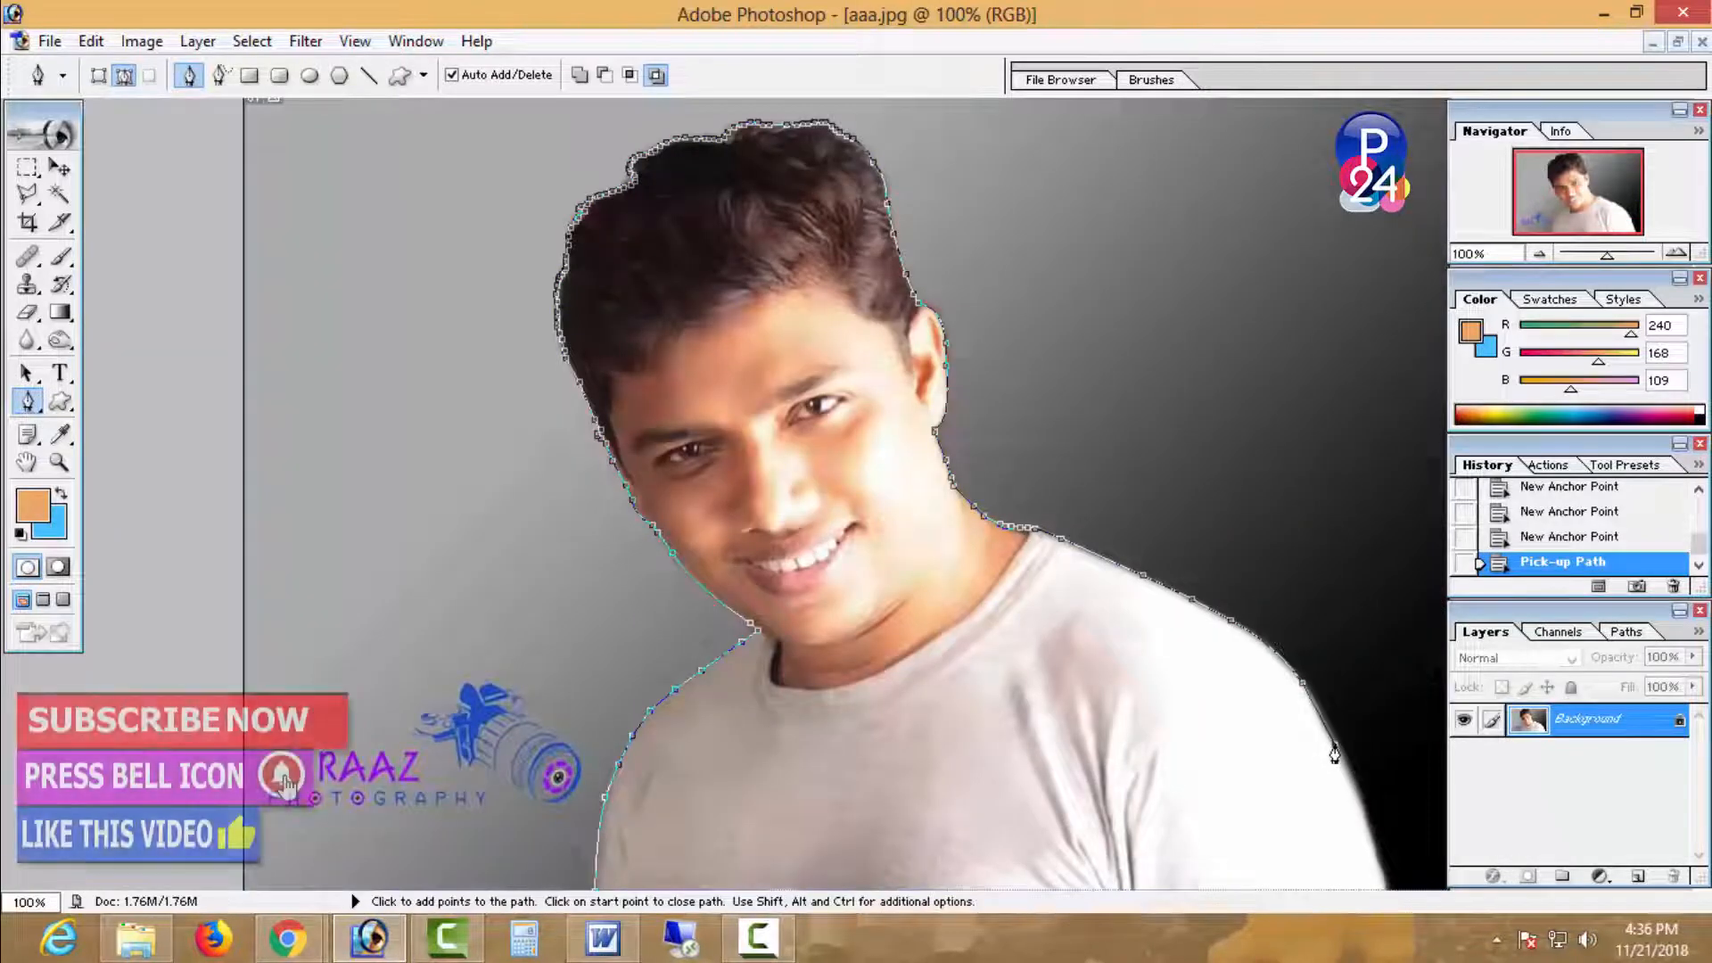
left_click(1363, 810)
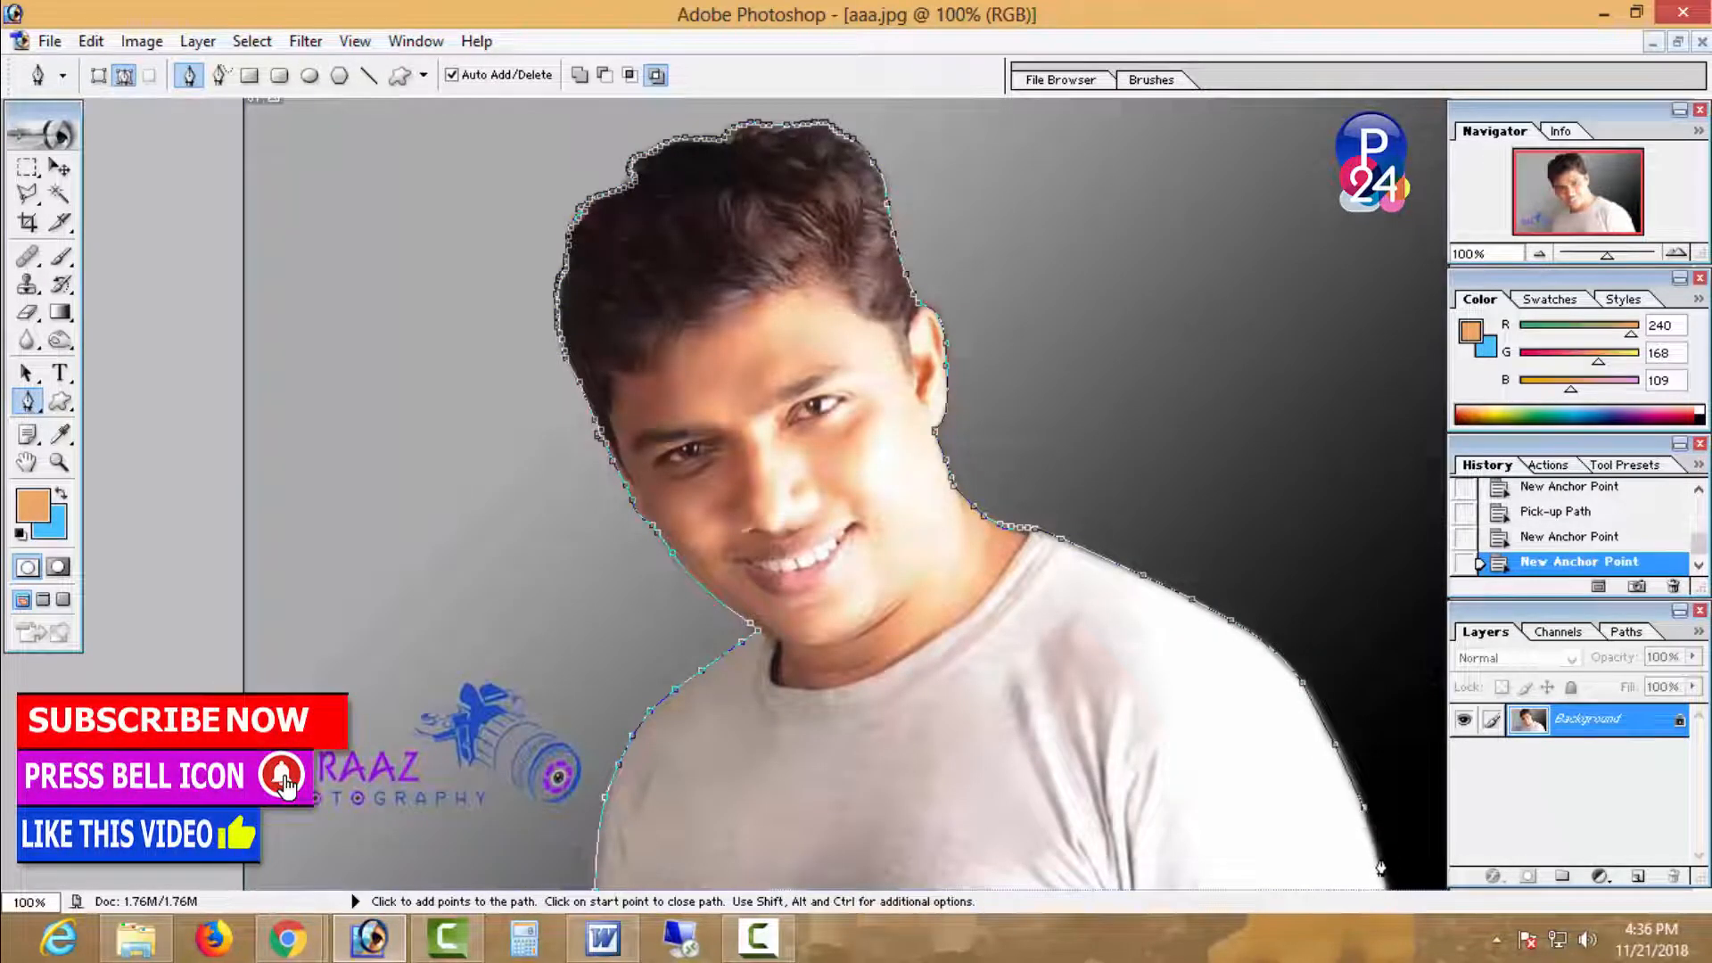
left_click(1380, 876)
key("ctrl+minus")
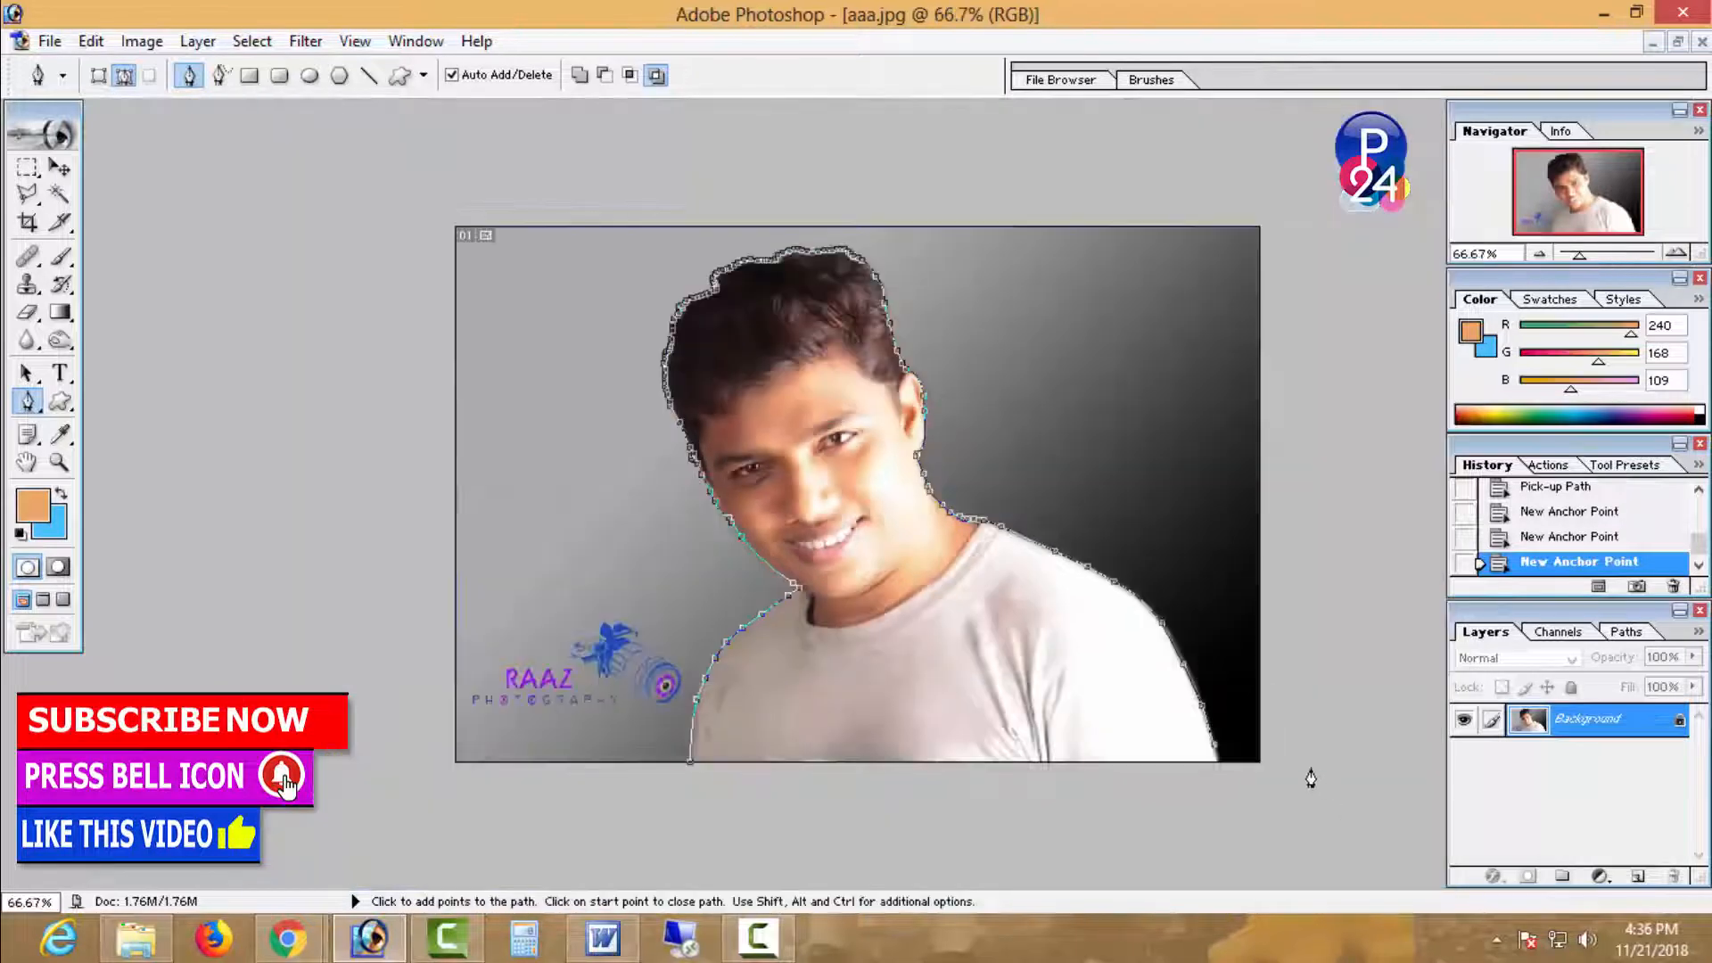
left_click(1218, 763)
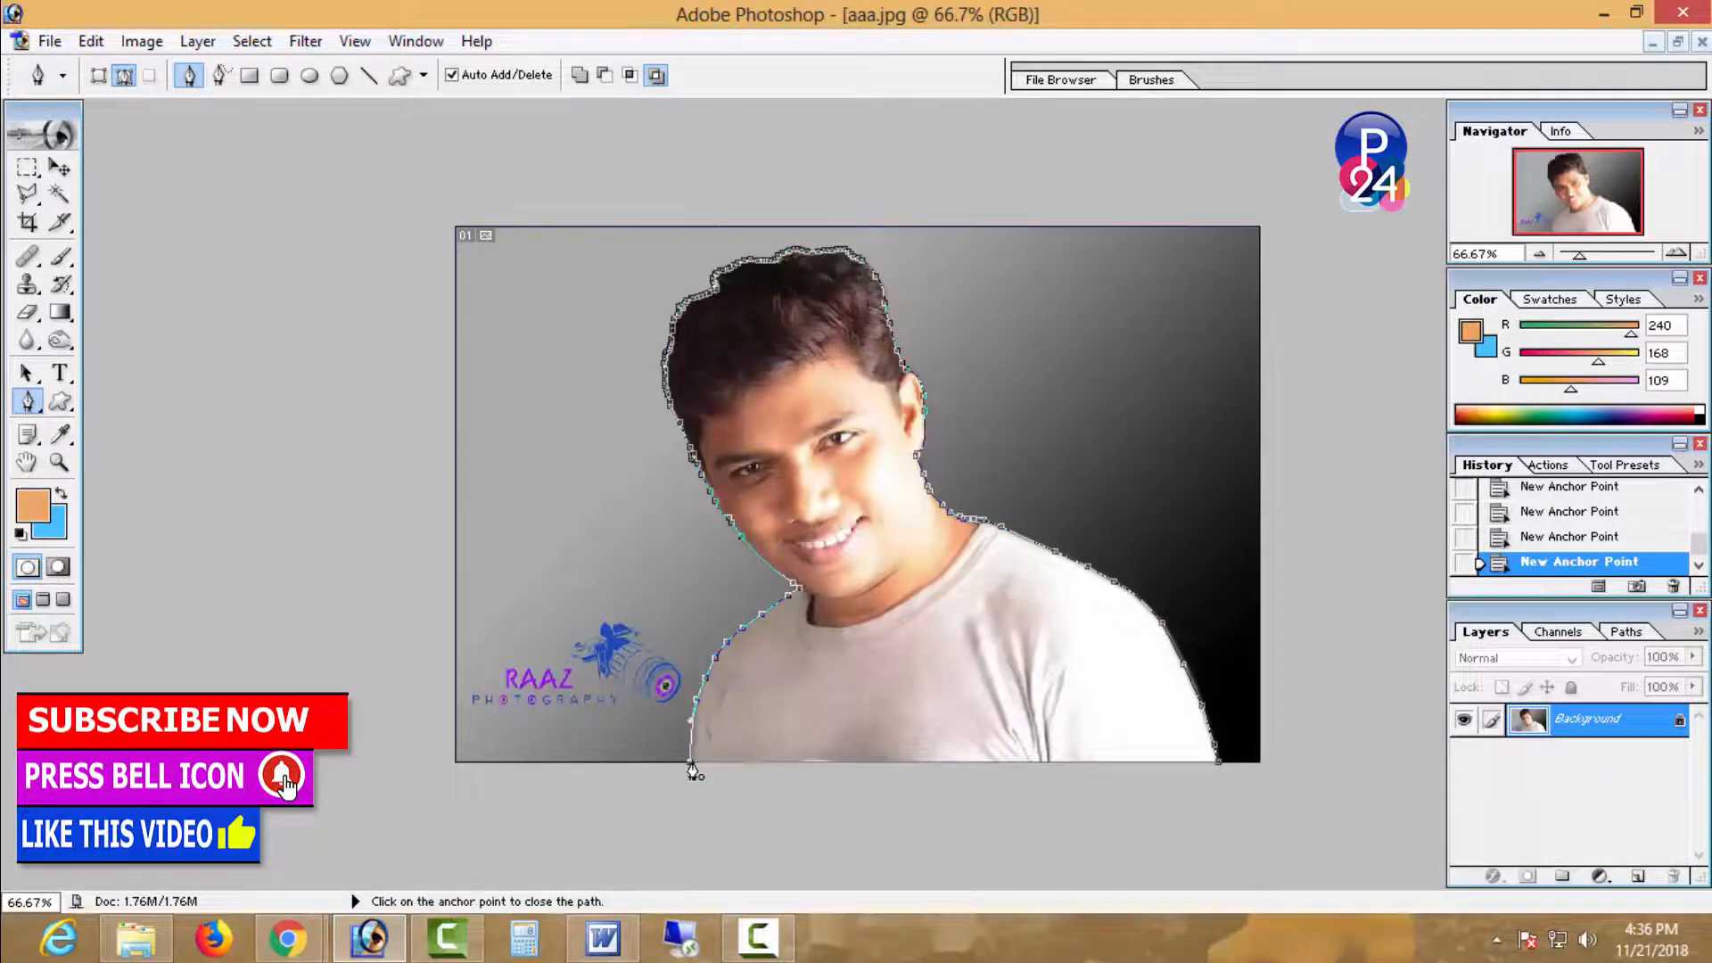
left_click(691, 763)
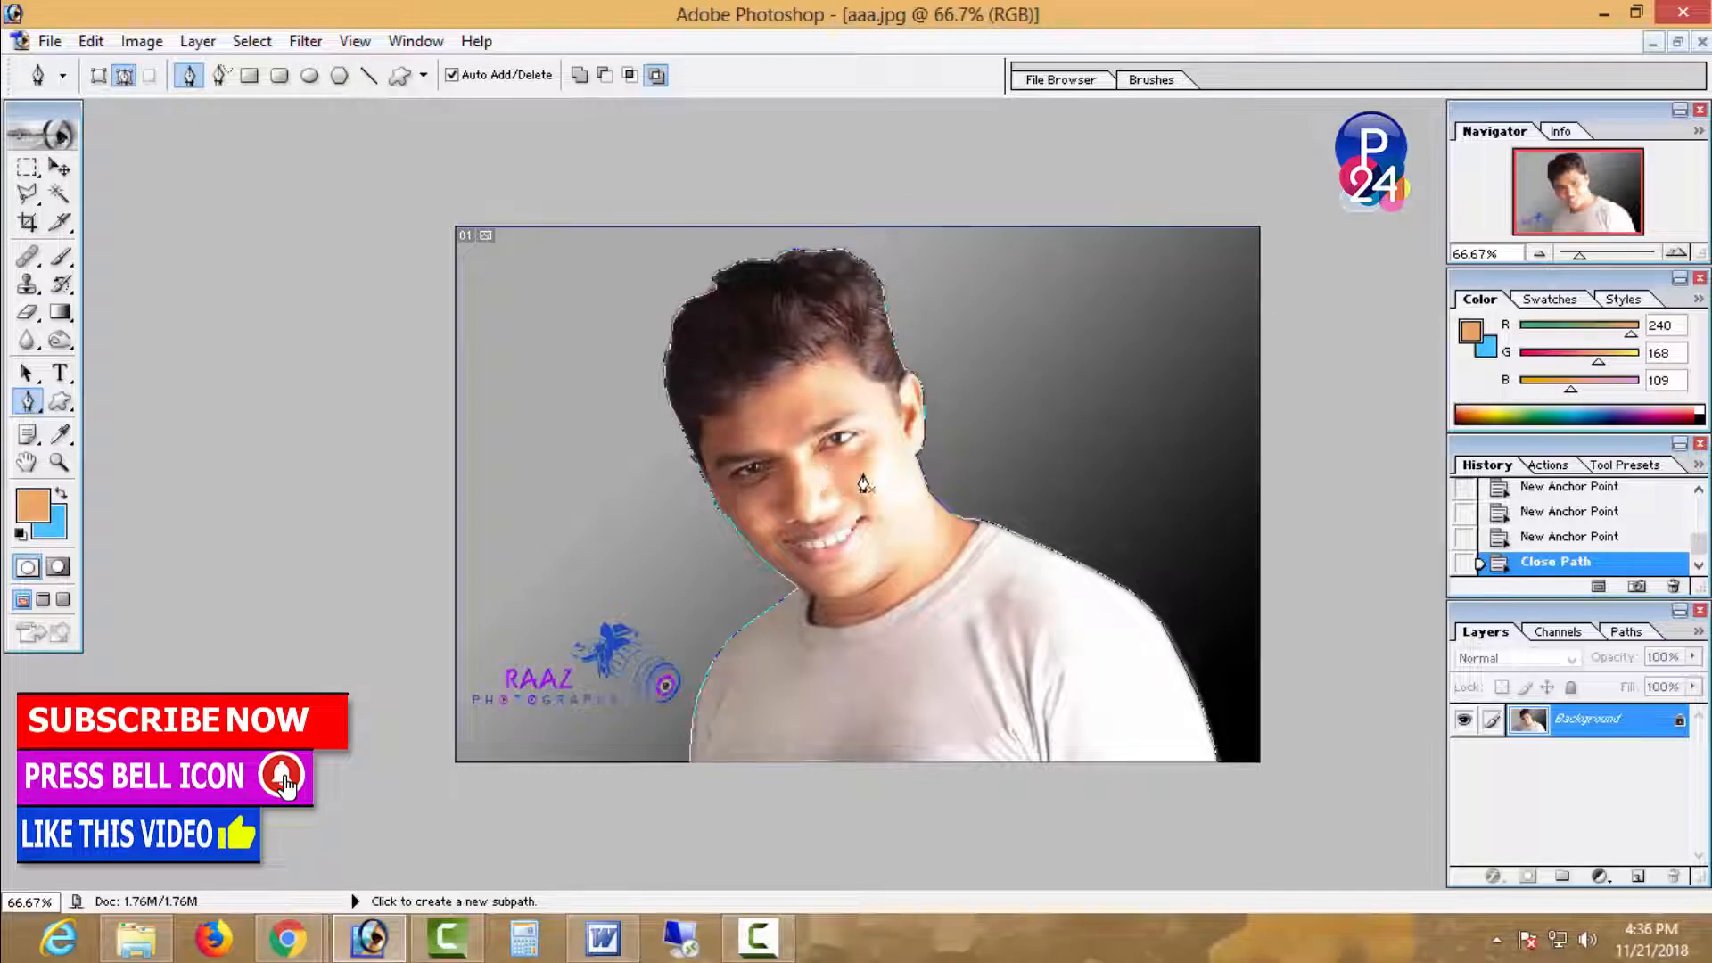
- Convert the closed path around the man into a new anti-aliased selection
right_click(863, 485)
left_click(927, 593)
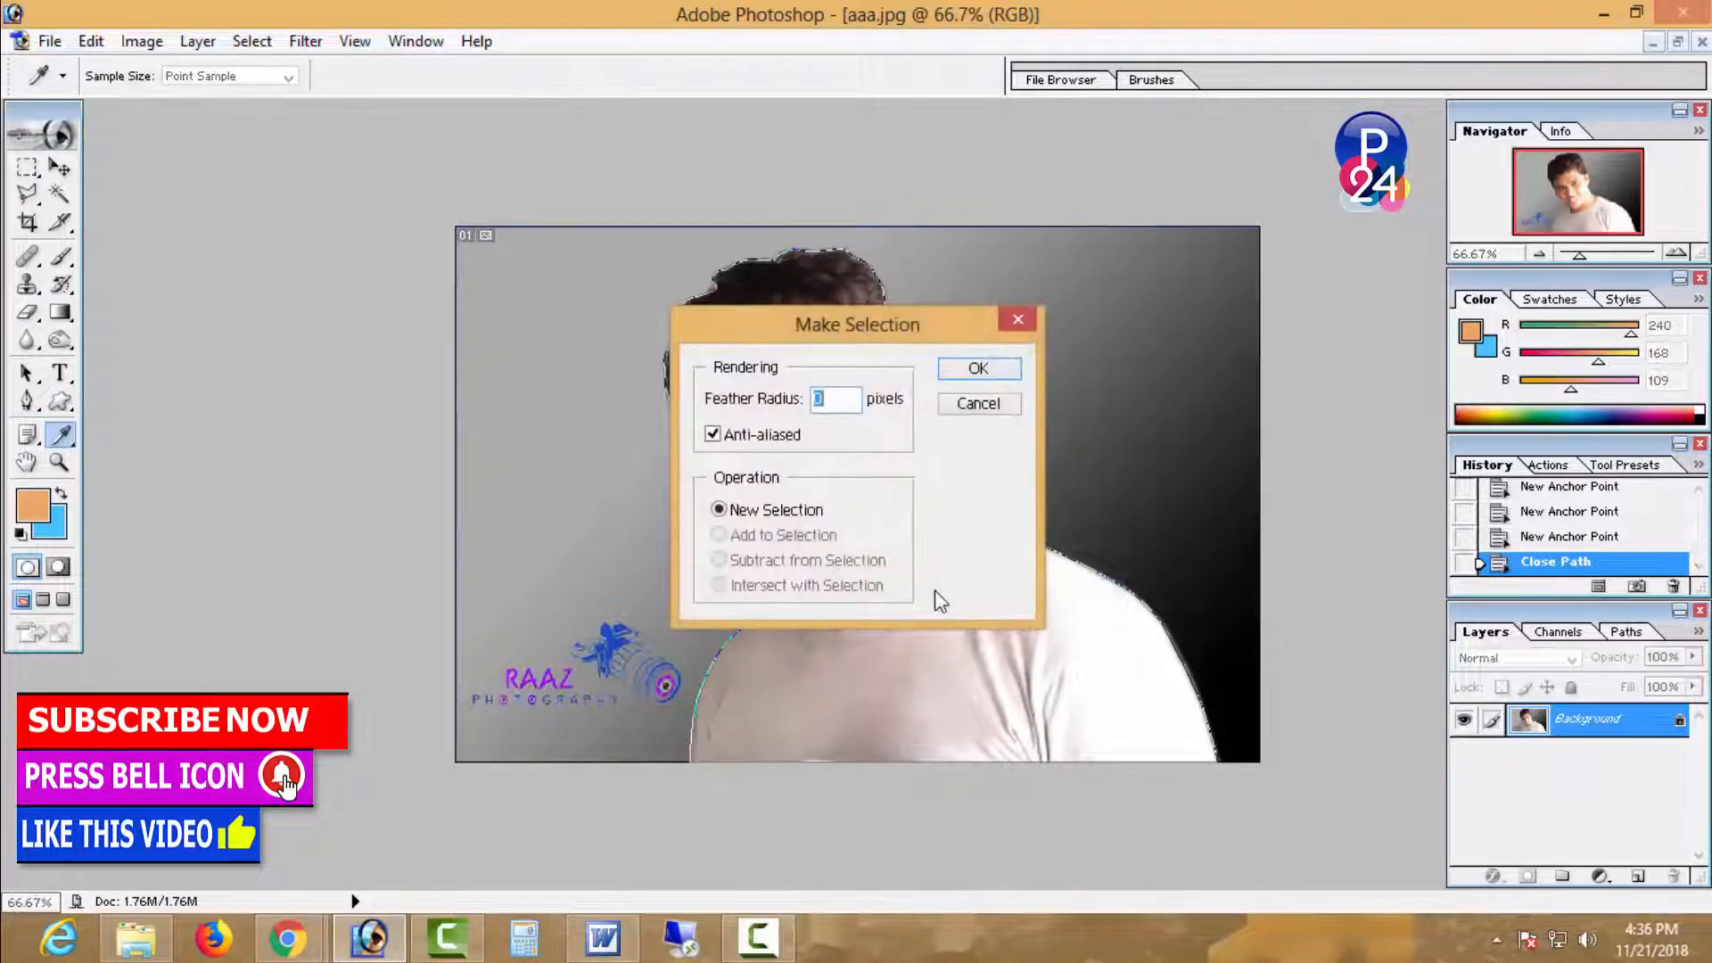
key("Return")
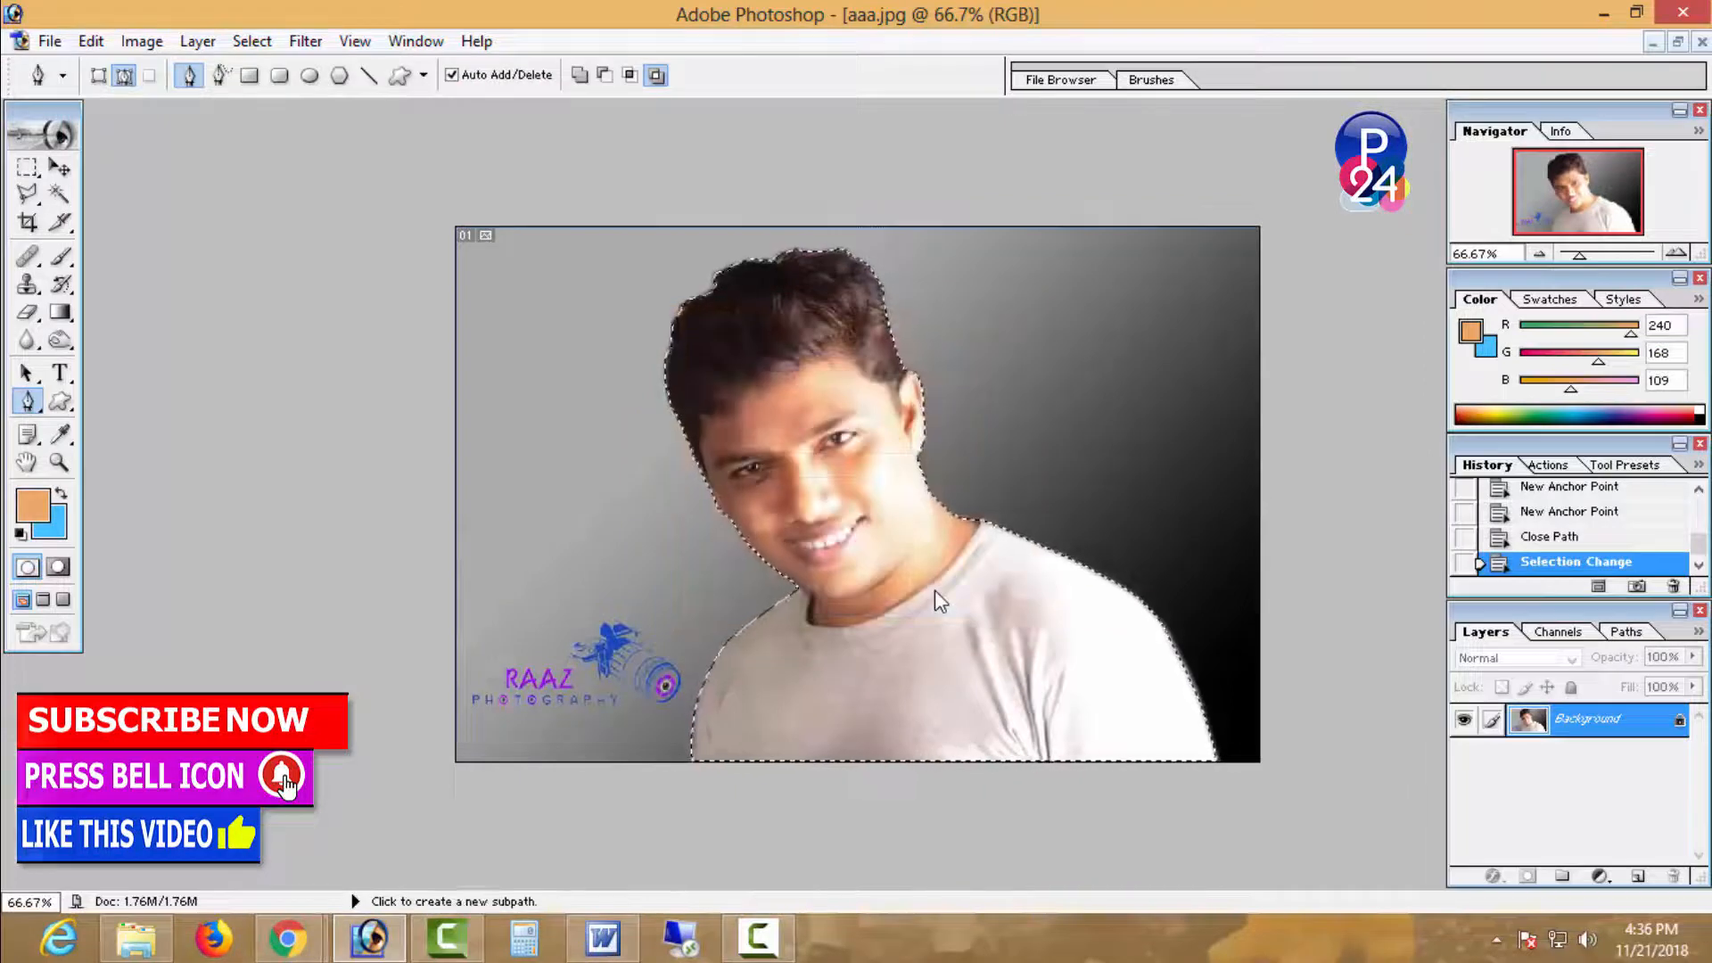
- Copy the selected man and paste him onto a new layer above the Background layer
key("m")
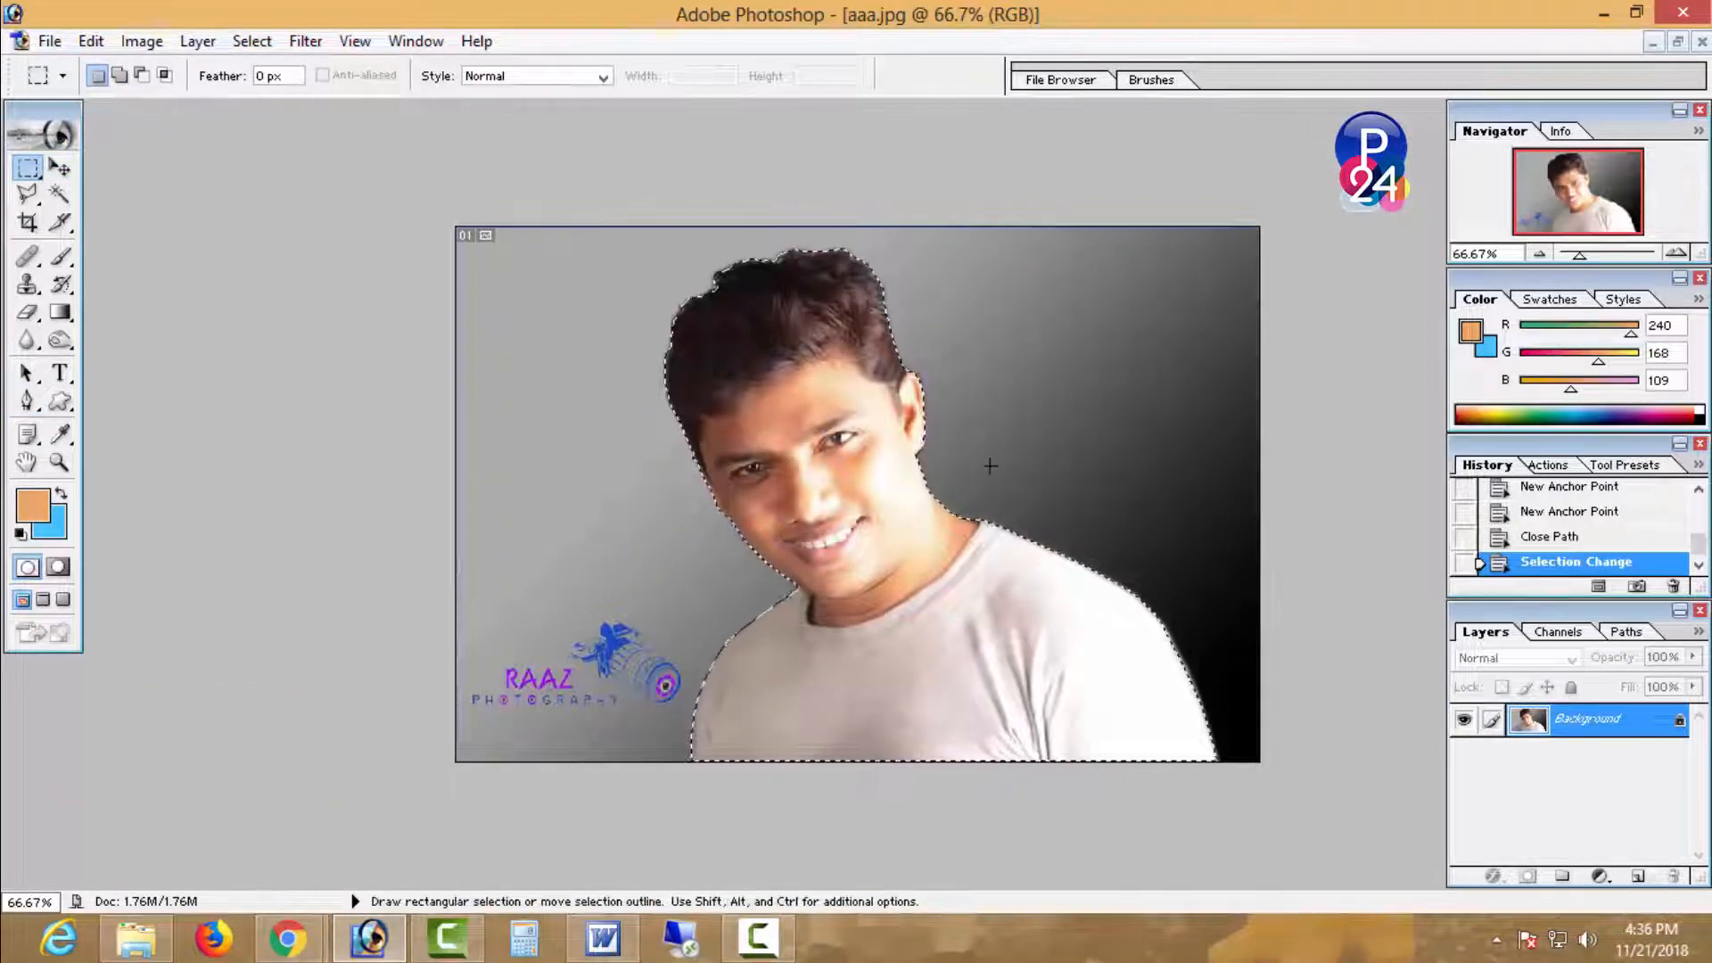
left_click(1638, 877)
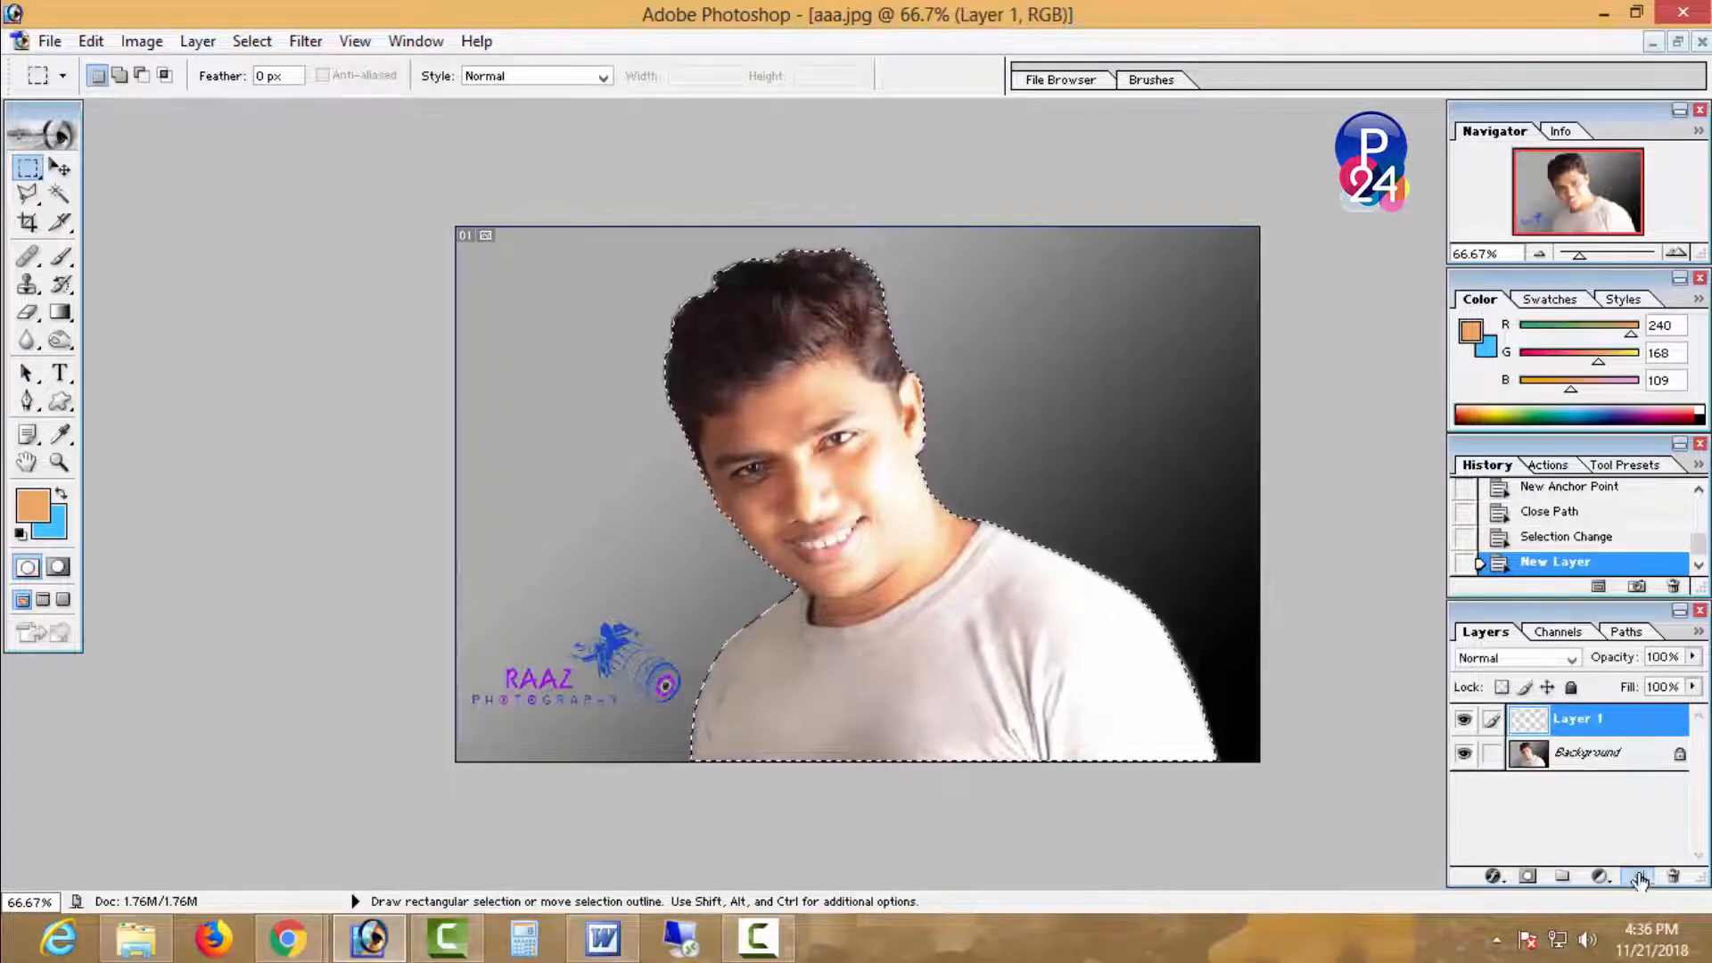
key("ctrl+v")
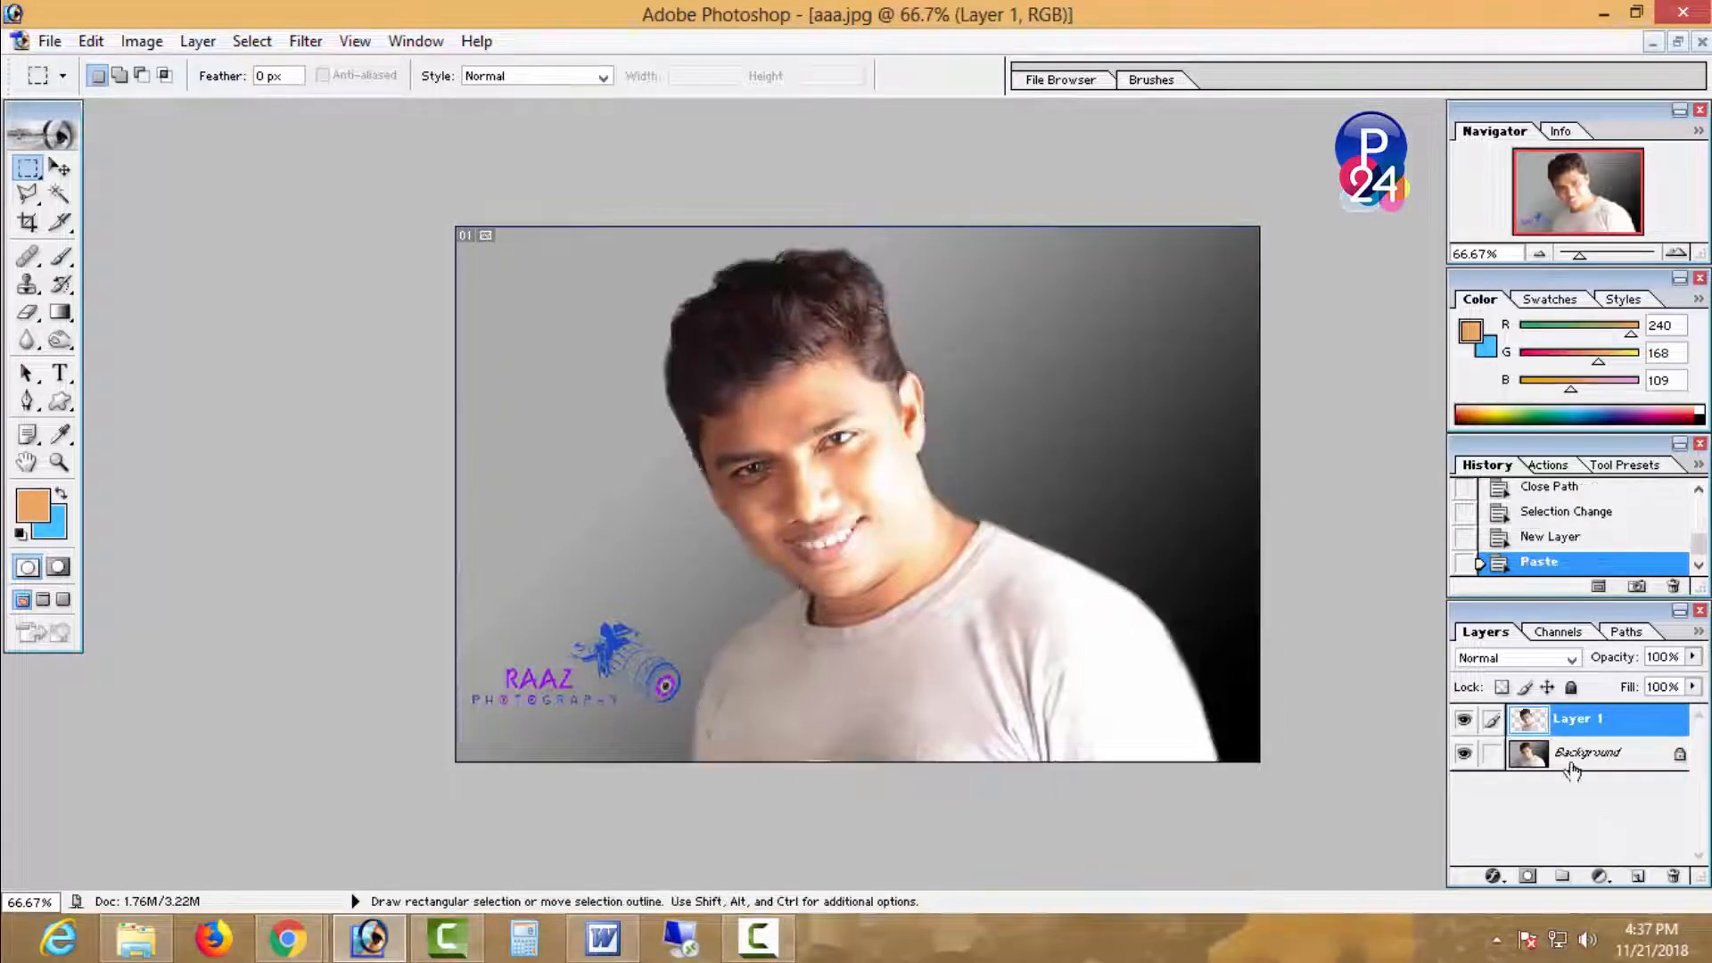
- Set the background color to white and clear the Background layer to that color
left_click(1572, 768)
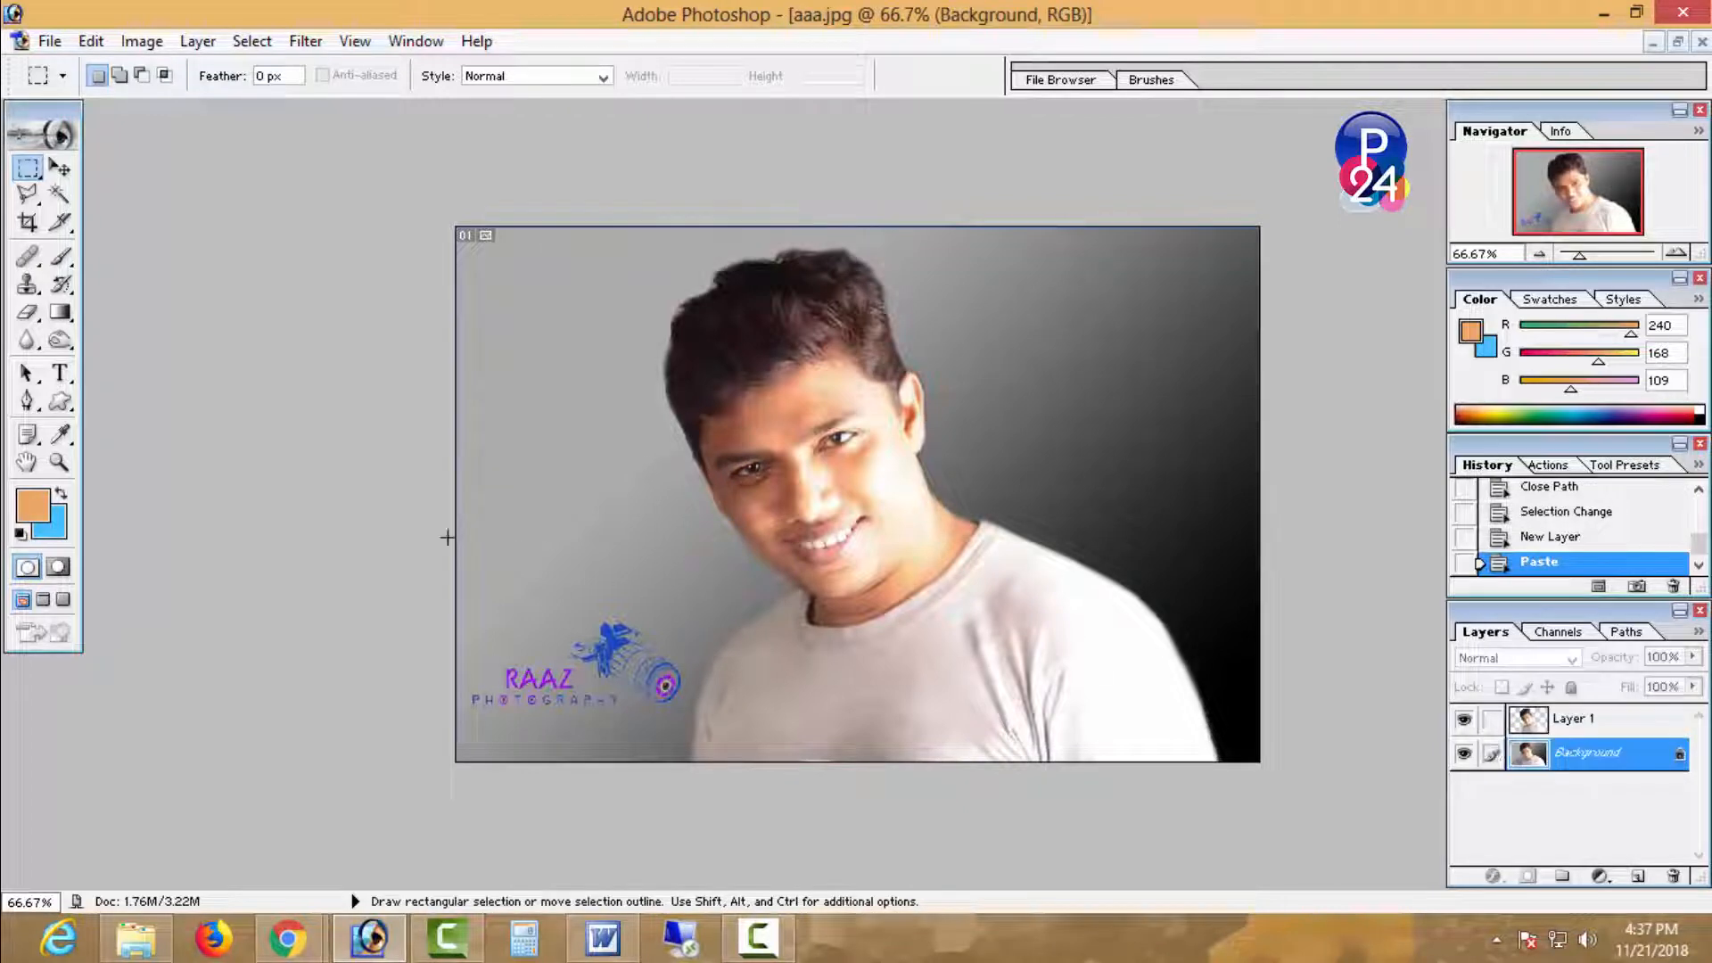
left_click(61, 531)
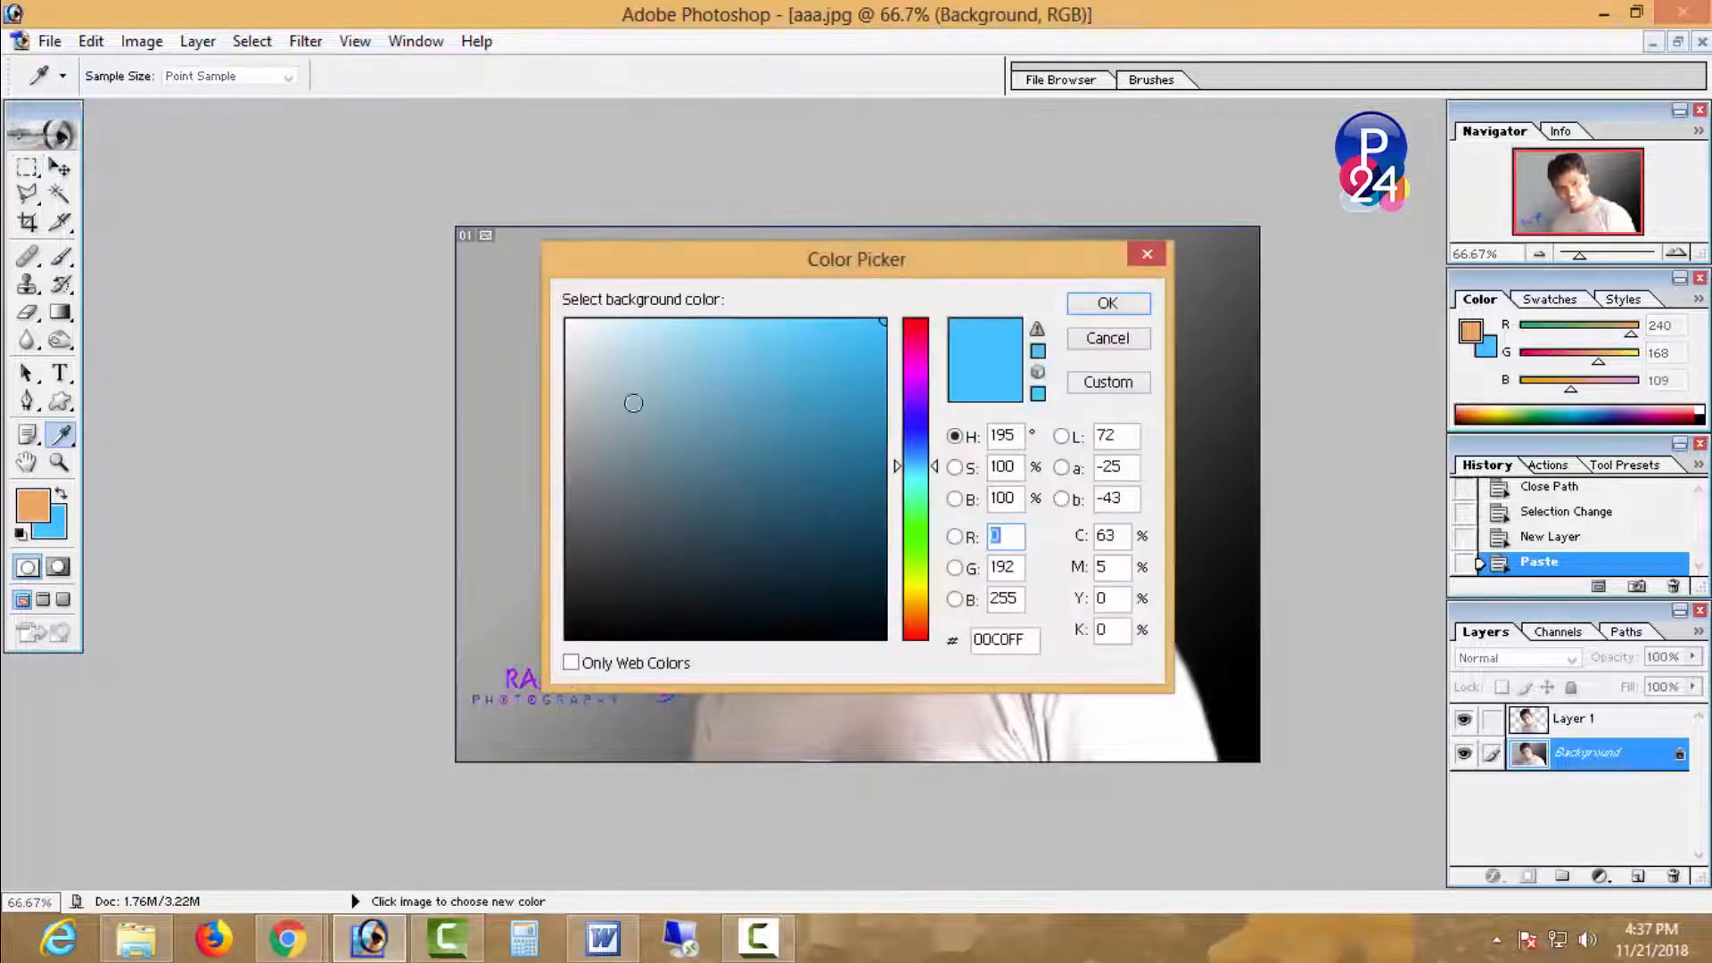
left_click_drag(632, 401, 565, 318)
left_click(1143, 306)
key("m")
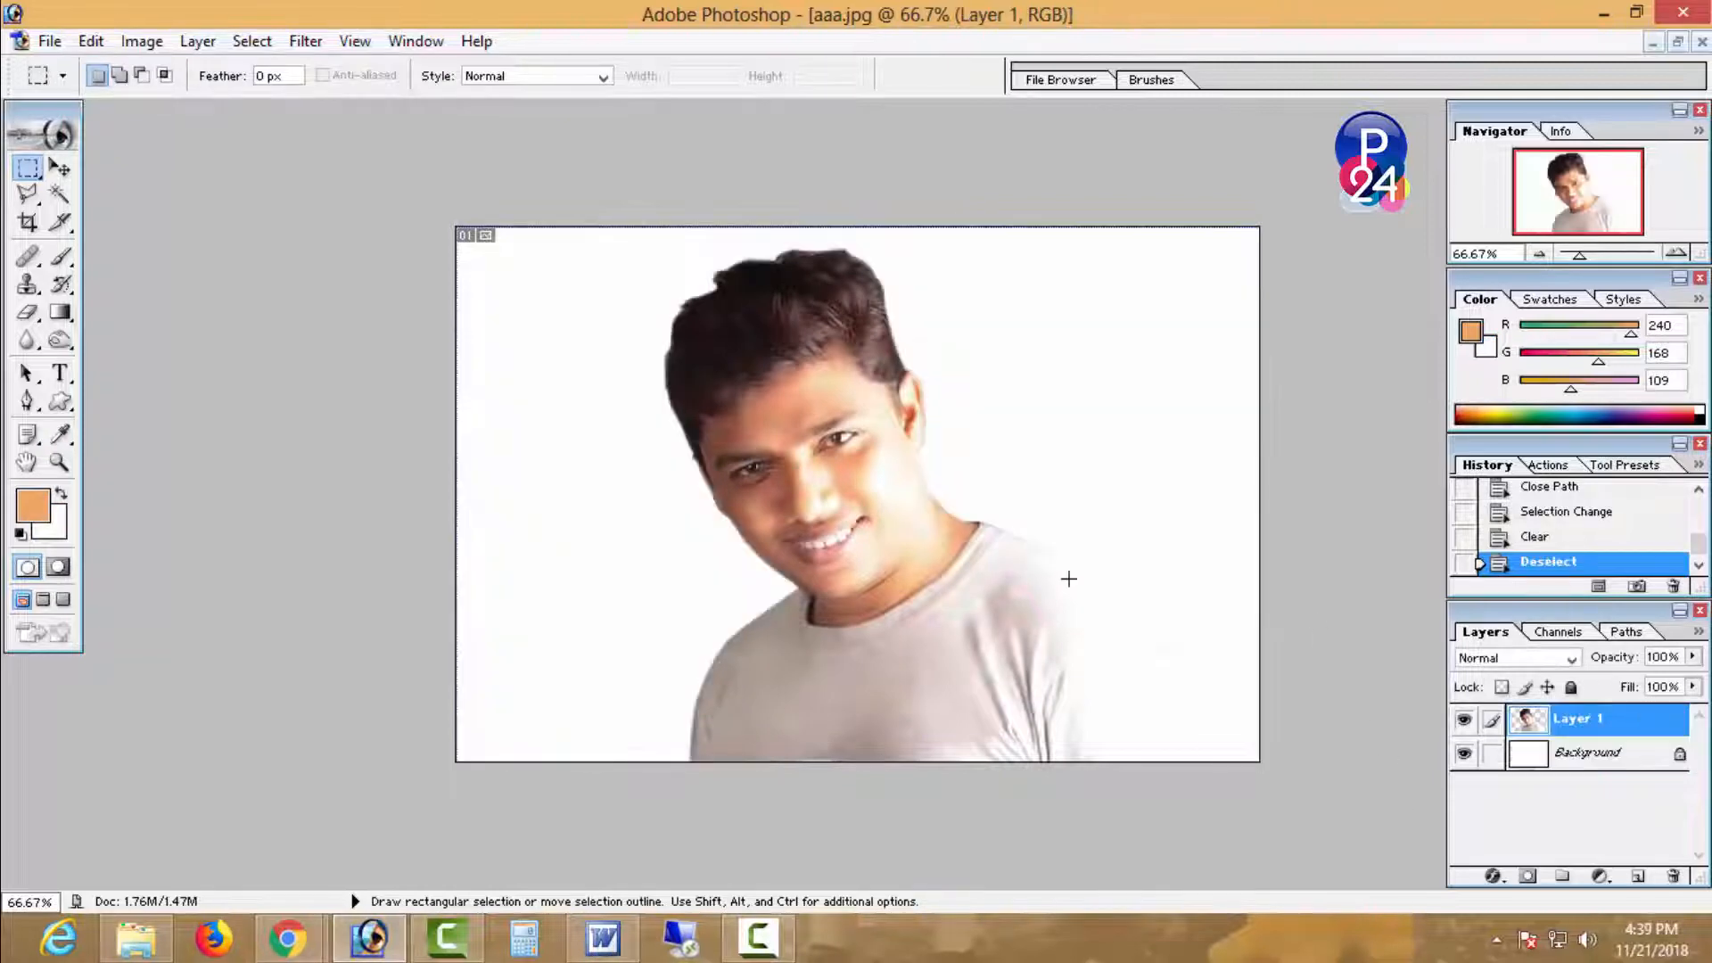
- Open the image 6.jpg from the Desktop and select its entire canvas
key("ctrl+o")
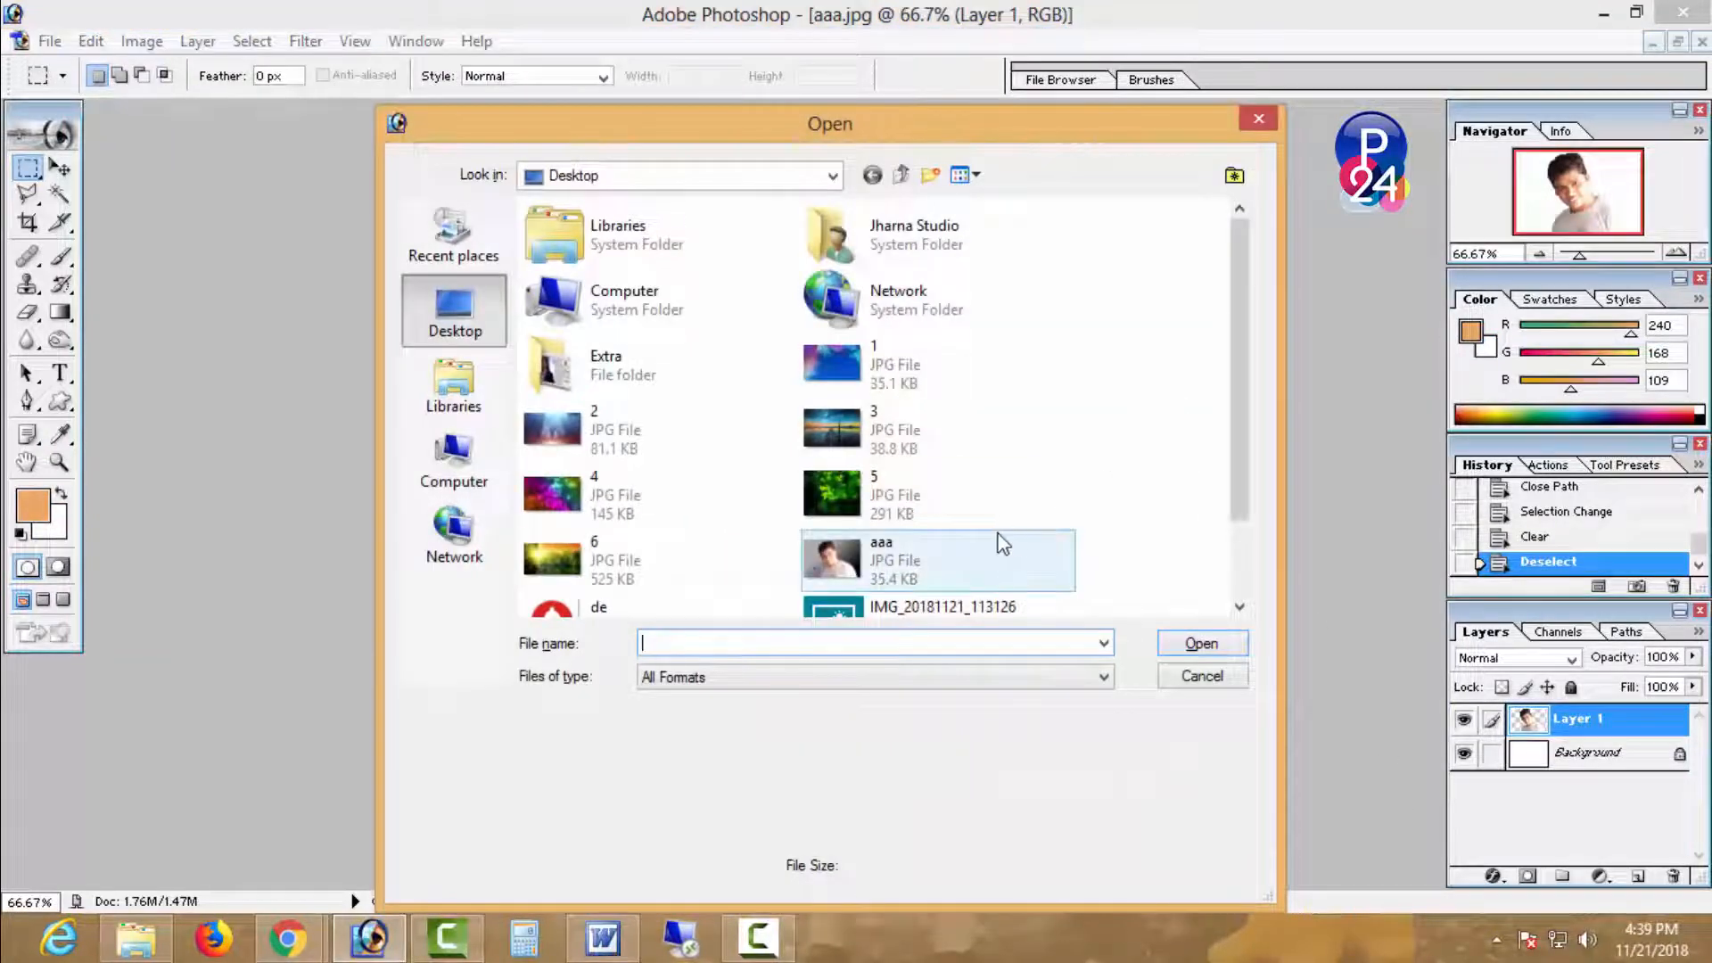
double_click(629, 571)
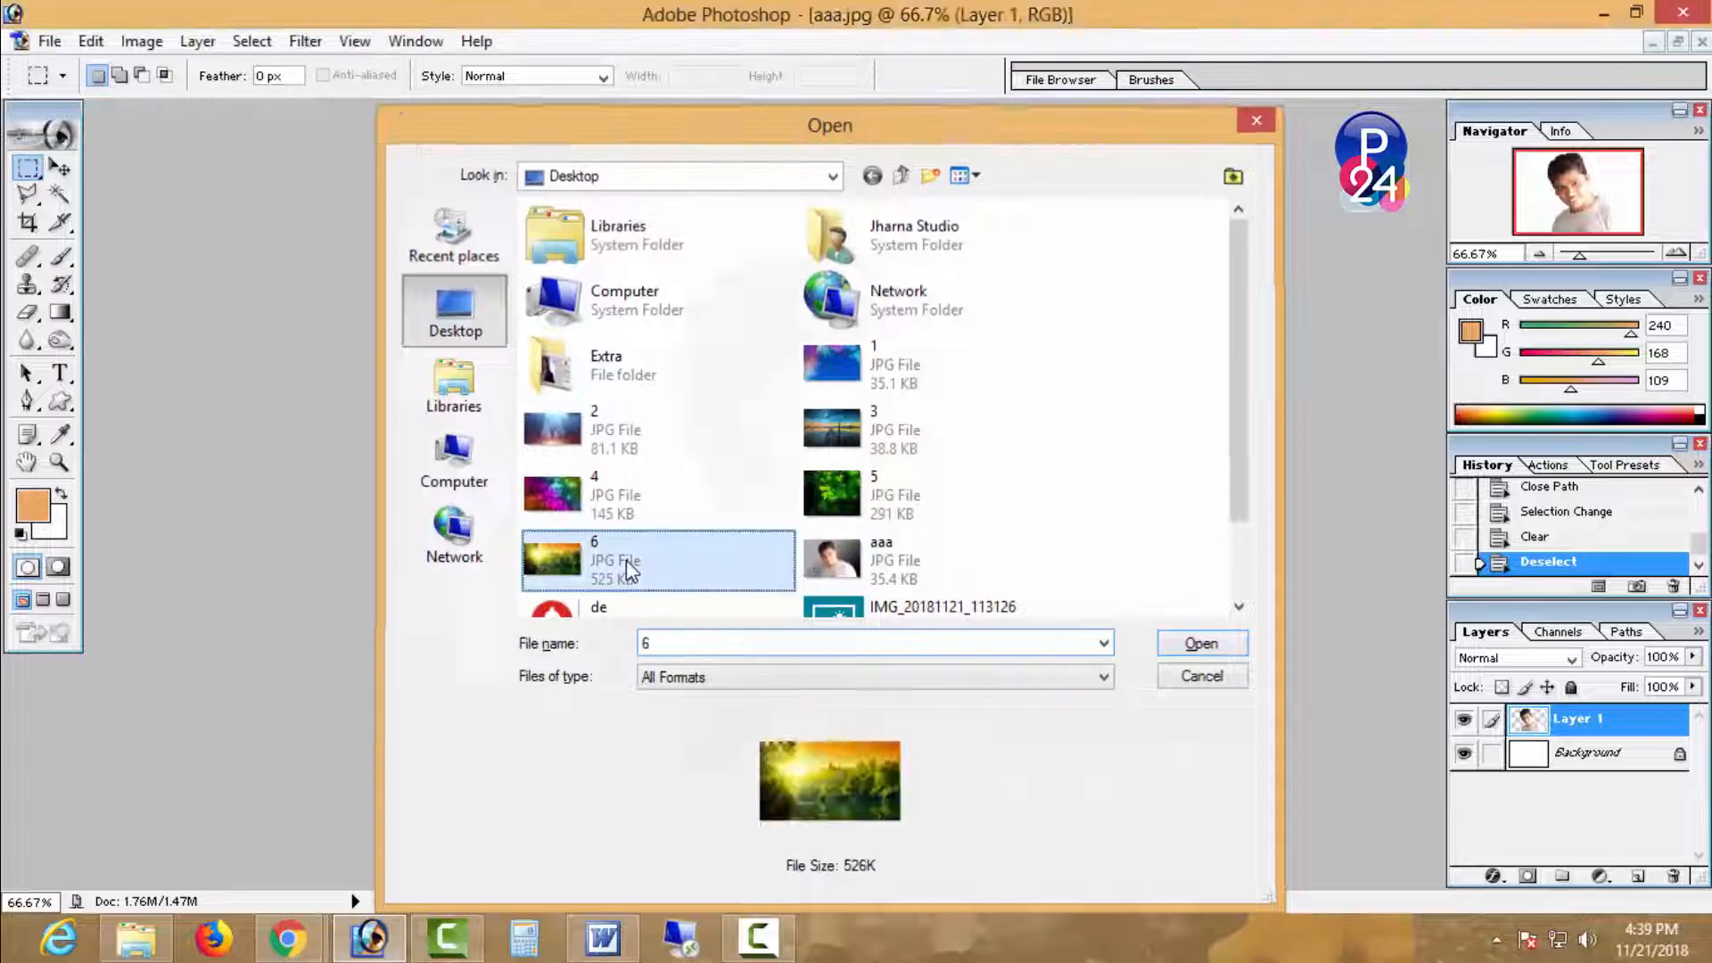
left_click_drag(762, 162, 844, 163)
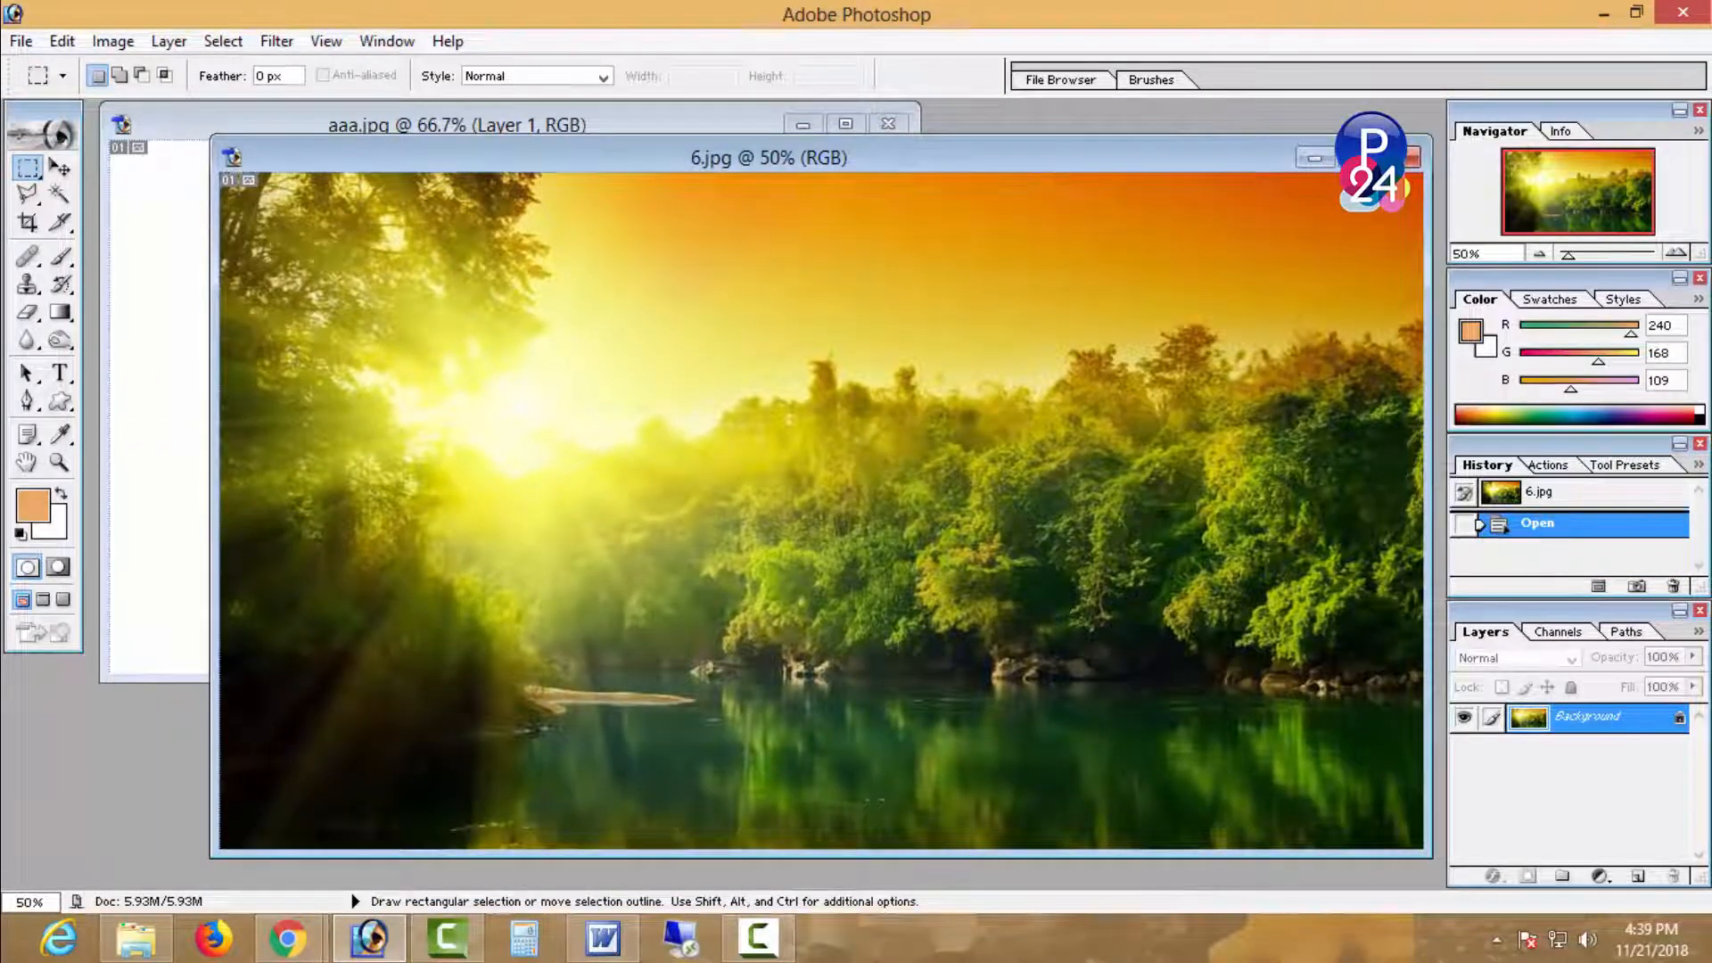
key("ctrl+a")
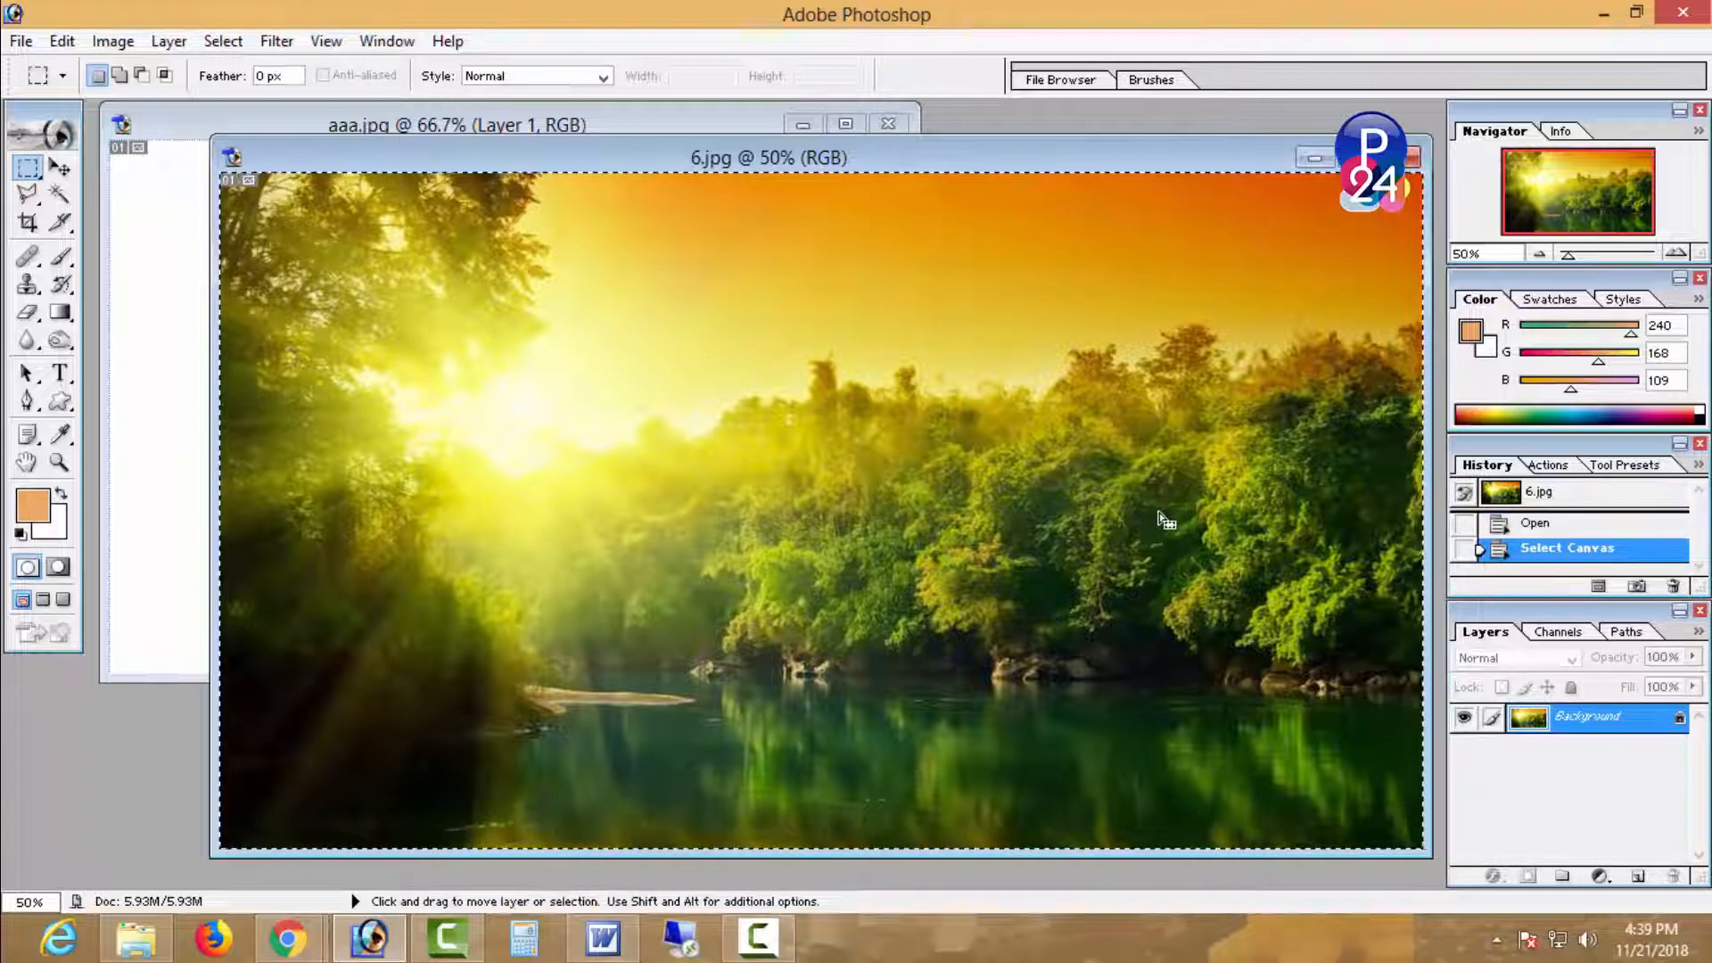
- Paste the copied landscape into aaa.jpg directly above the Background layer, behind the man
left_click(198, 274)
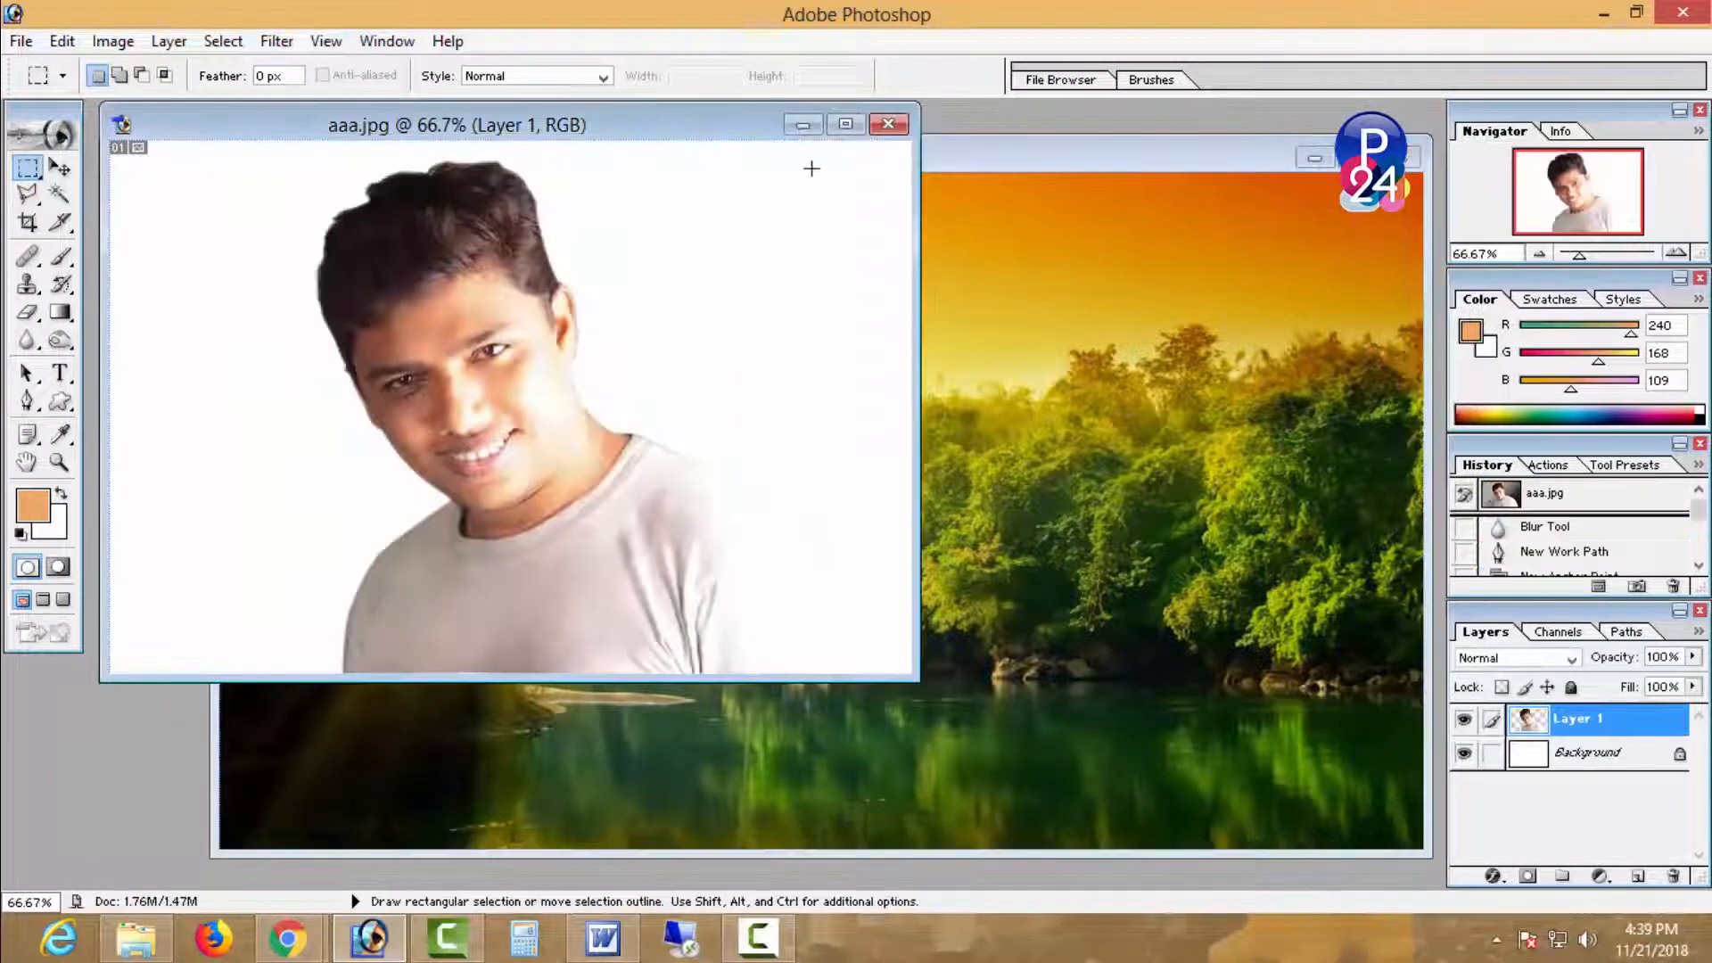
left_click(846, 124)
left_click(1583, 752)
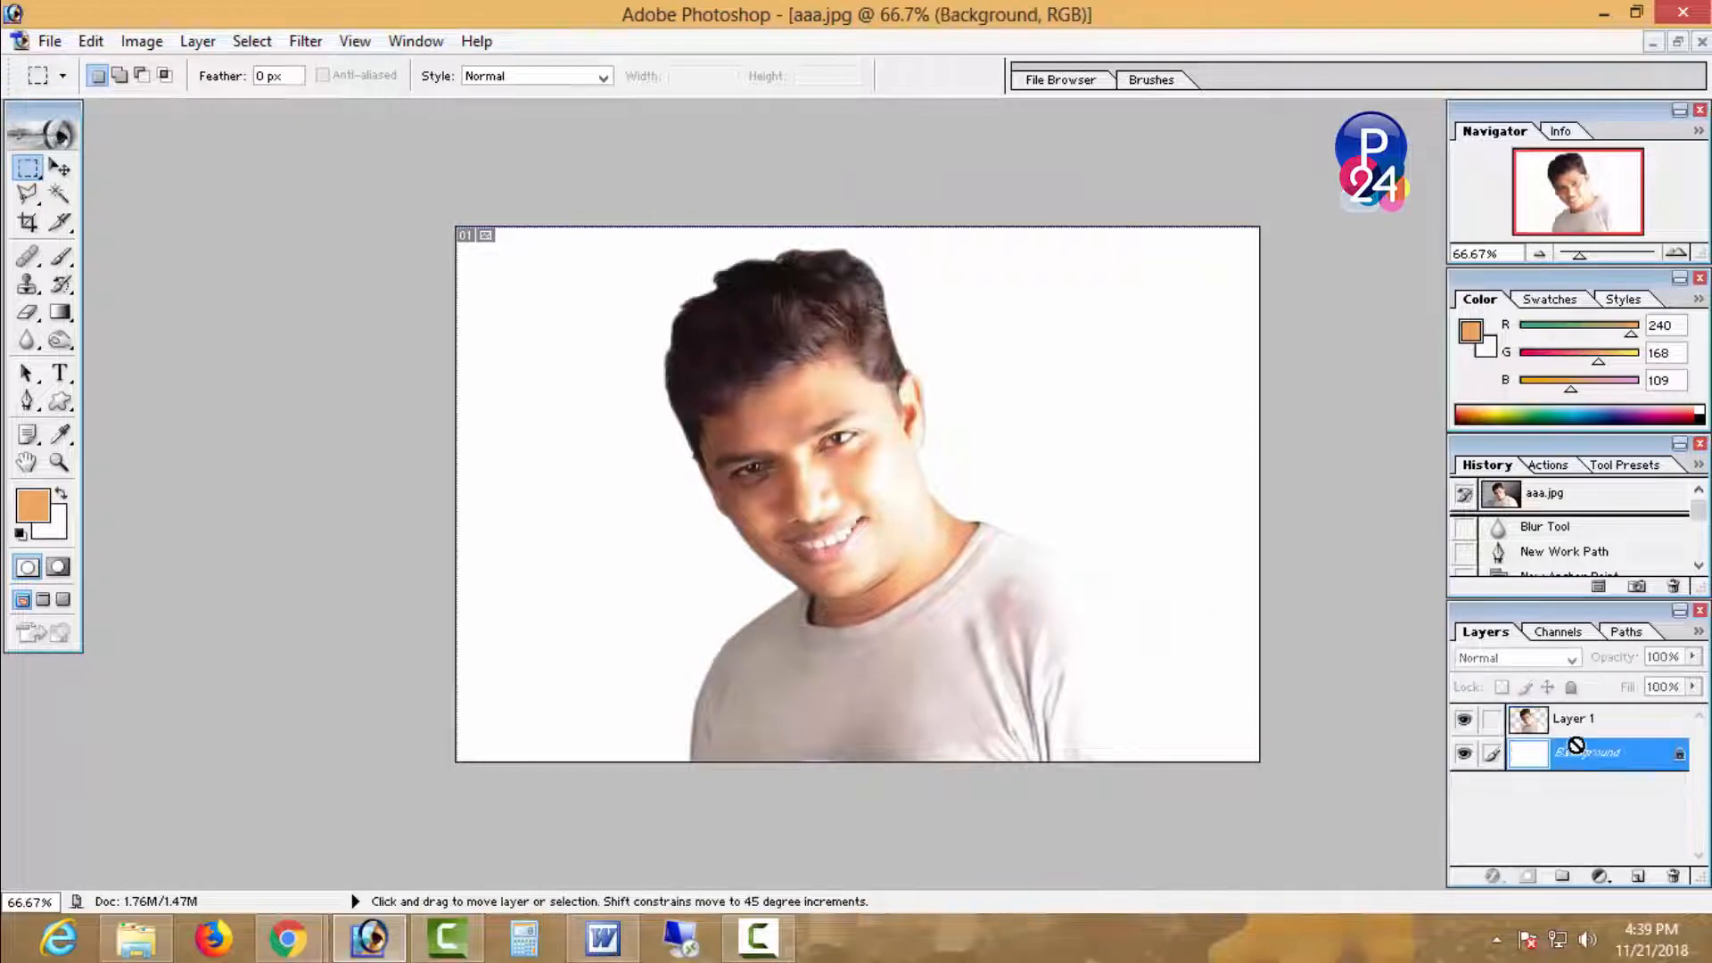
key("ctrl+v")
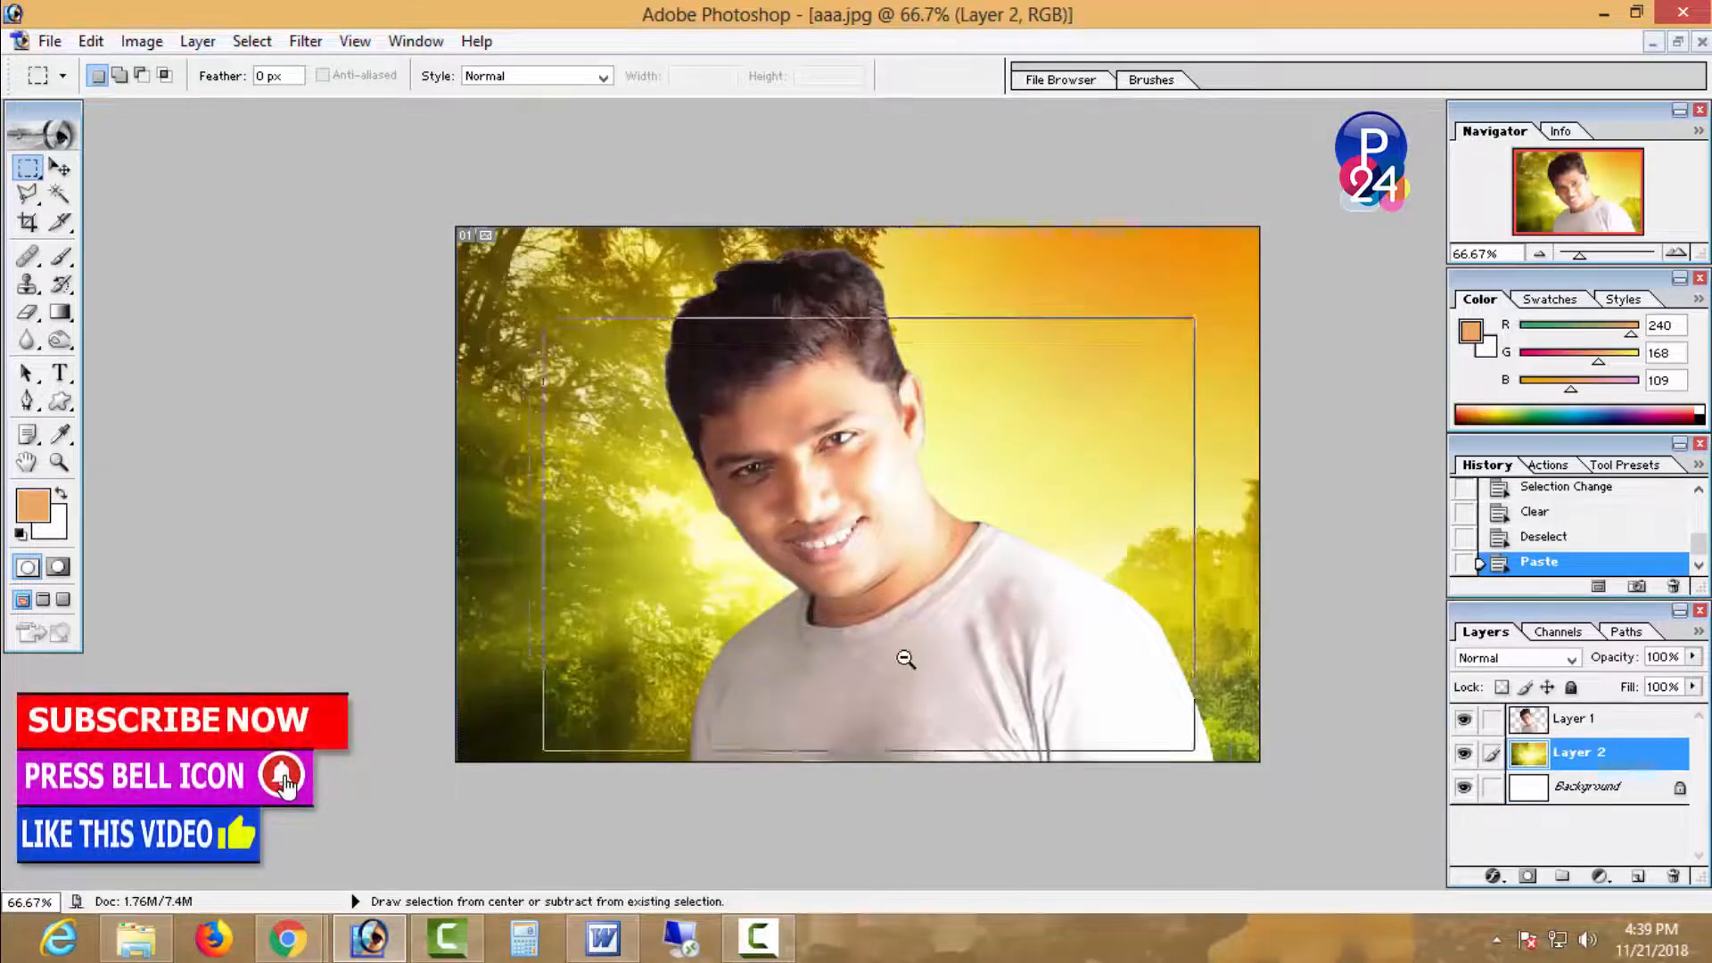
- Scale the pasted landscape layer with Free Transform to 50% width and about 59.4% height so it fits the whole canvas
key("ctrl+minus")
key("ctrl+t")
key("ctrl+minus")
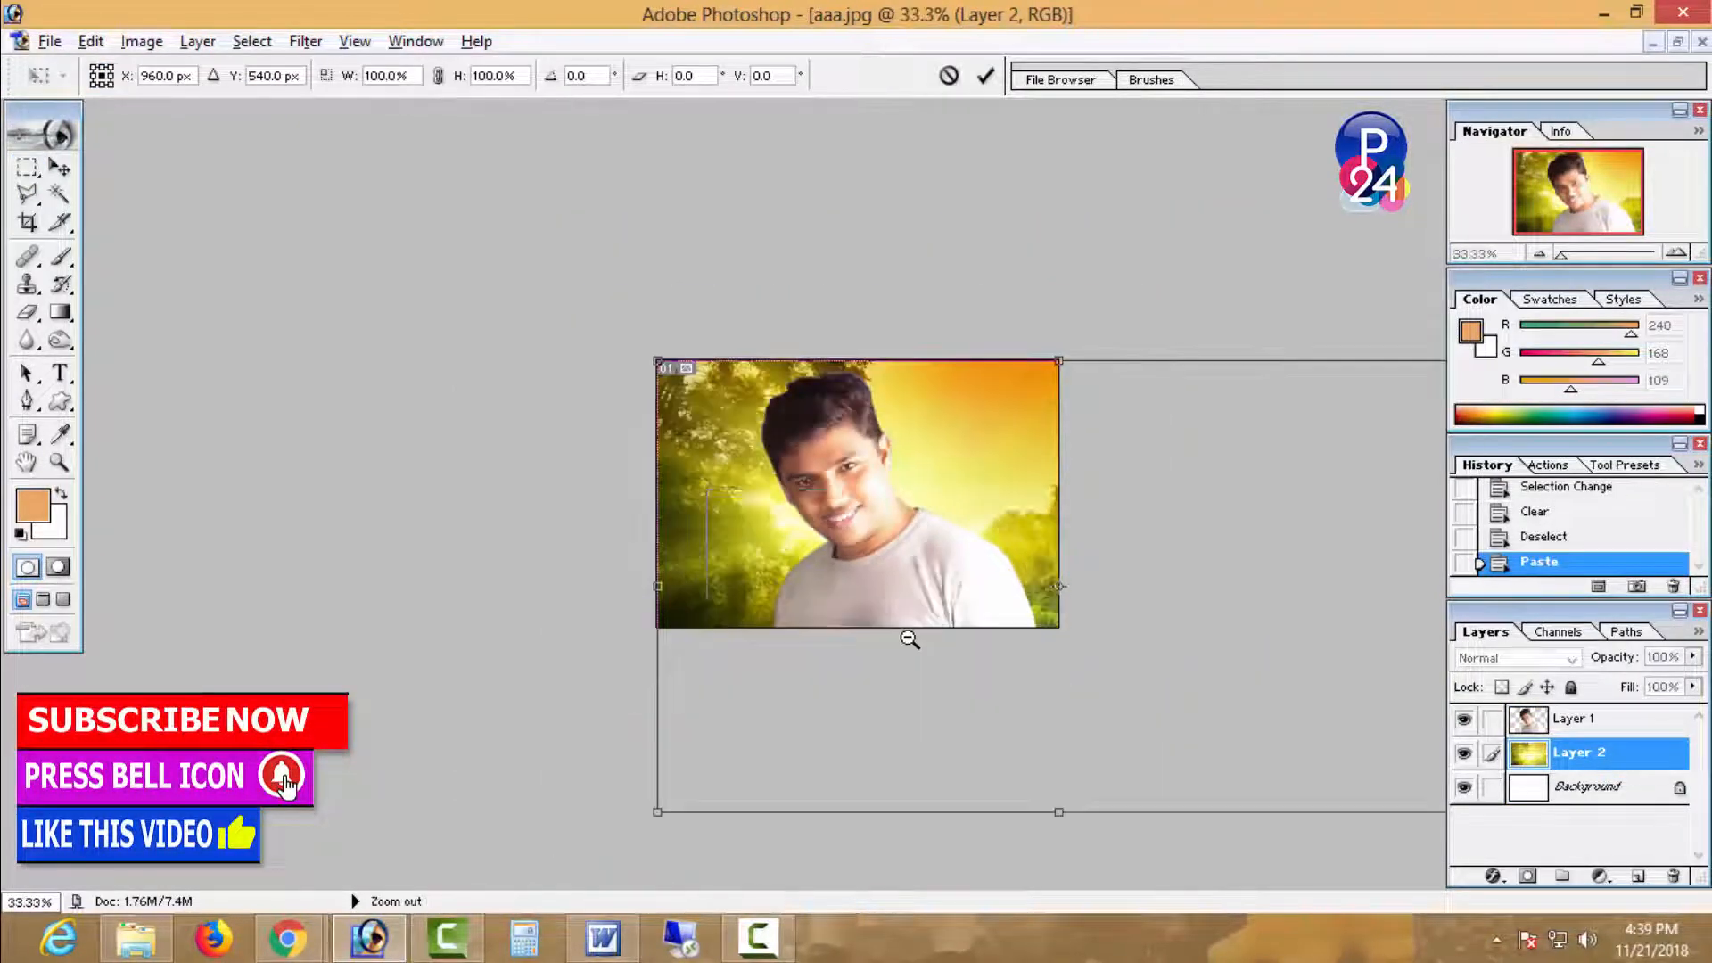
key("ctrl+minus")
left_click_drag(1310, 733, 1019, 598)
left_click(1053, 597, "ctrl")
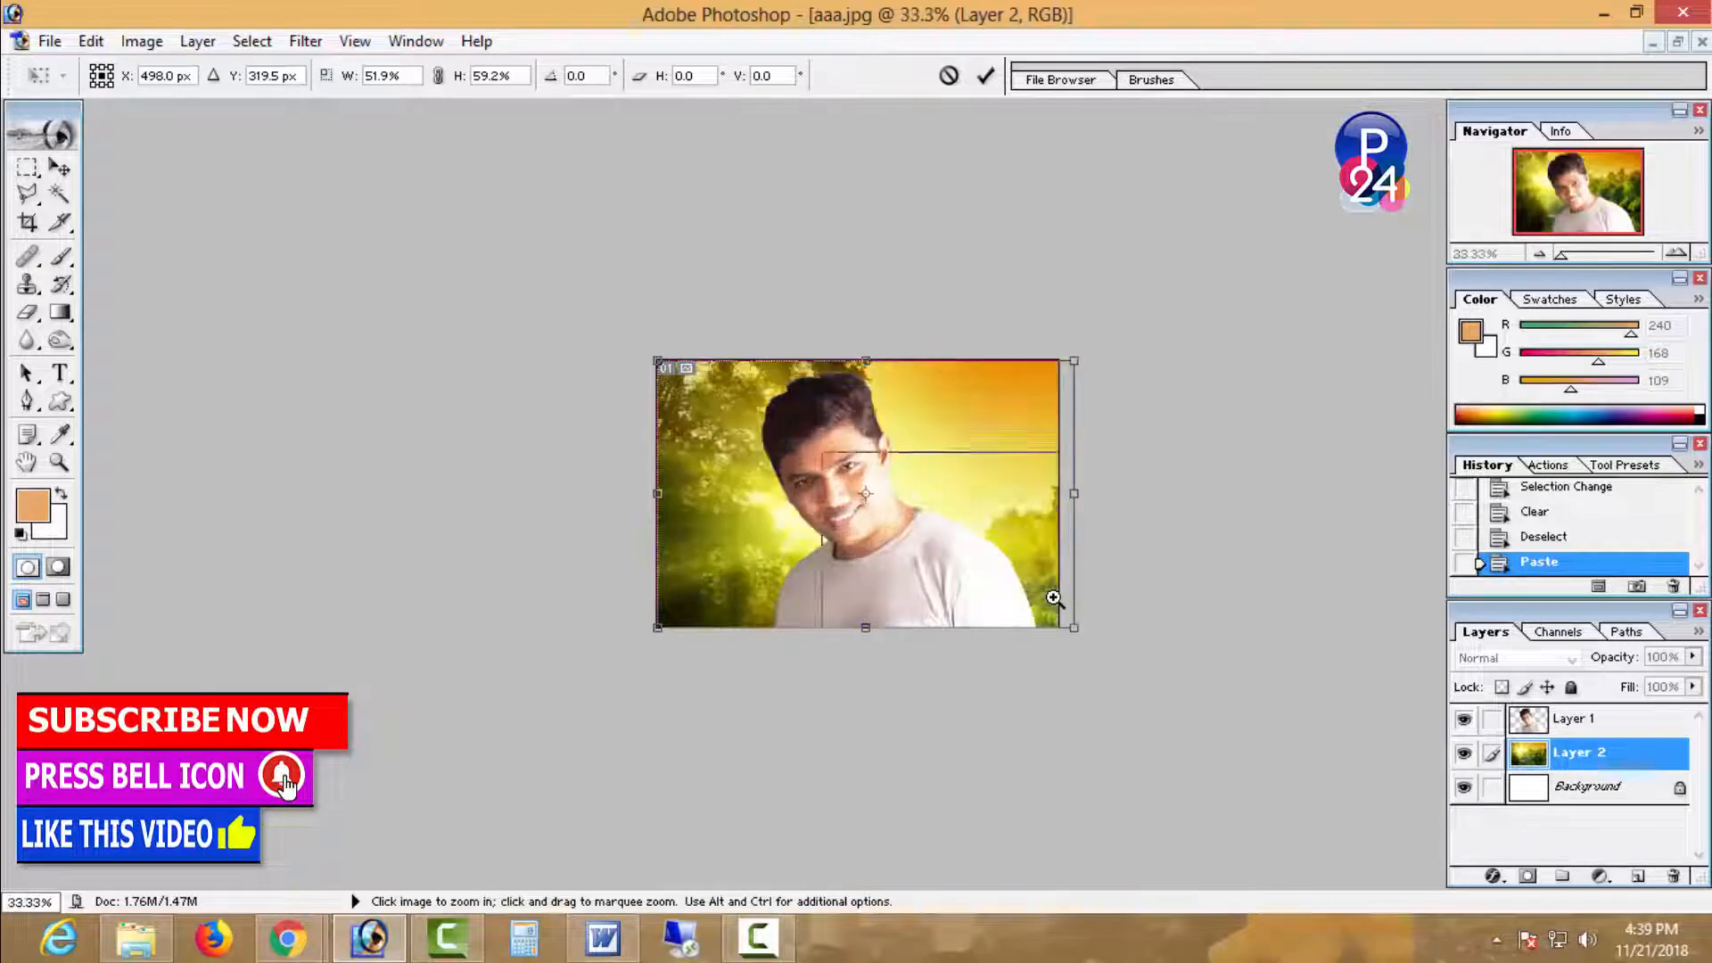
left_click(1054, 597, "ctrl")
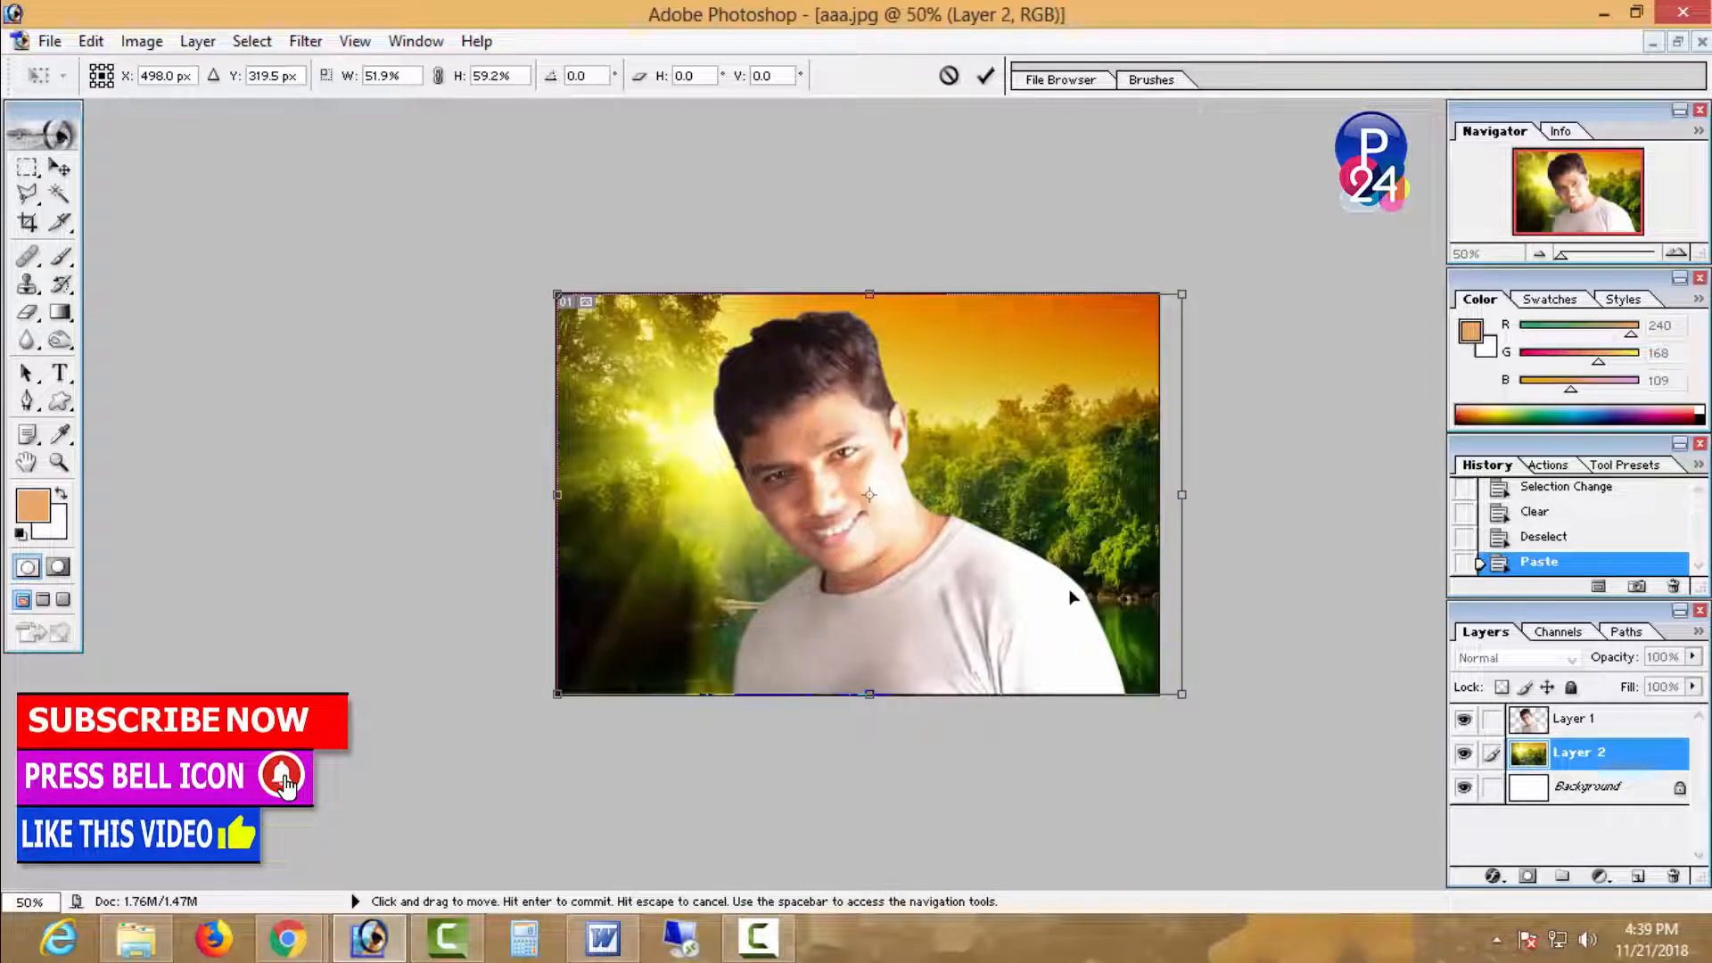
key("Down")
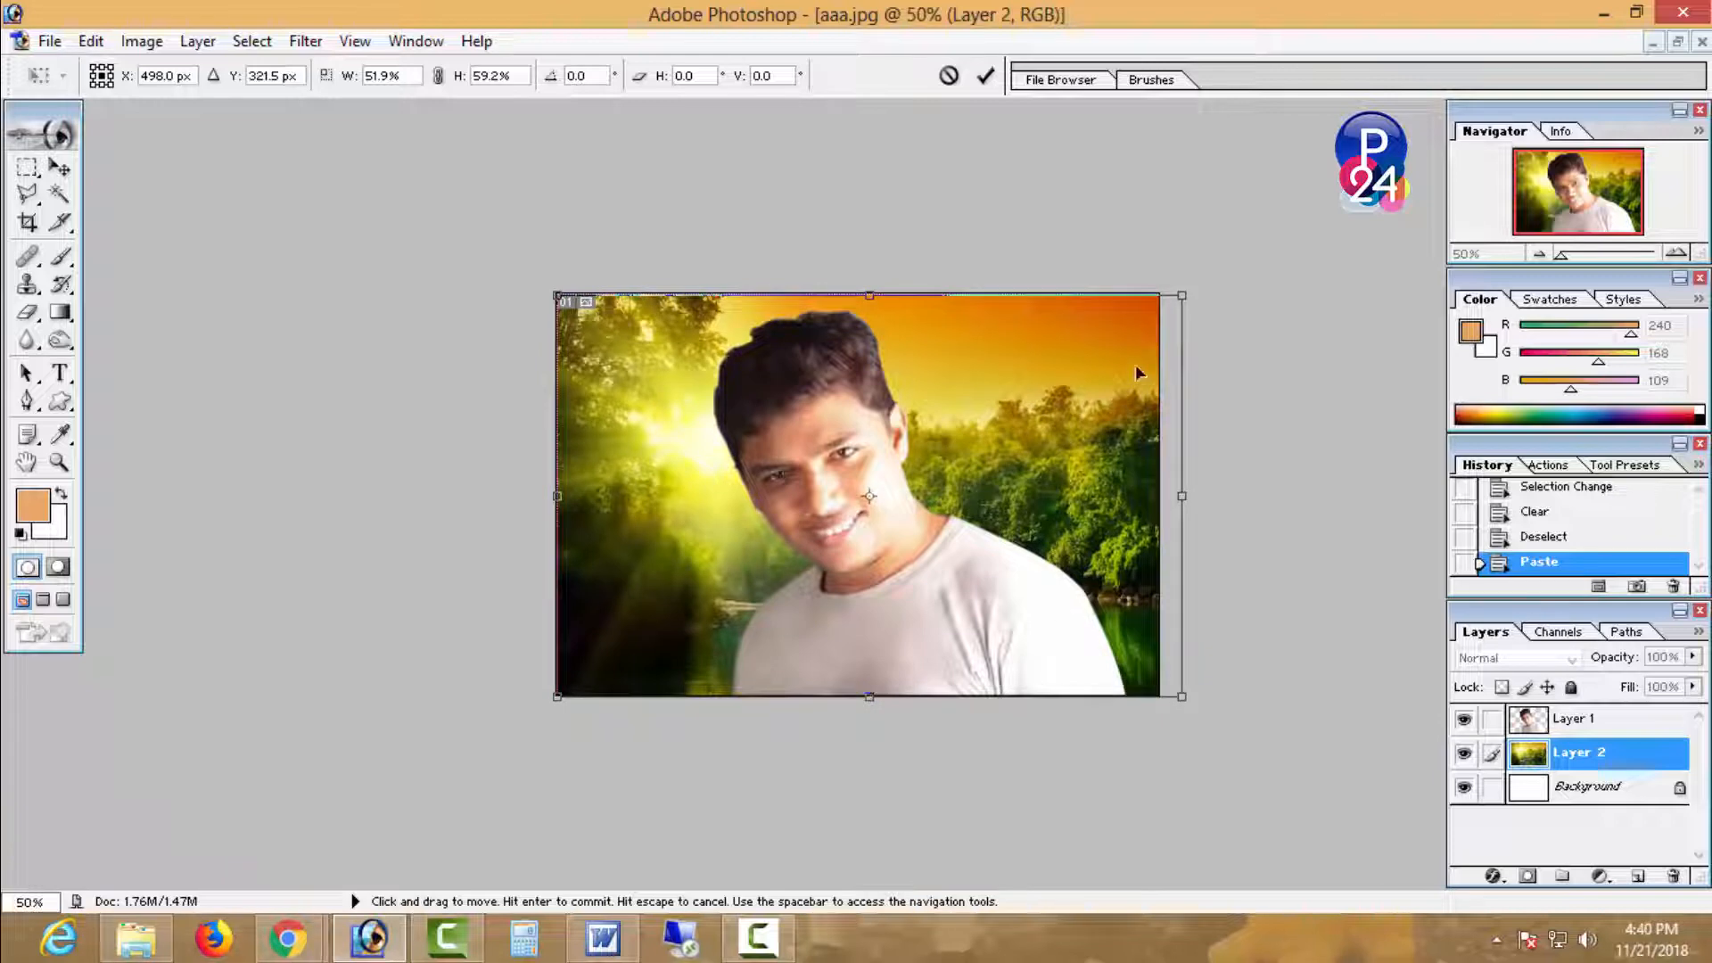
left_click_drag(1181, 295, 1161, 292)
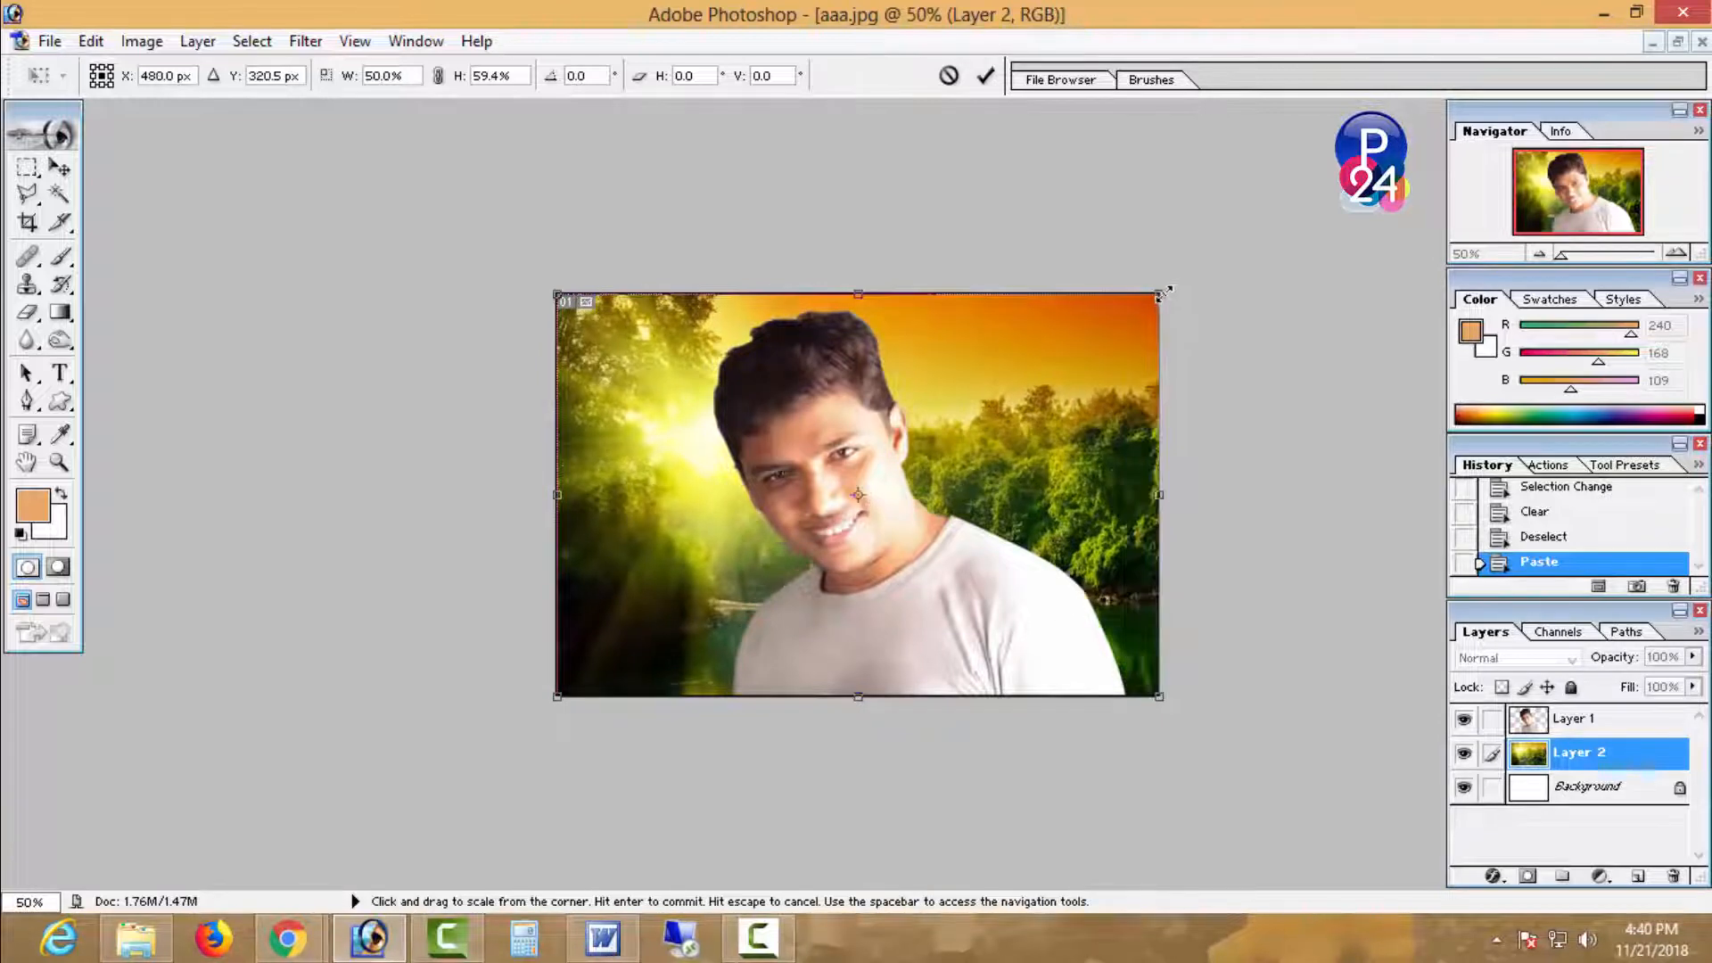
key("Return")
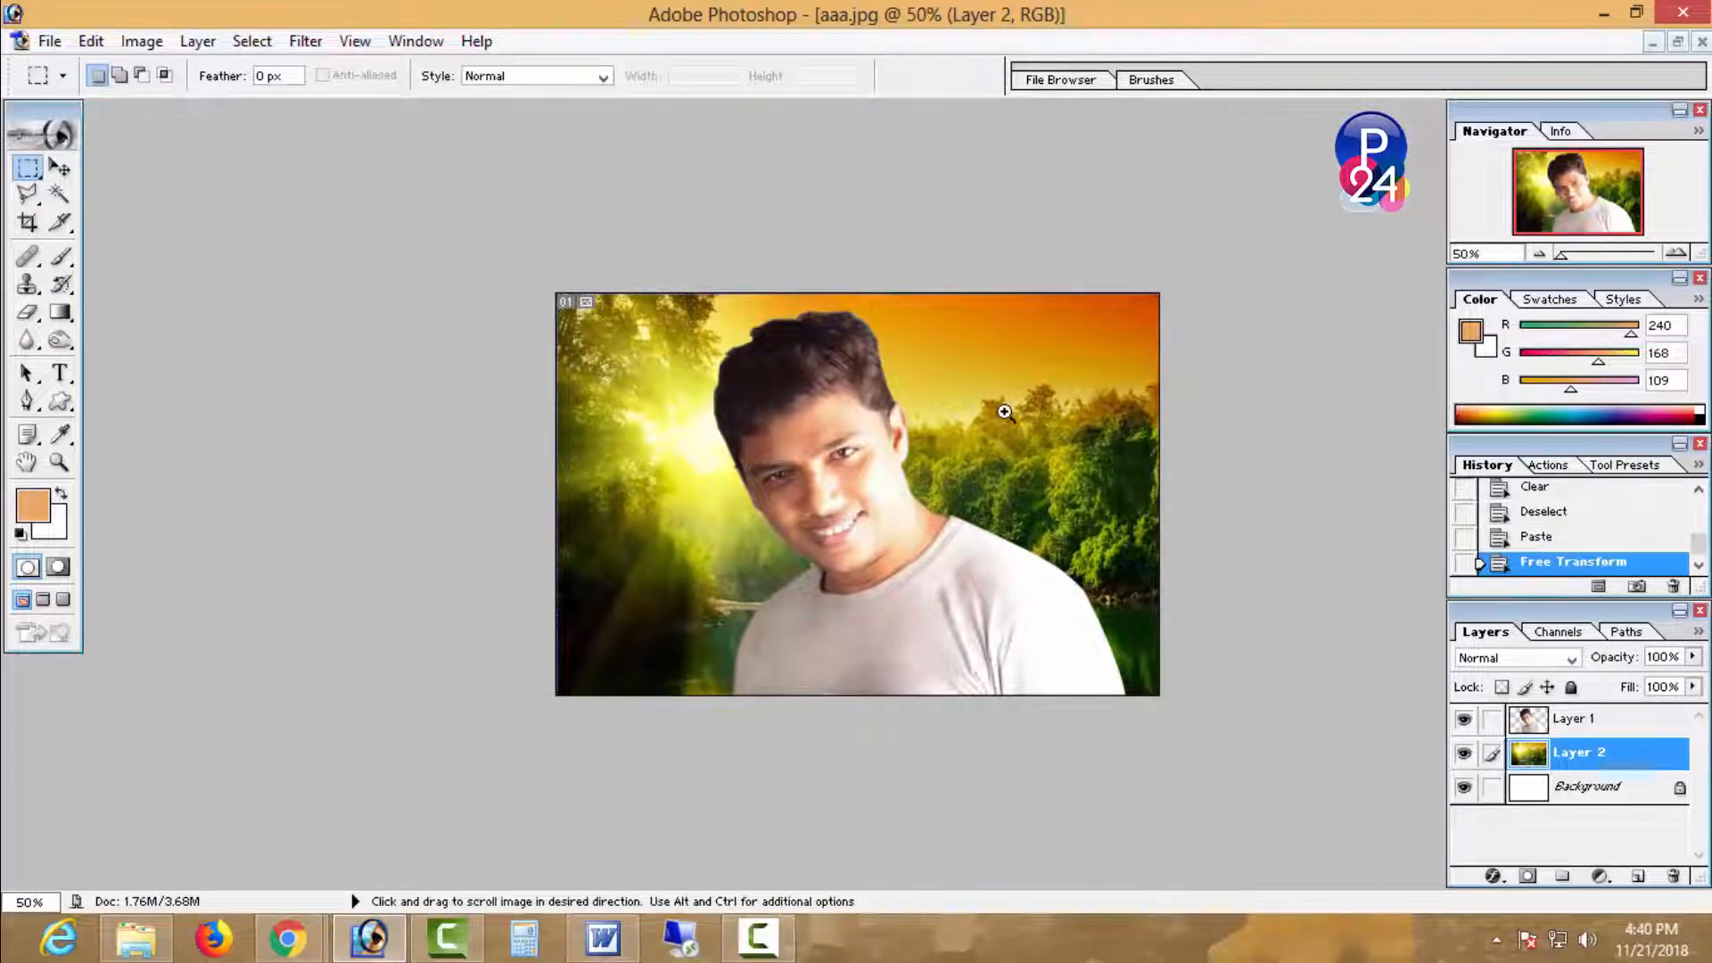
key("ctrl+plus")
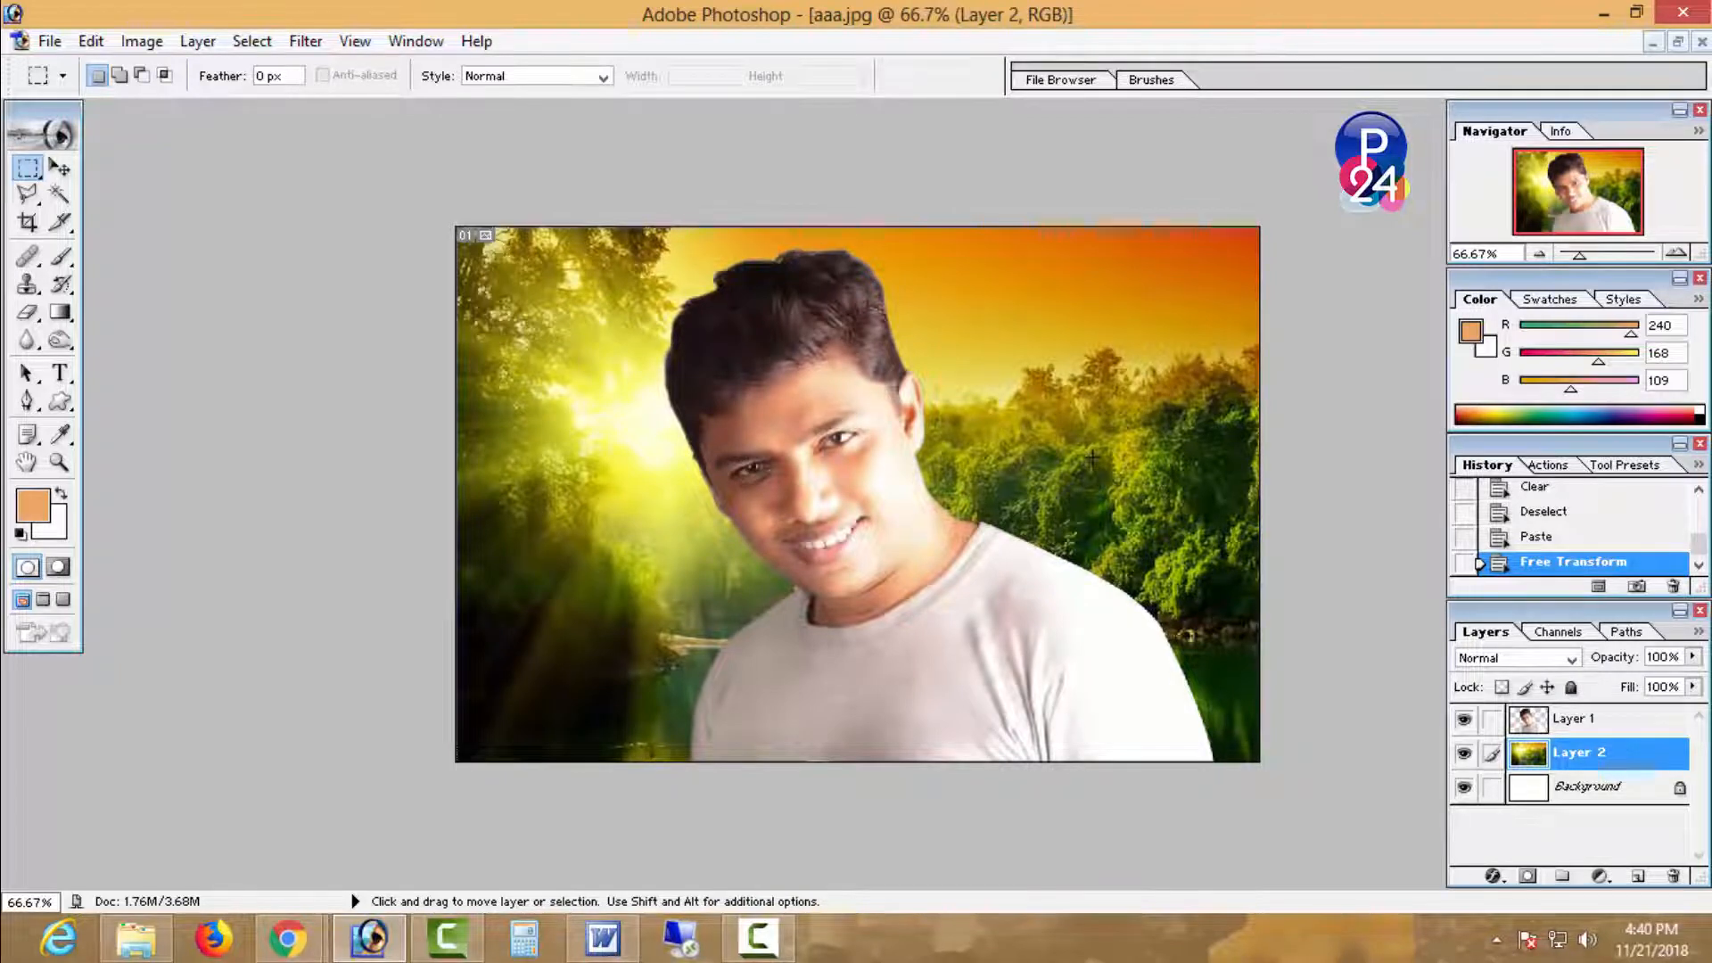
- Open 3.jpg from the Desktop and paste a copy of its entire canvas into aaa.jpg behind the man
key("ctrl+o")
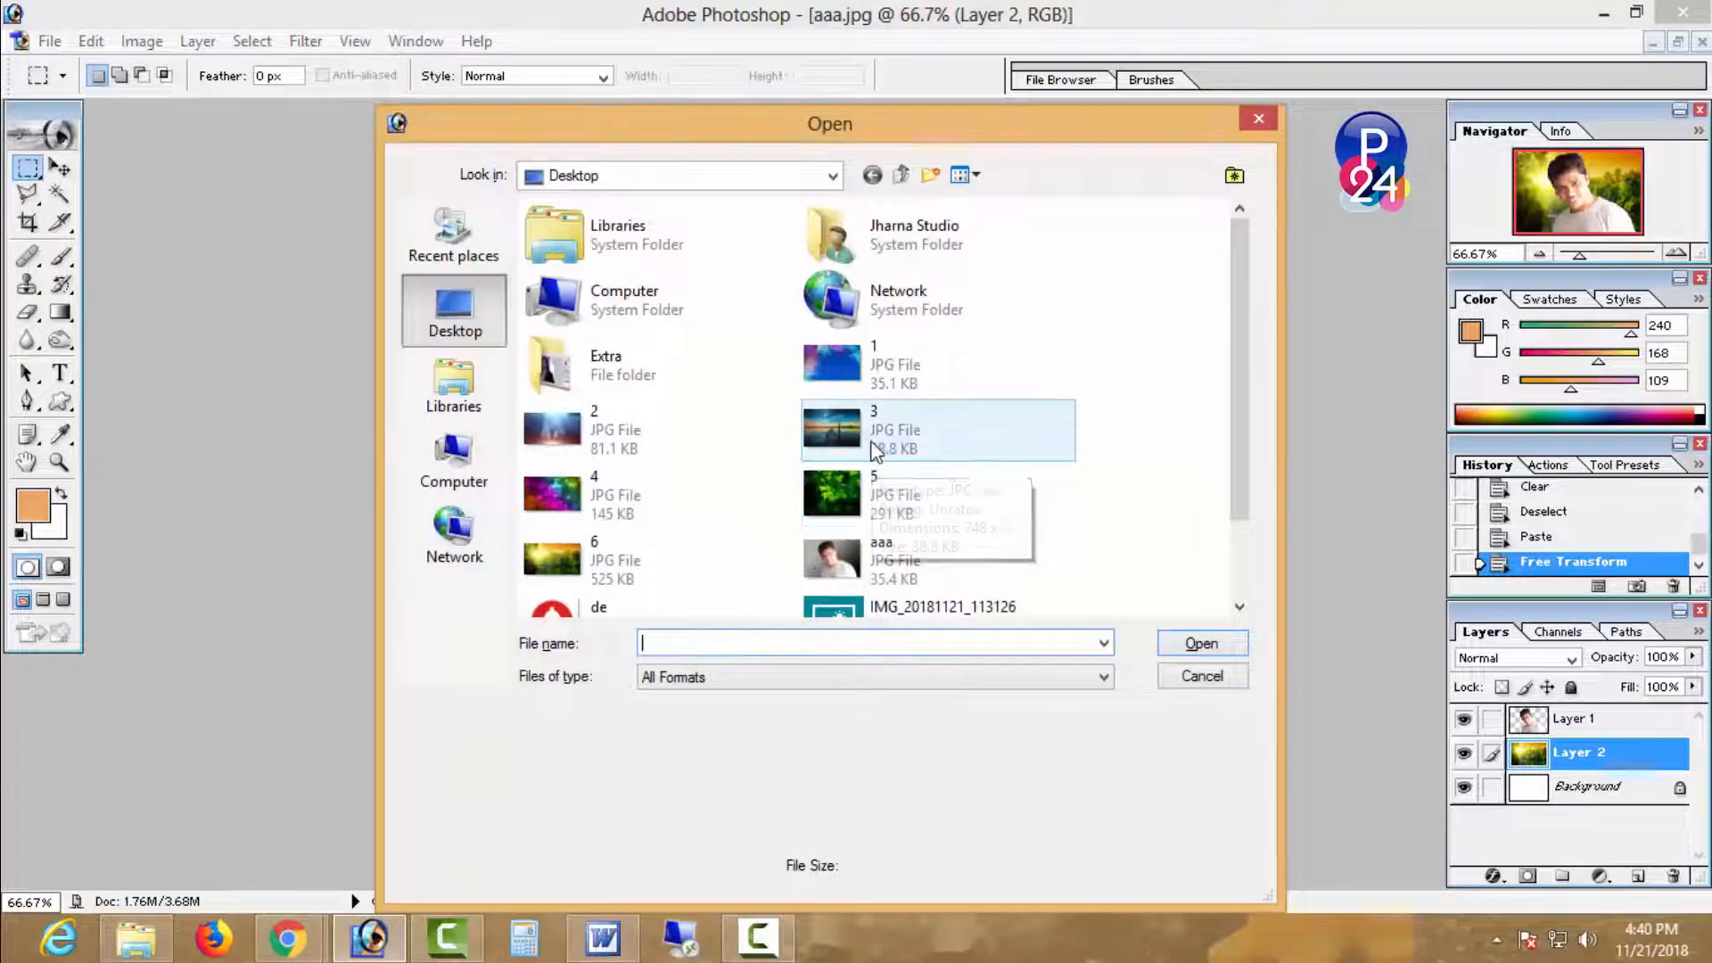
double_click(870, 440)
key("ctrl+a")
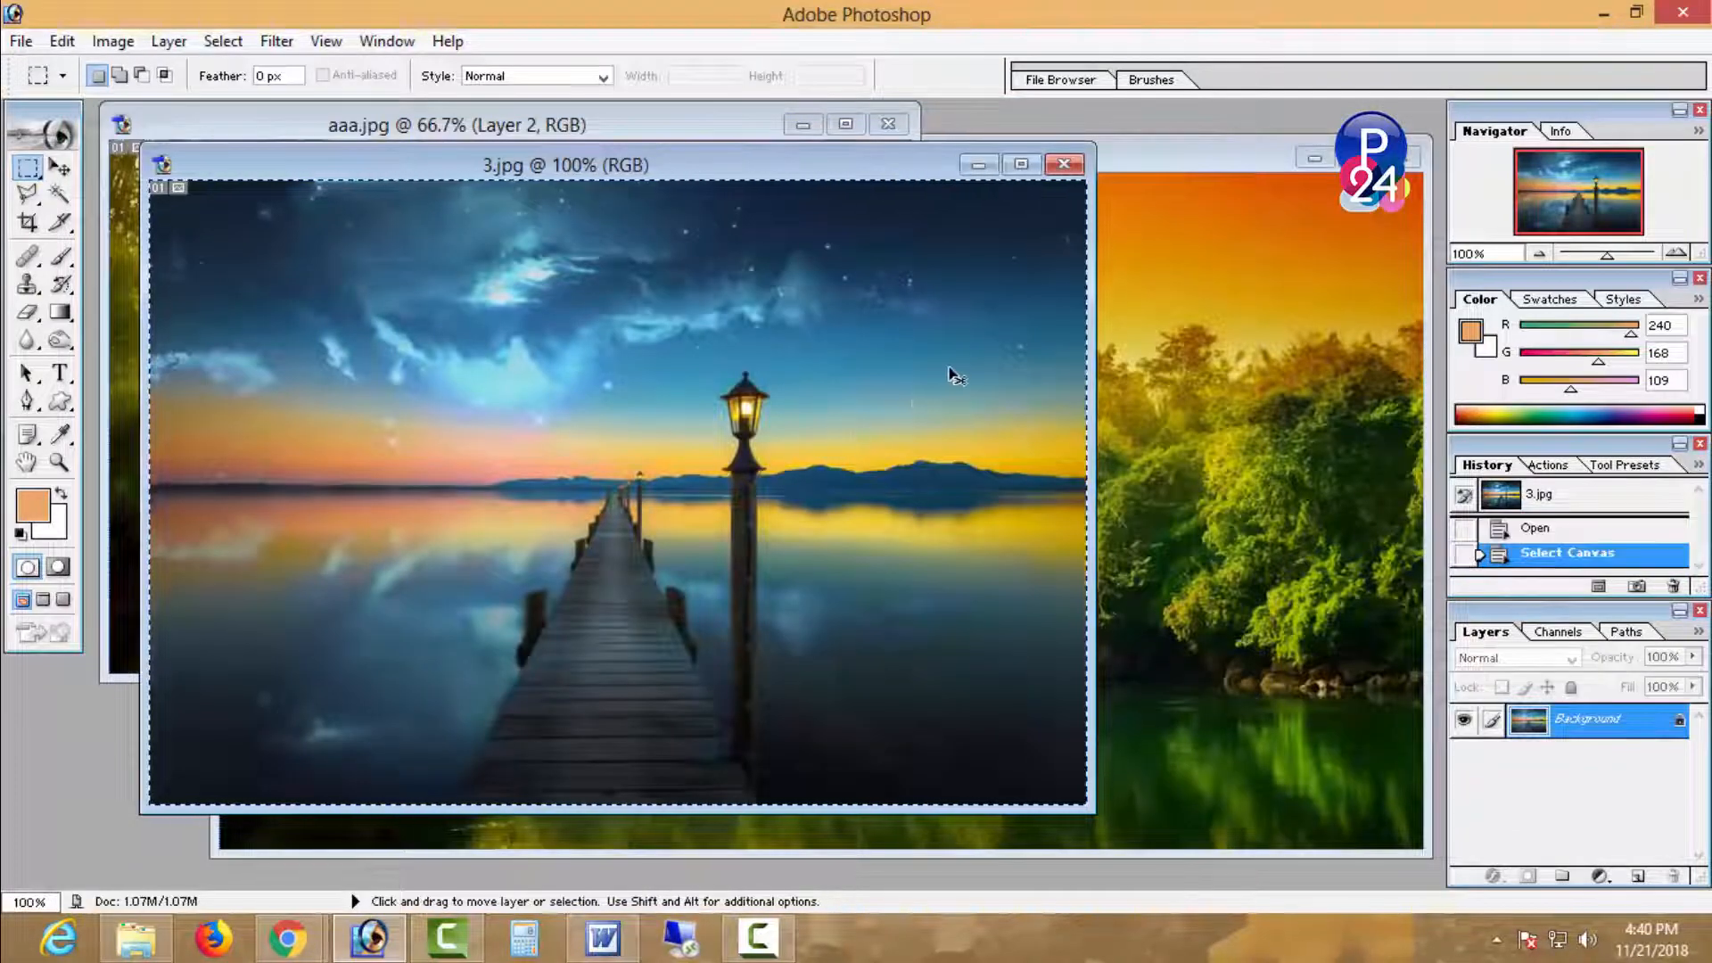
left_click_drag(735, 169, 1307, 545)
left_click(821, 253)
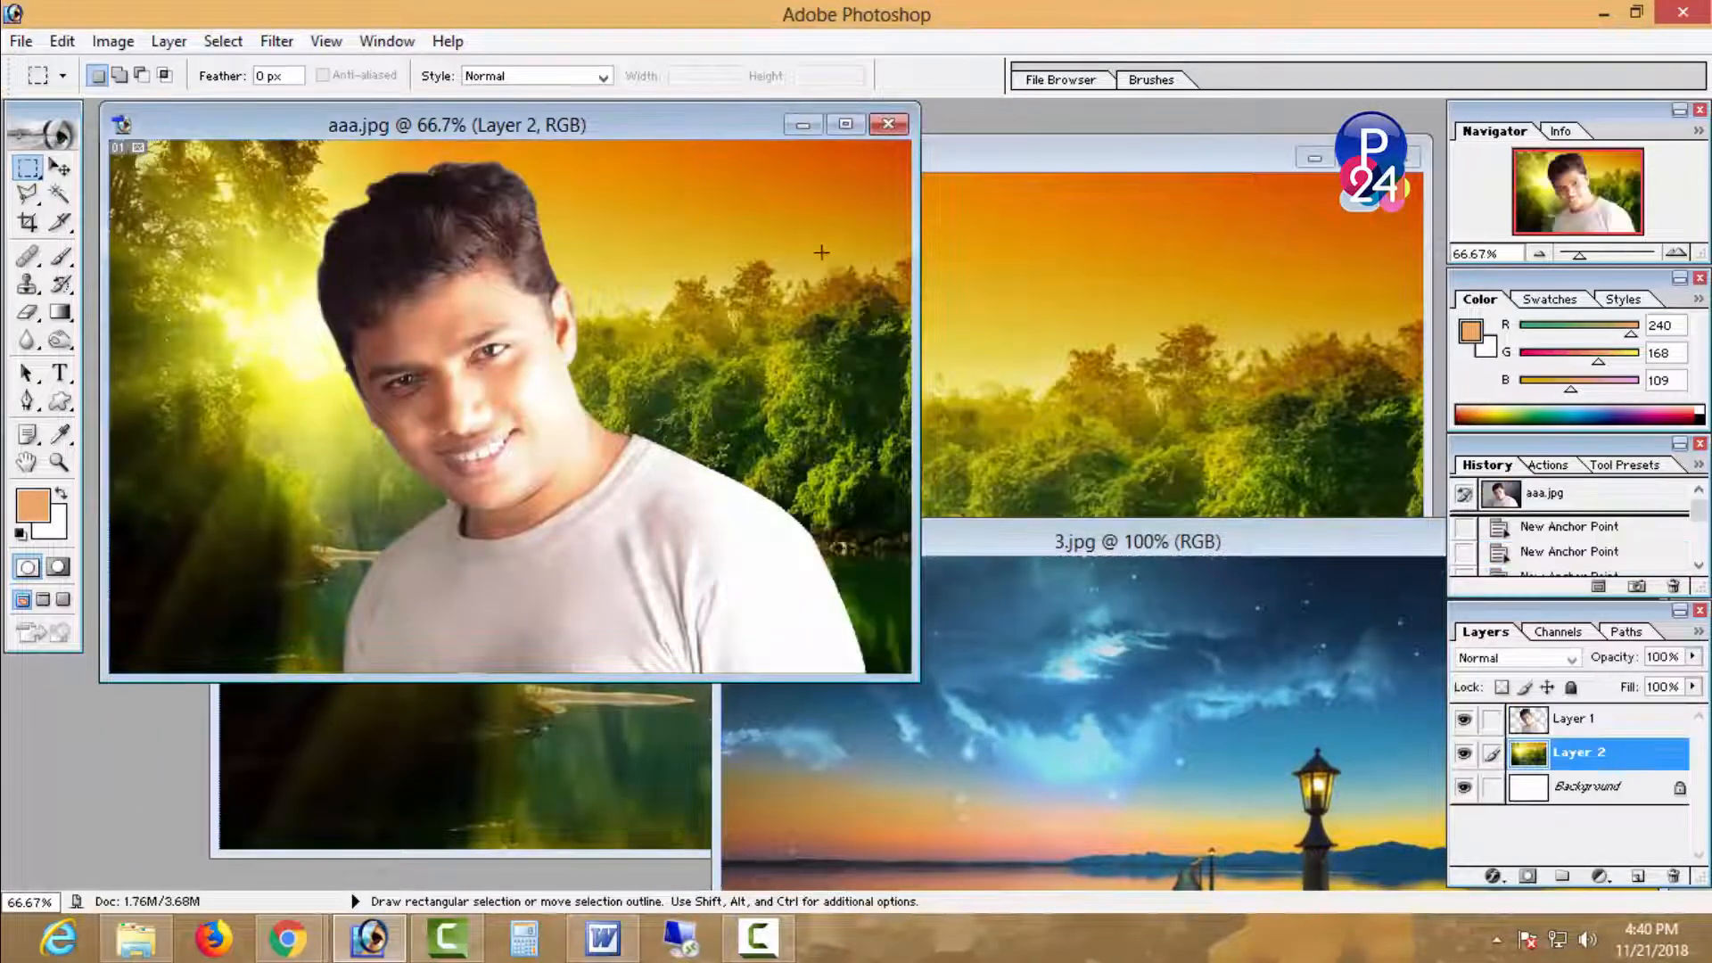
key("ctrl+v")
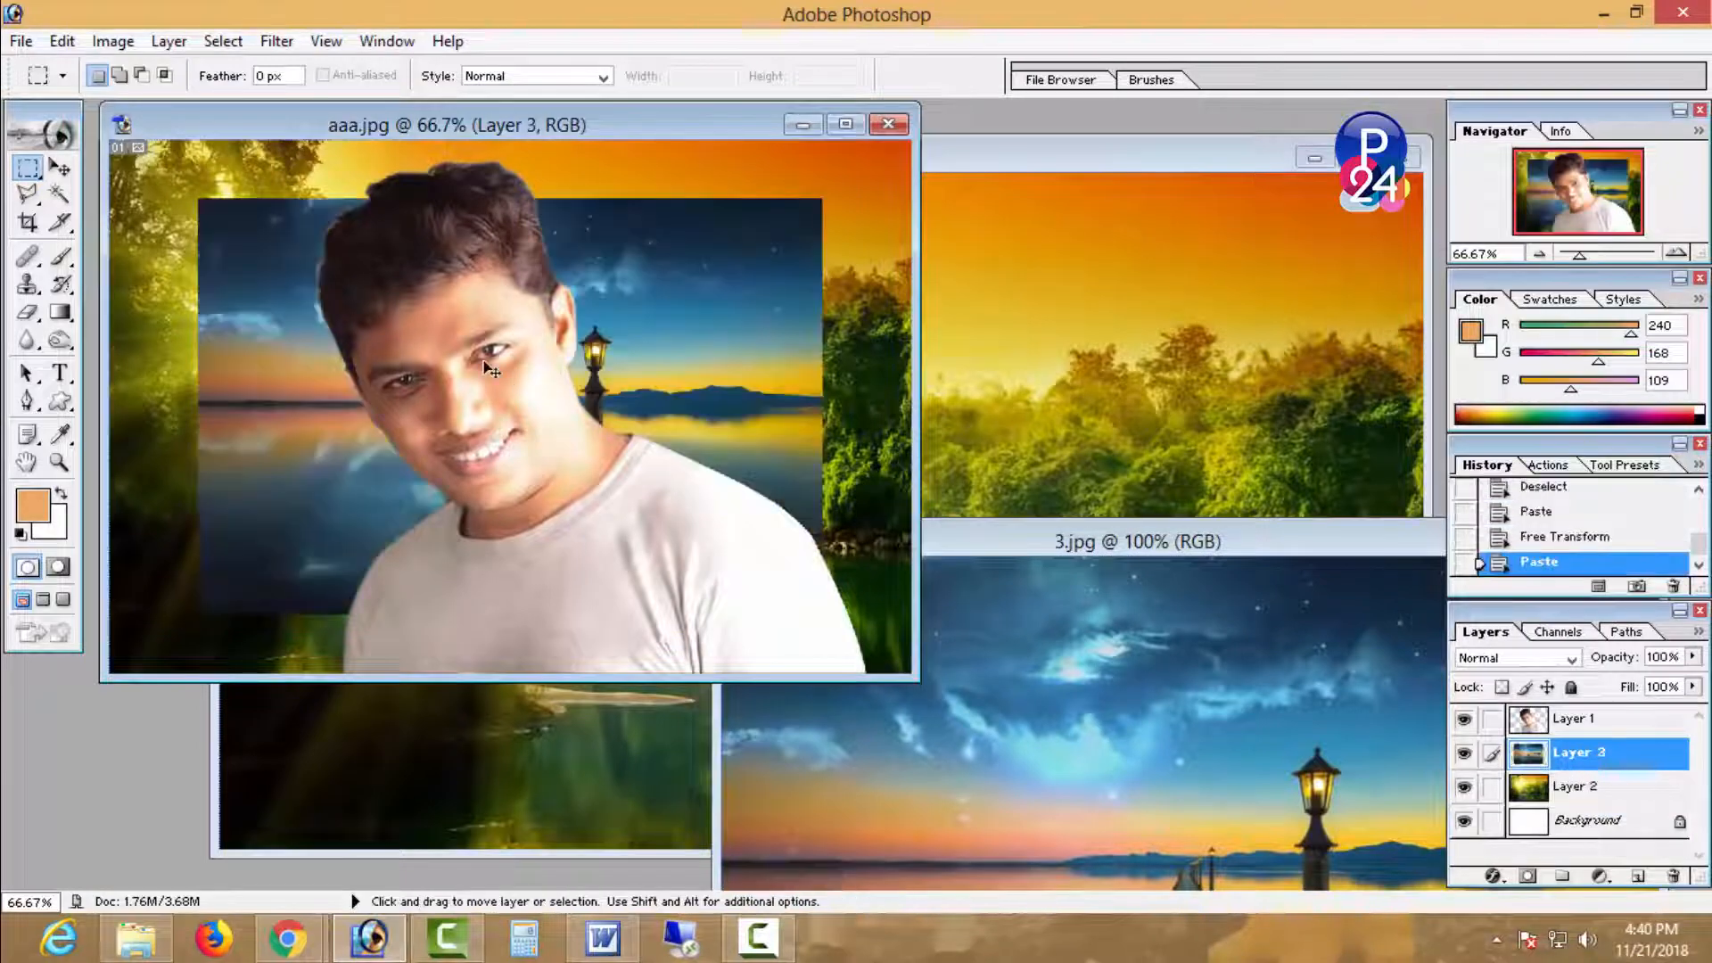
- Align the pier image with the canvas's upper-left corner and scale it to about 128% to fill the canvas
key("ctrl+t")
left_click_drag(538, 343, 450, 290)
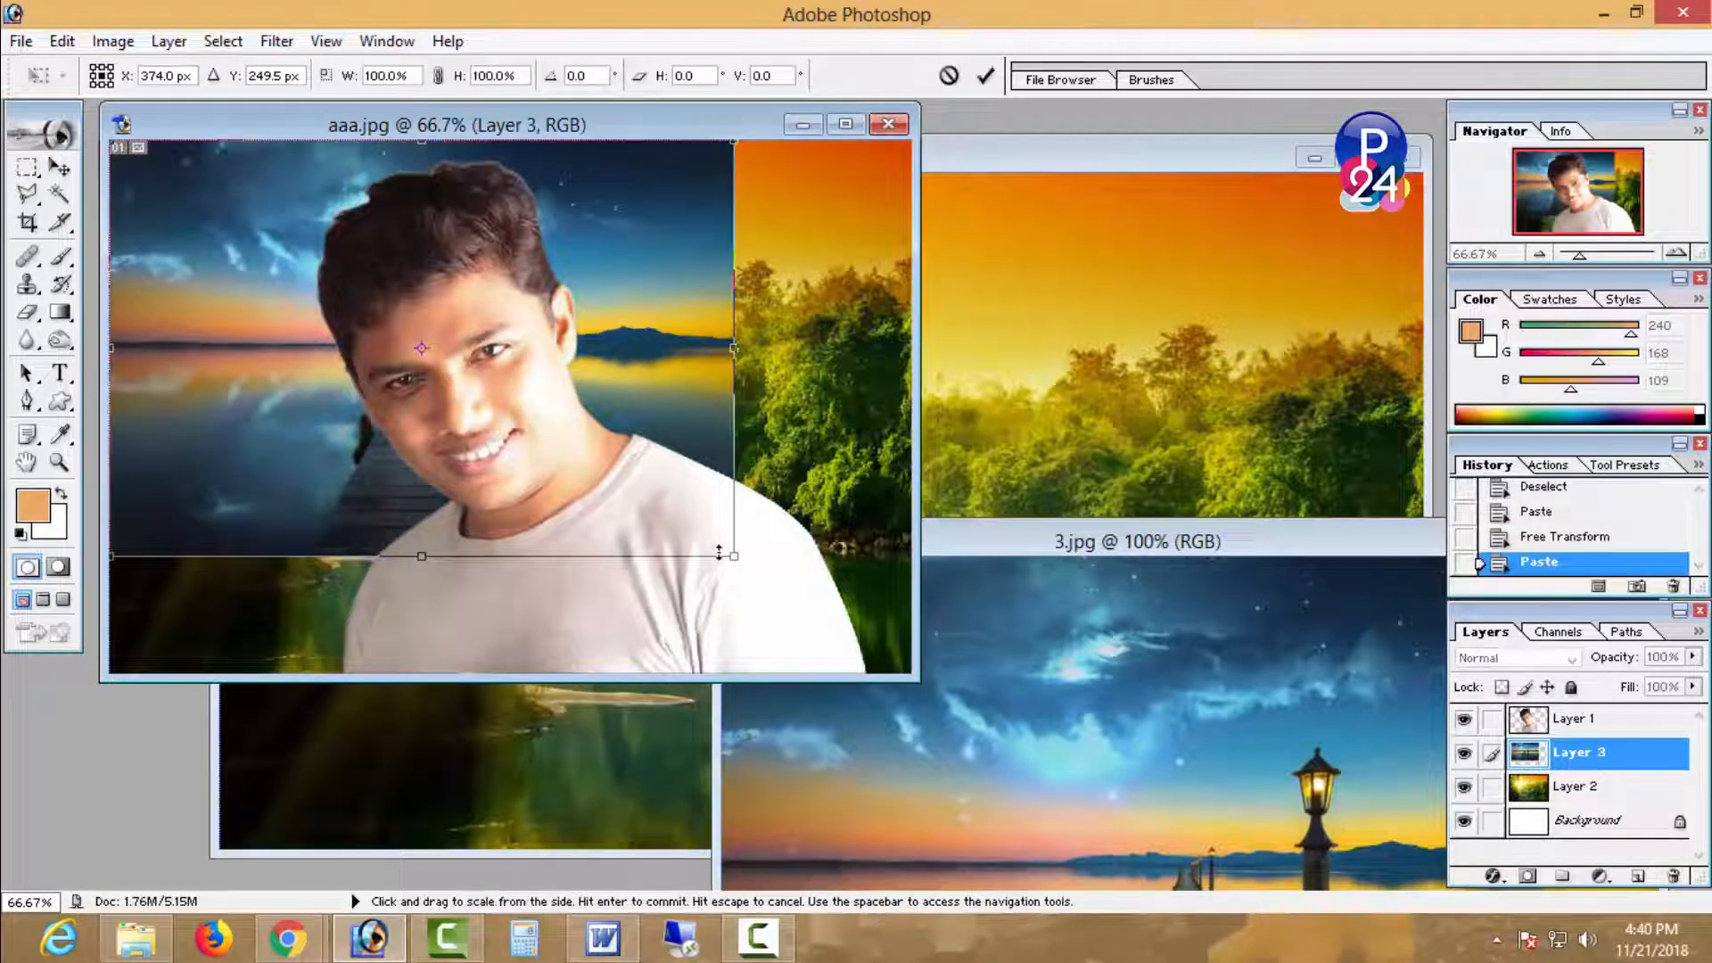
left_click_drag(736, 562, 909, 671)
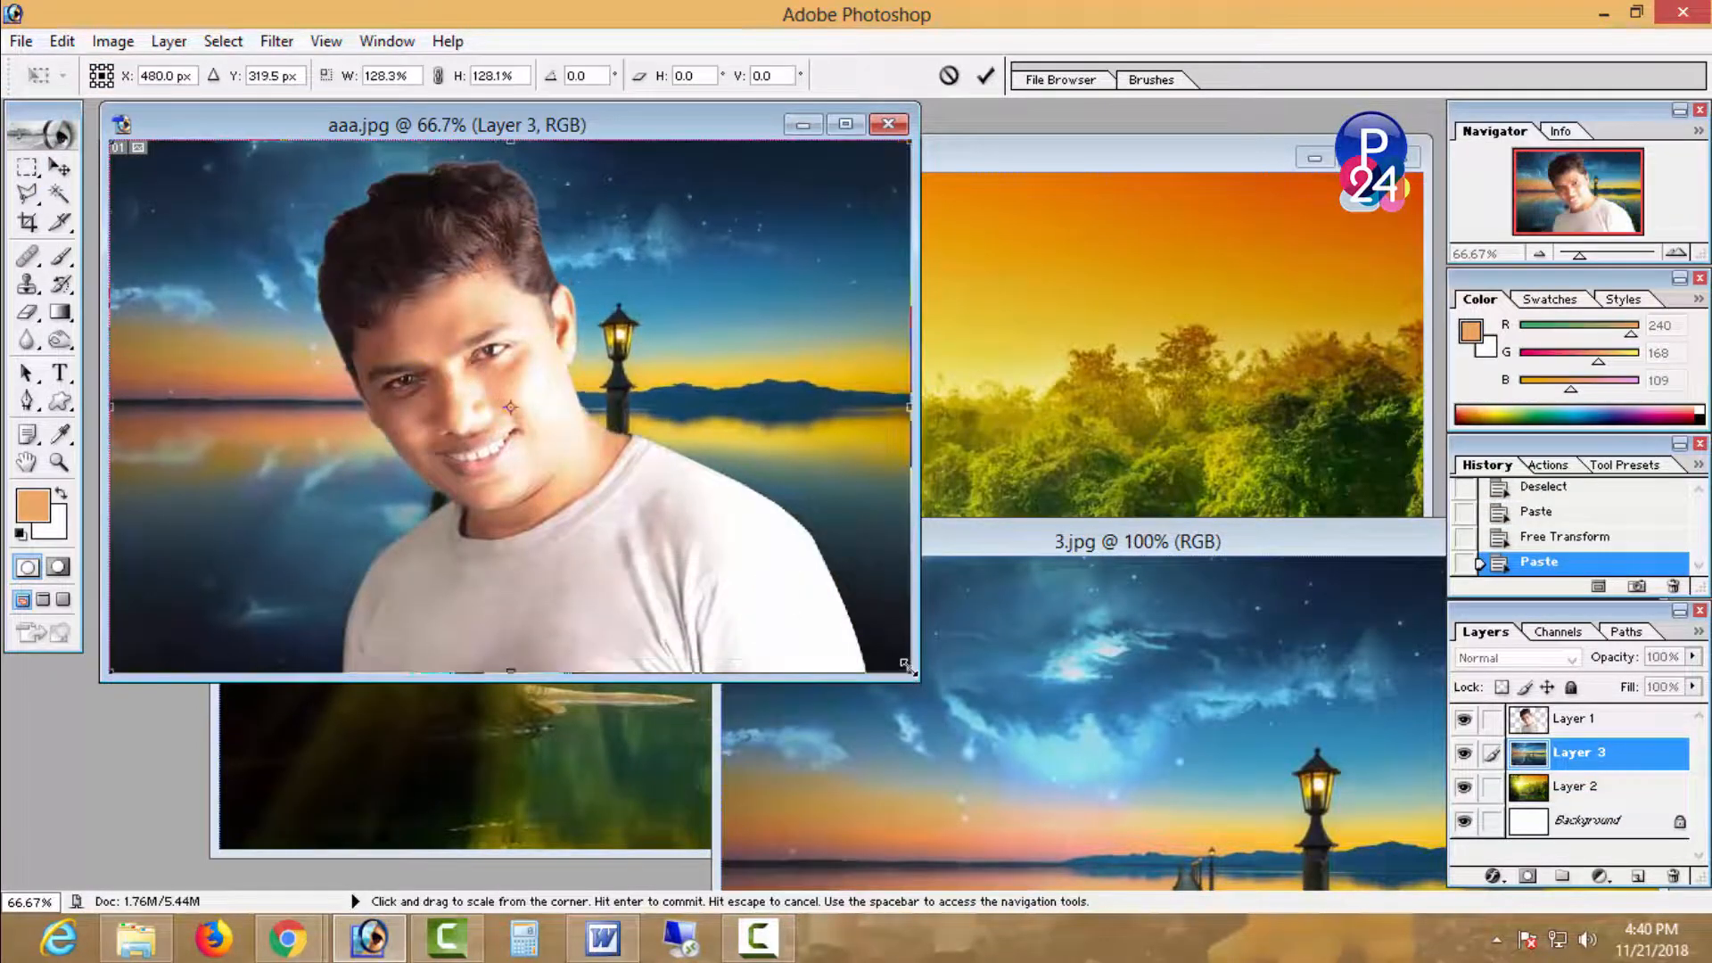
key("Return")
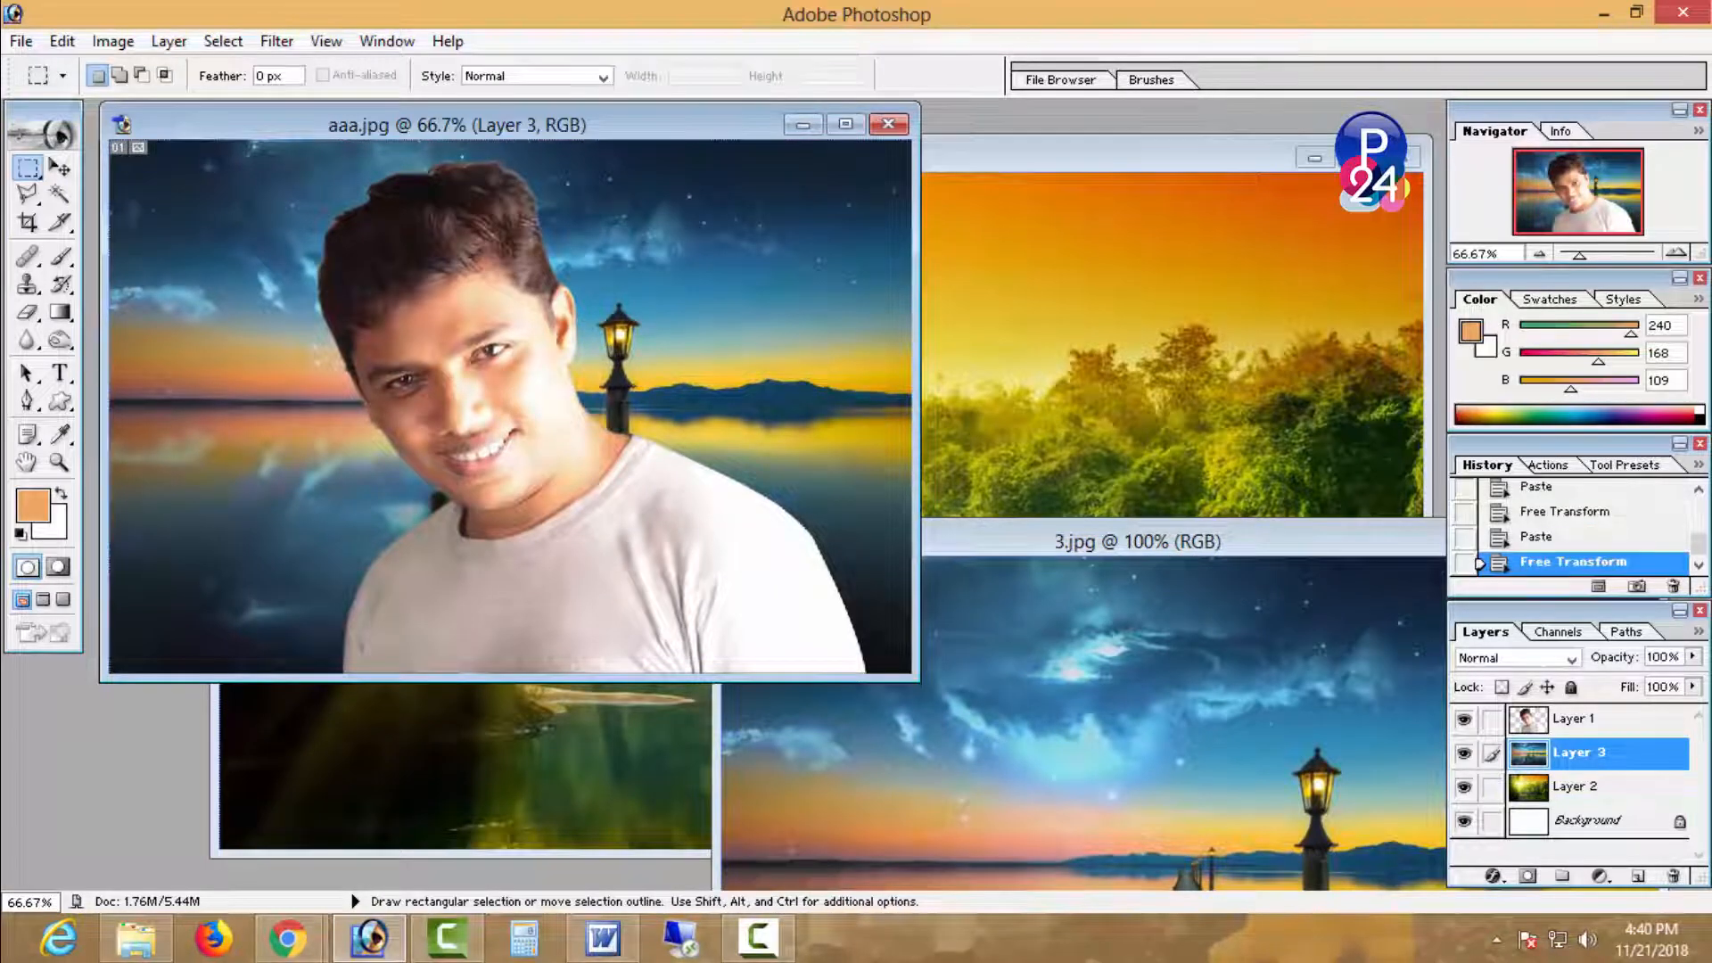
- Open 2.jpg from the Desktop and paste a copy of its entire canvas into aaa.jpg behind the man
key("ctrl")
key("ctrl+o")
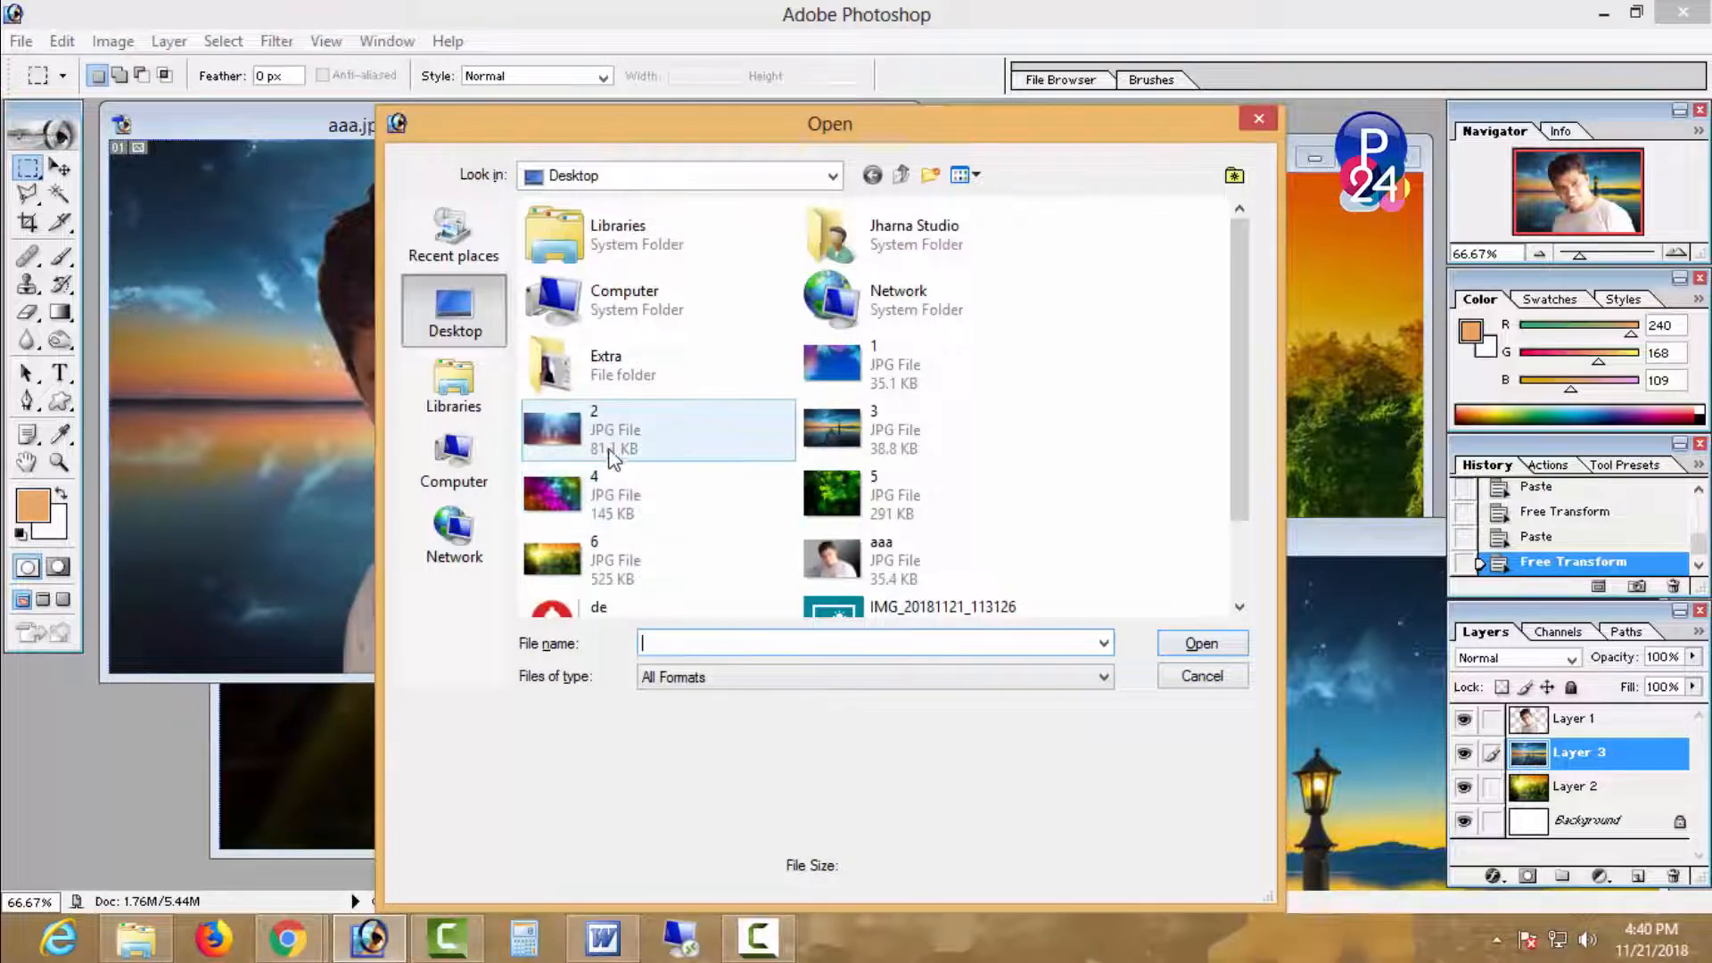
left_click(610, 448)
double_click(609, 449)
key("ctrl+a")
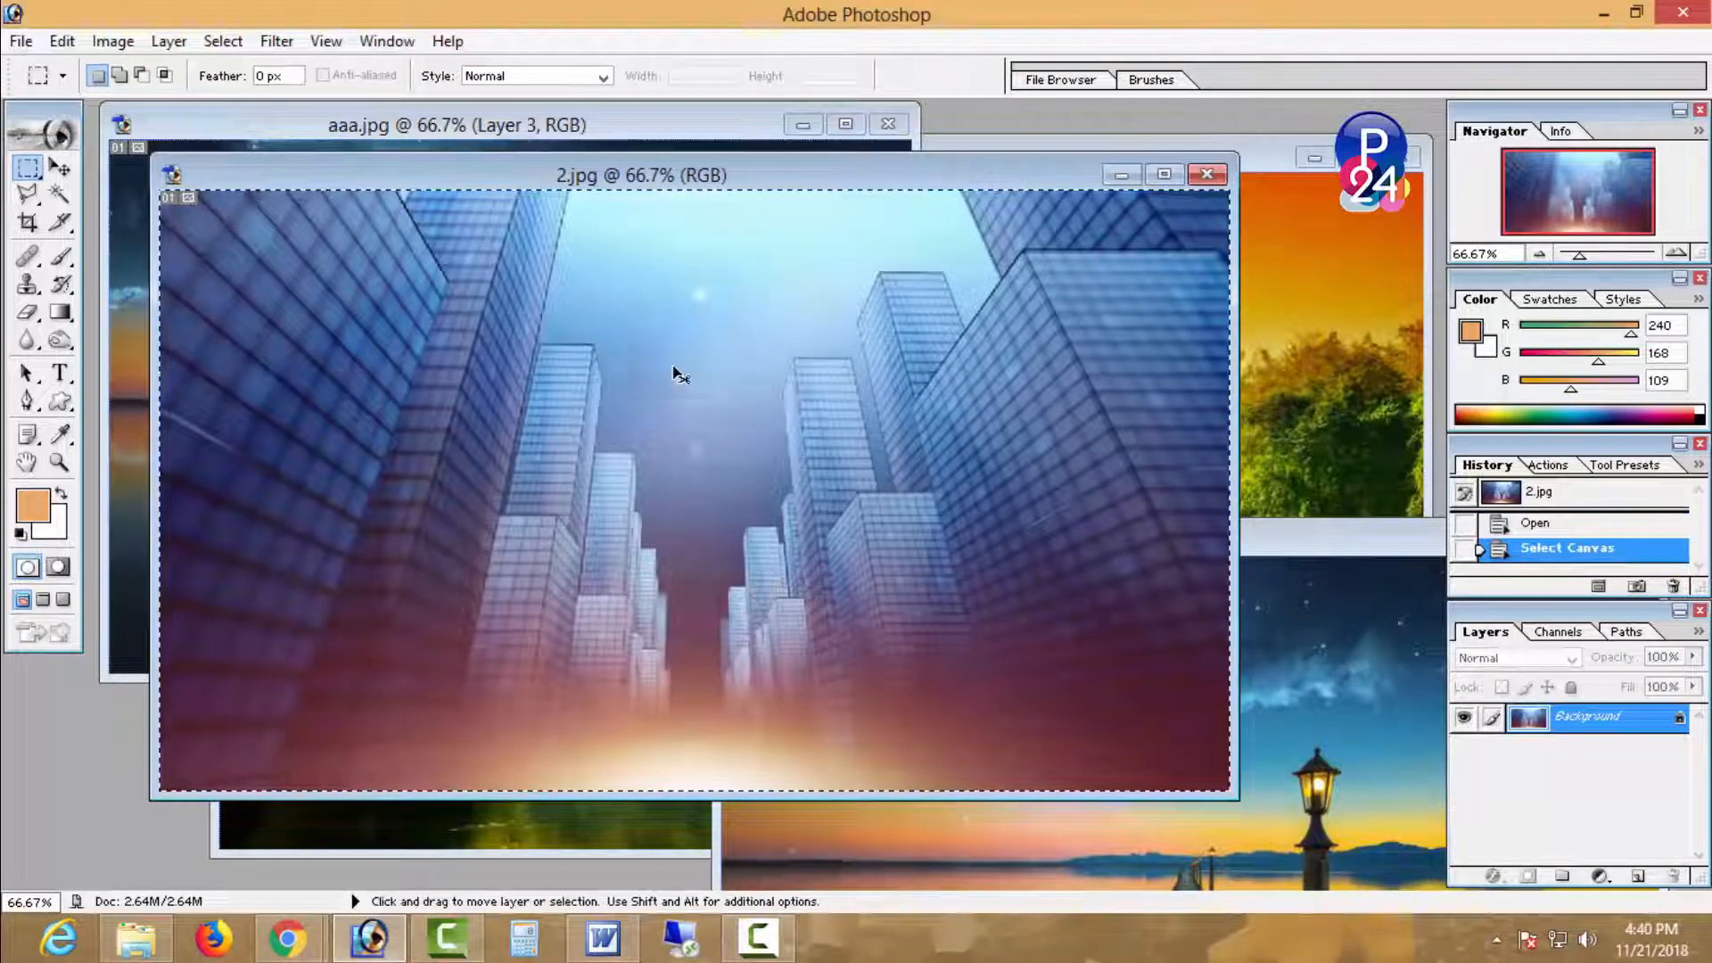
left_click_drag(643, 167, 791, 429)
left_click(783, 398)
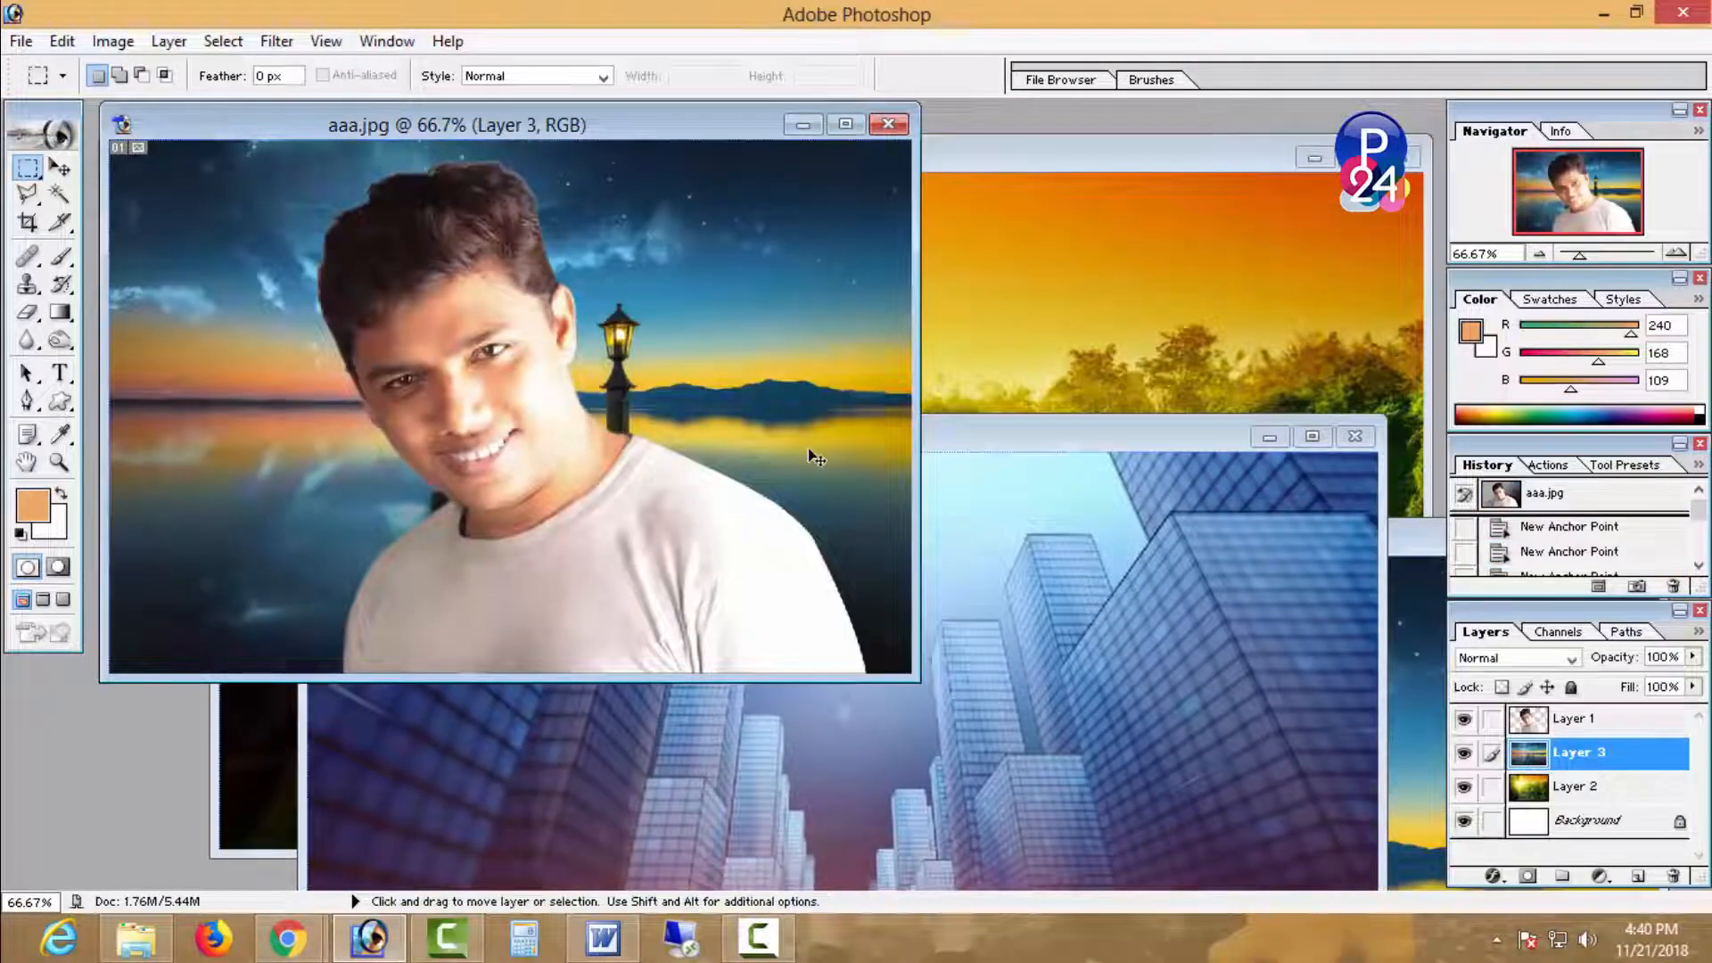
key("ctrl+v")
- Scale the pasted skyscraper image down with Free Transform so it fits the canvas behind the man
key("ctrl+t")
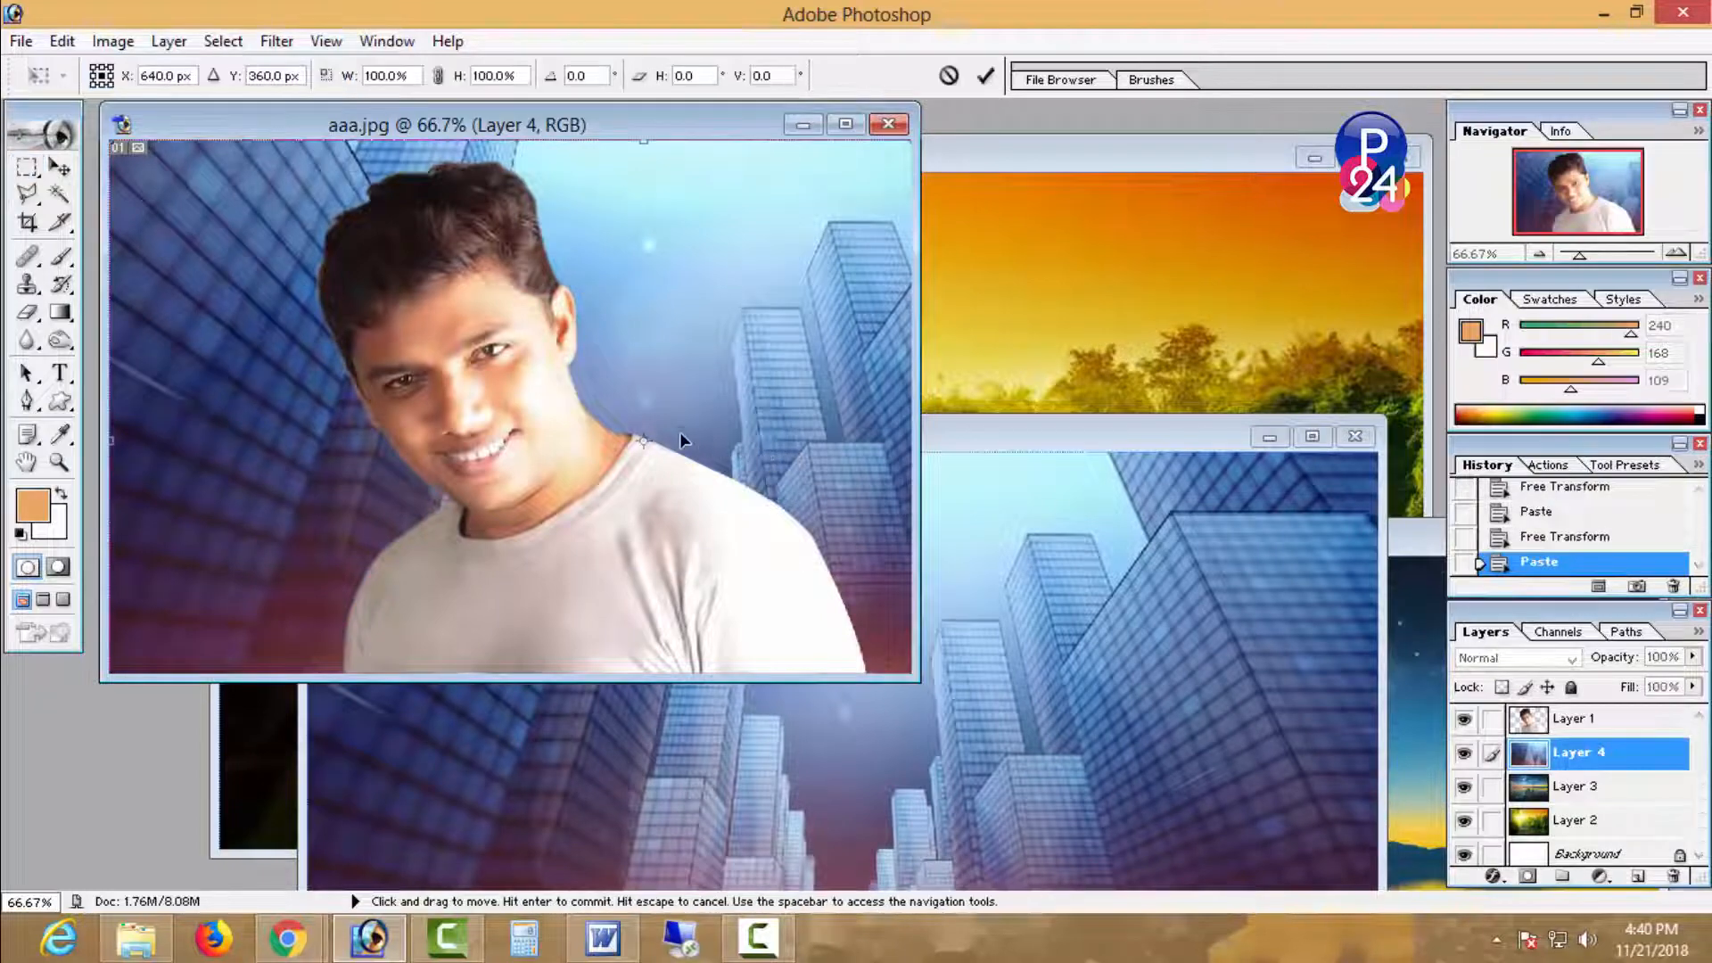
key("ctrl+minus")
key("ctrl+minus")
left_click_drag(841, 575, 724, 553)
key("Return")
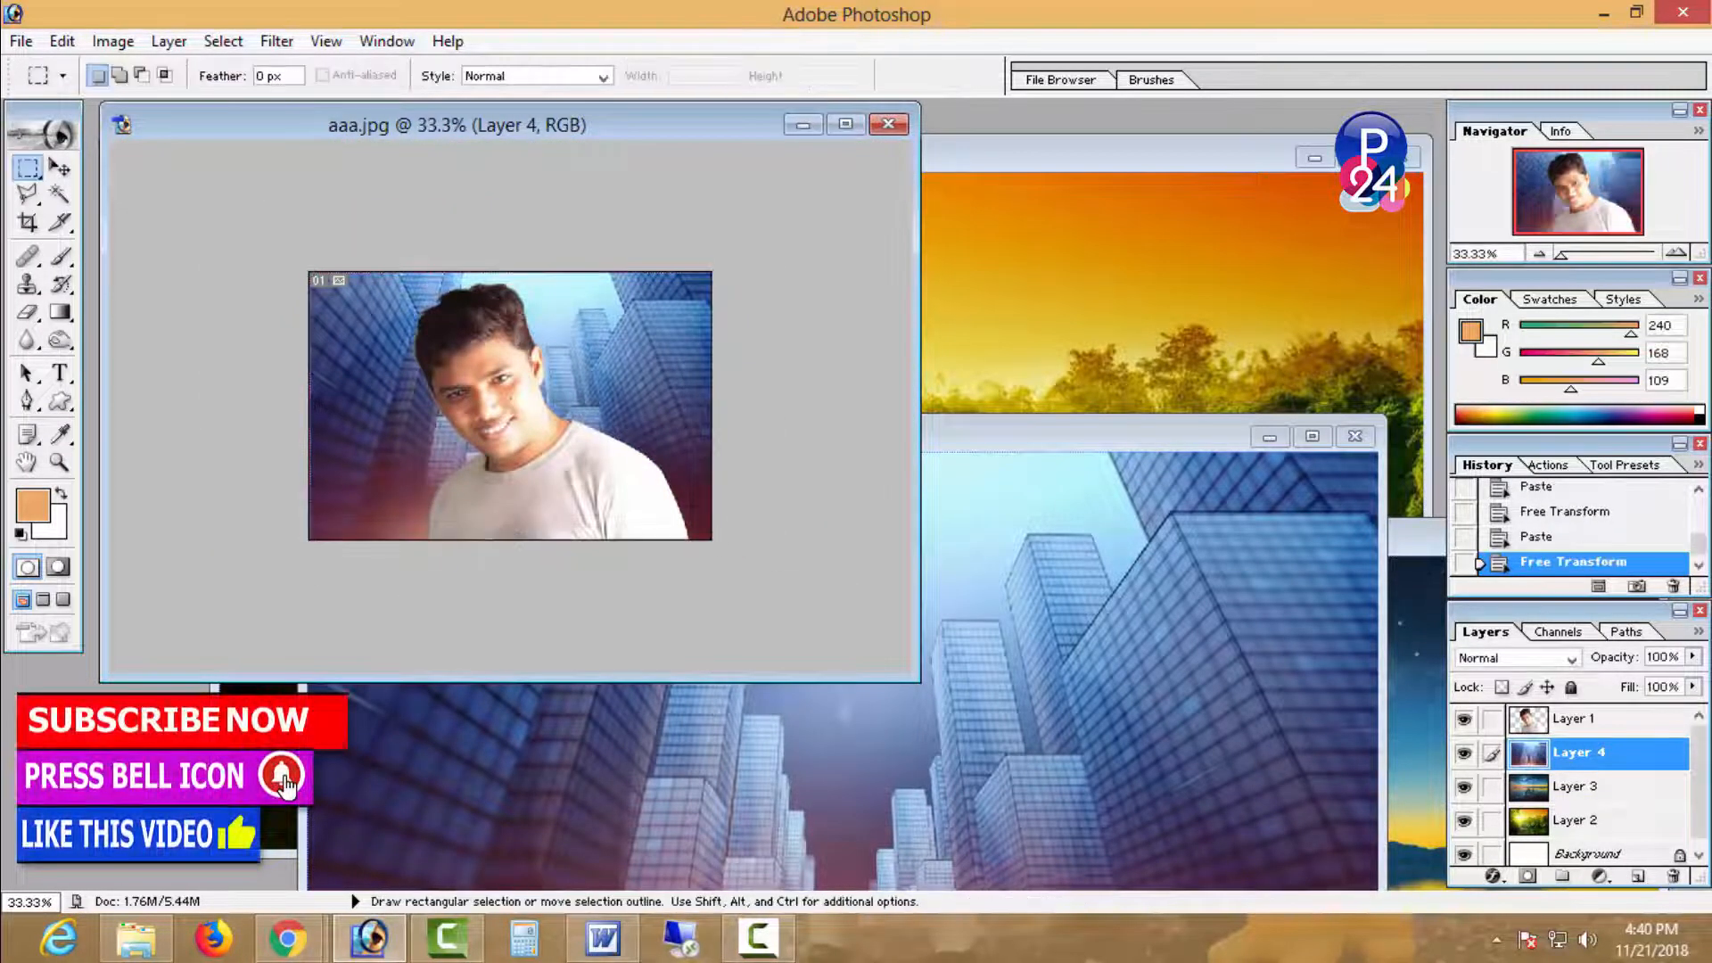
key("ctrl+plus")
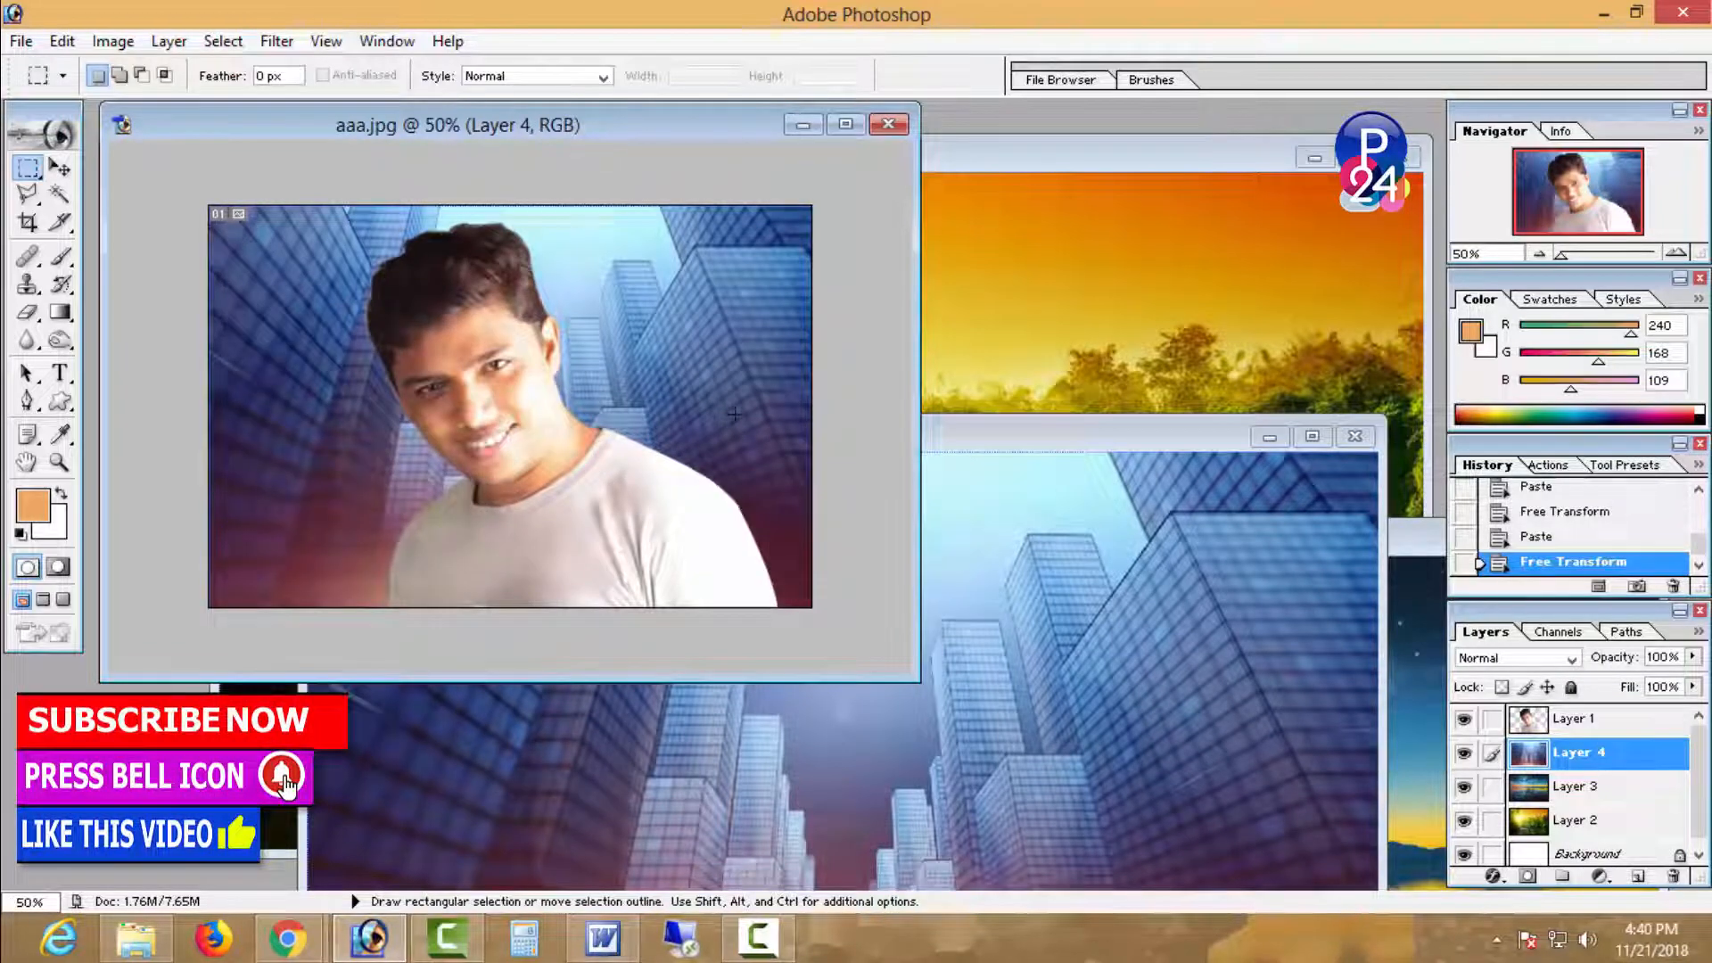
- Open 4.jpg from the Desktop and paste a copy of its entire canvas into aaa.jpg behind the man
key("ctrl+o")
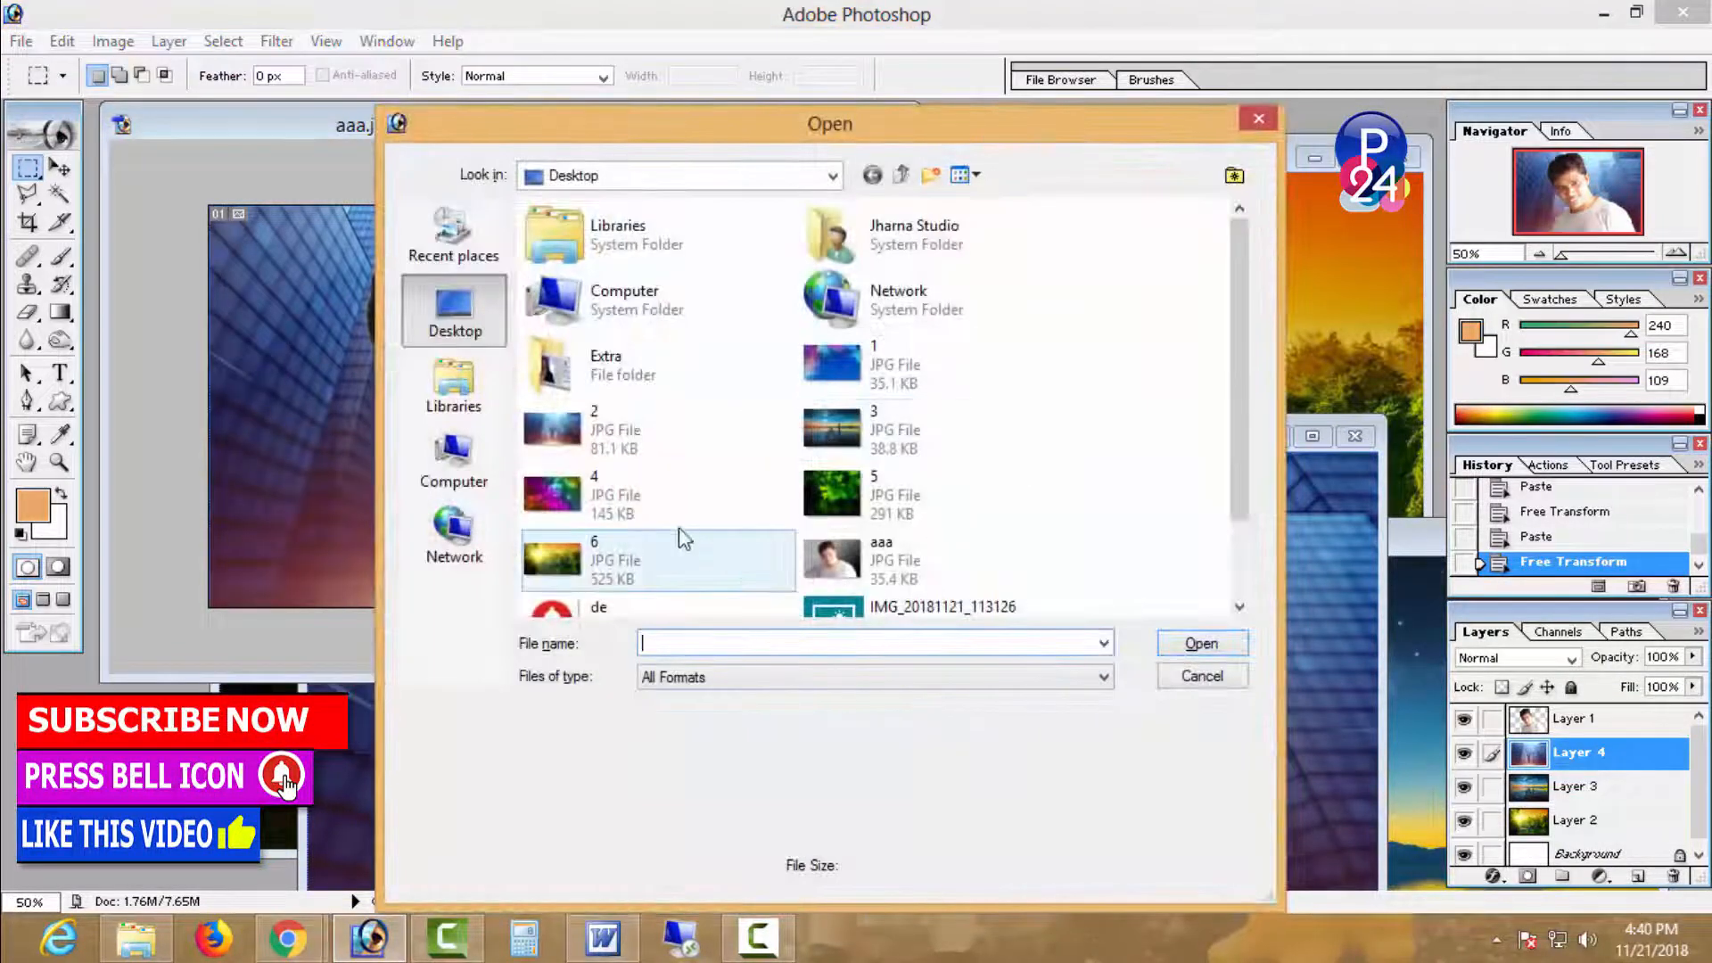
left_click(611, 510)
double_click(611, 509)
key("ctrl+a")
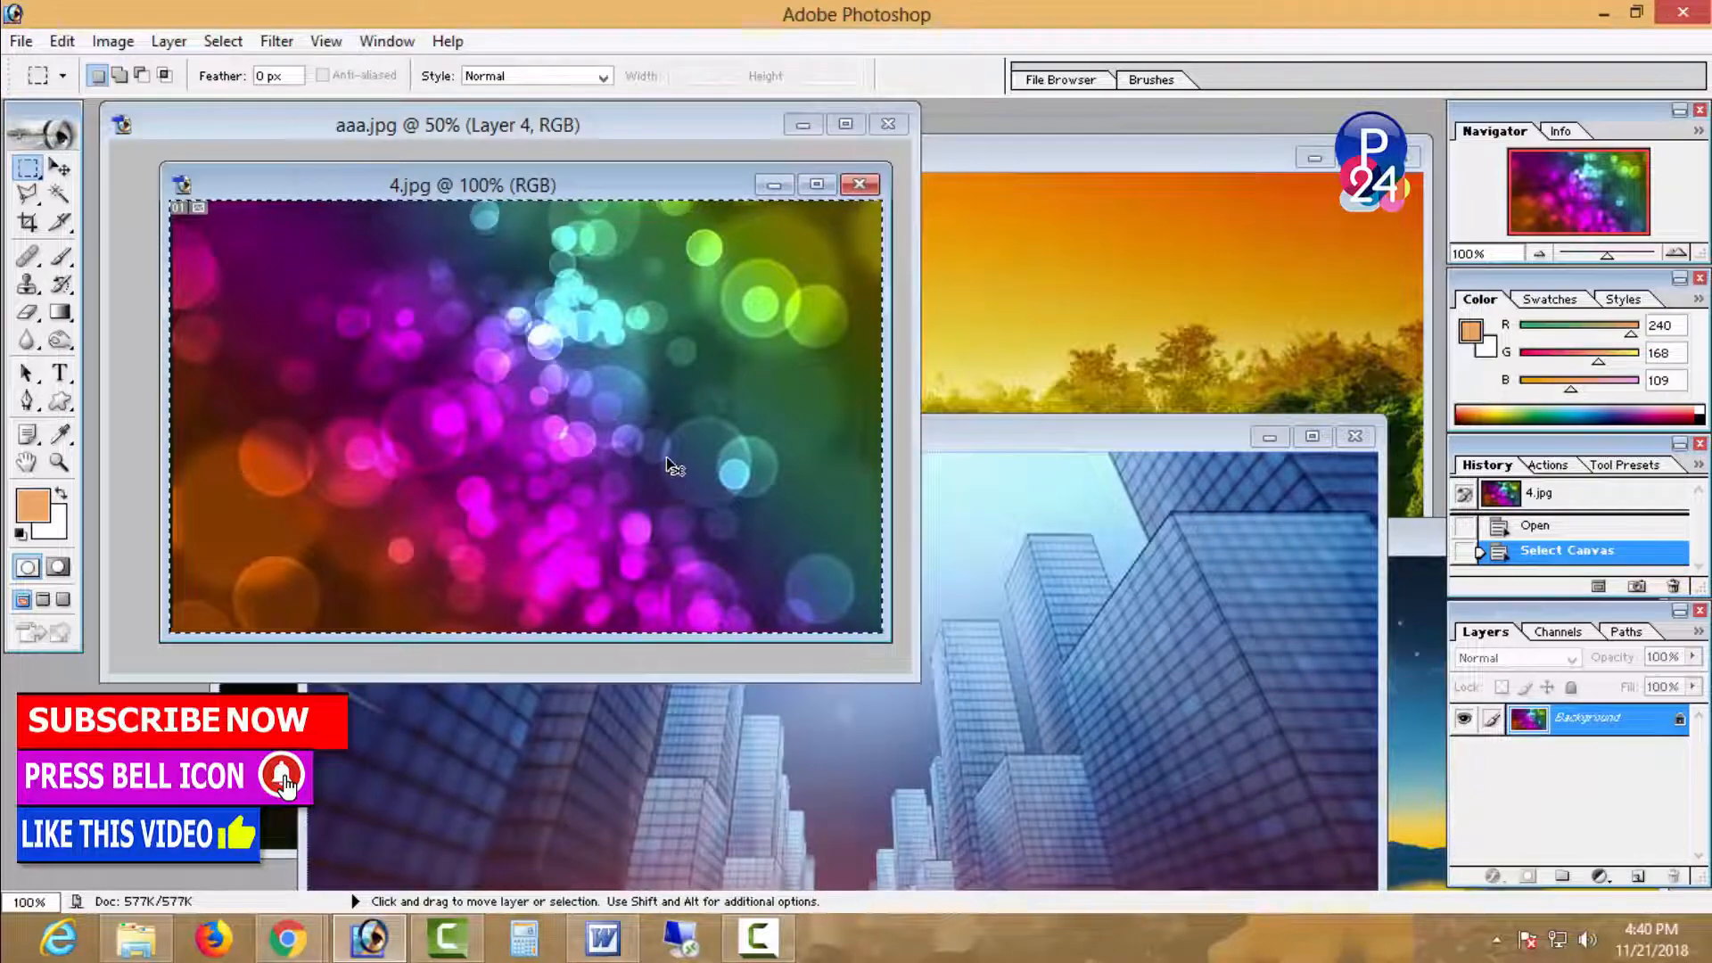
key("ctrl+c")
key("ctrl+Tab")
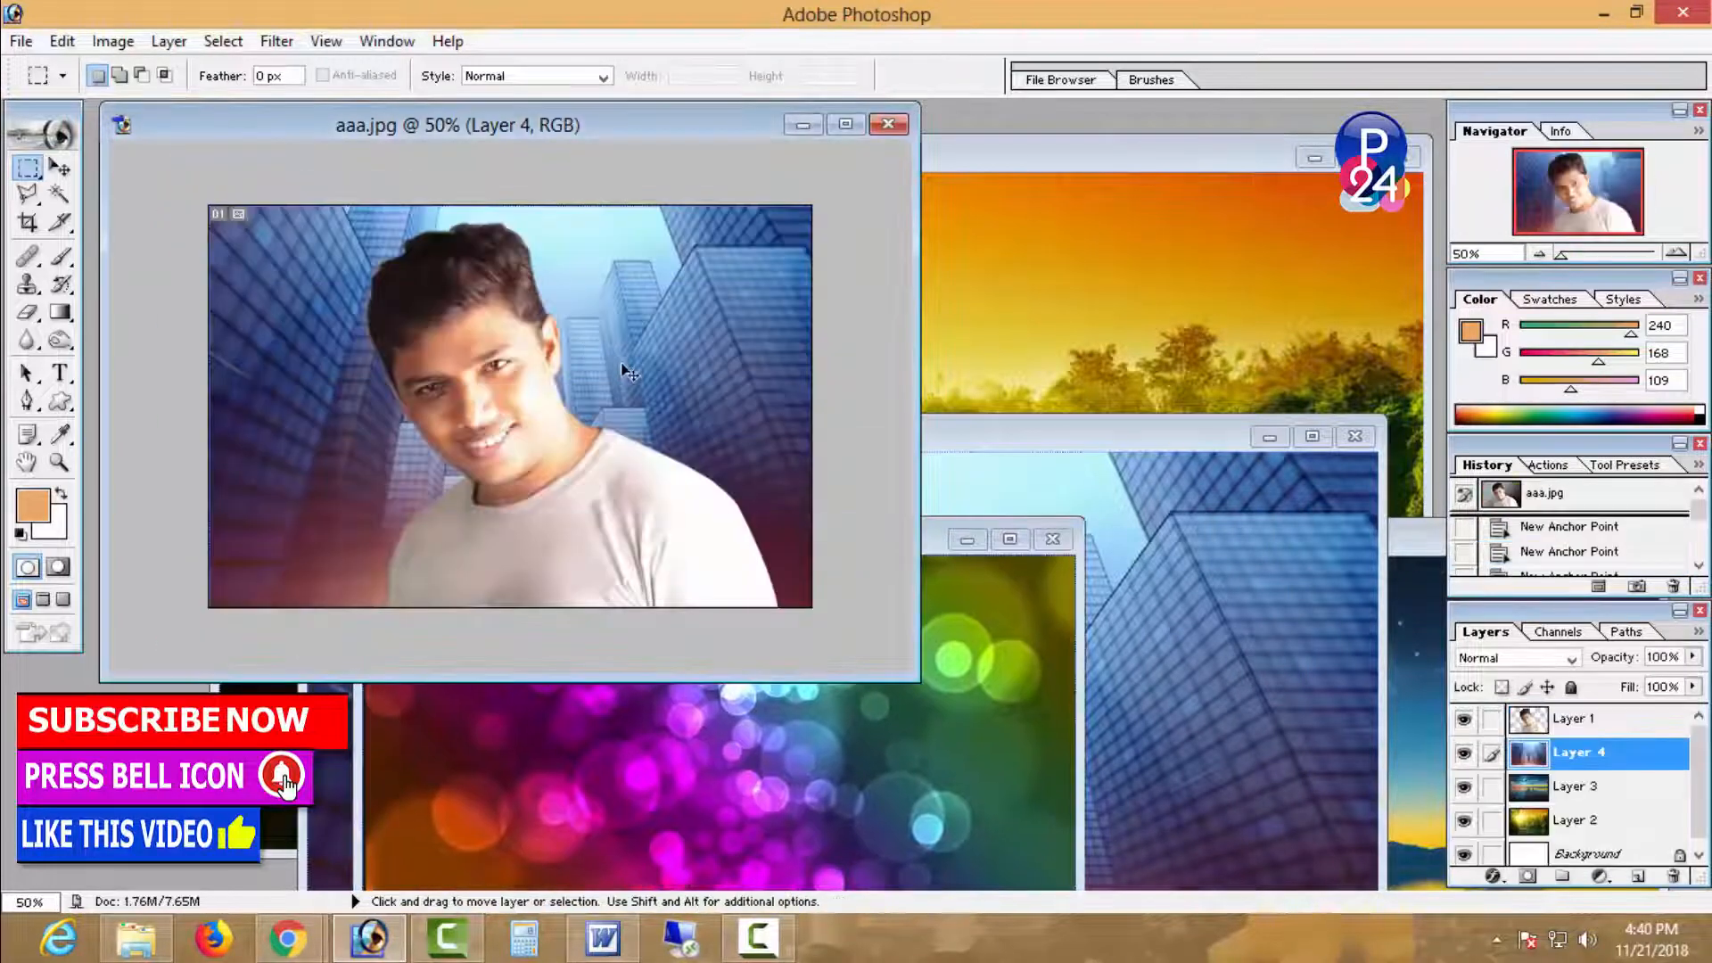
key("ctrl+v")
- Move the colorful bokeh image to the canvas's upper-left corner and enlarge it to cover the whole canvas
key("ctrl+t")
left_click_drag(633, 385, 509, 293)
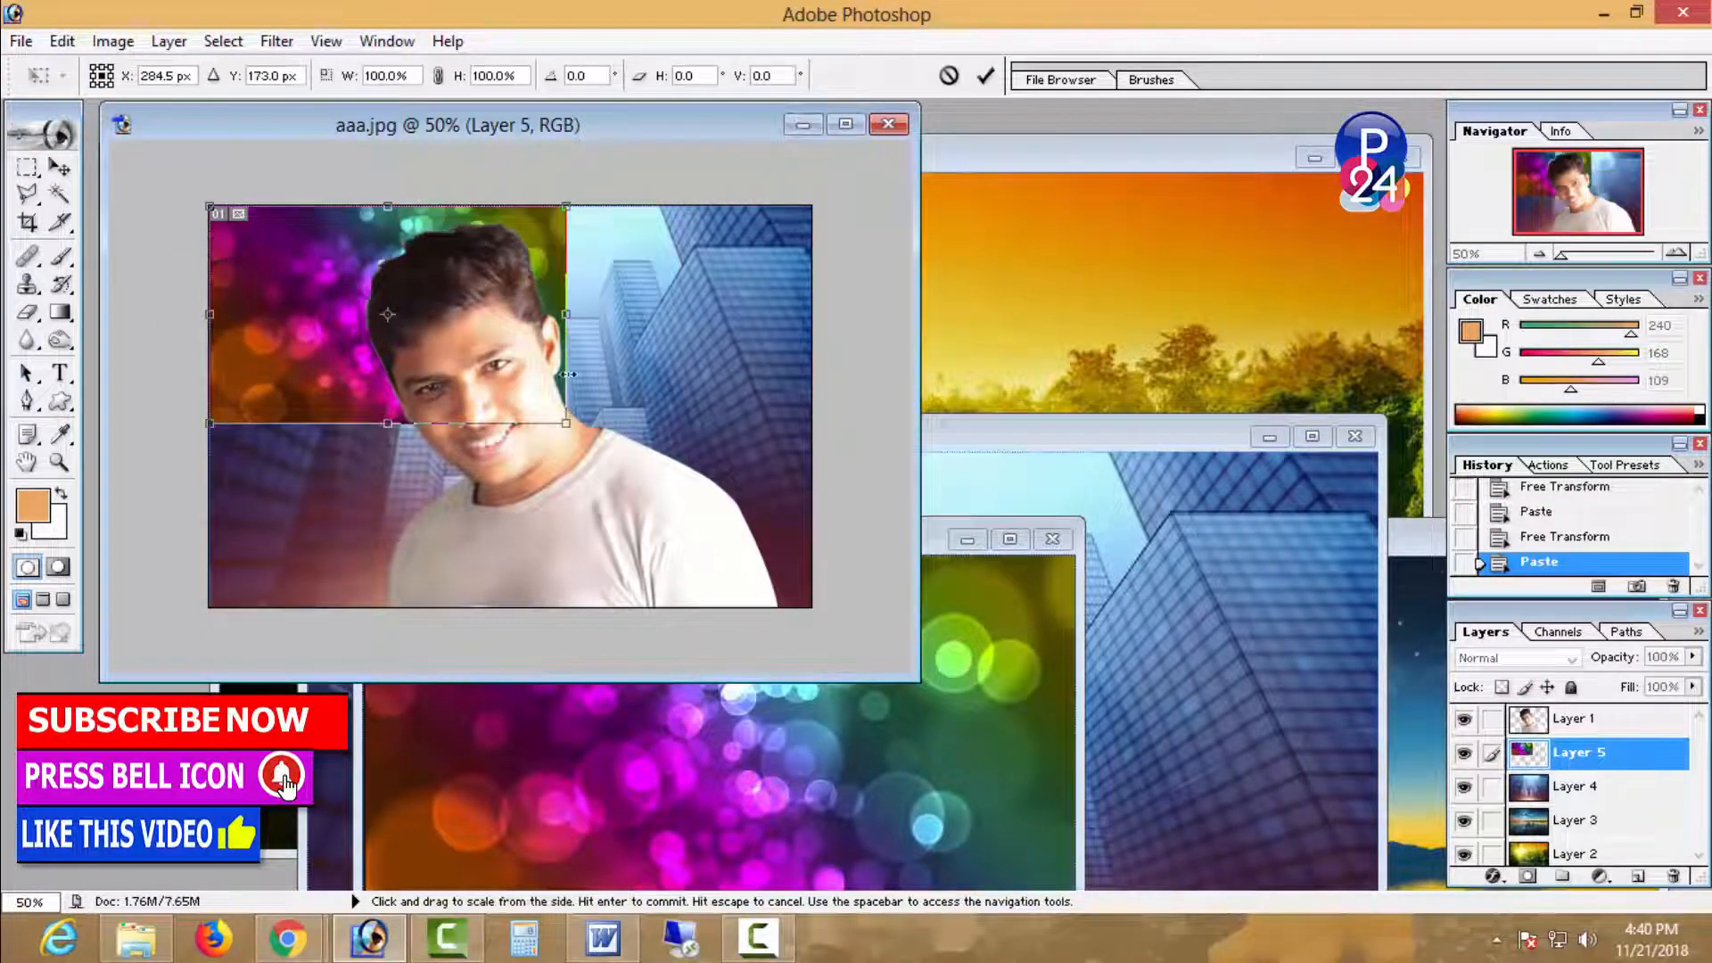
left_click_drag(565, 422, 816, 606)
key("Return")
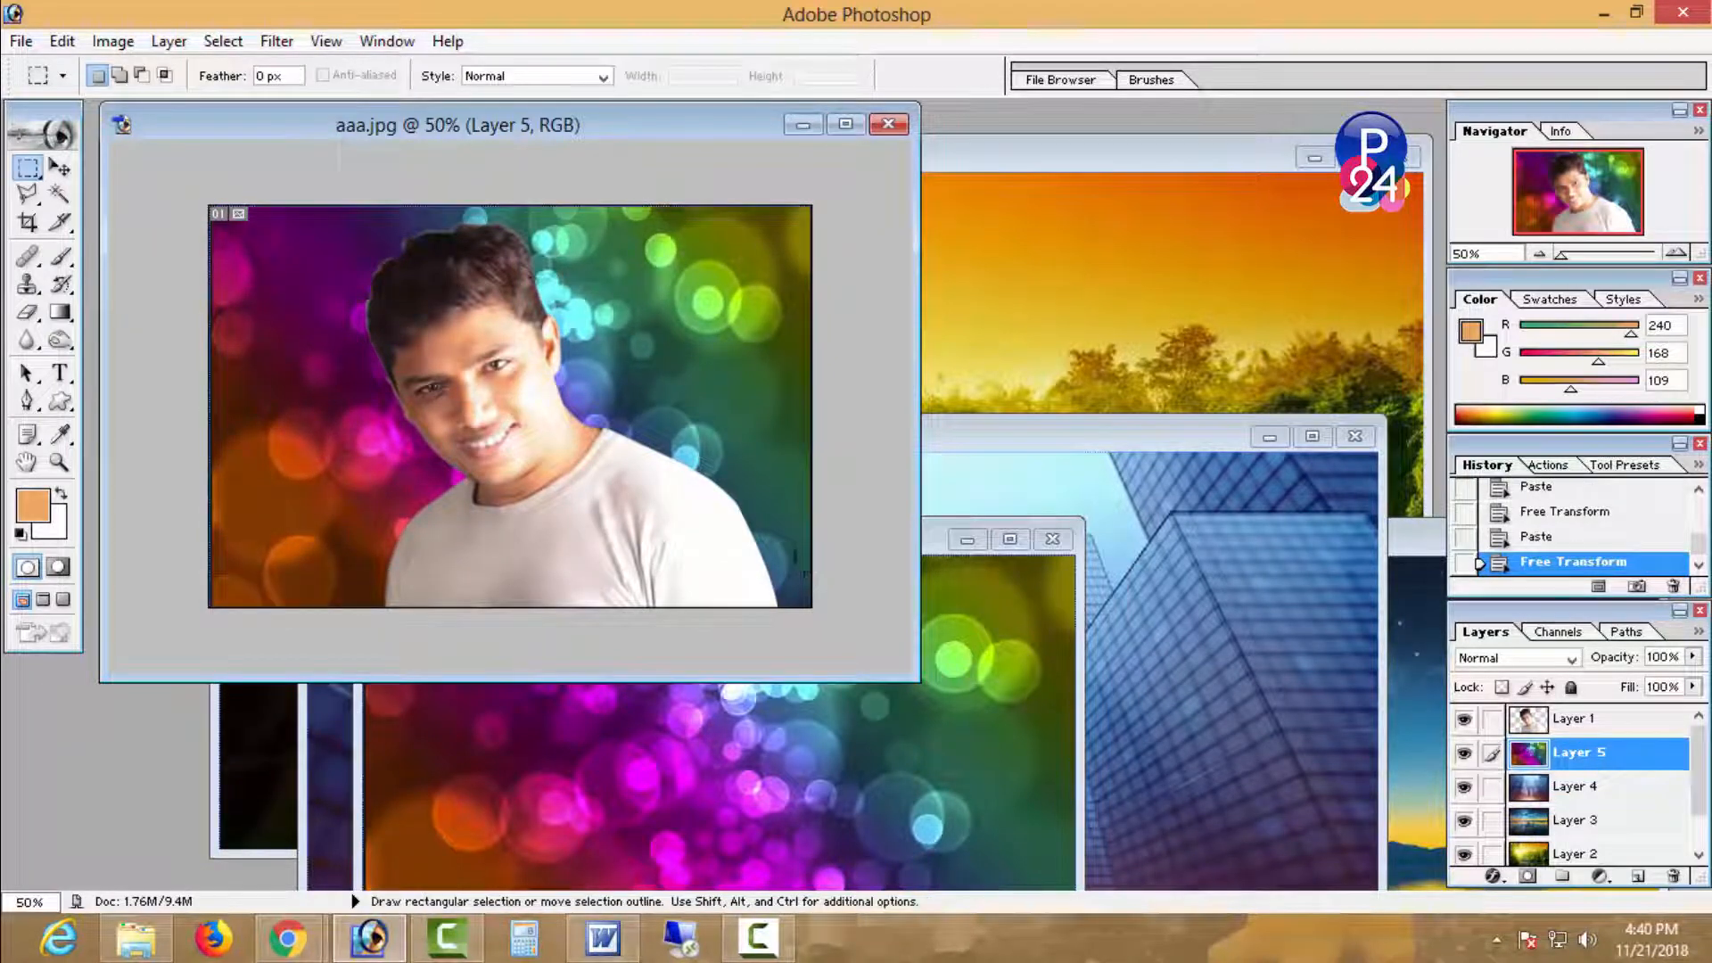
- Open 1.jpg from the Desktop and paste a copy of its entire canvas into aaa.jpg behind the man
key("ctrl")
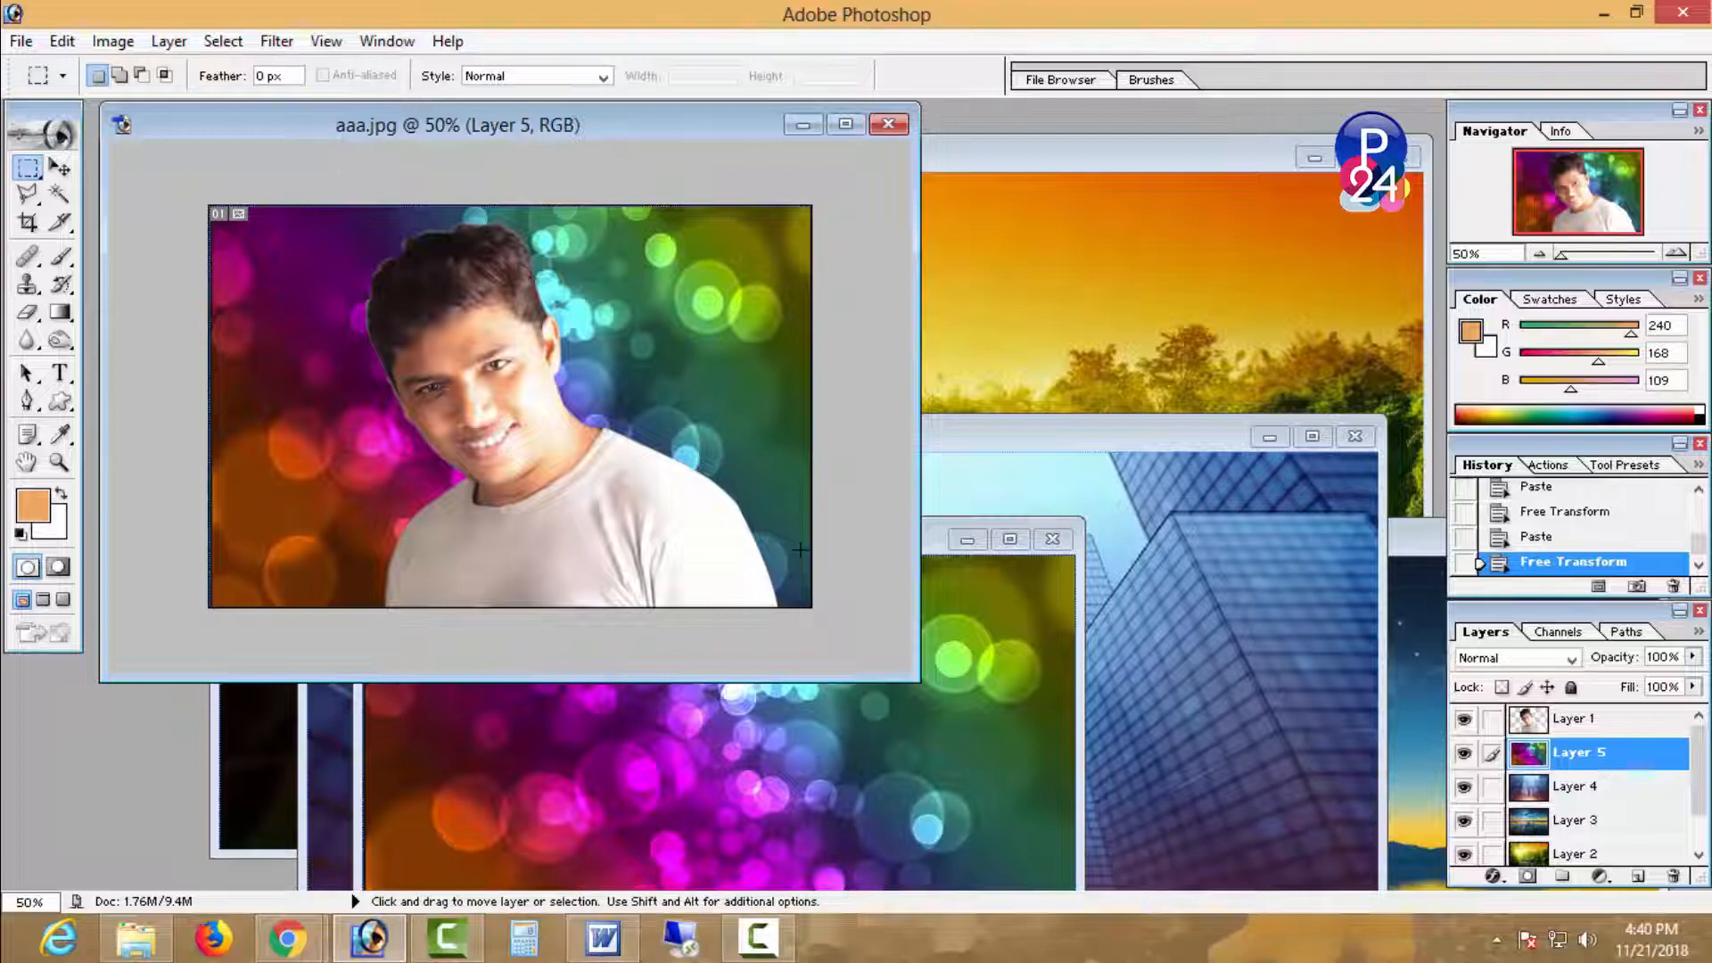
key("ctrl+o")
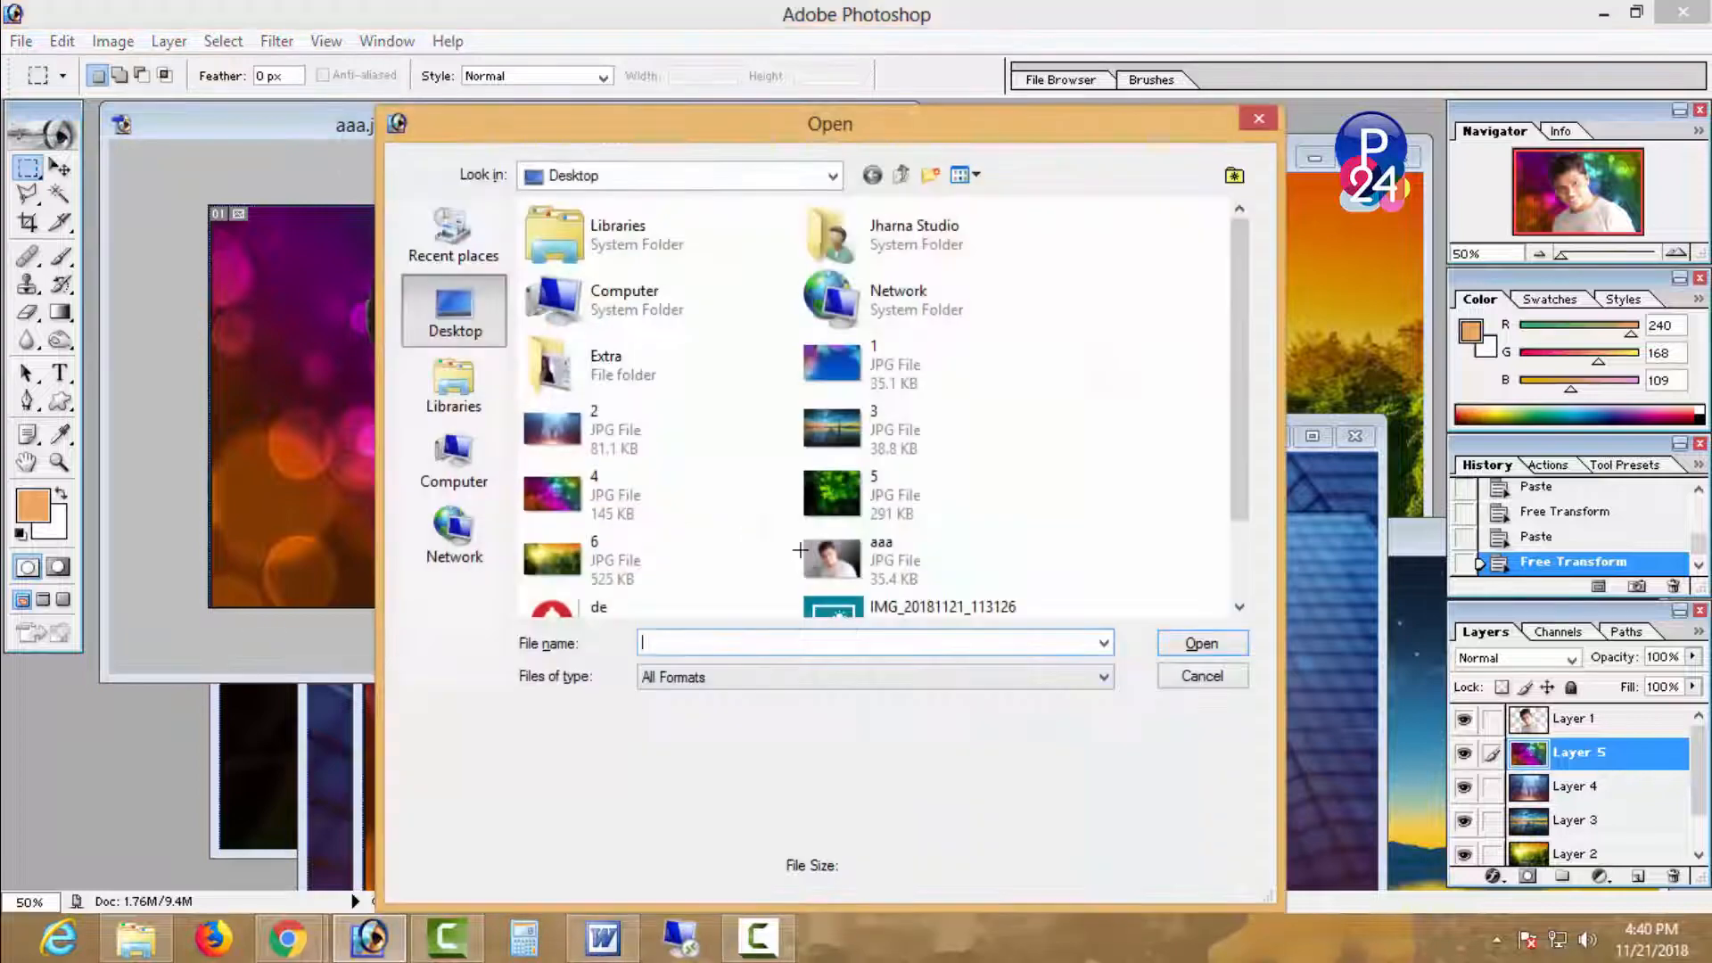
left_click(881, 379)
double_click(881, 379)
key("ctrl+a")
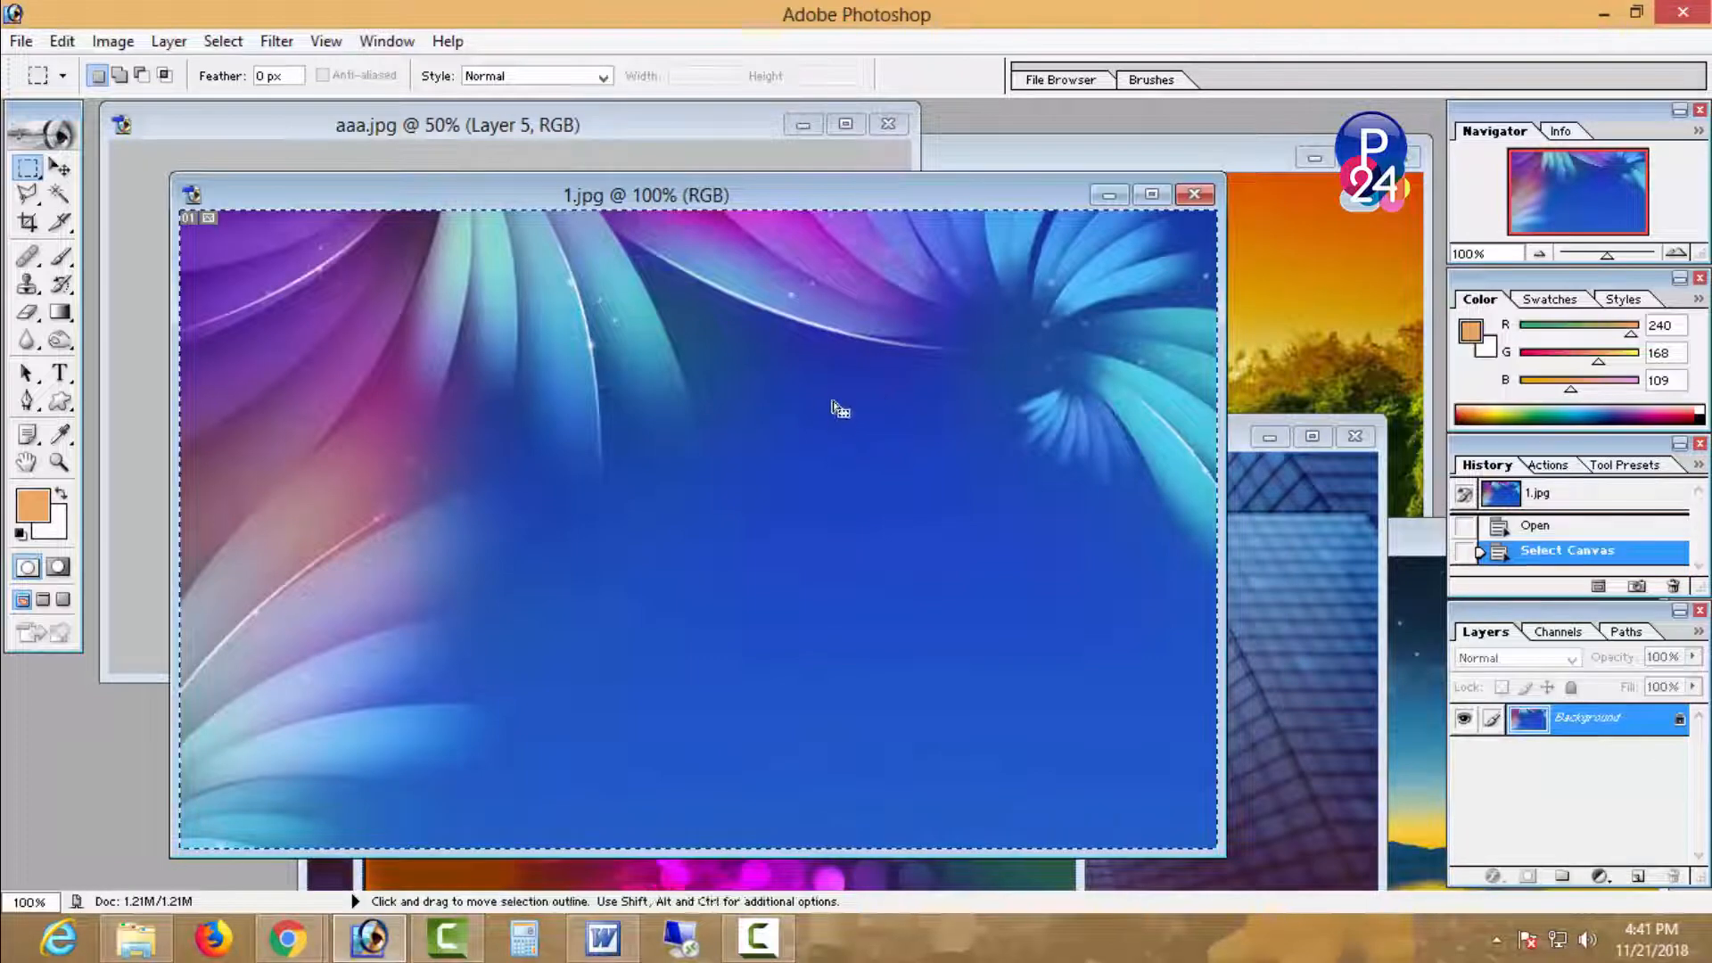
key("ctrl+c")
left_click(672, 163)
key("ctrl+v")
- Scale the blue floral image with Free Transform to about 115.9% width and 125.3% height to fill the canvas
key("ctrl+t")
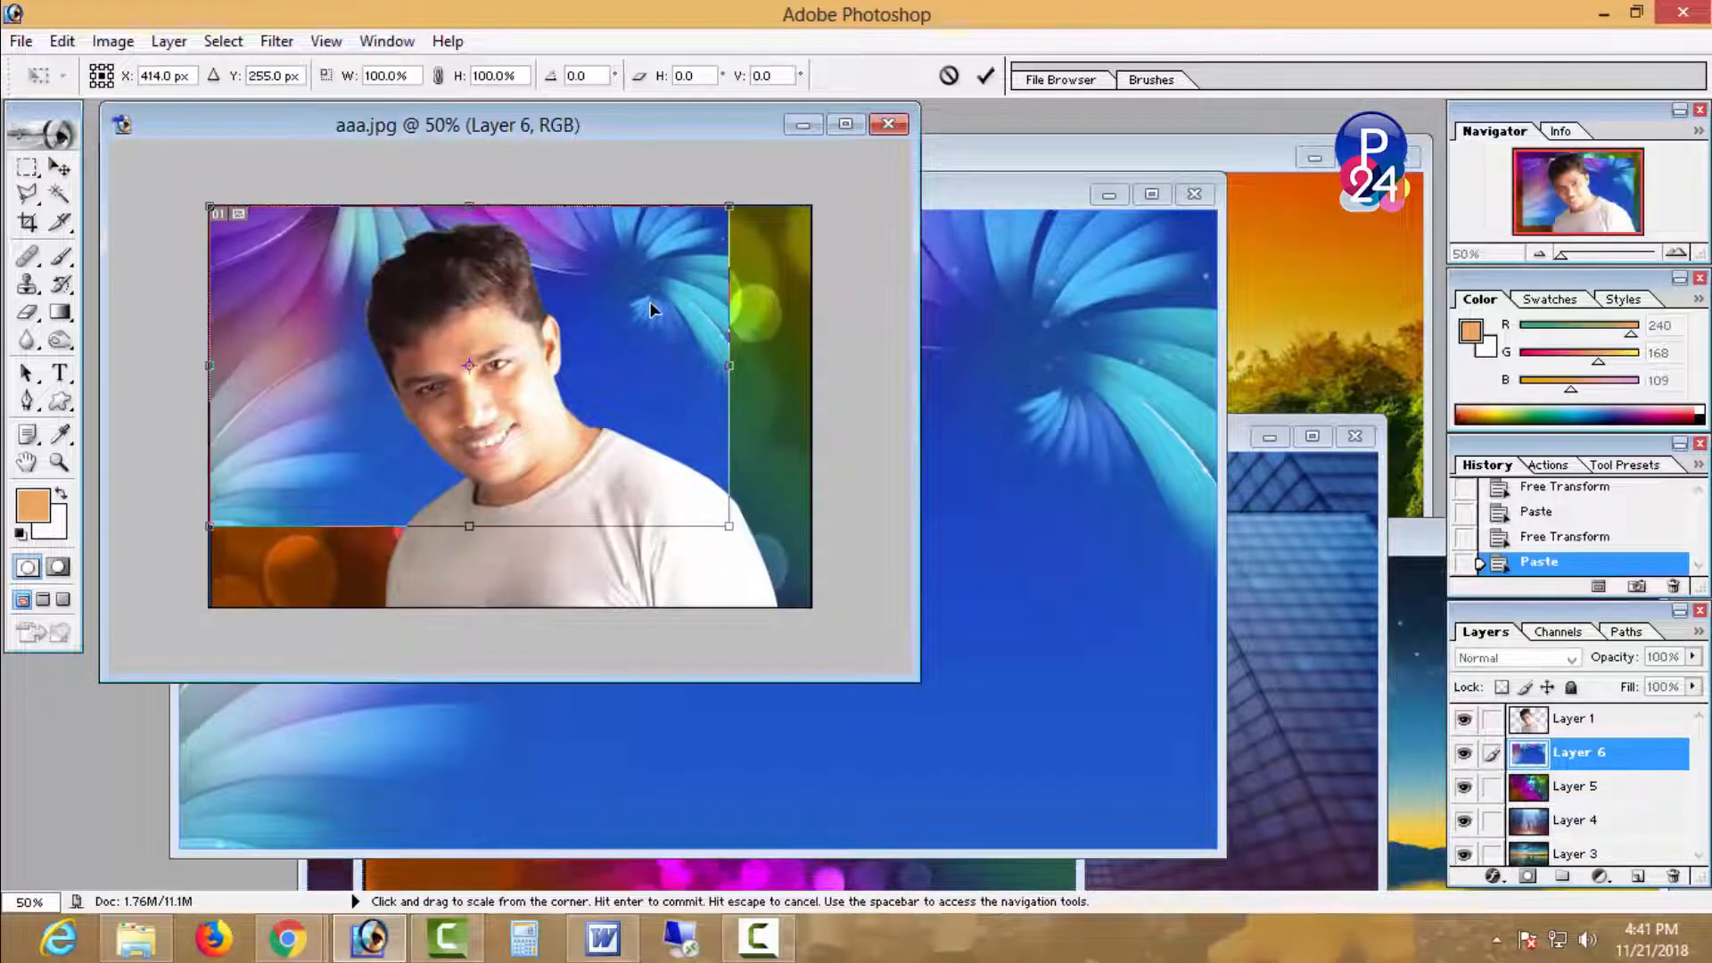
left_click_drag(730, 526, 823, 617)
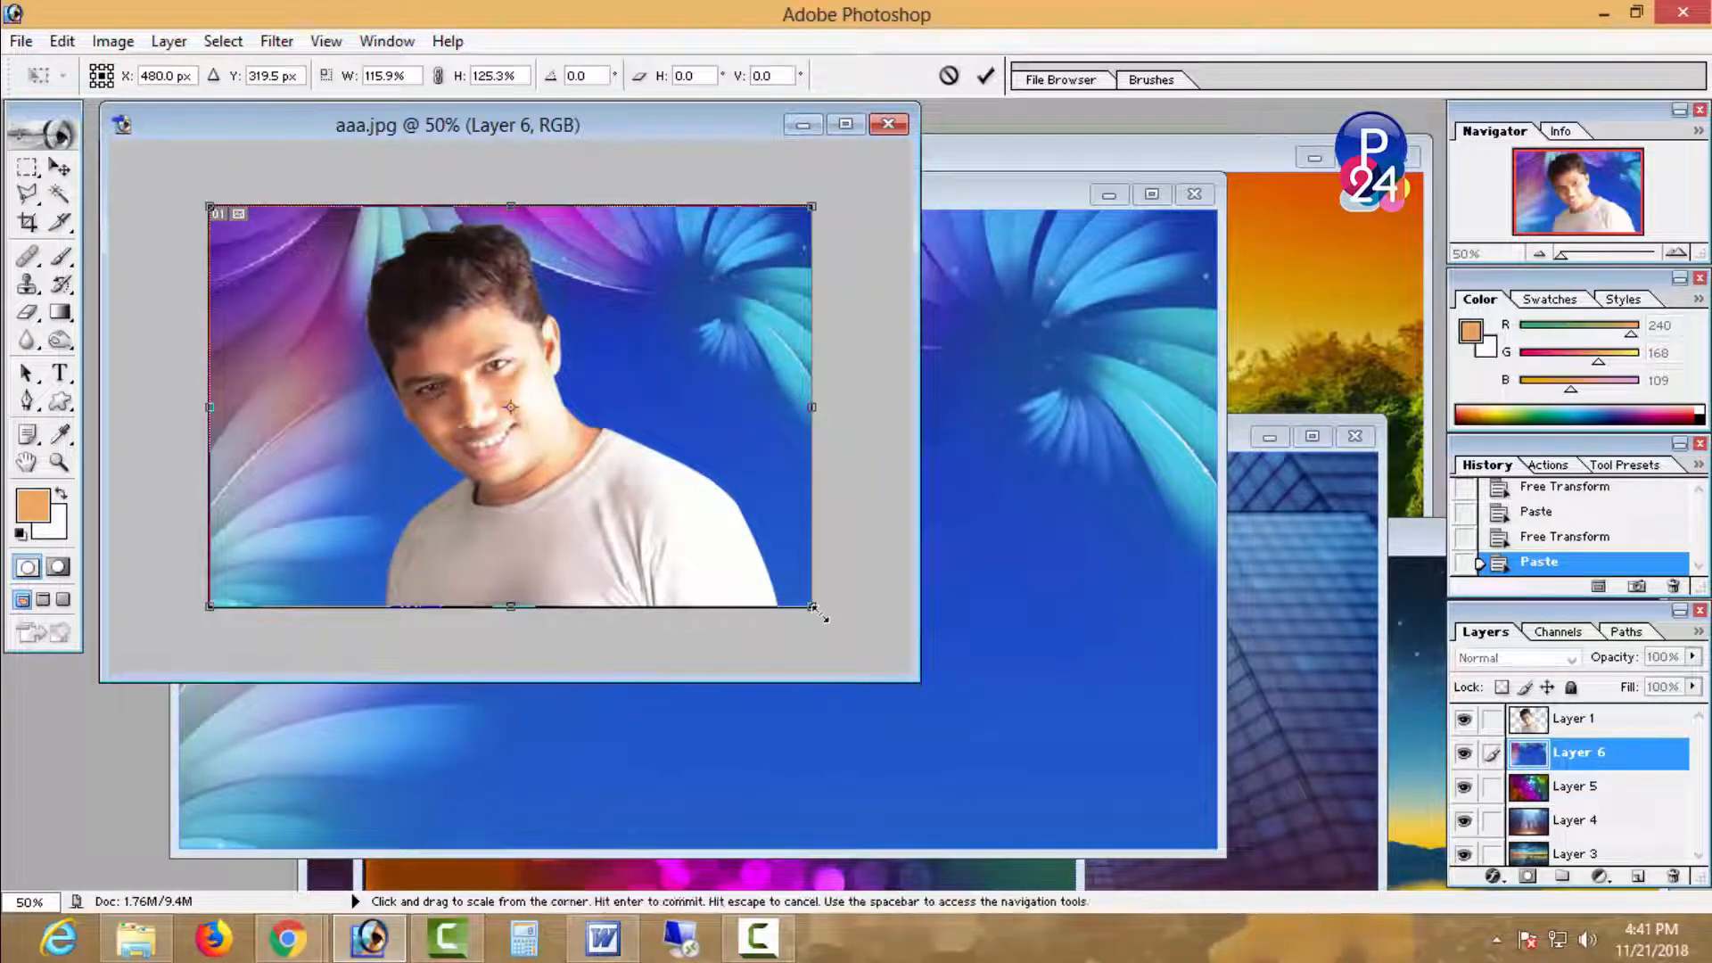
key("Return")
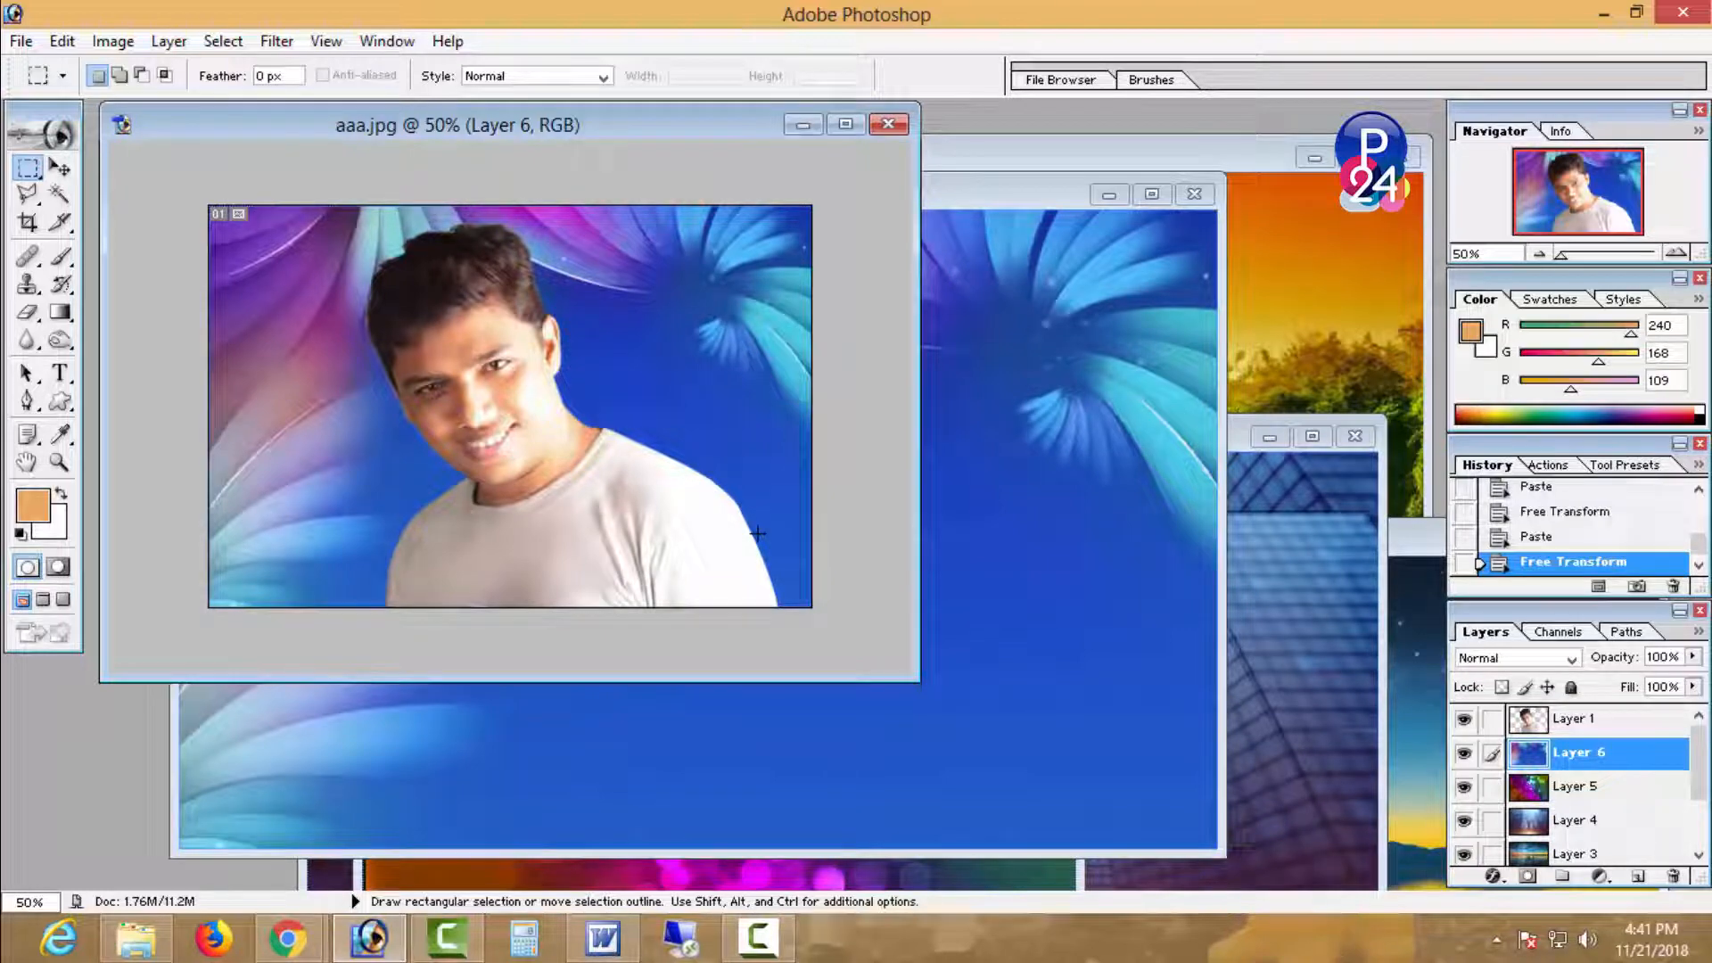
- Open 5.jpg from the Desktop and paste a copy of its entire canvas into aaa.jpg behind the man
key("ctrl+o")
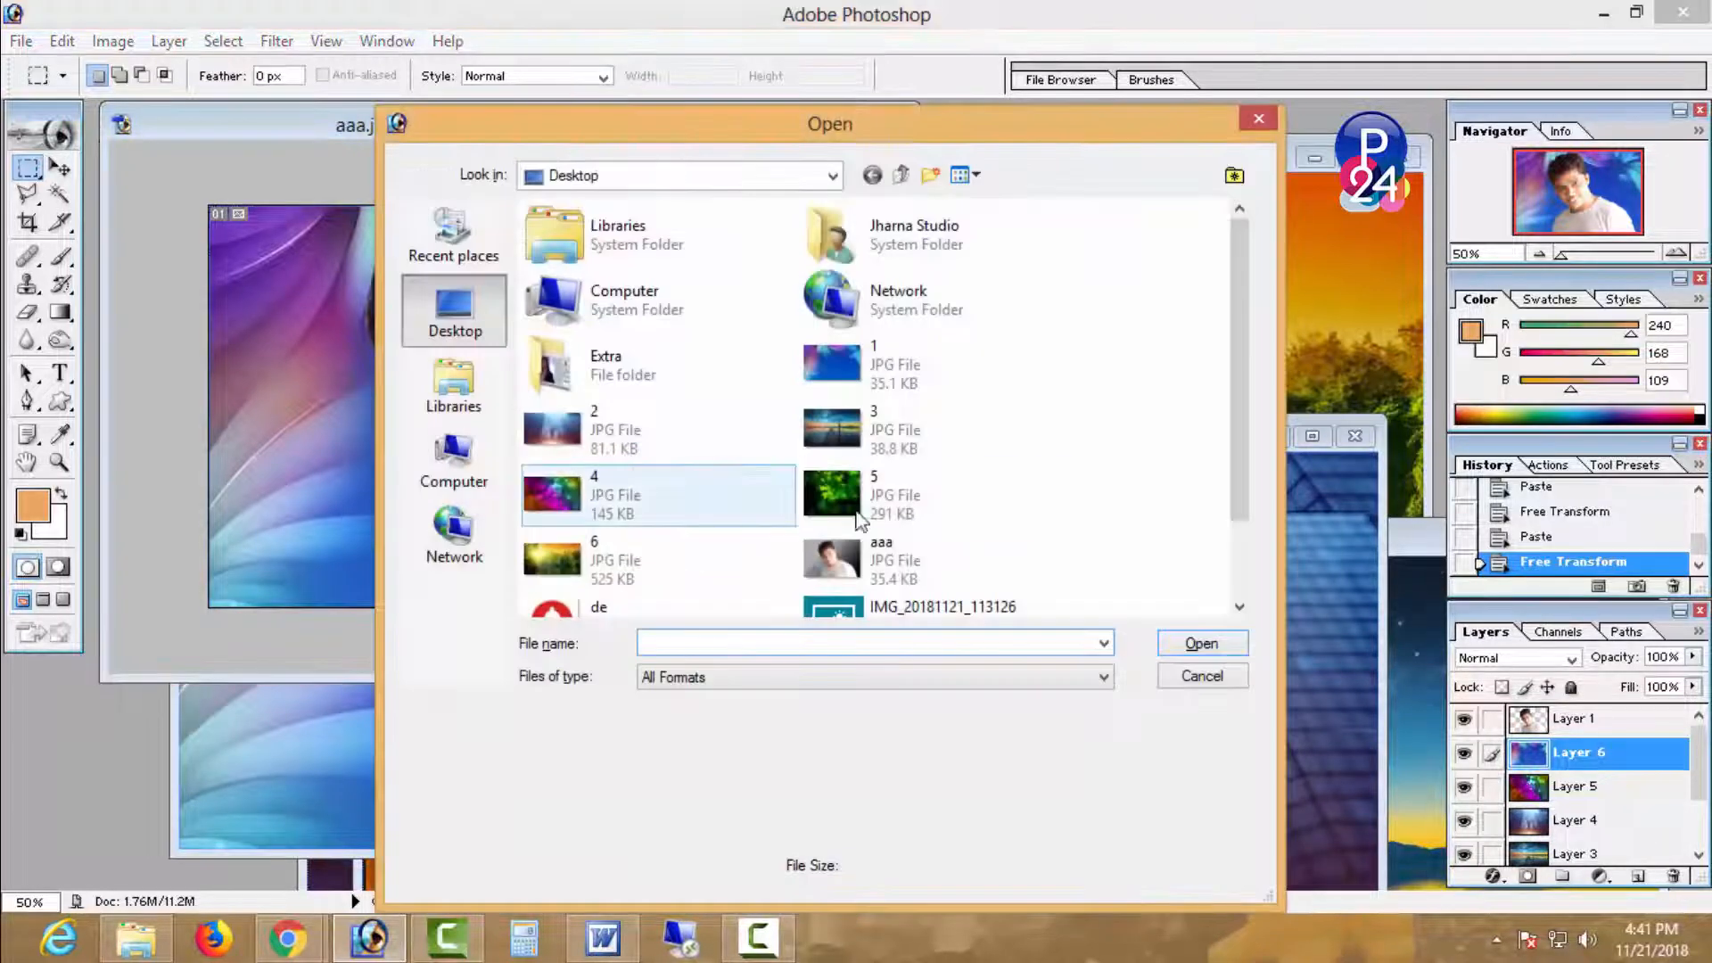
left_click(863, 495)
double_click(863, 496)
key("ctrl+a")
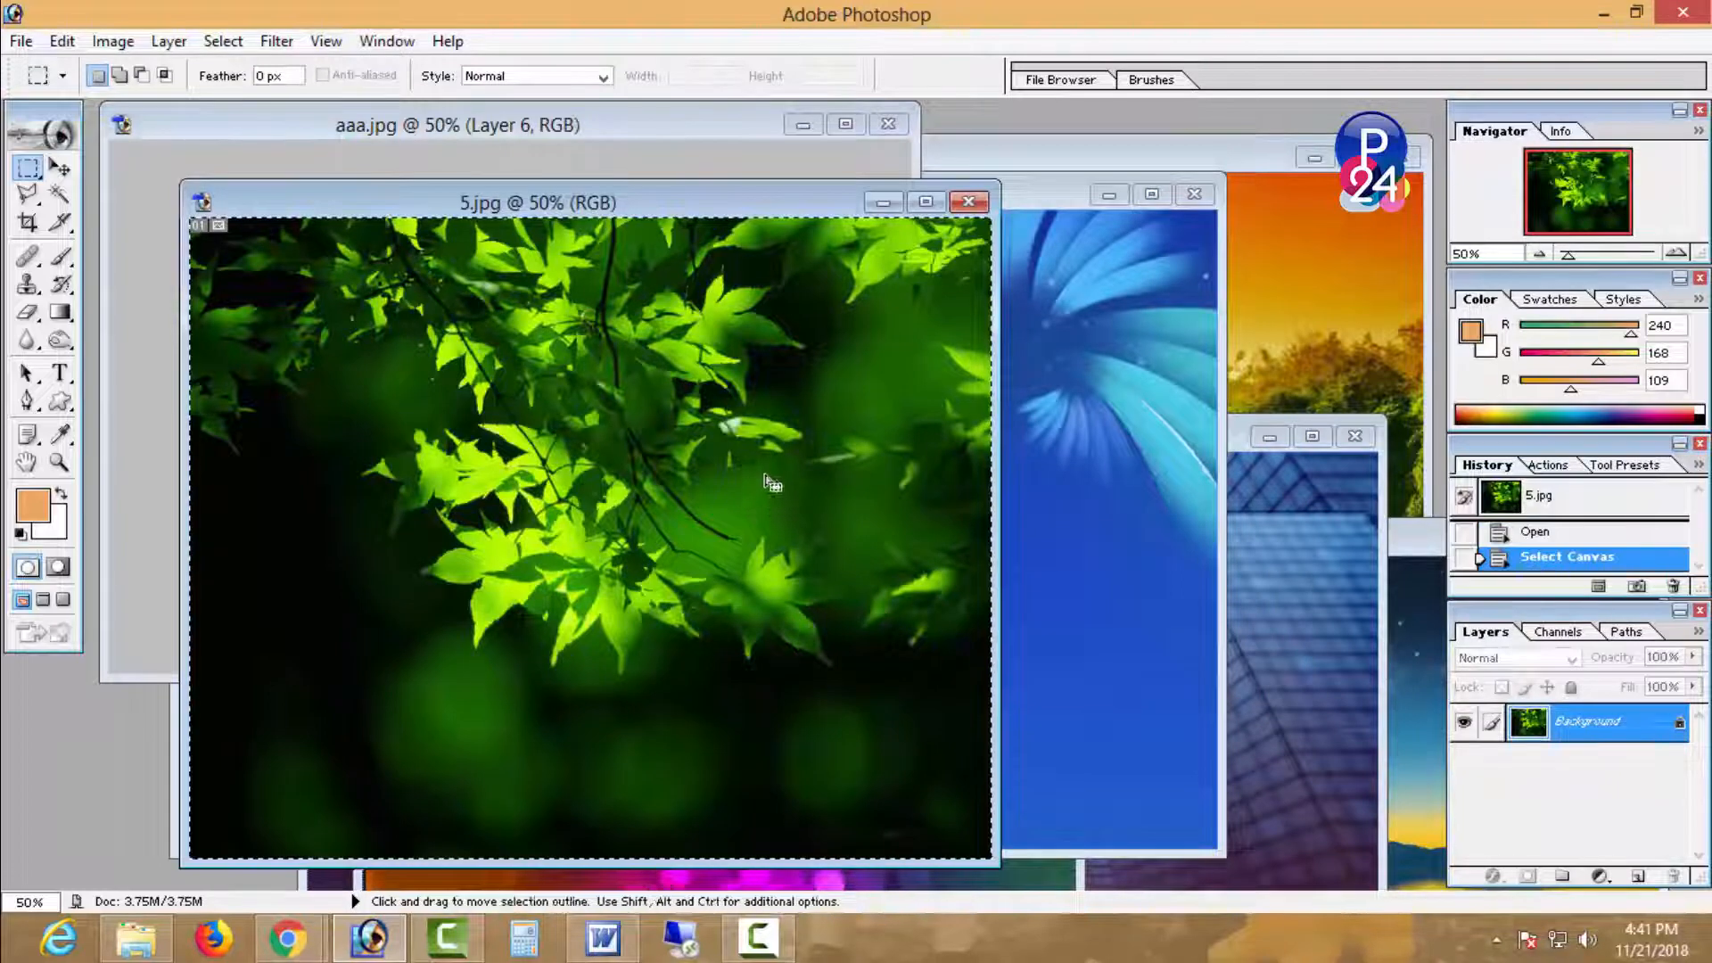
key("ctrl+c")
left_click(650, 174)
key("ctrl+v")
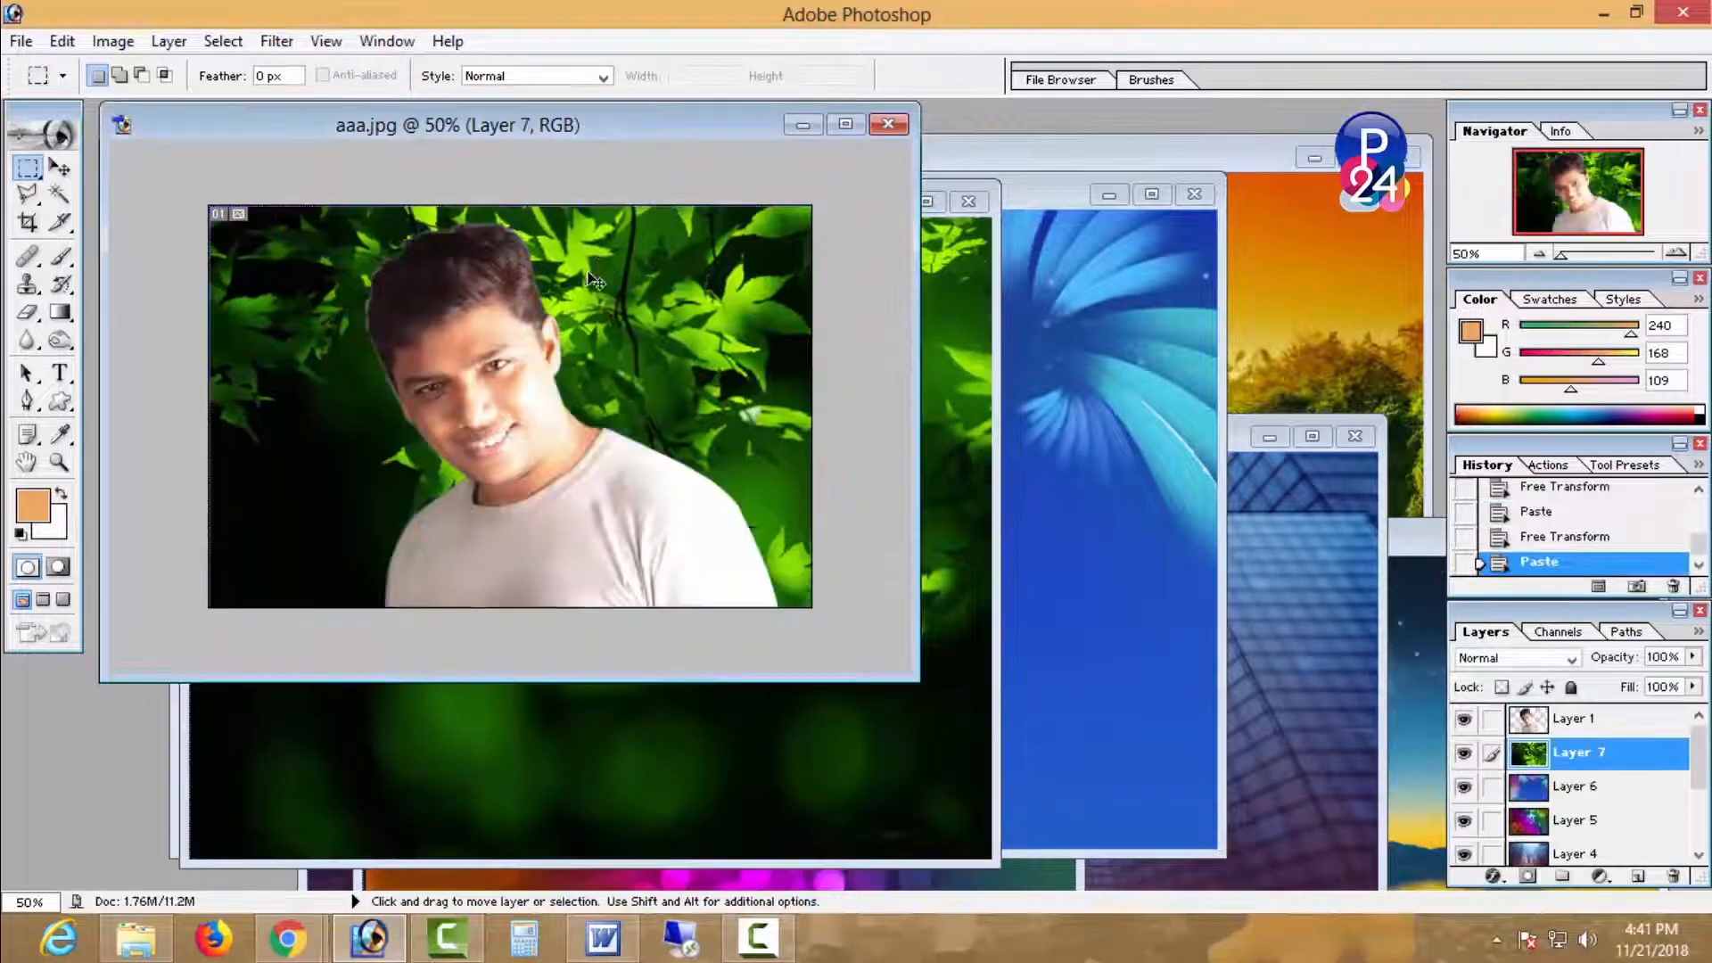
- Shift the green leaf image slightly up and to the left behind the man with Free Transform
key("ctrl+t")
left_click_drag(644, 352, 626, 343)
key("Return")
- Apply a Gaussian Blur with a radius of 7.5 pixels to the green leaf background layer
left_click(276, 41)
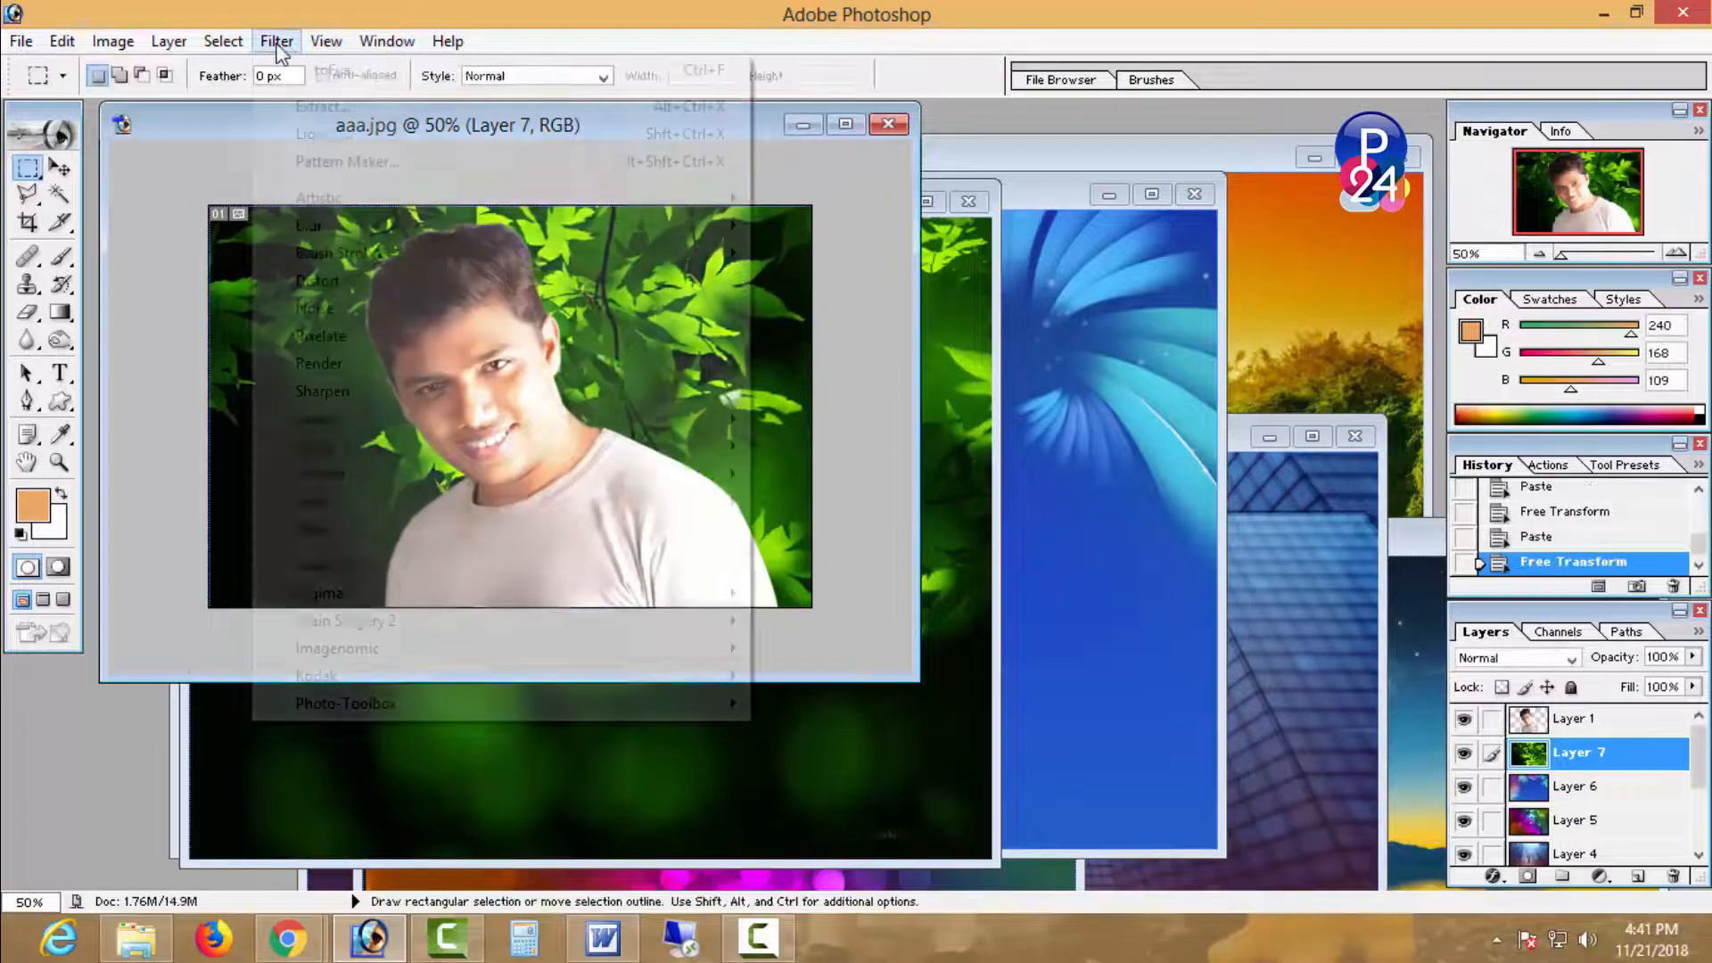
mouse_move(397, 229)
left_click(781, 281)
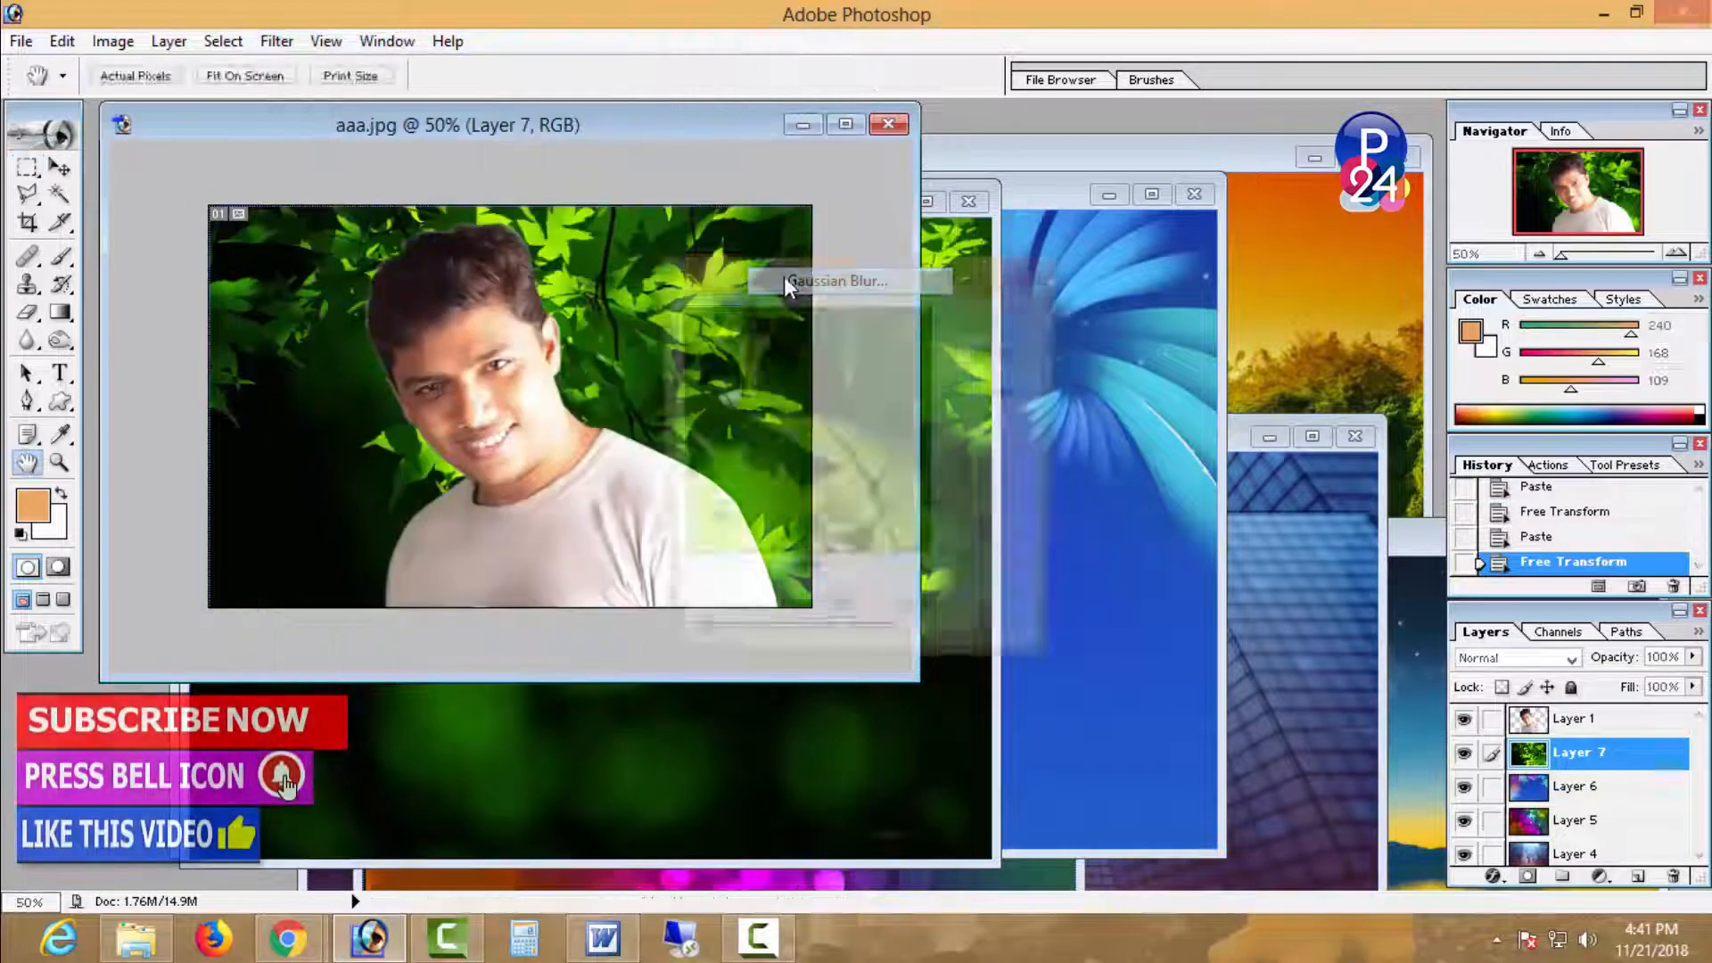
left_click_drag(744, 652, 753, 652)
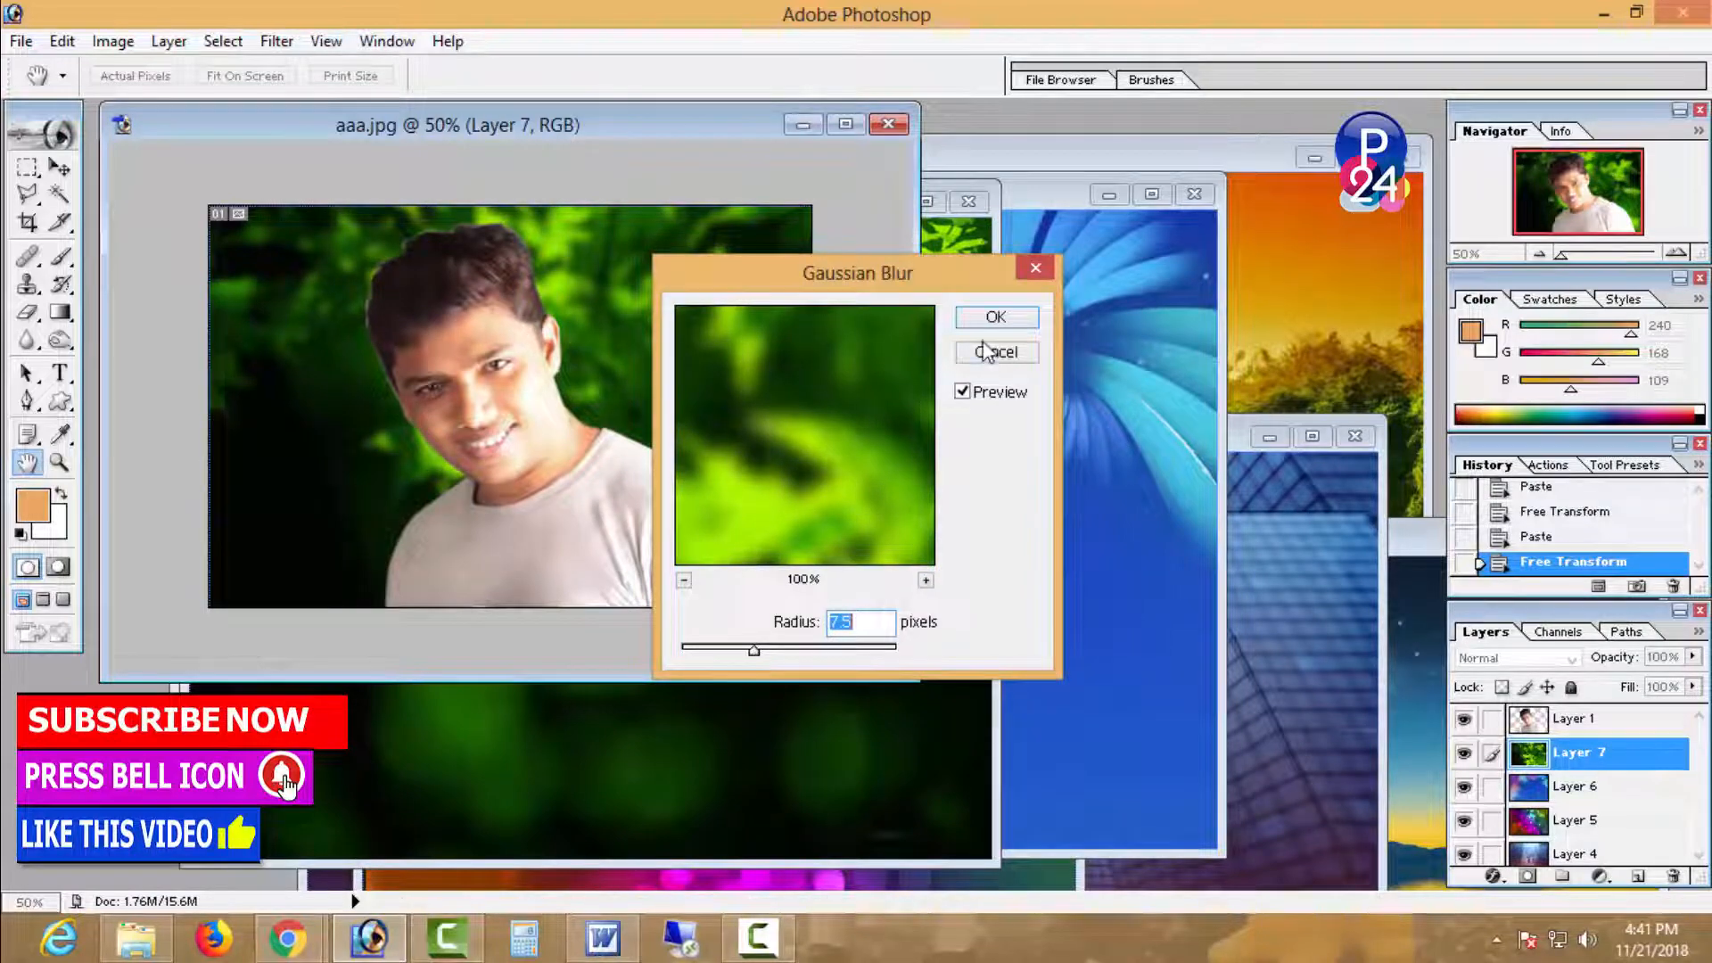
left_click(995, 321)
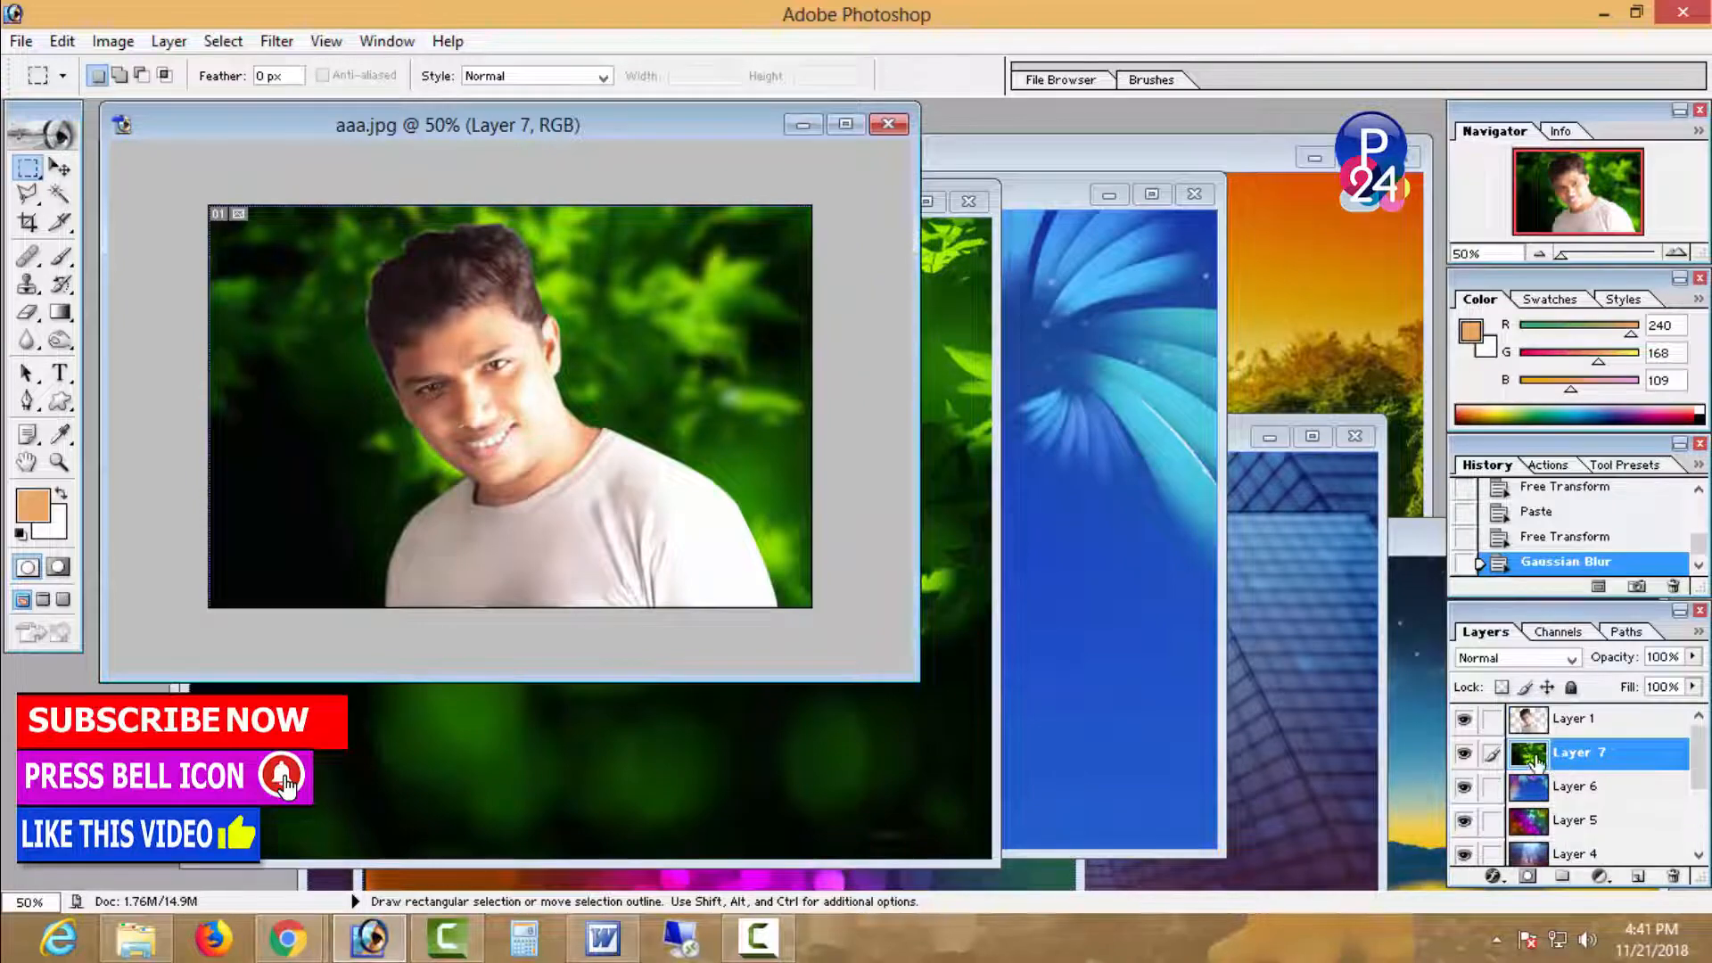
- Hide Layers 7, 6, 5, 4 and 3 one by one so the sunlit forest of Layer 2 shows behind the man
left_click(1463, 756)
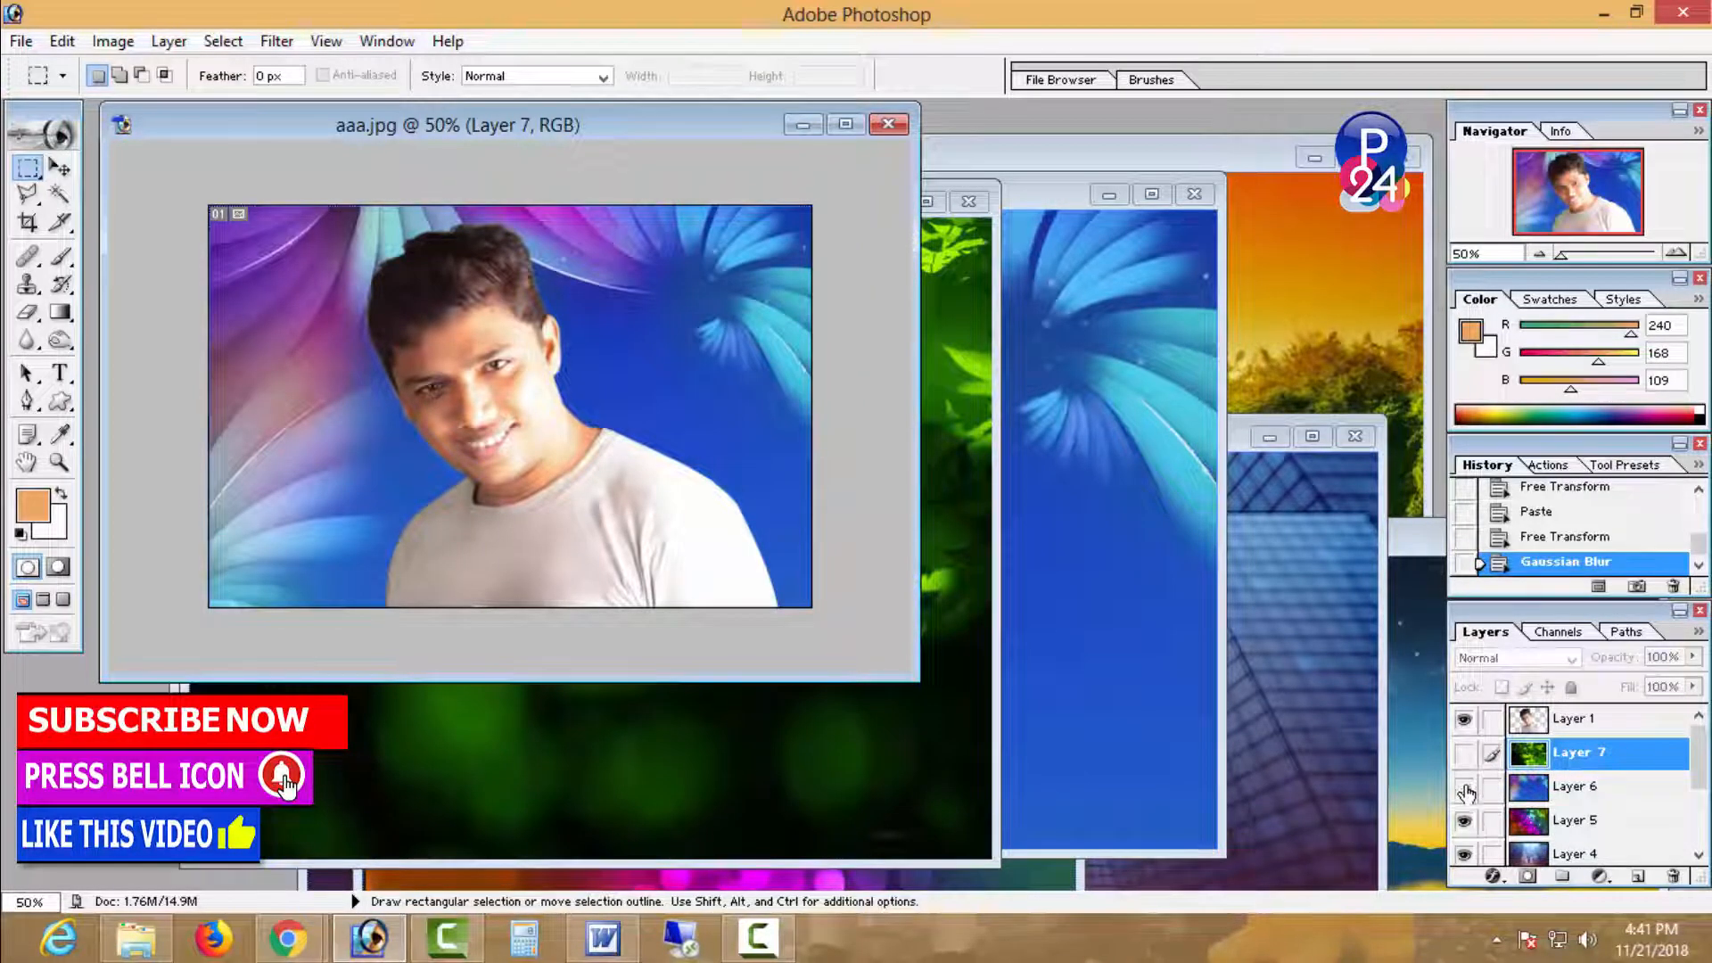
left_click(1465, 787)
scroll(1485, 773, "down", 1)
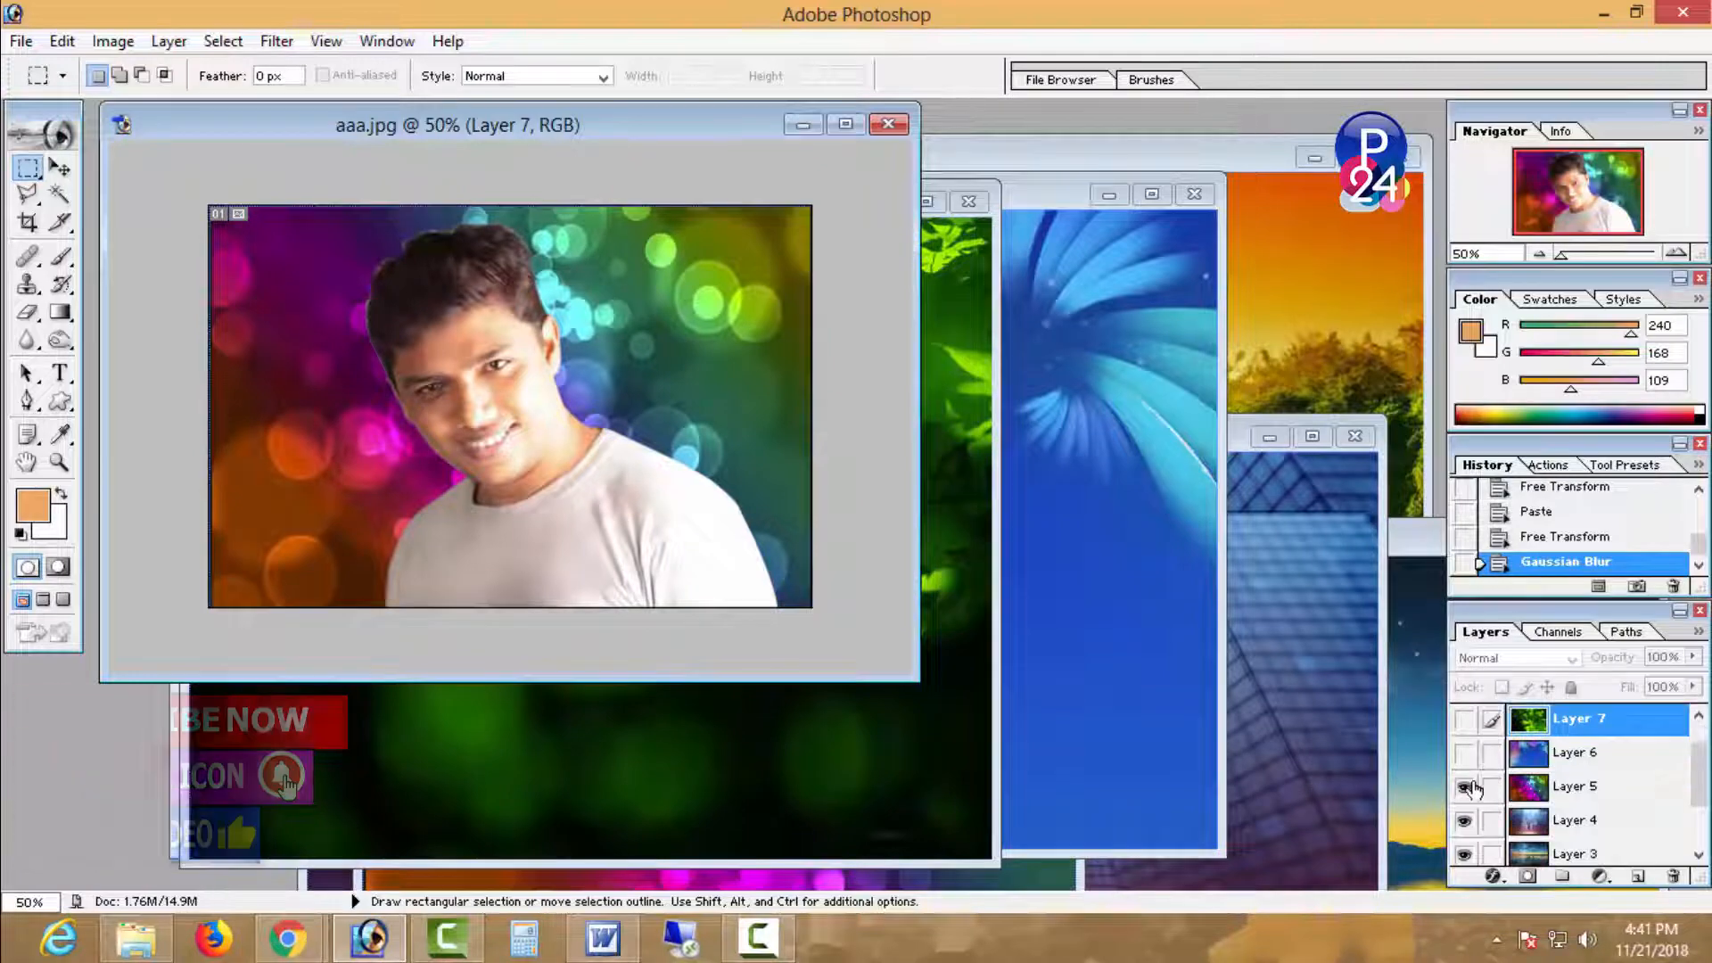
left_click(1463, 786)
scroll(1467, 796, "down", 1)
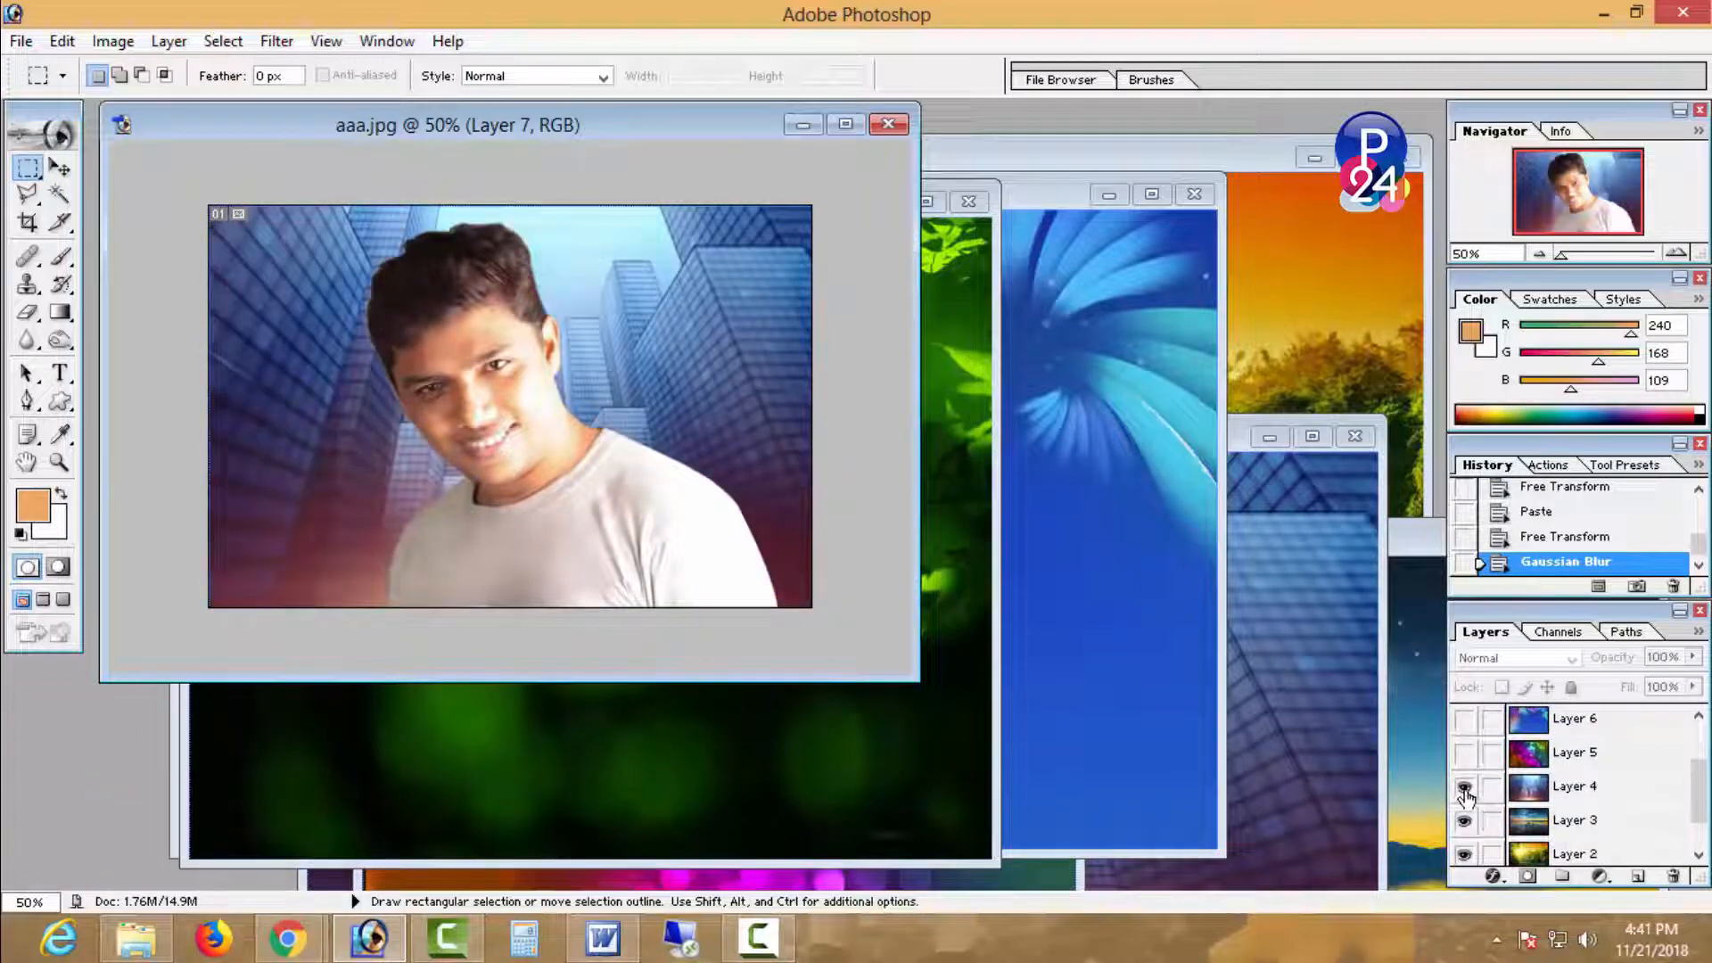
left_click(1465, 787)
scroll(1466, 798, "down", 1)
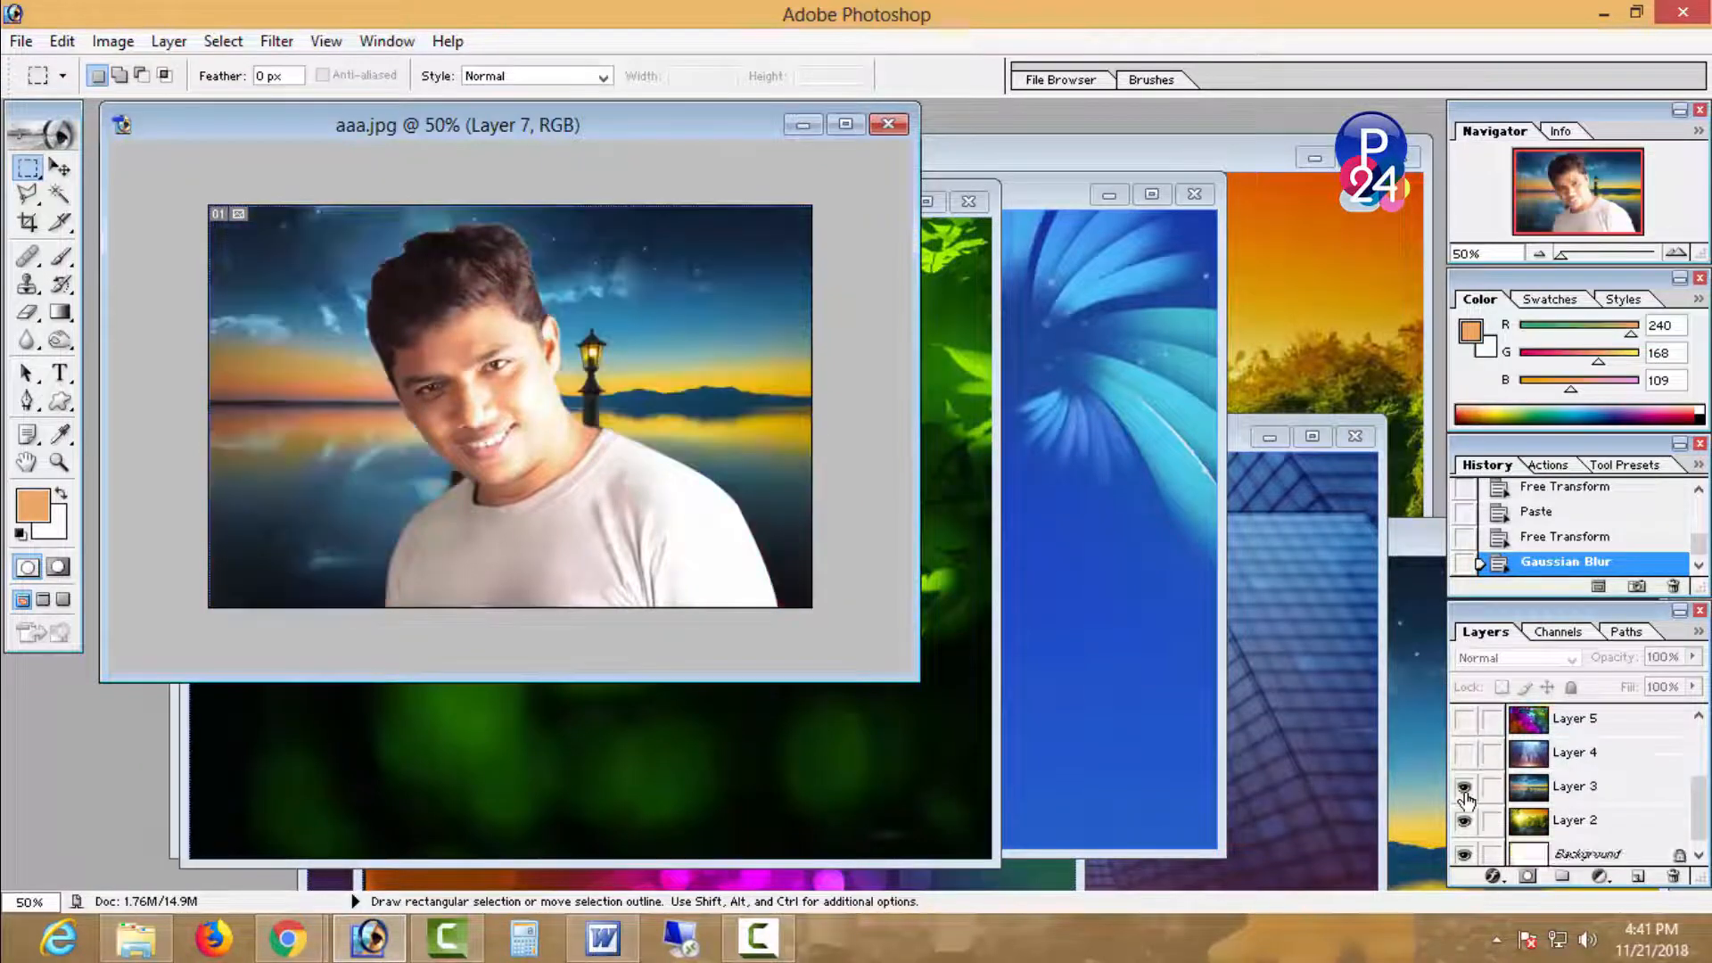
left_click(1464, 792)
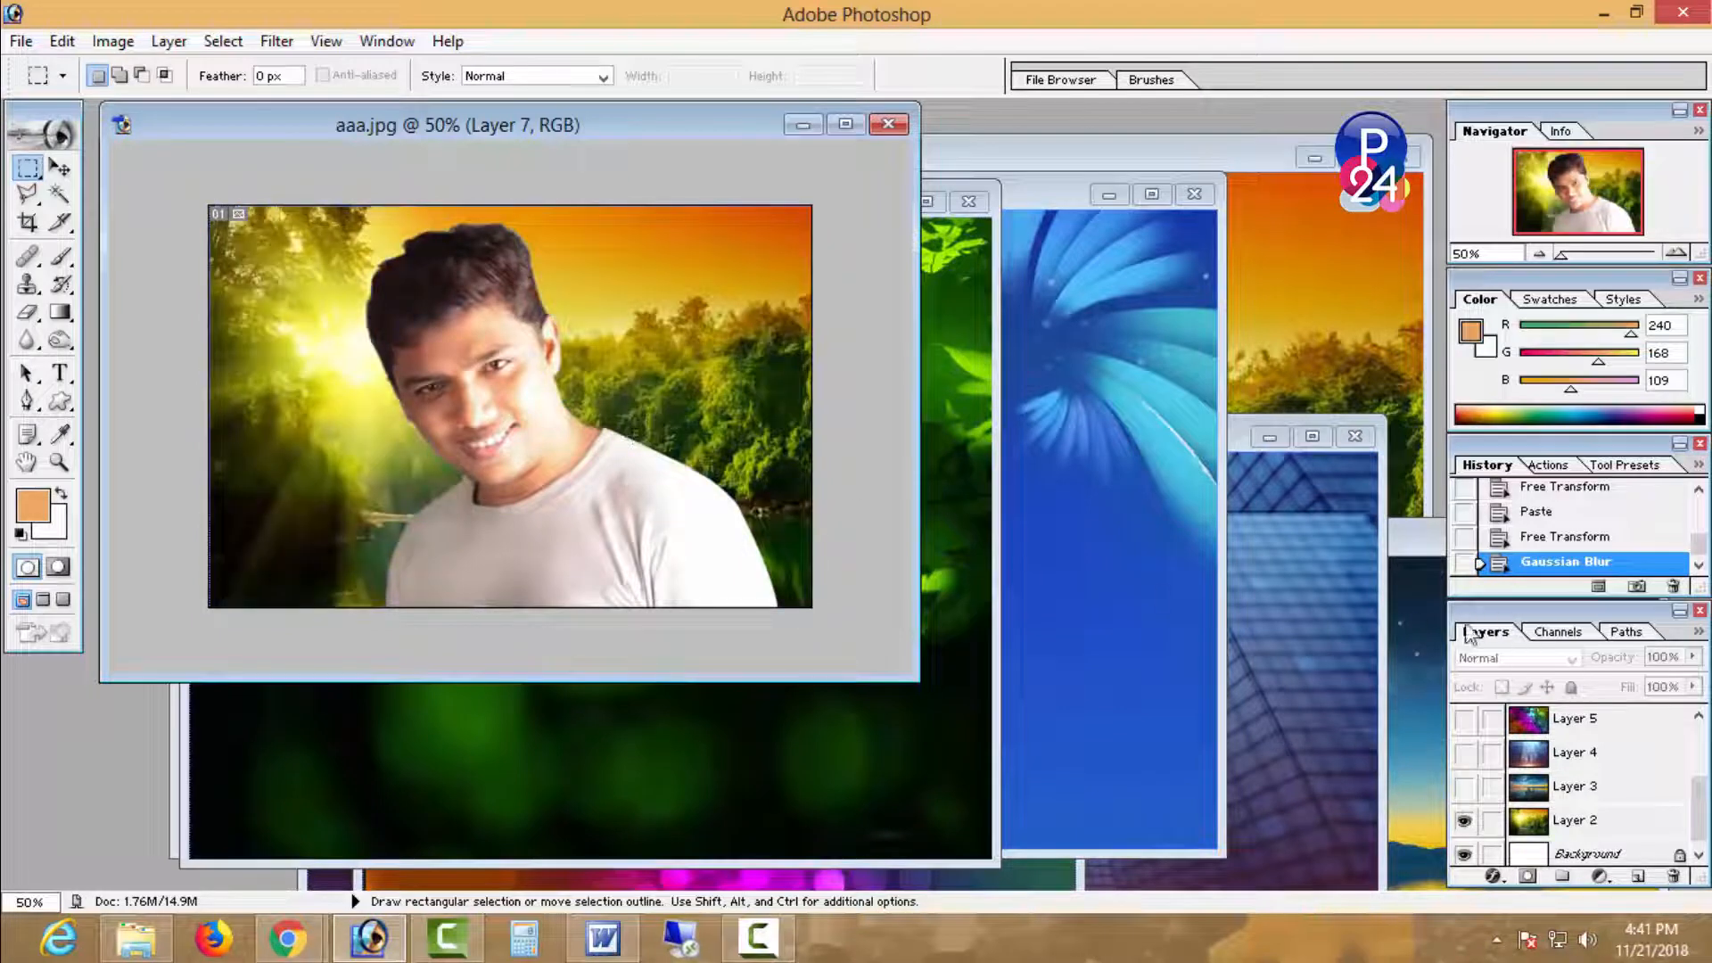
left_click(1464, 787)
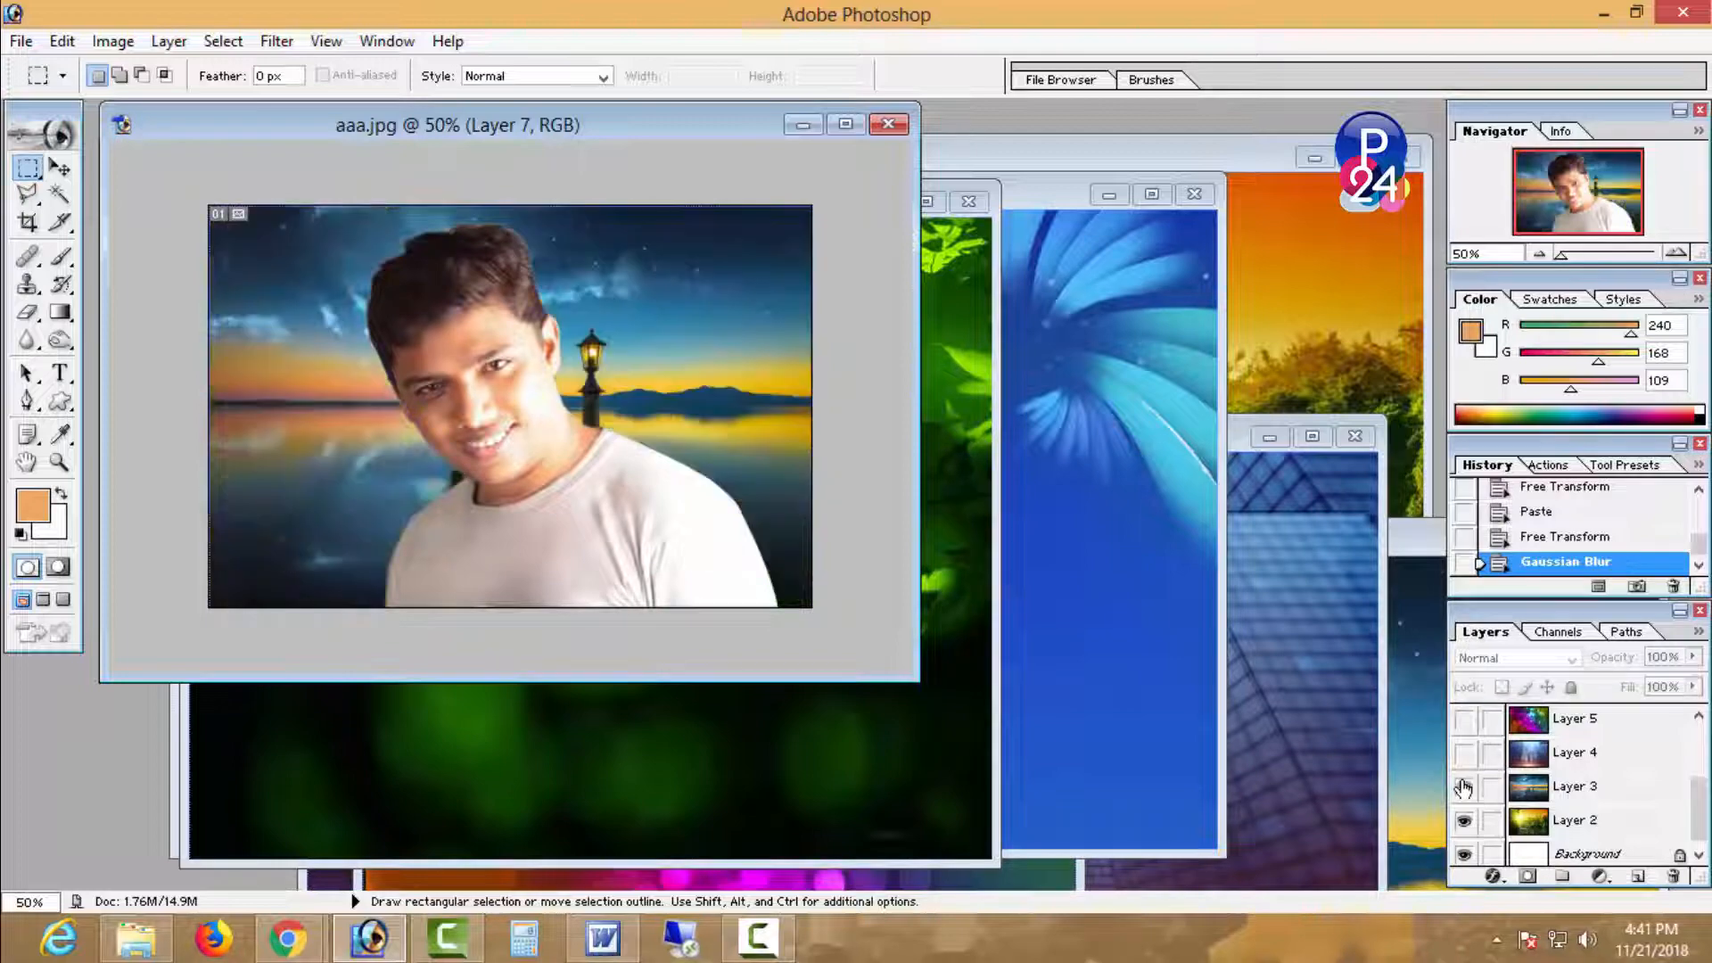
left_click(1464, 788)
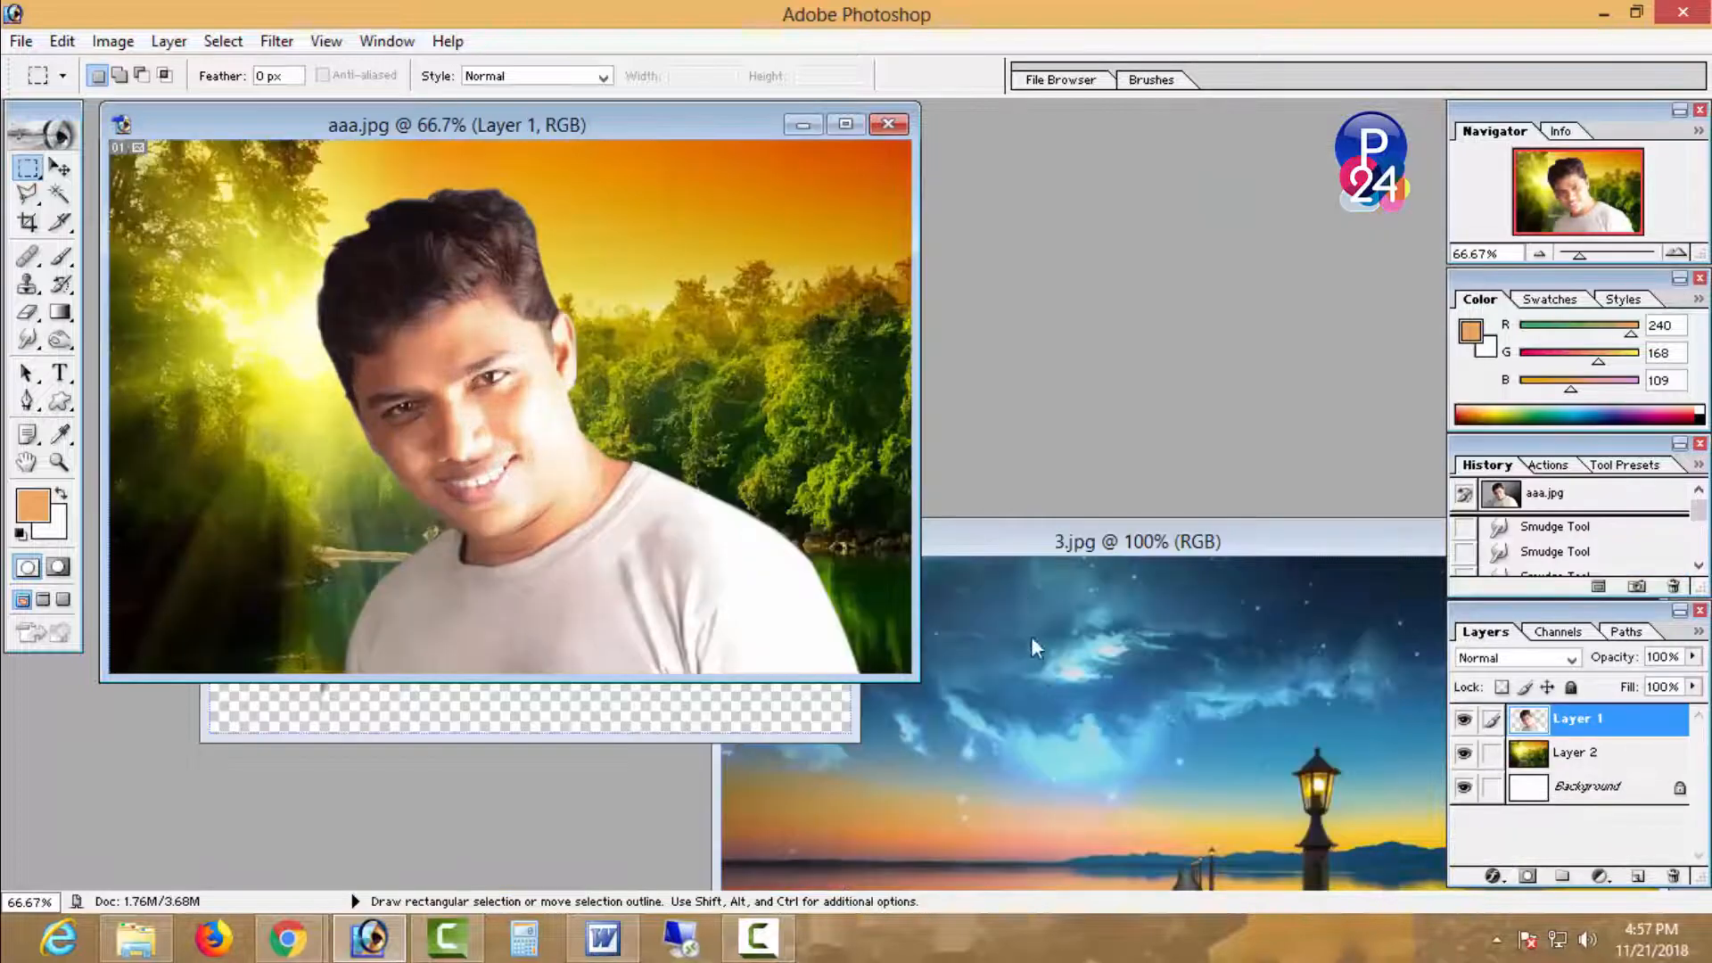
- Close 3.jpg and the transparent-background hair image, and arrange aaa.jpg and the Untitled-1 hair image side by side
key("ctrl+a")
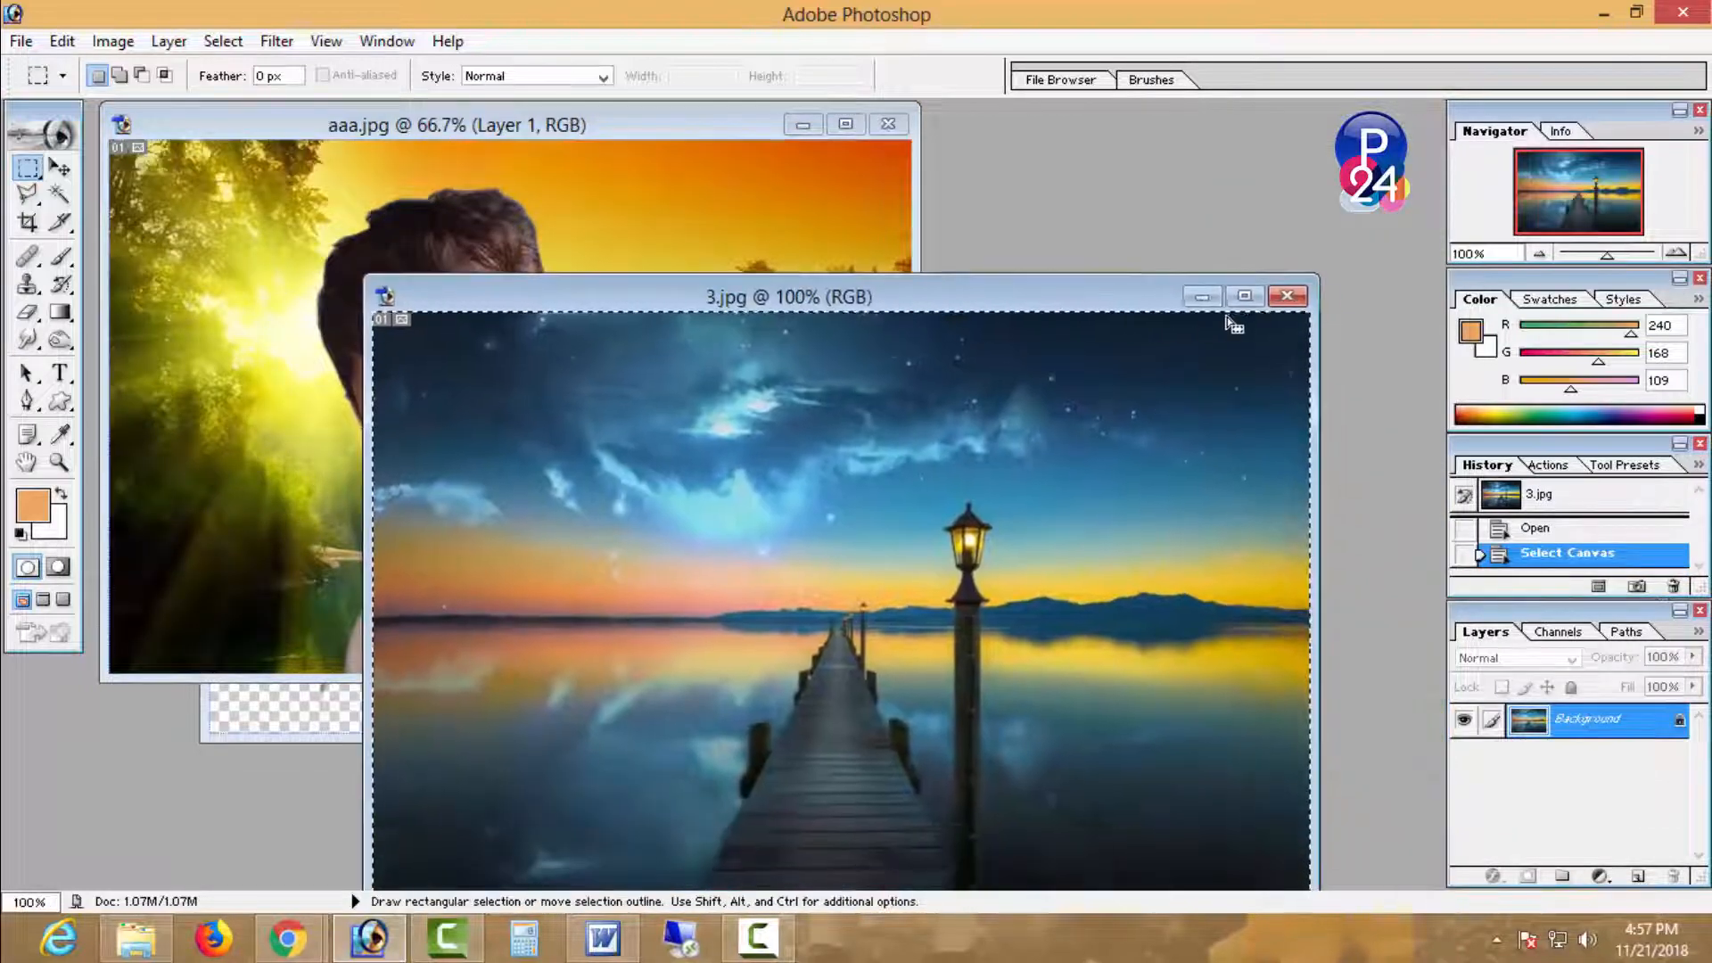
left_click(1287, 296)
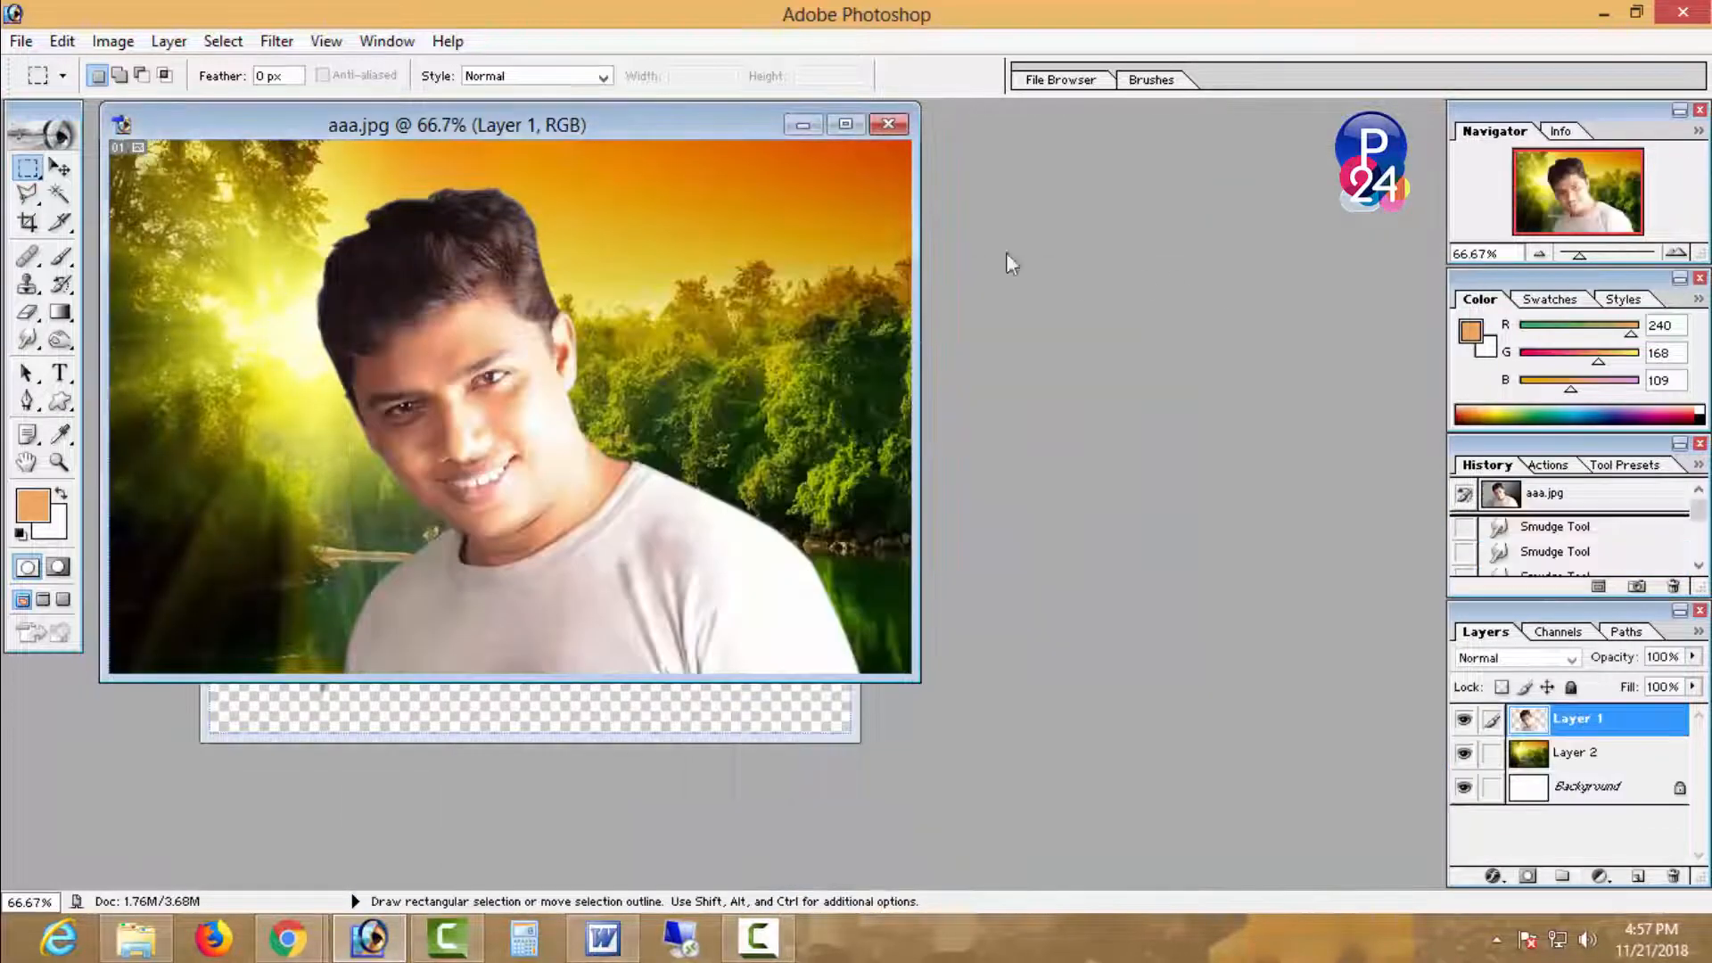
left_click_drag(613, 133, 1128, 175)
left_click(442, 451)
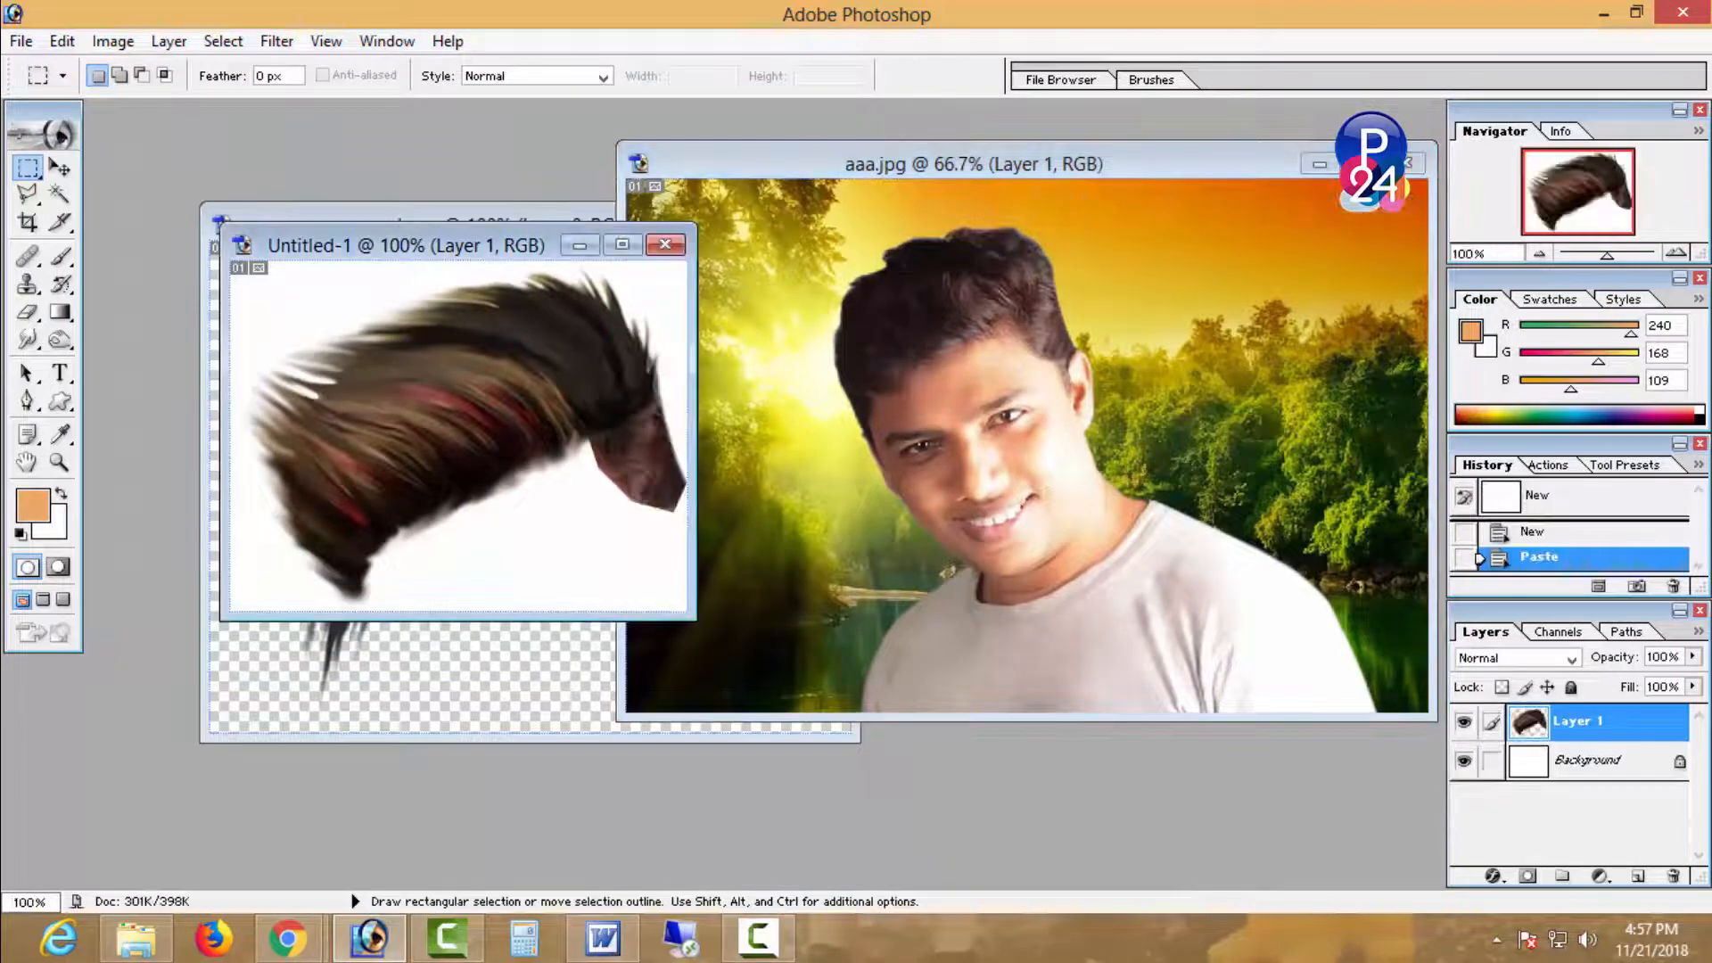
left_click(465, 654)
left_click(827, 223)
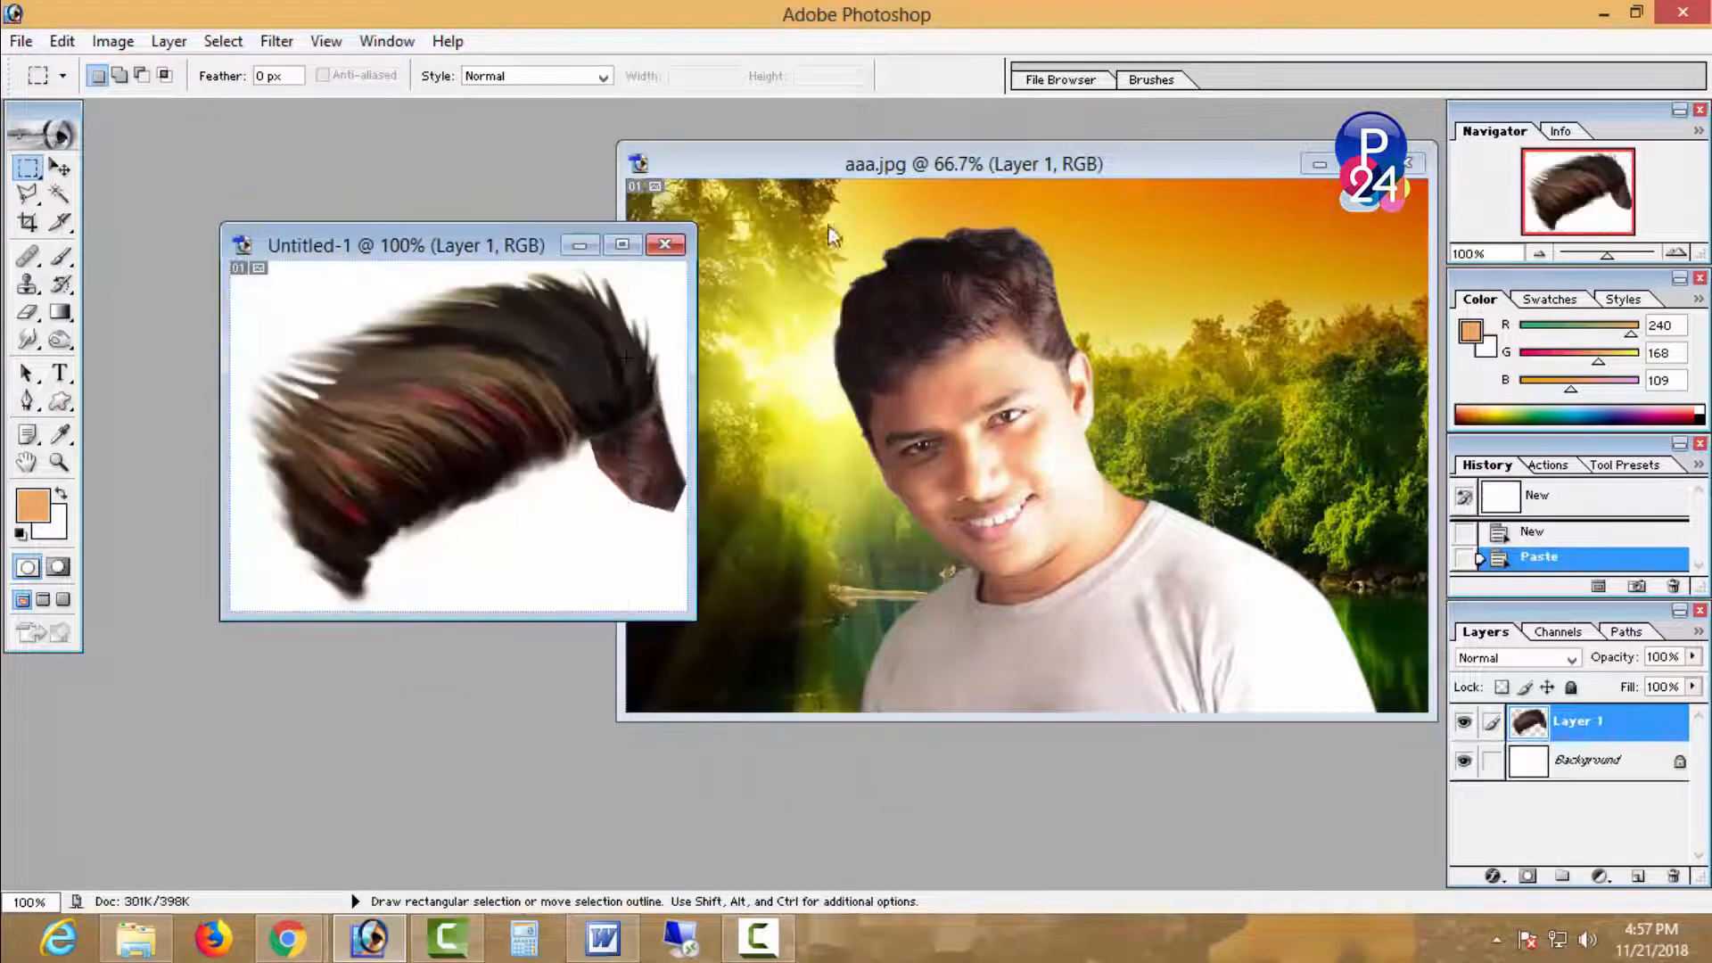
left_click_drag(426, 257, 407, 227)
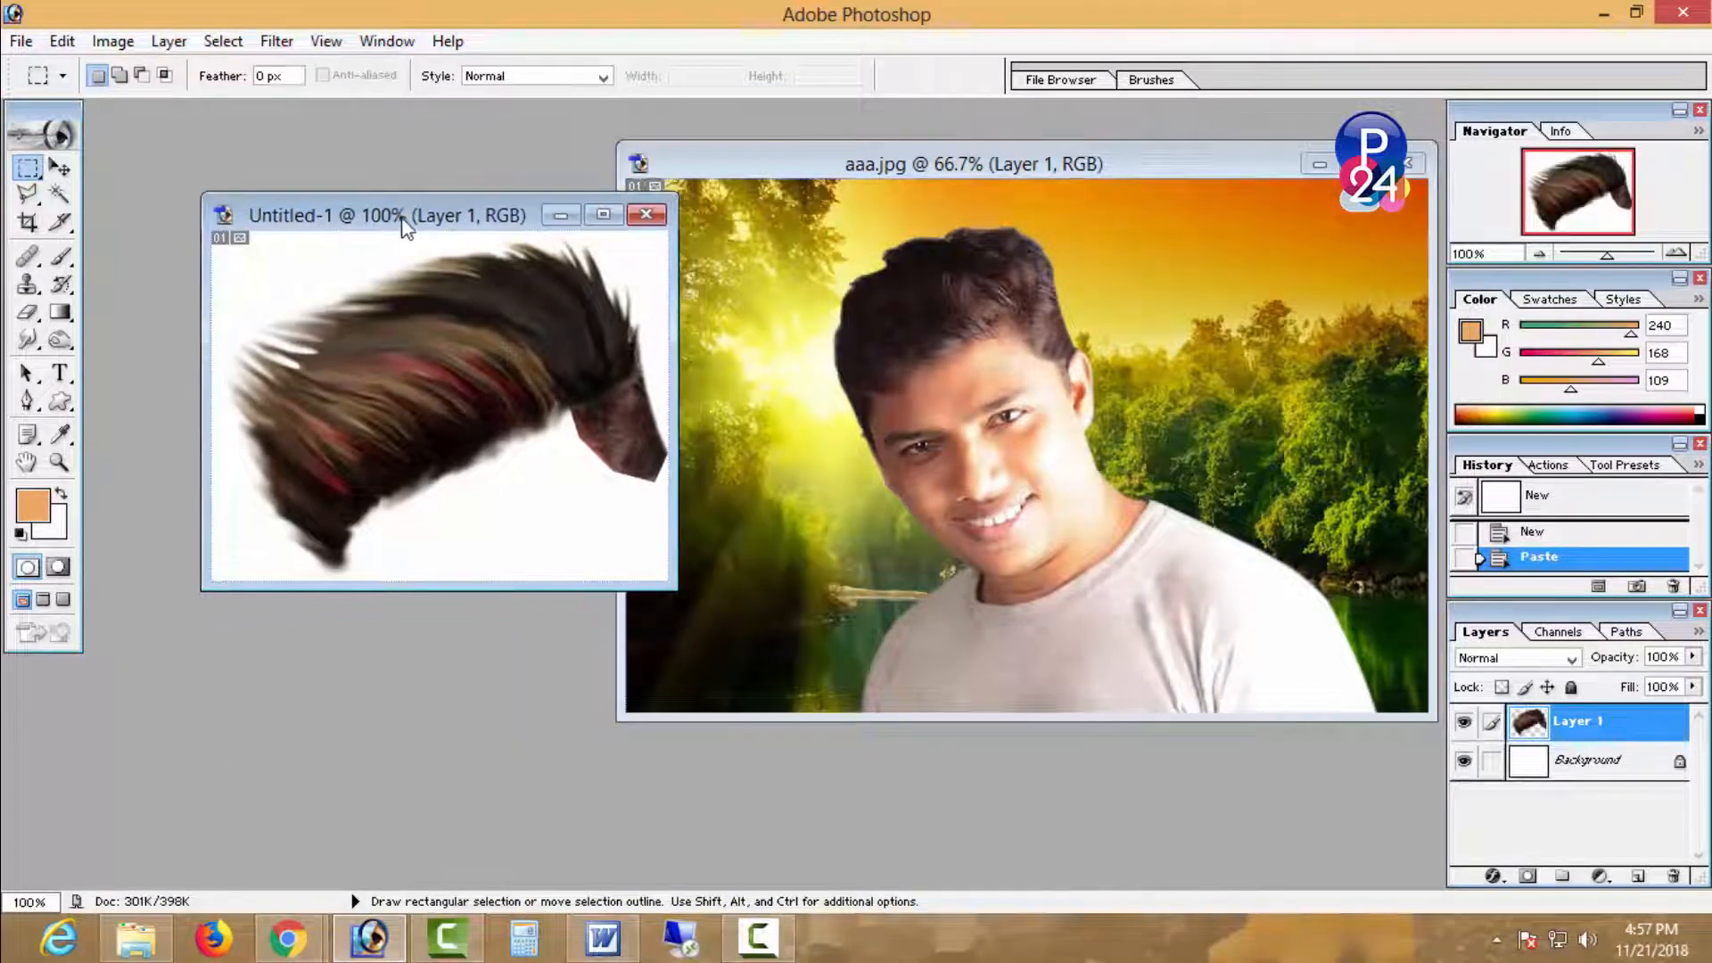
- Copy the entire canvas of the Untitled-1 hair image and paste it into the maximized aaa.jpg above the man's layer
key("ctrl+a")
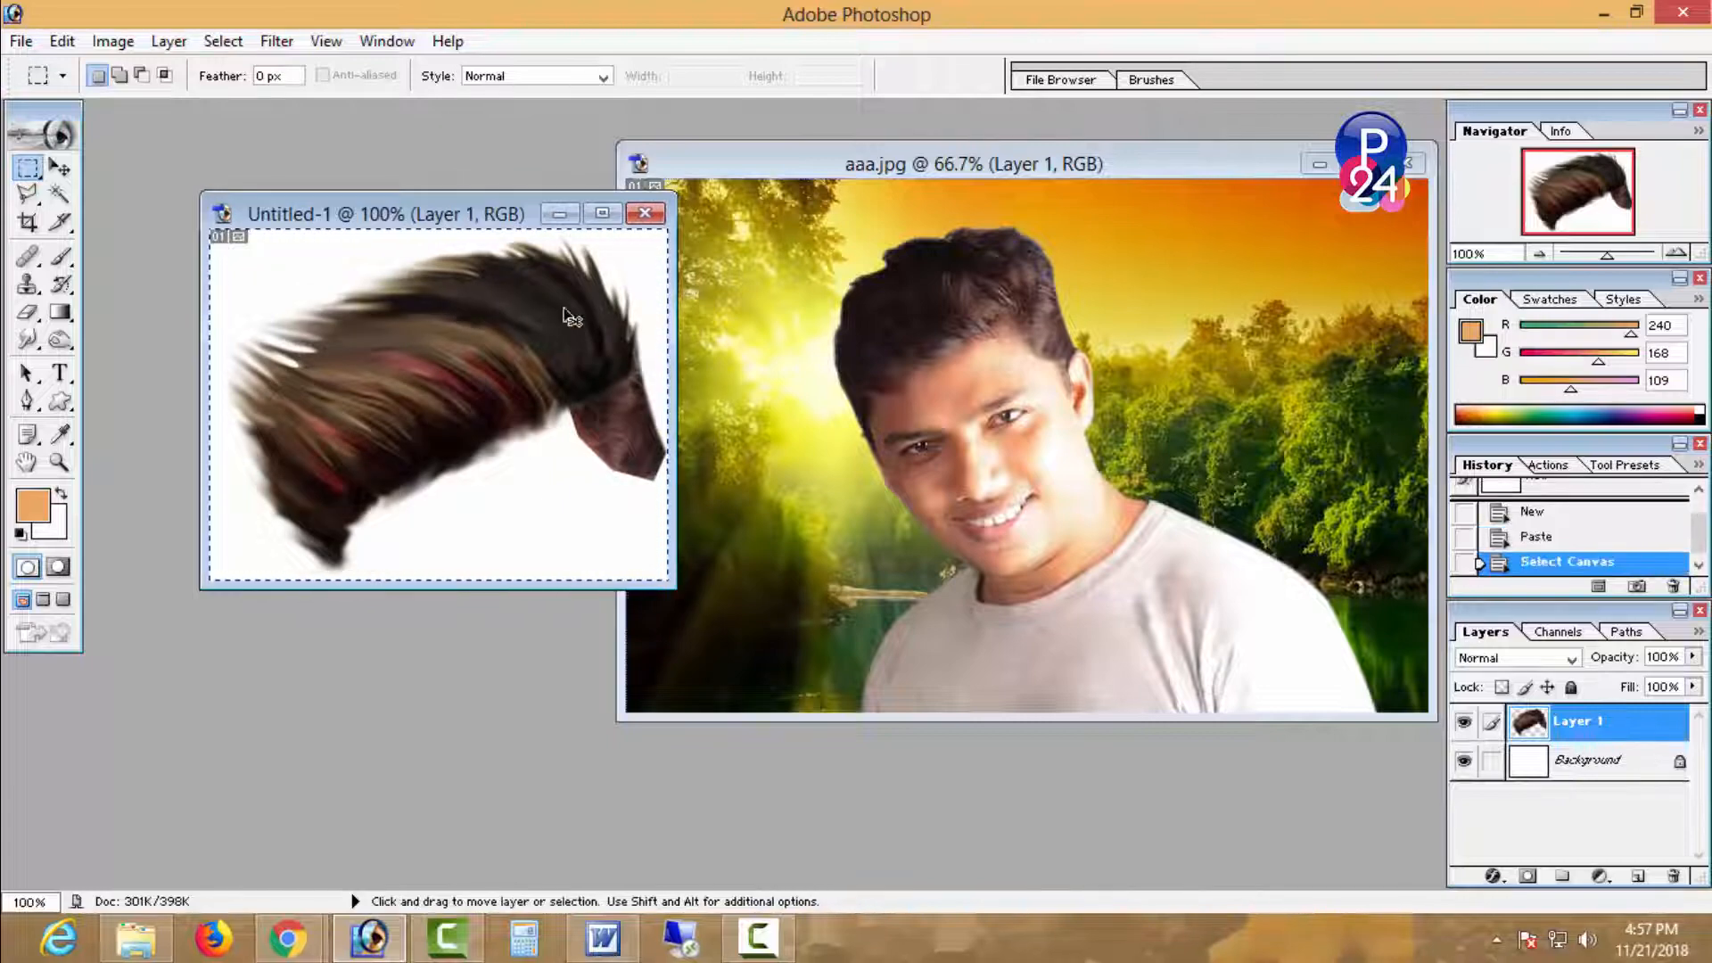
left_click(1049, 309)
left_click(1362, 163)
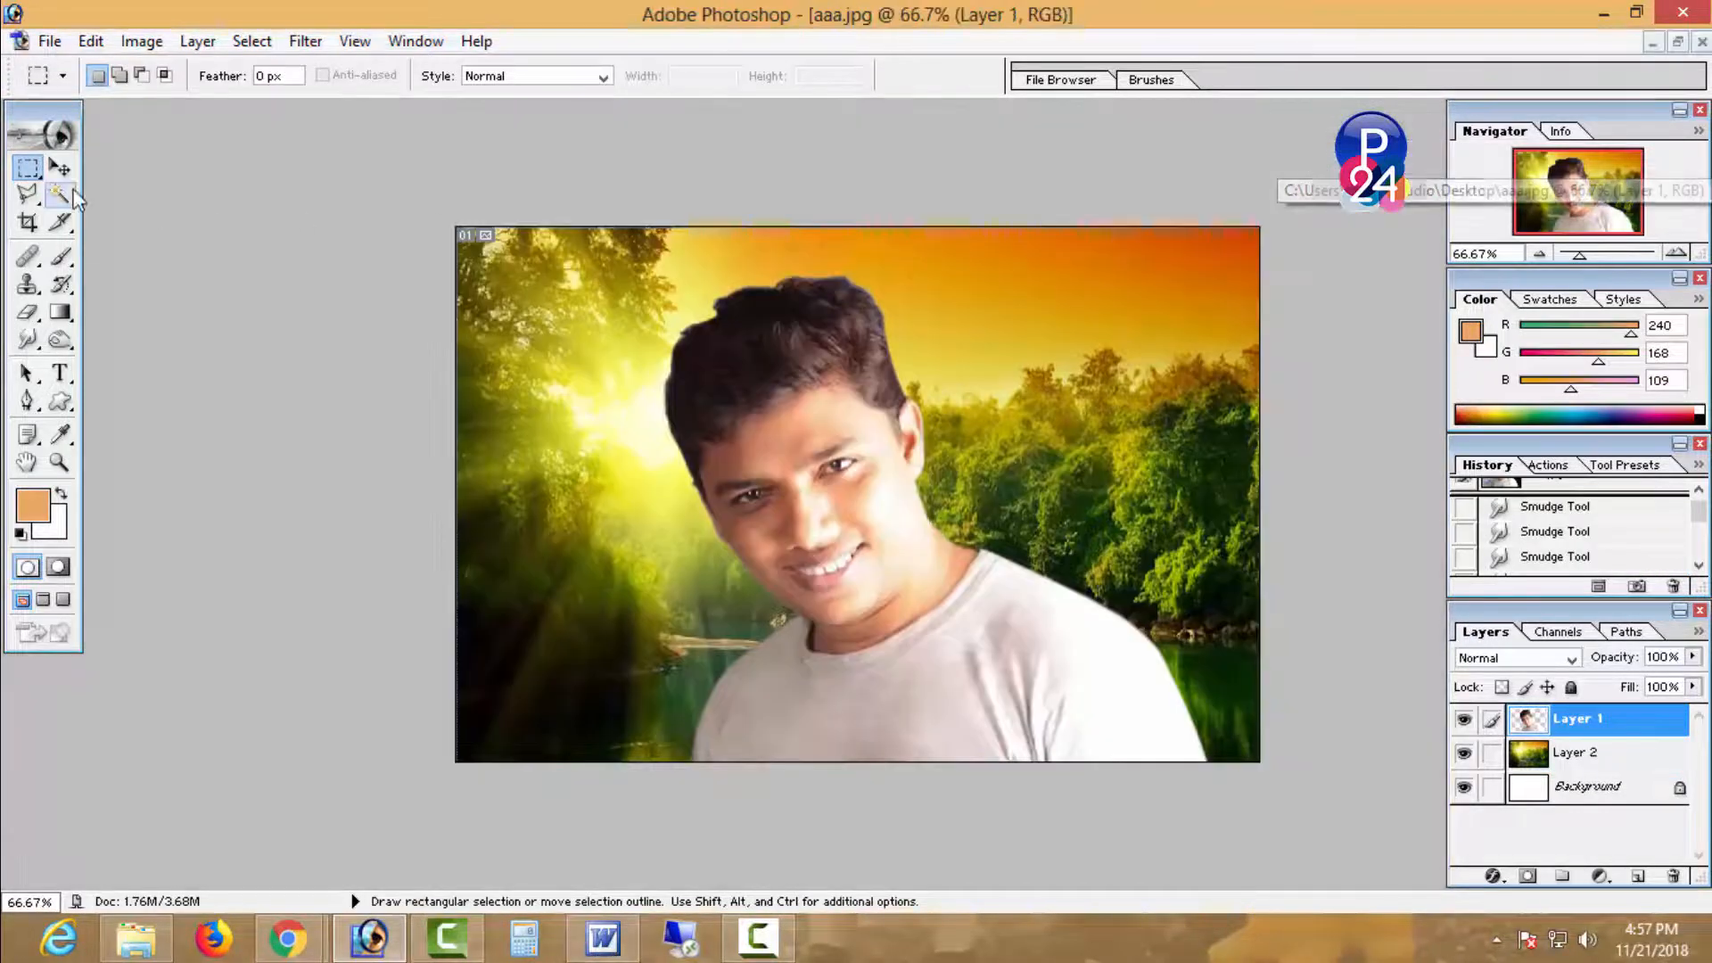
left_click(59, 167)
key("ctrl+v")
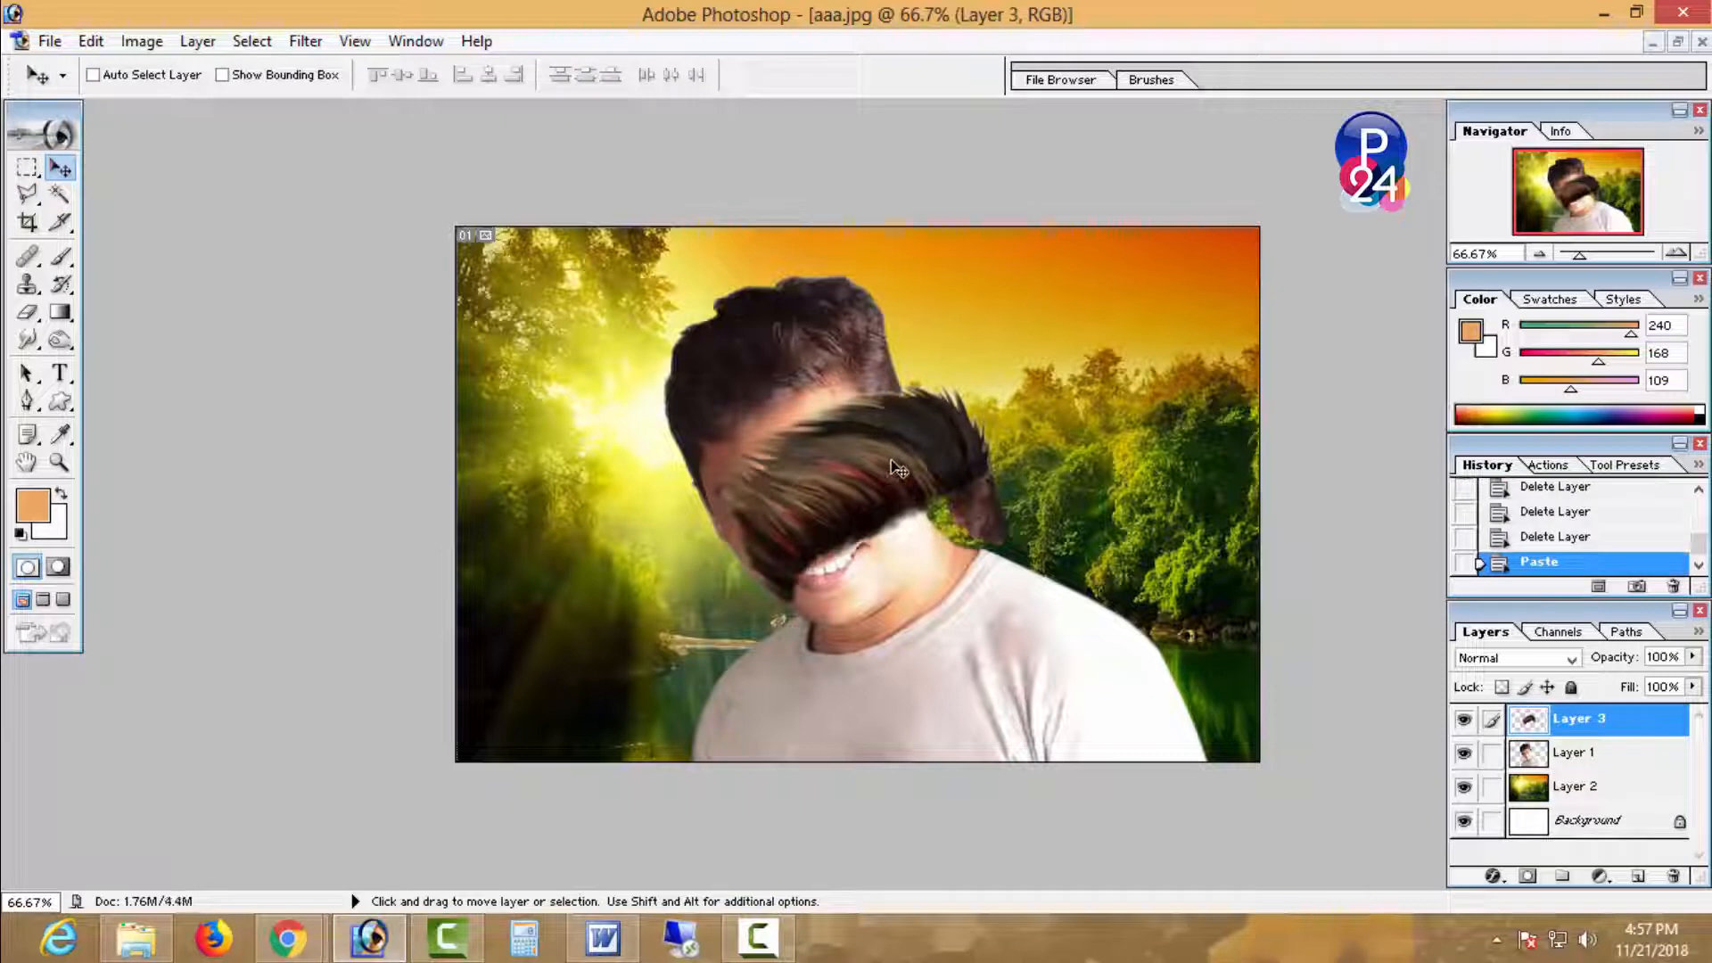
- Move the pasted hair onto the man's head and nudge it to align with his hairline and ear
left_click_drag(892, 489, 789, 364)
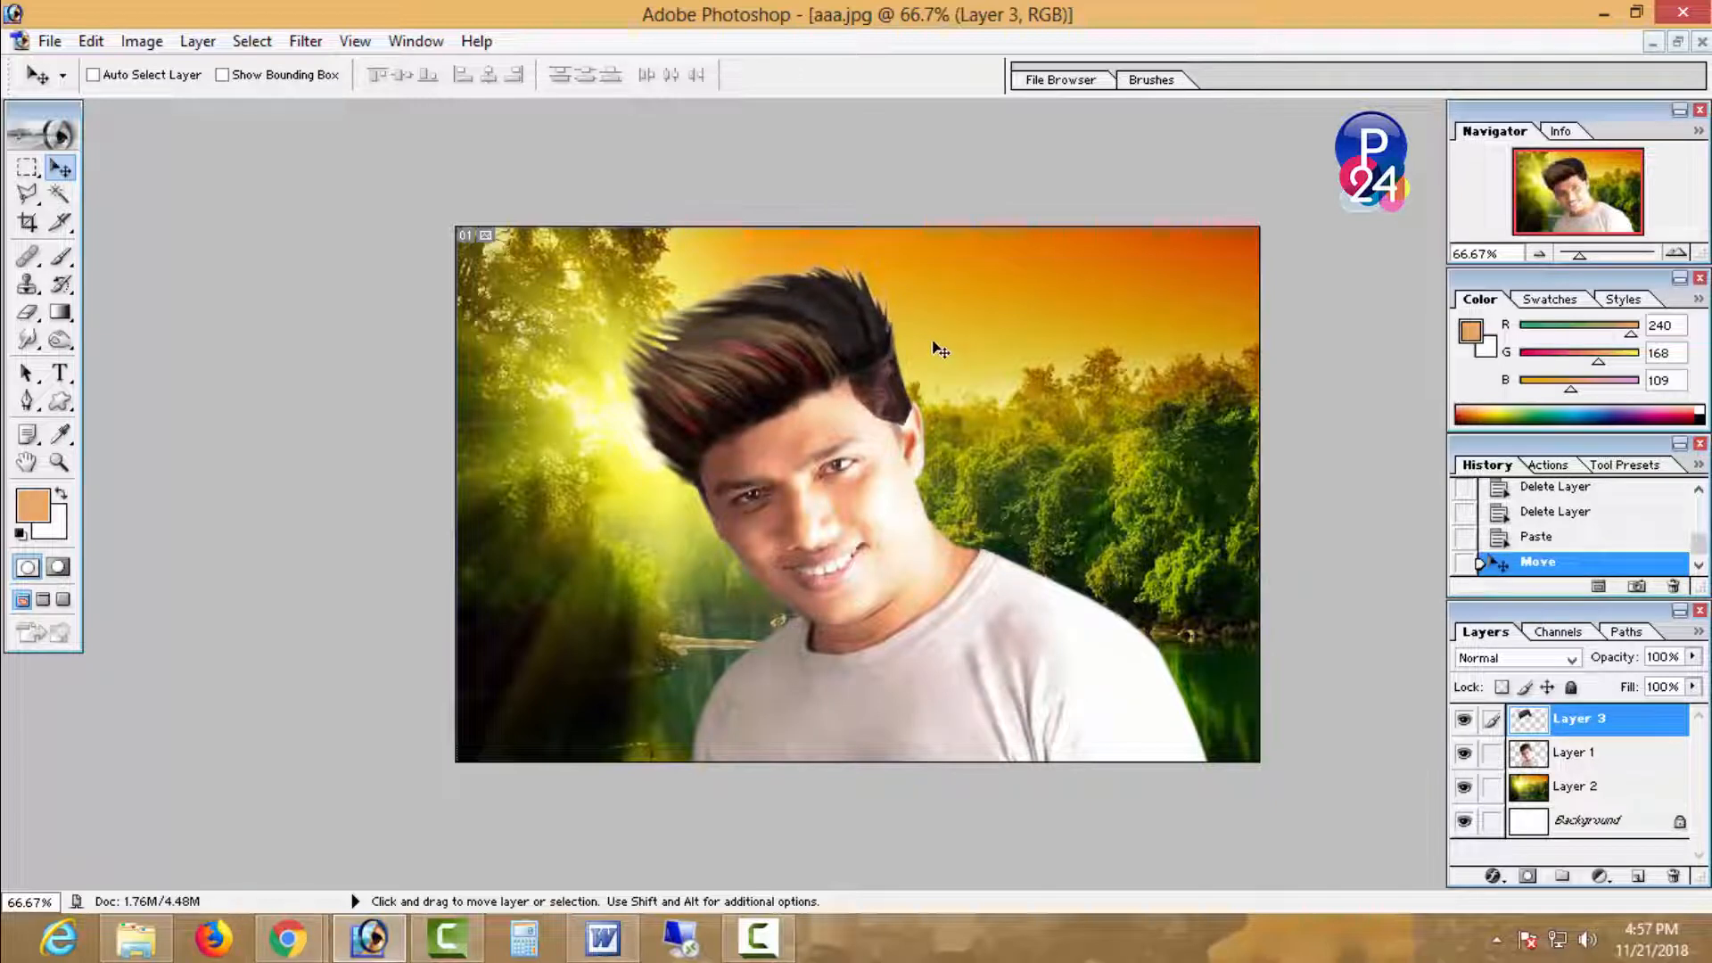
key("Right")
key("Right")
key("Right")
key("Right")
key("Right")
key("Right")
key("Right")
key("Right")
key("Right")
key("Right")
key("Right")
key("Right")
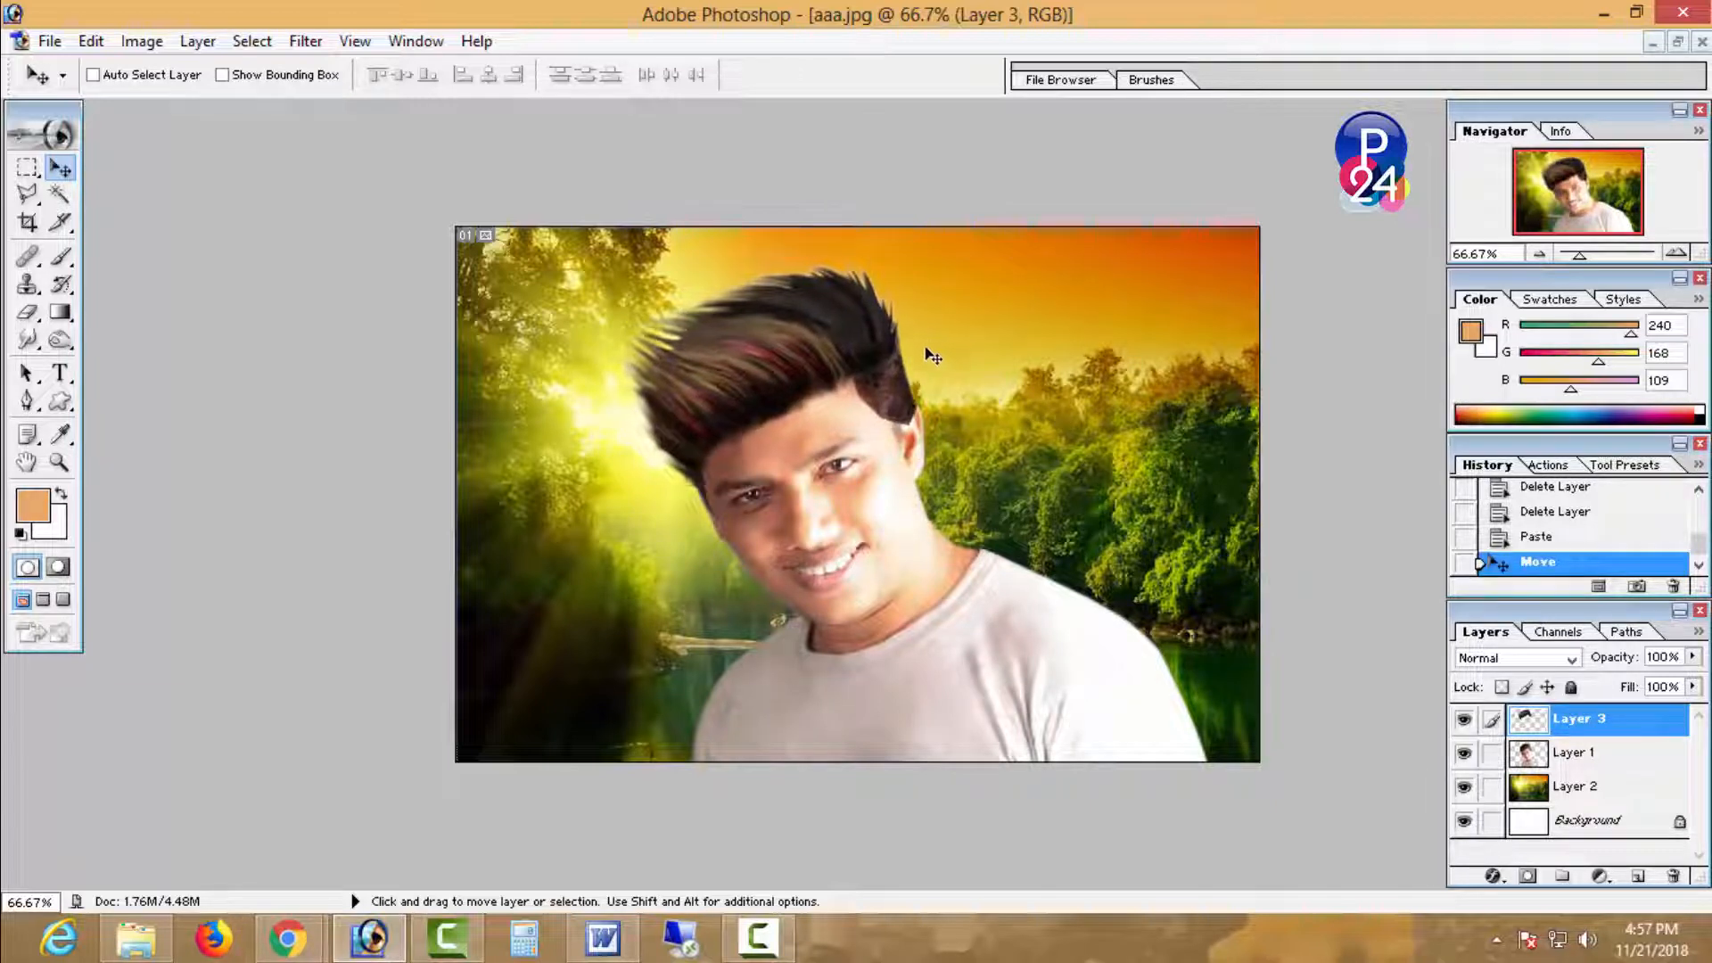
key("Up")
key("Up")
key("Up")
key("Up")
key("Up")
key("Up")
key("Up")
key("Up")
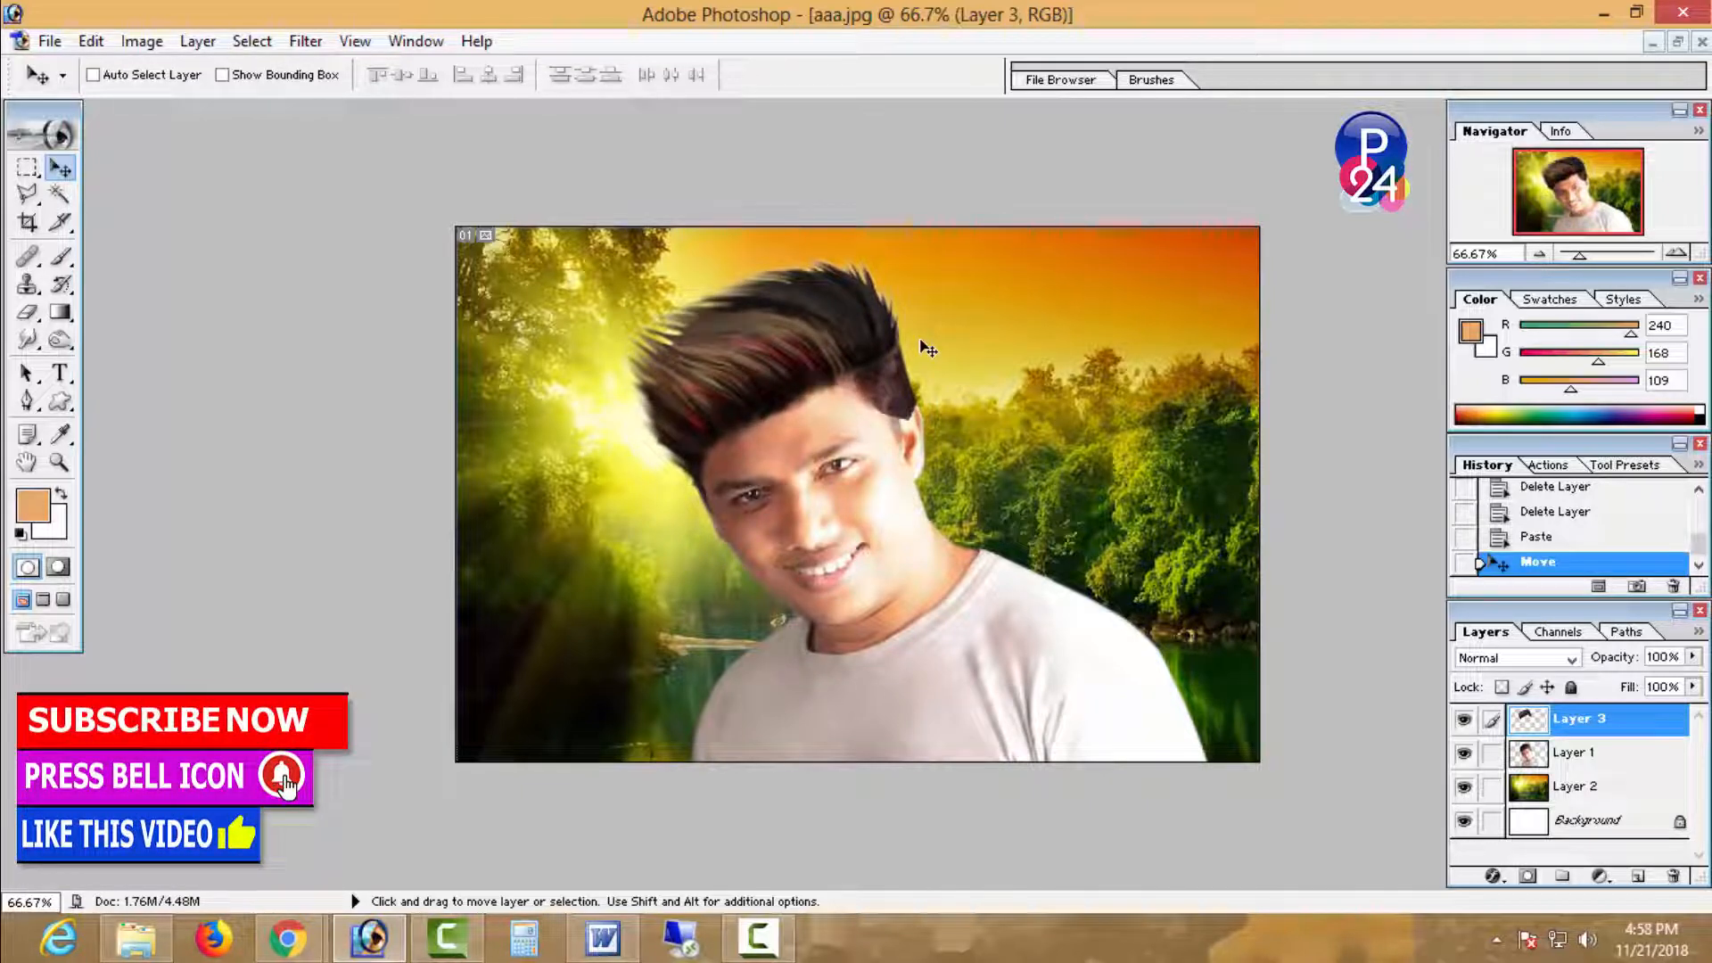
key("Left")
key("Down")
key("Down")
key("Down")
key("Down")
key("Up")
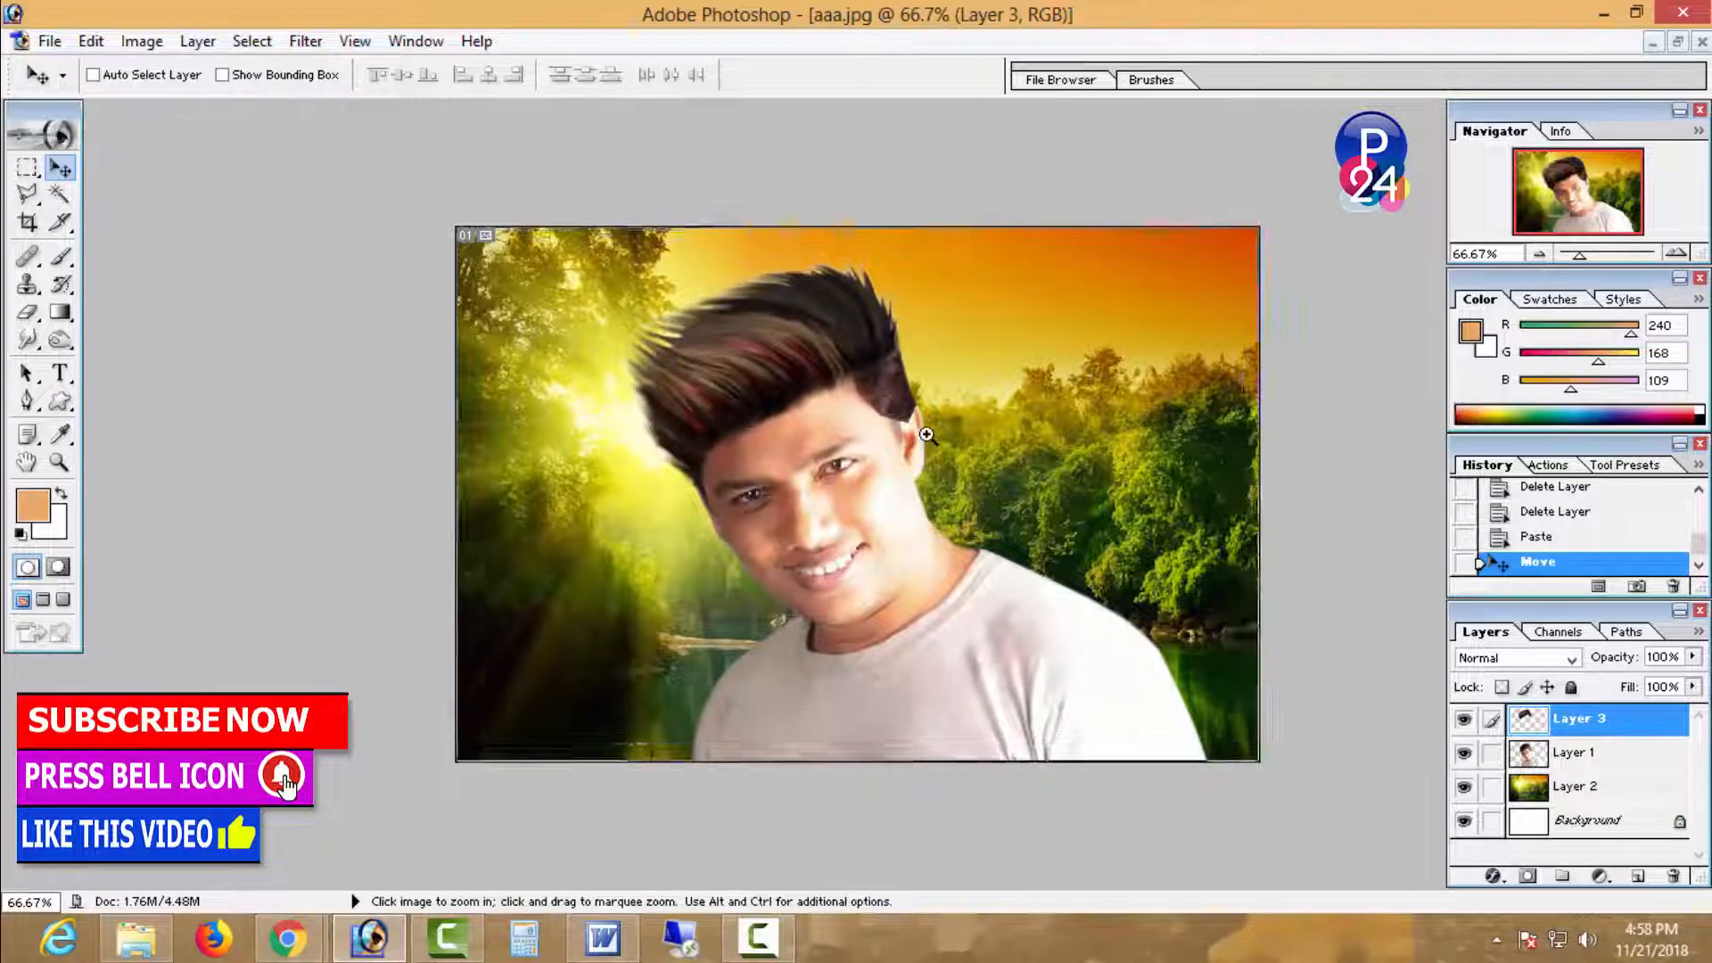
- Erase the hair layer's excess overlapping the man's ear with the 100 px Eraser
key("ctrl+plus")
key("ctrl+plus")
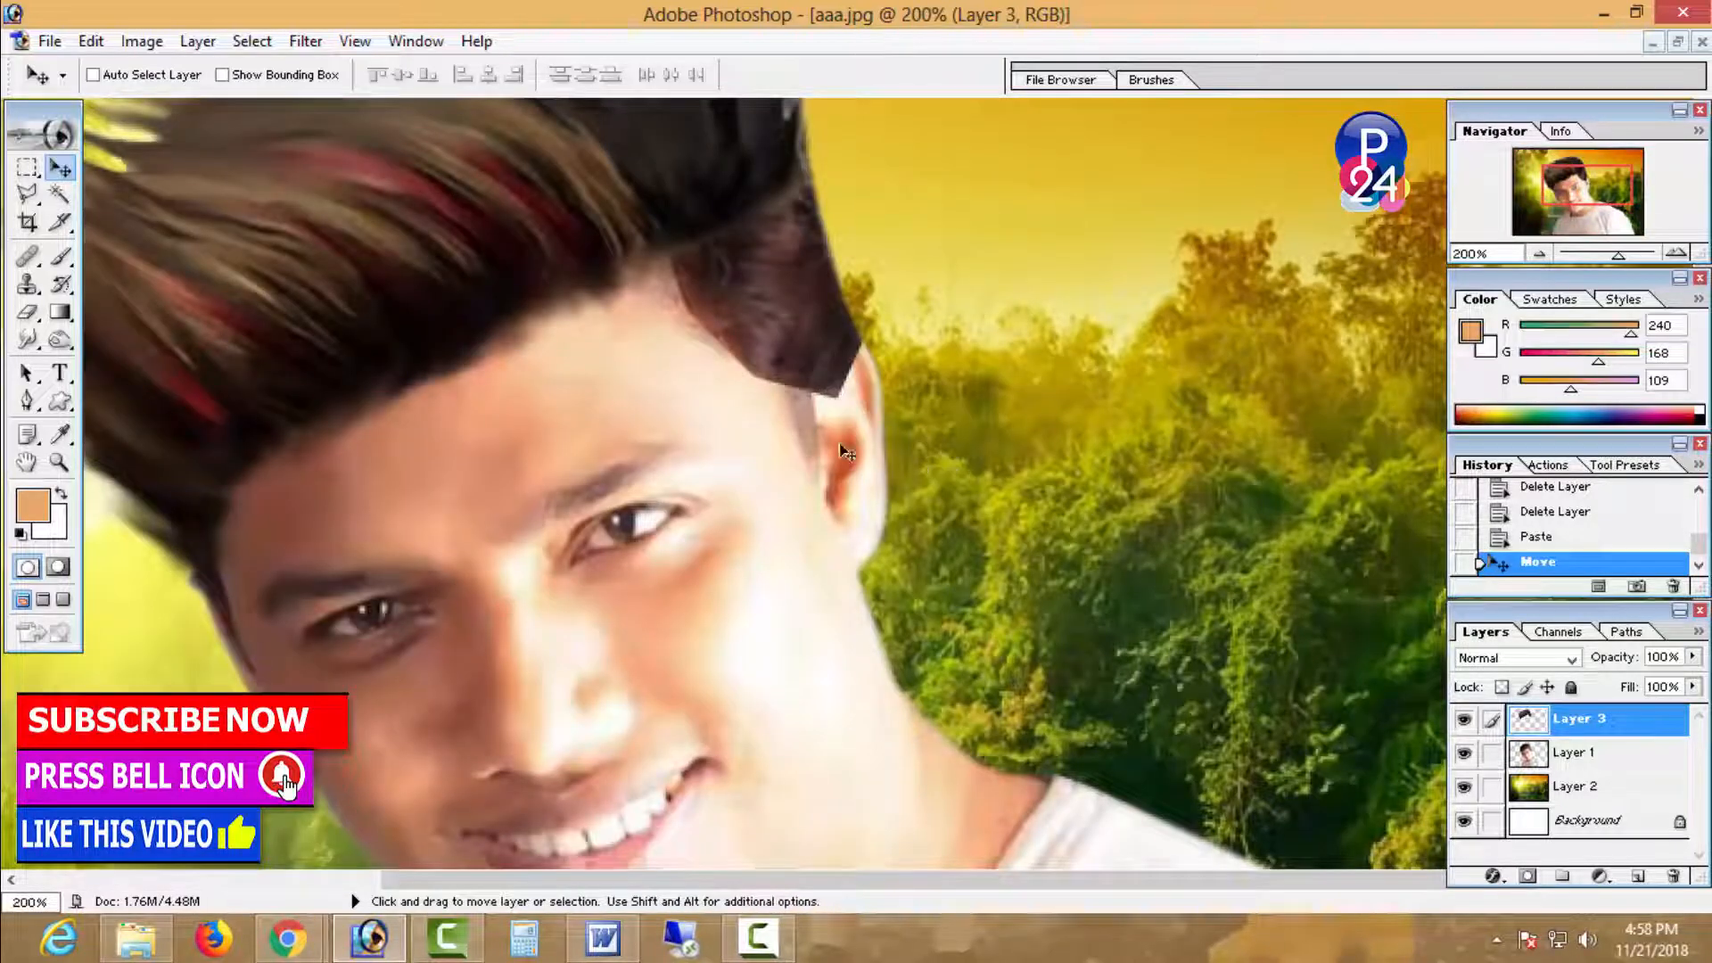
left_click(28, 312)
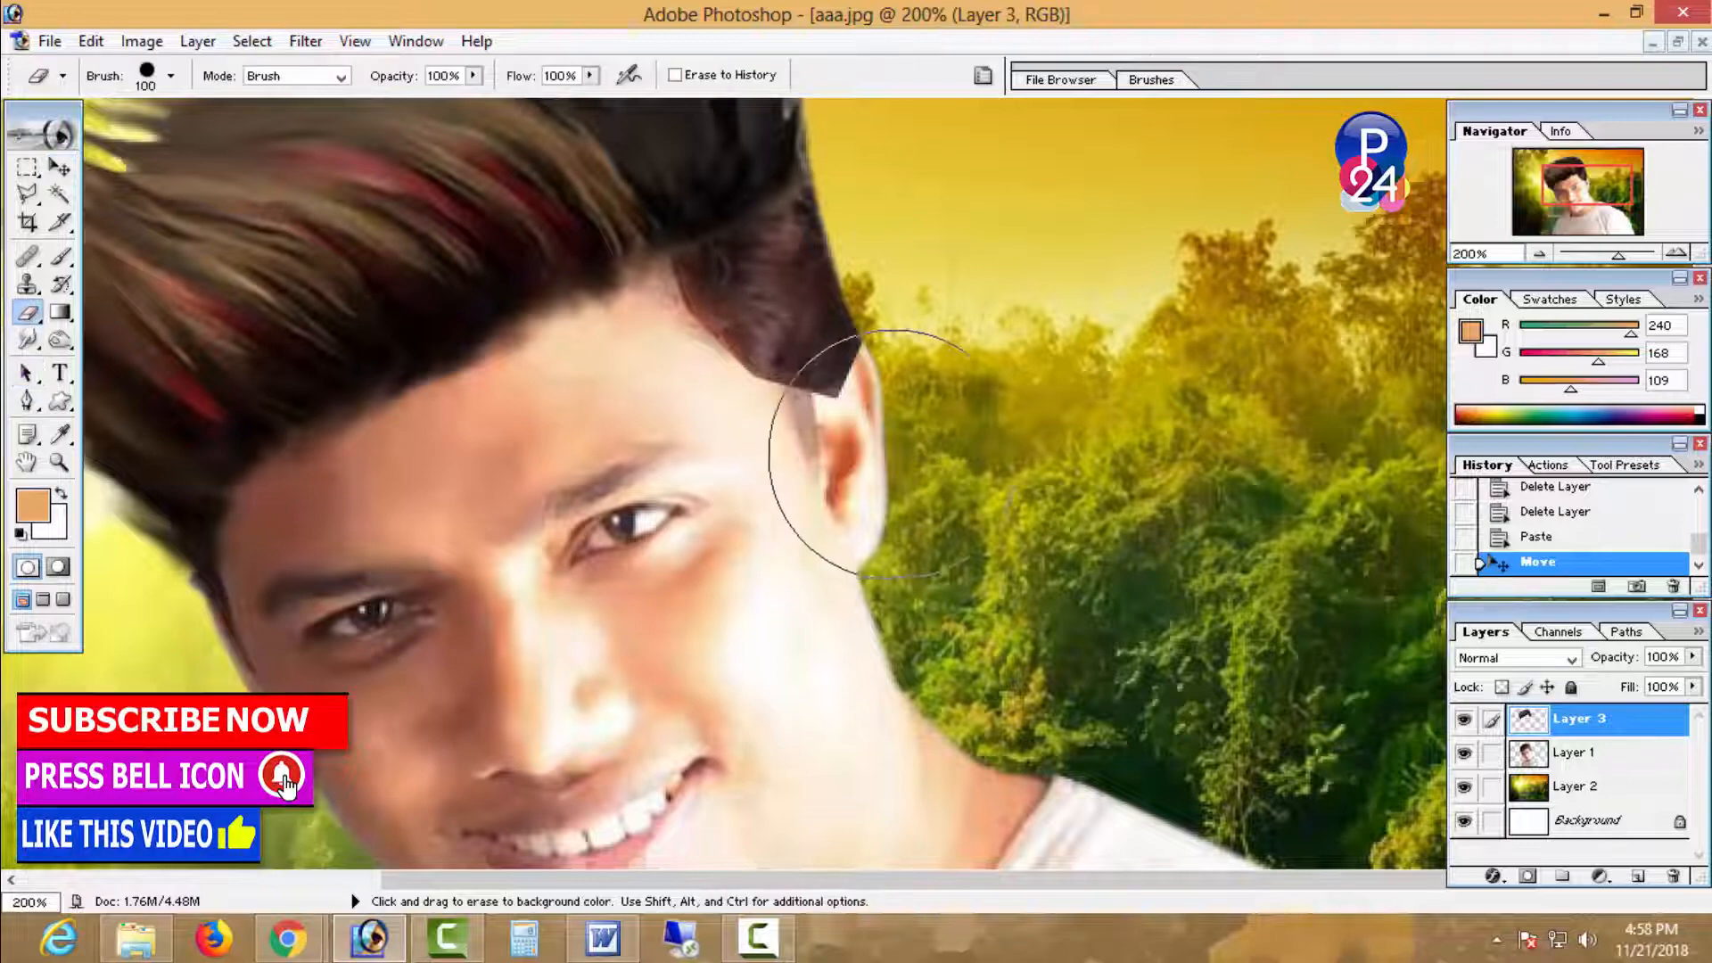
mouse_move(923, 451)
left_mouse_down()
mouse_move(905, 412)
mouse_move(945, 382)
left_mouse_up()
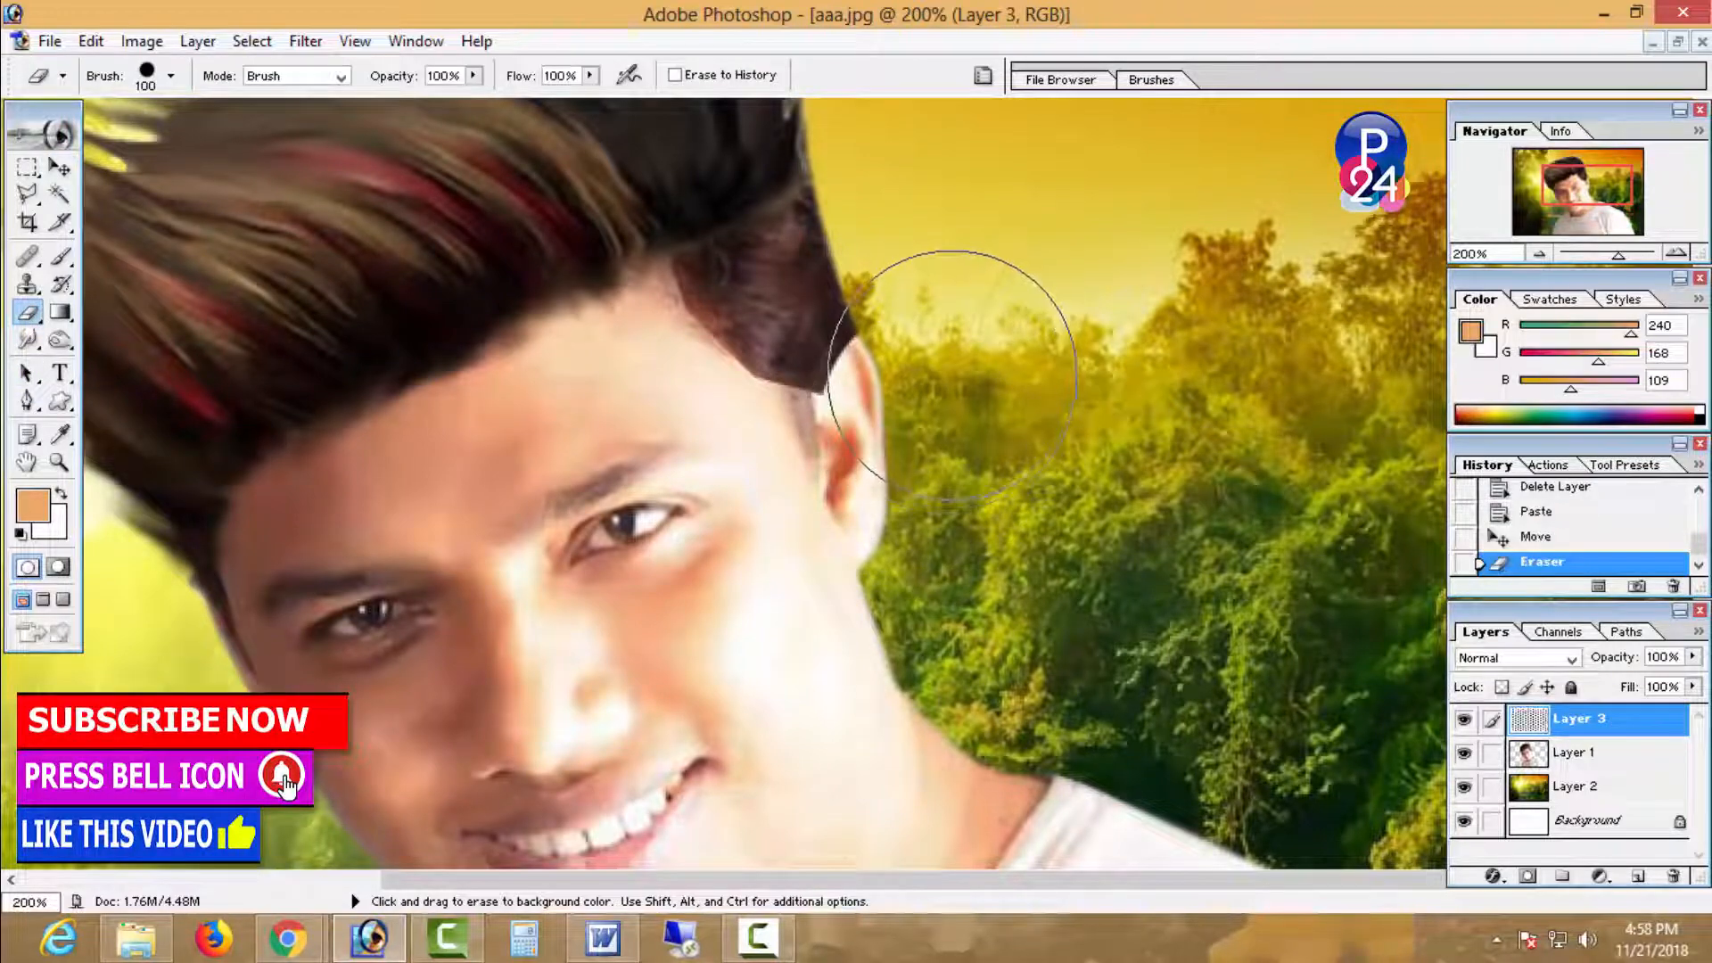
left_click(949, 412)
left_click(915, 430)
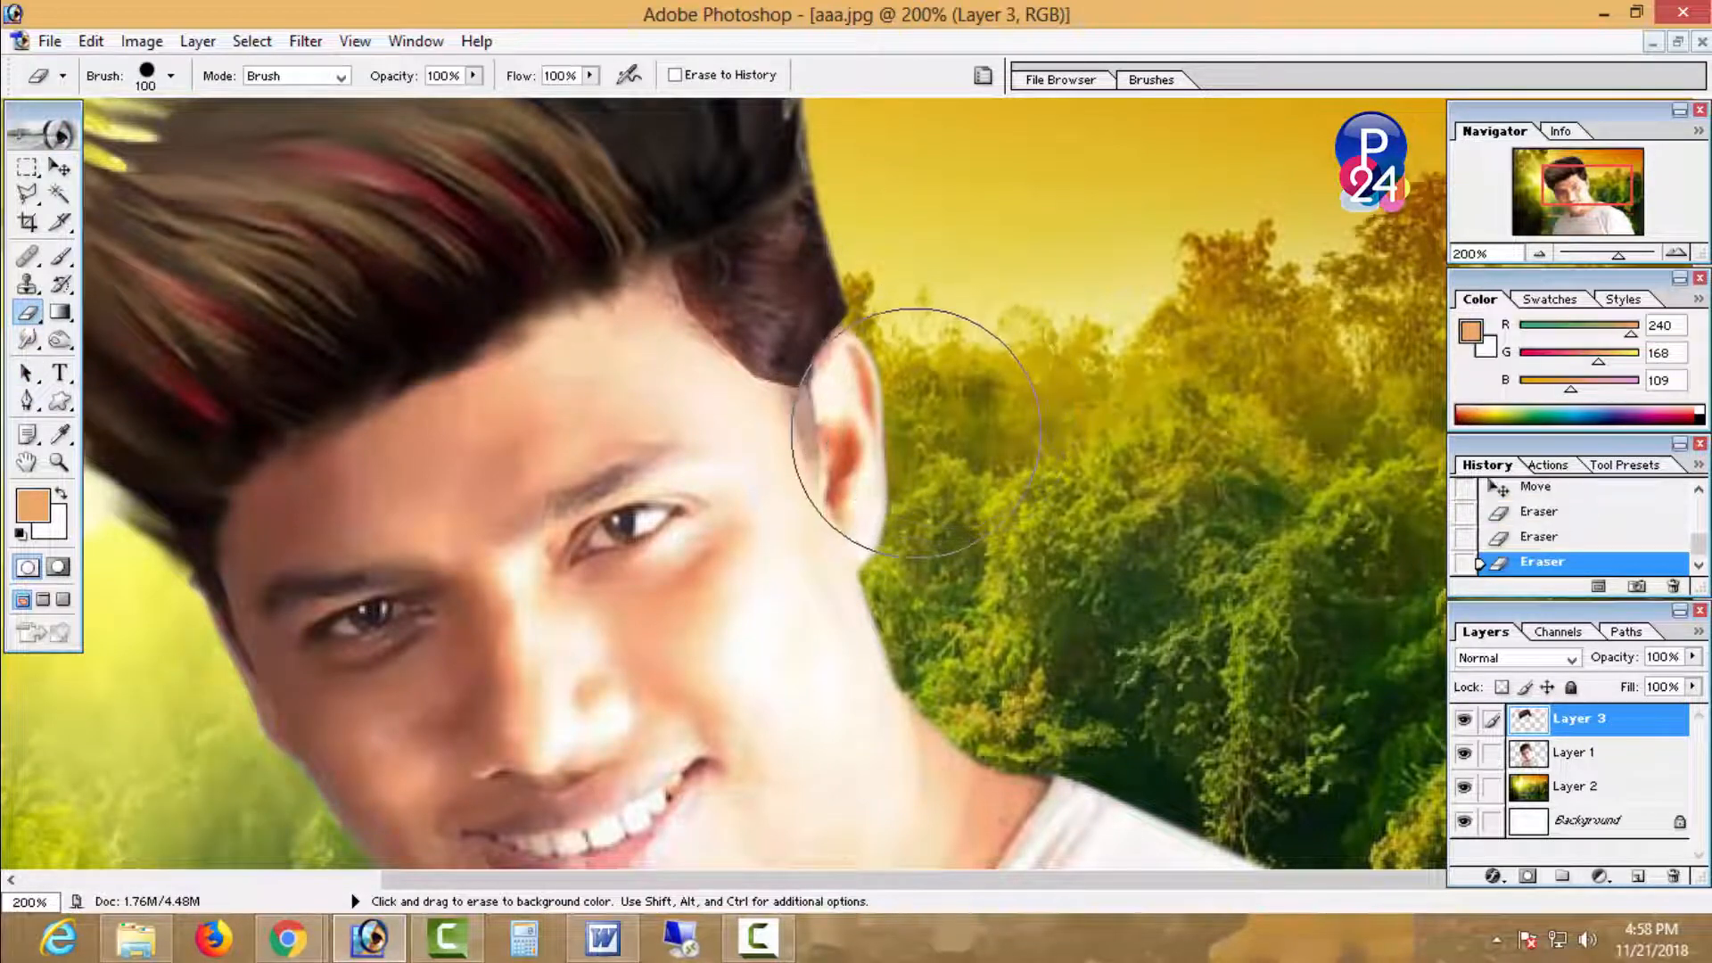
left_click(917, 444)
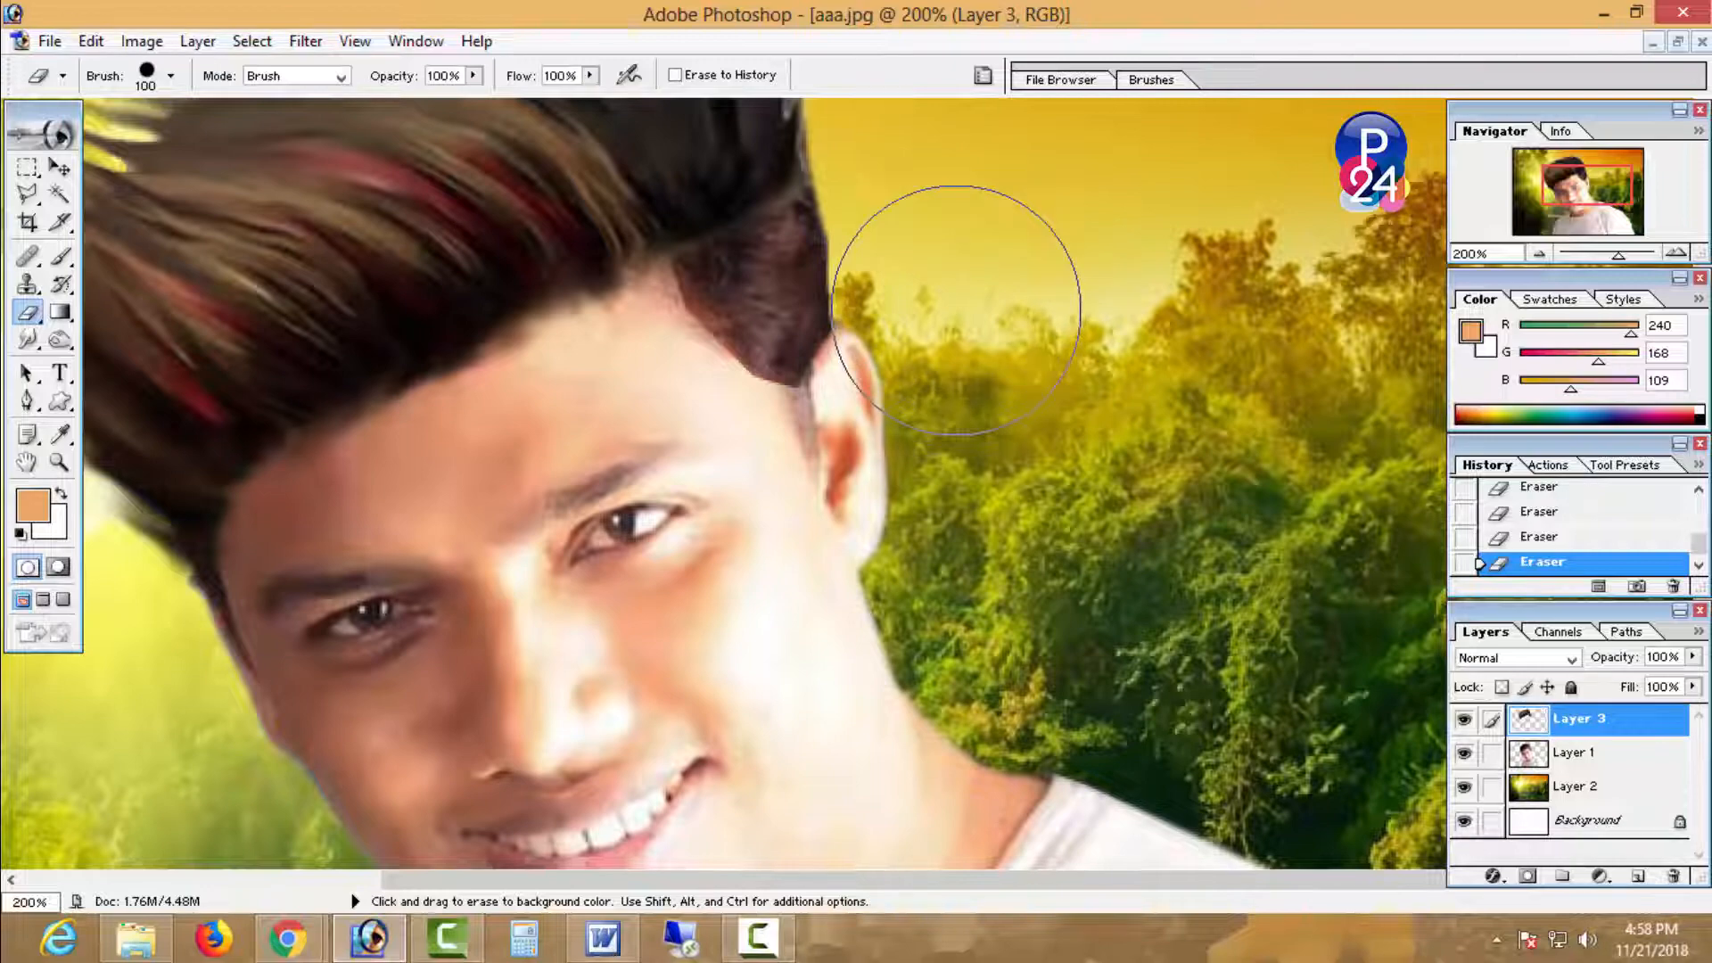
- Sample the dark brown hair colour and paint the sideburn in front of the ear with a soft 10 px brush
left_click(757, 500, "alt")
left_click(986, 602, "alt")
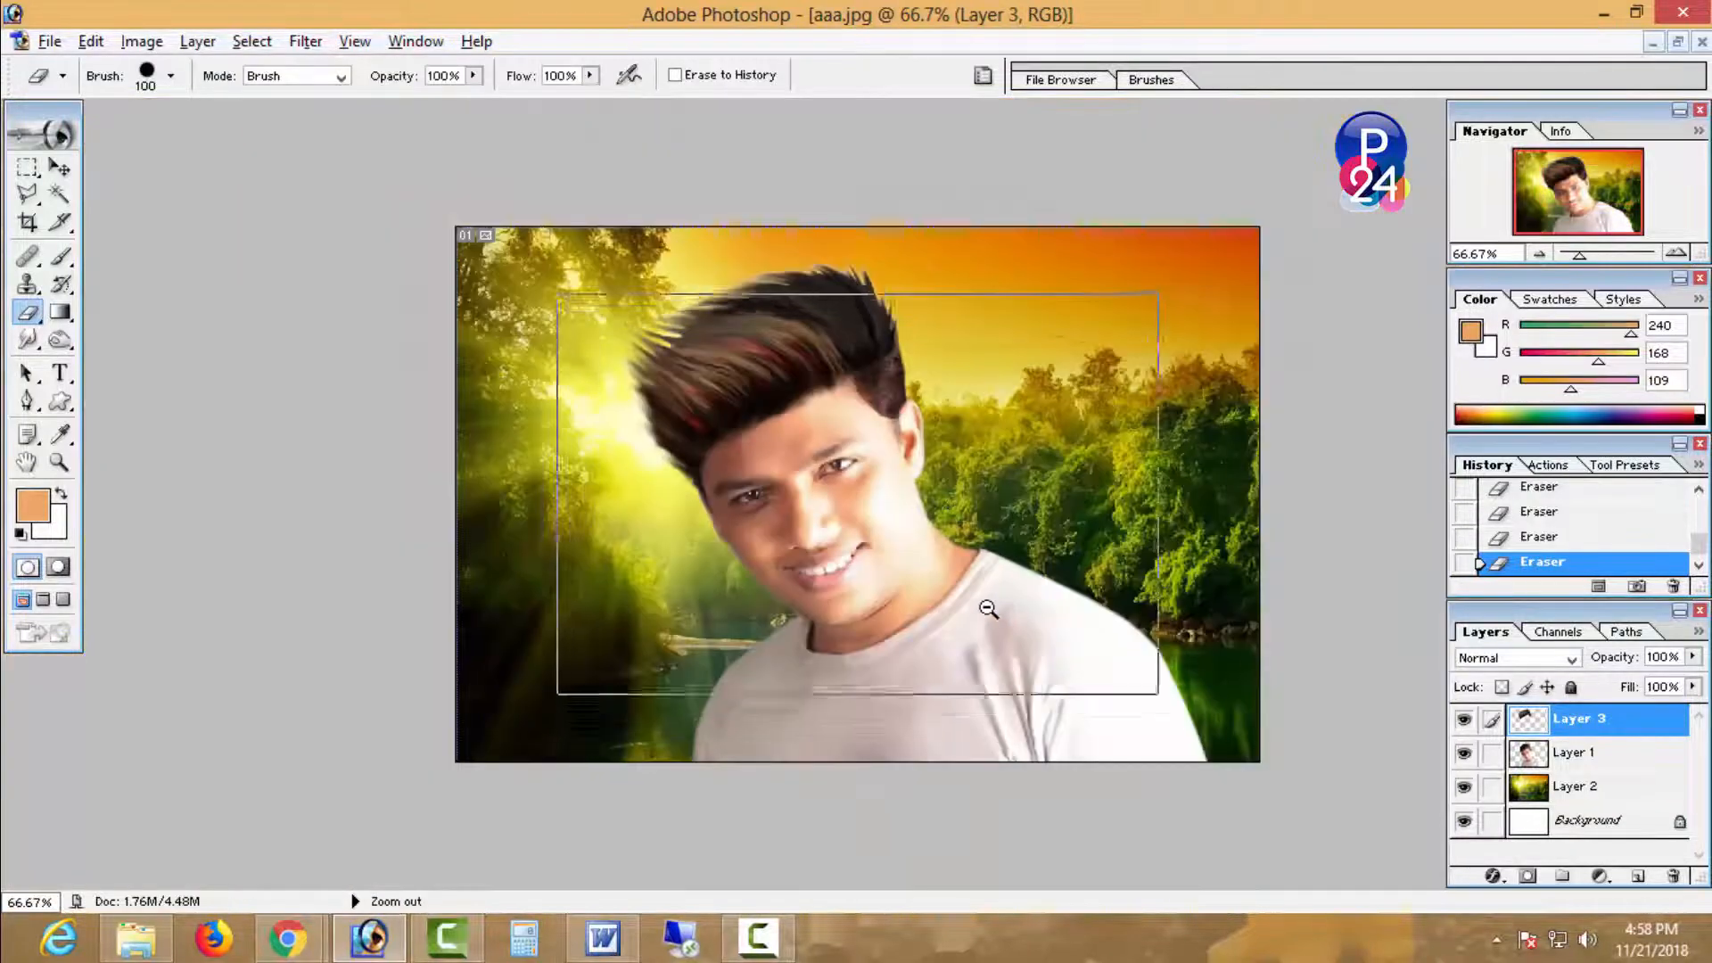
left_click(986, 589, "alt")
left_click(928, 490, "alt")
left_click(929, 497, "ctrl")
left_click(1095, 526, "ctrl")
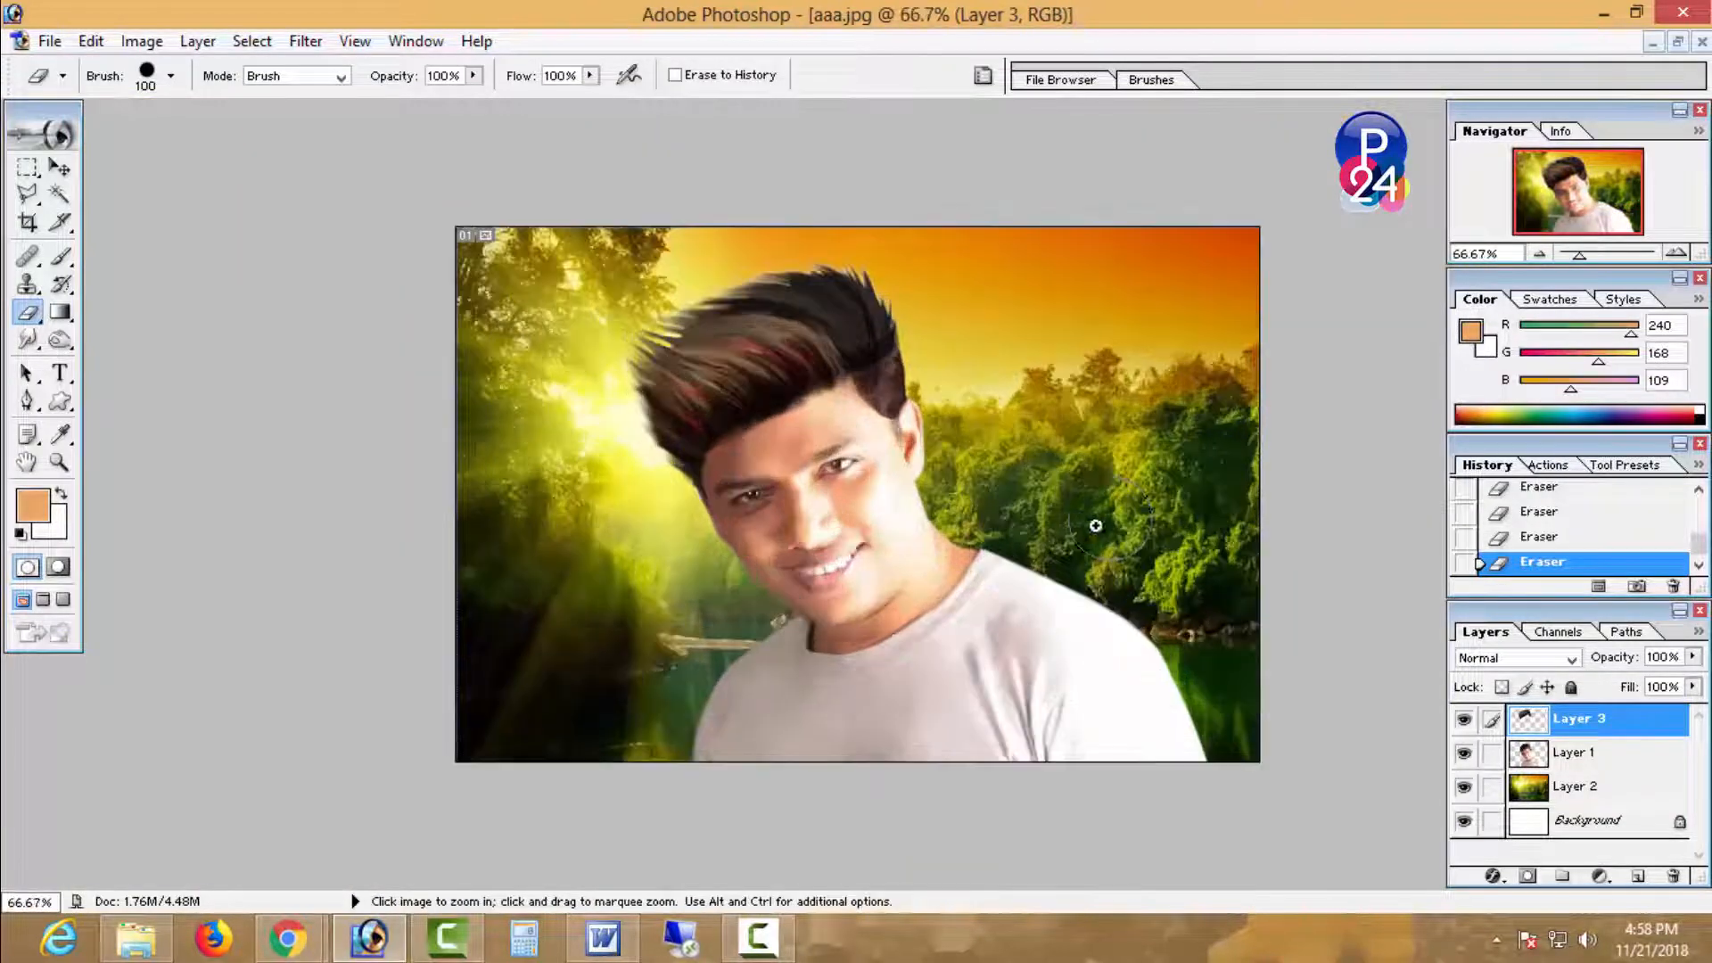
left_click(1089, 499, "ctrl")
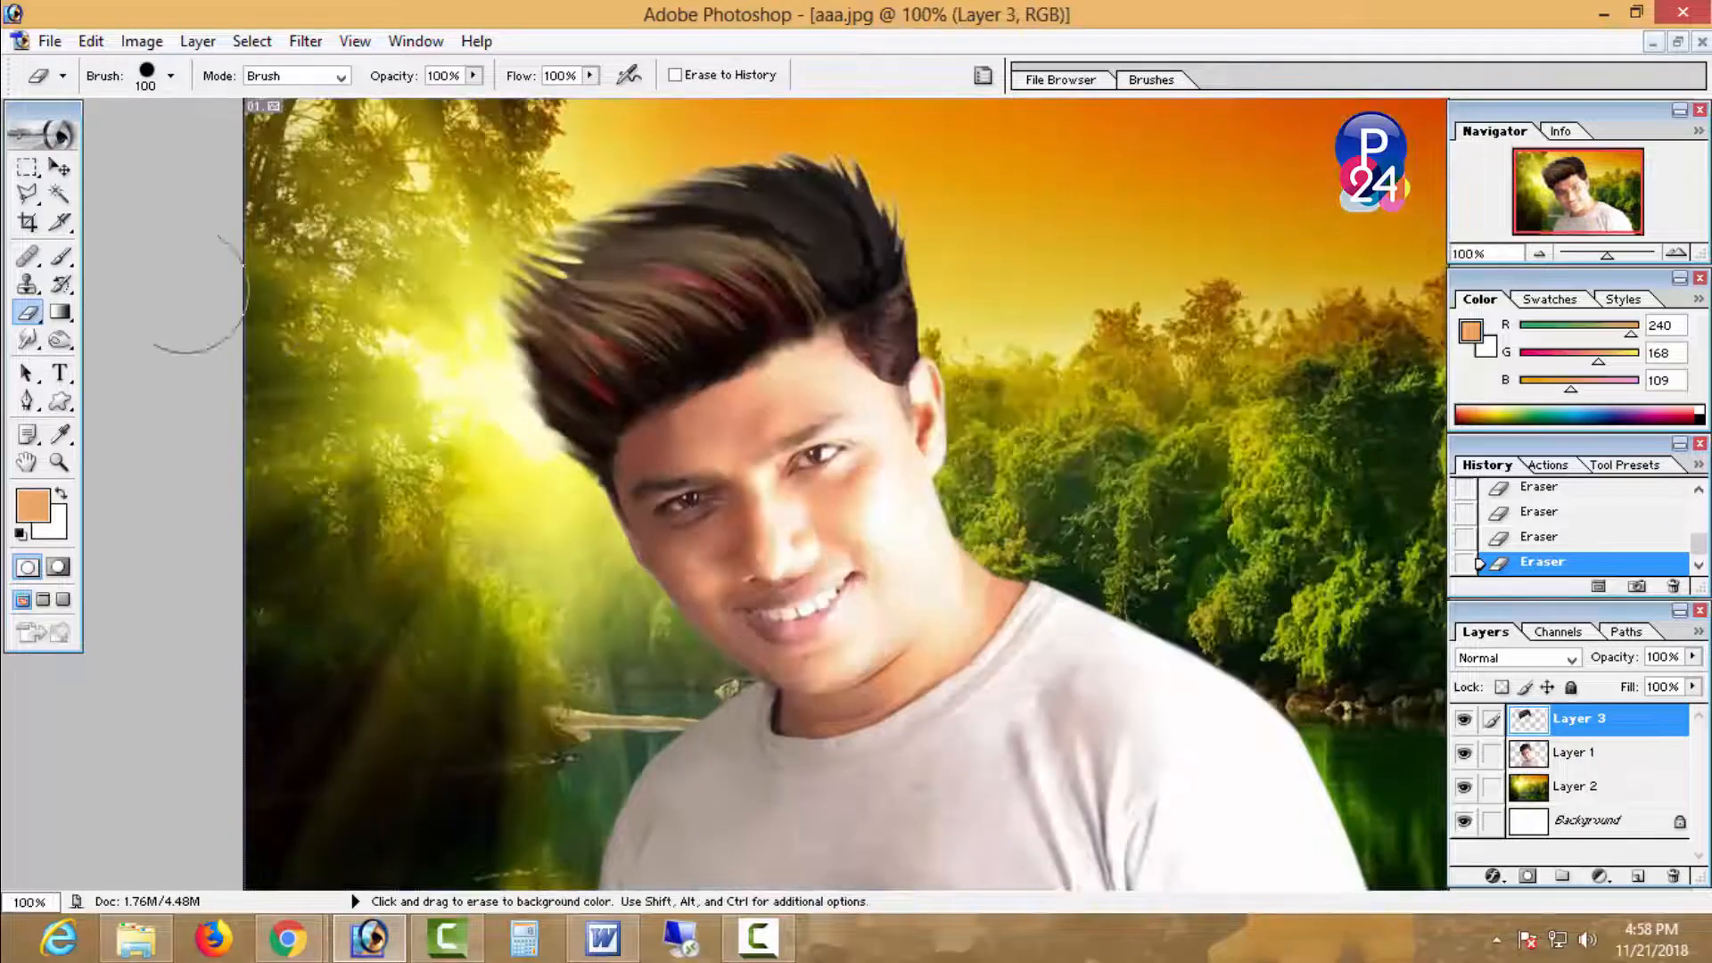
left_click(60, 256)
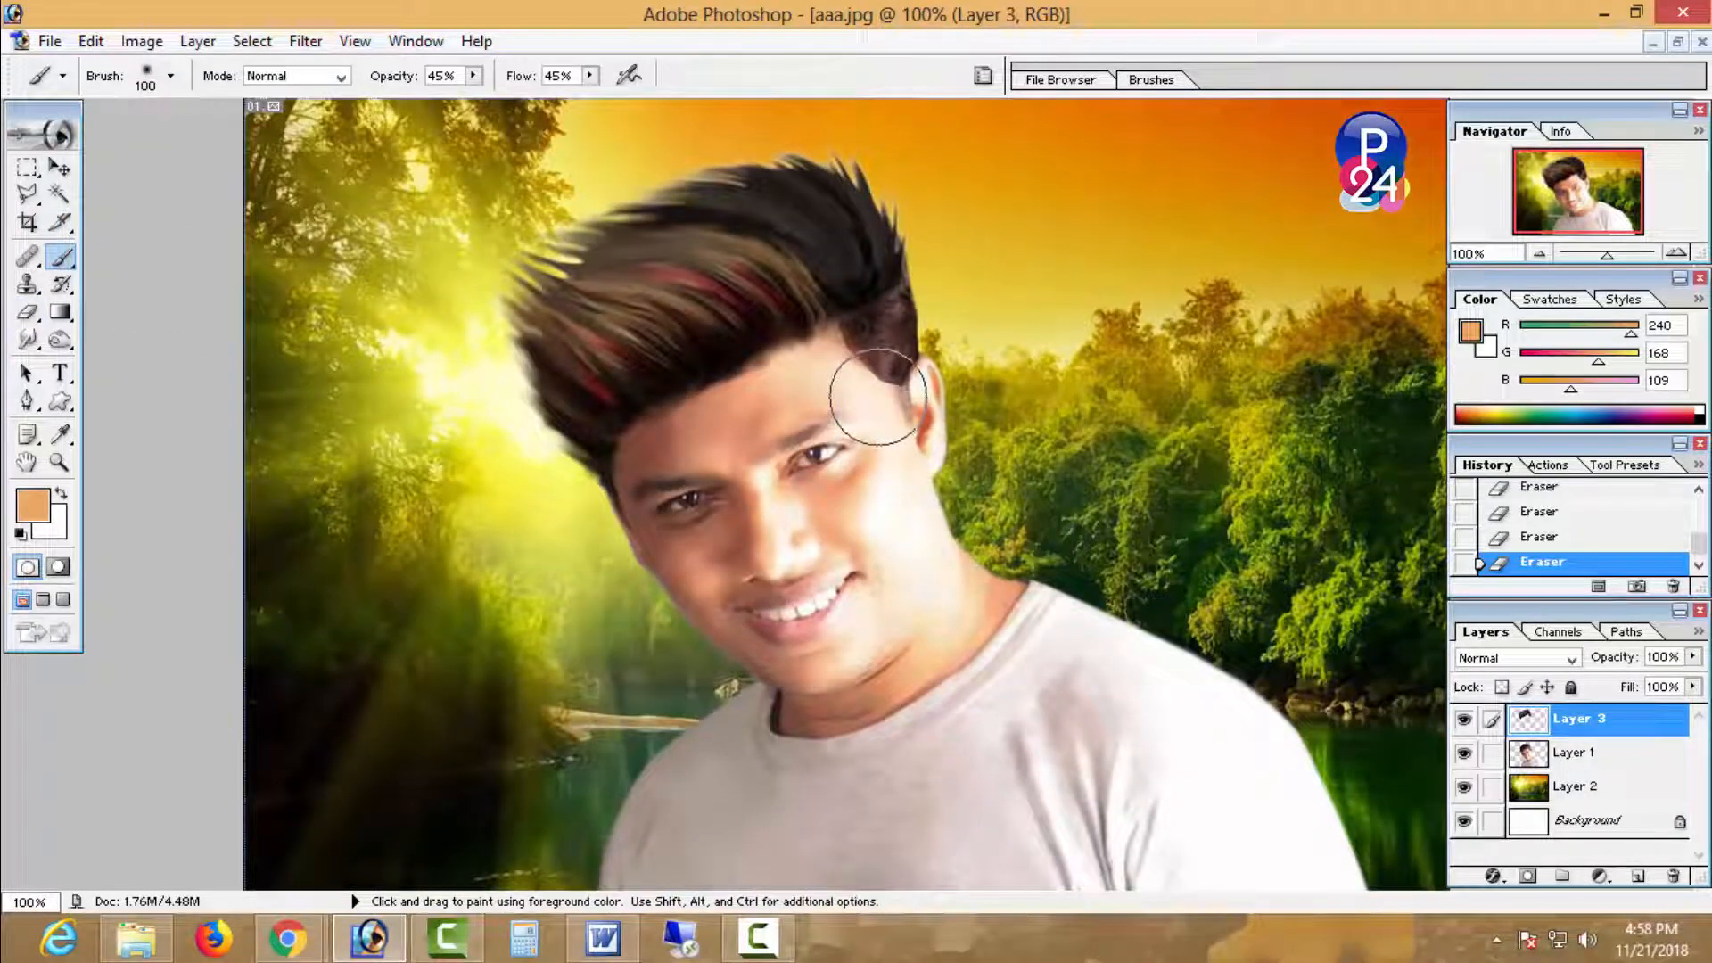
key("bracketleft")
key("bracketleft")
key("bracketleft")
key("bracketleft")
key("bracketleft")
key("bracketleft")
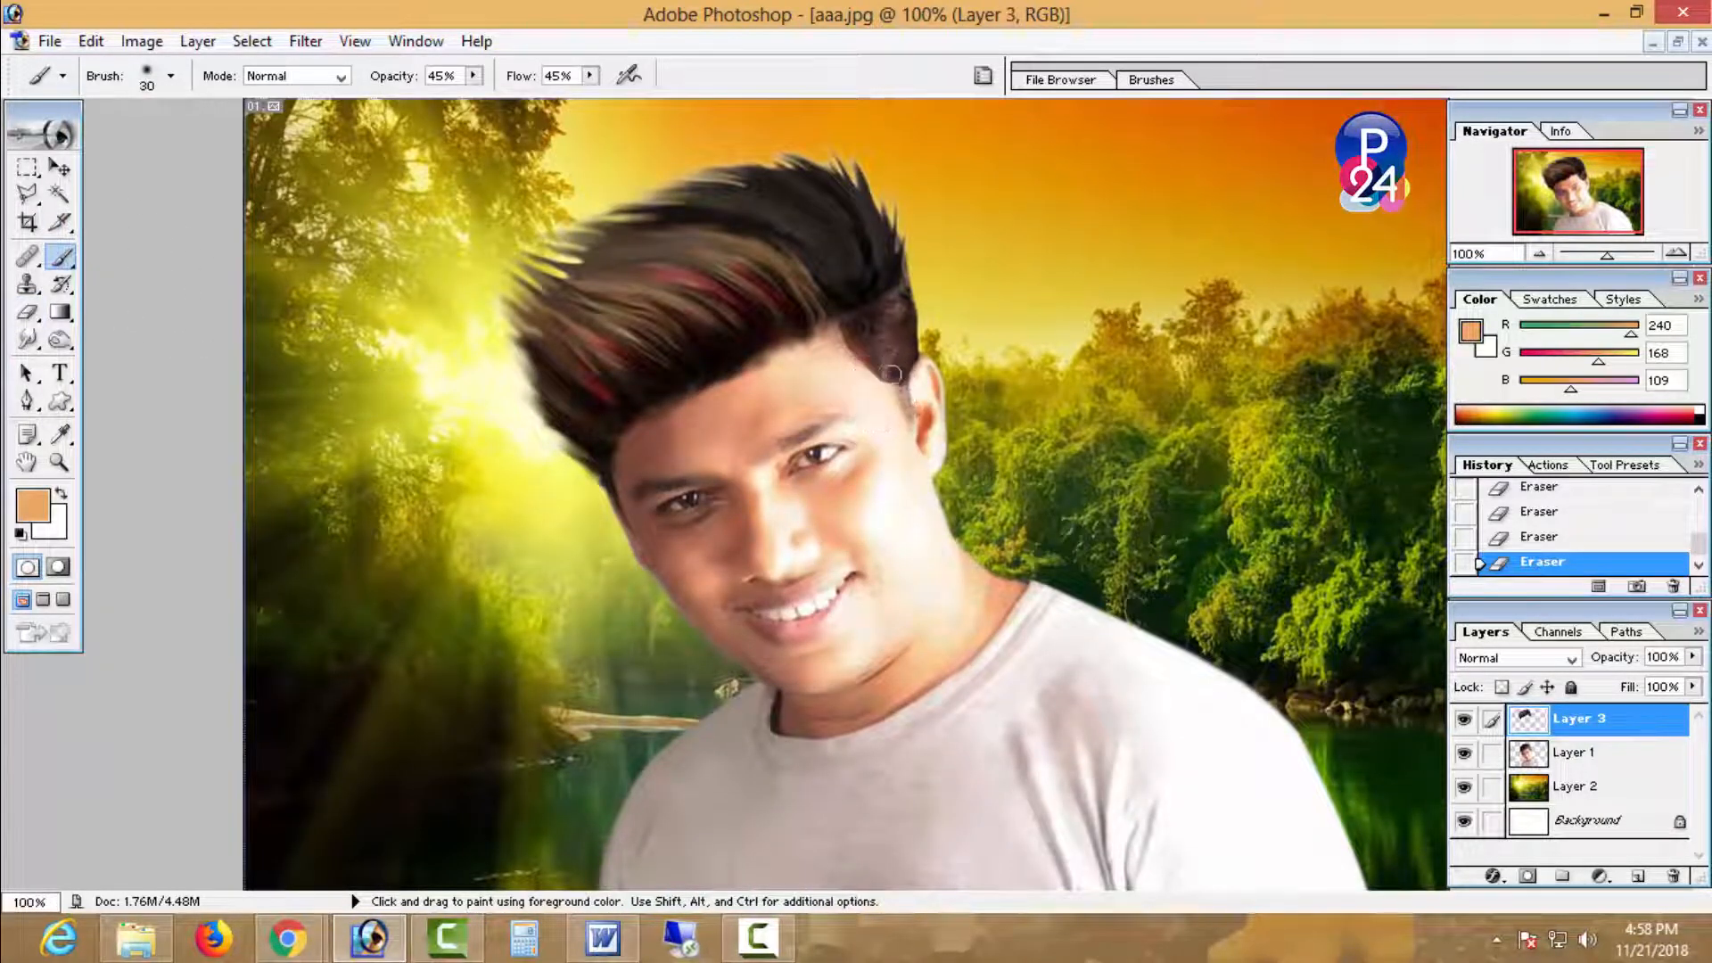
left_click(897, 371, "alt")
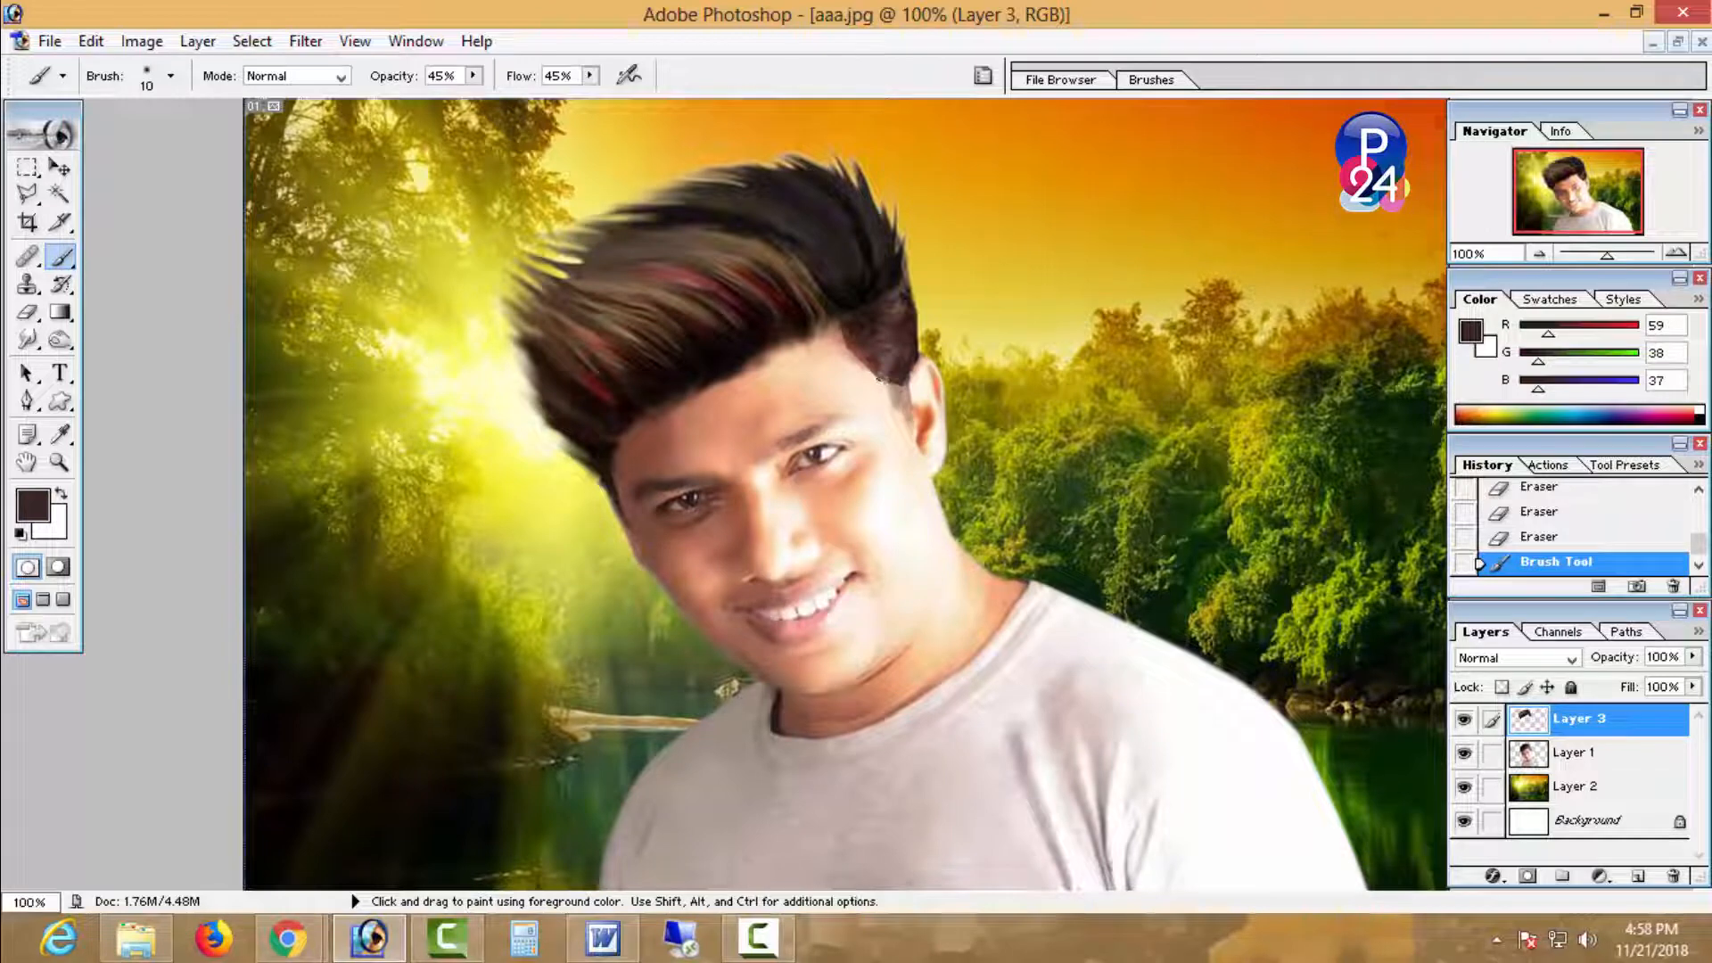
left_click_drag(896, 401, 908, 424)
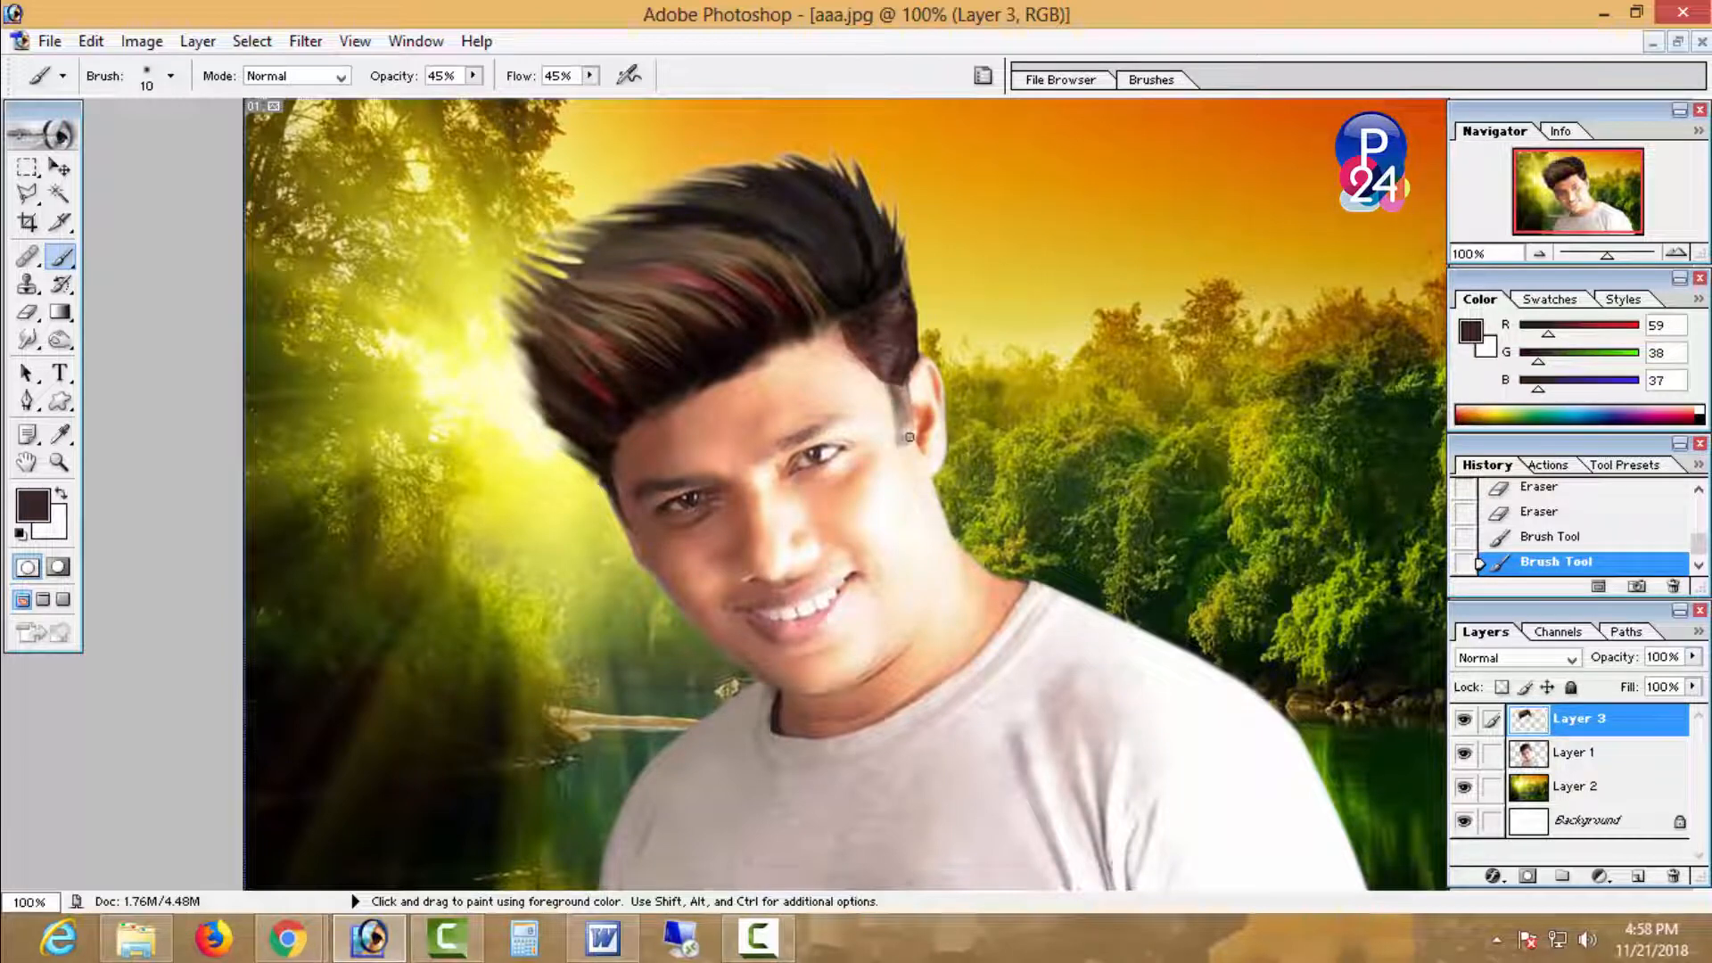
- Darken and even out the painted sideburn in front of the ear with dark brown strokes of the 10 px brush
left_click(910, 437)
left_click(909, 392)
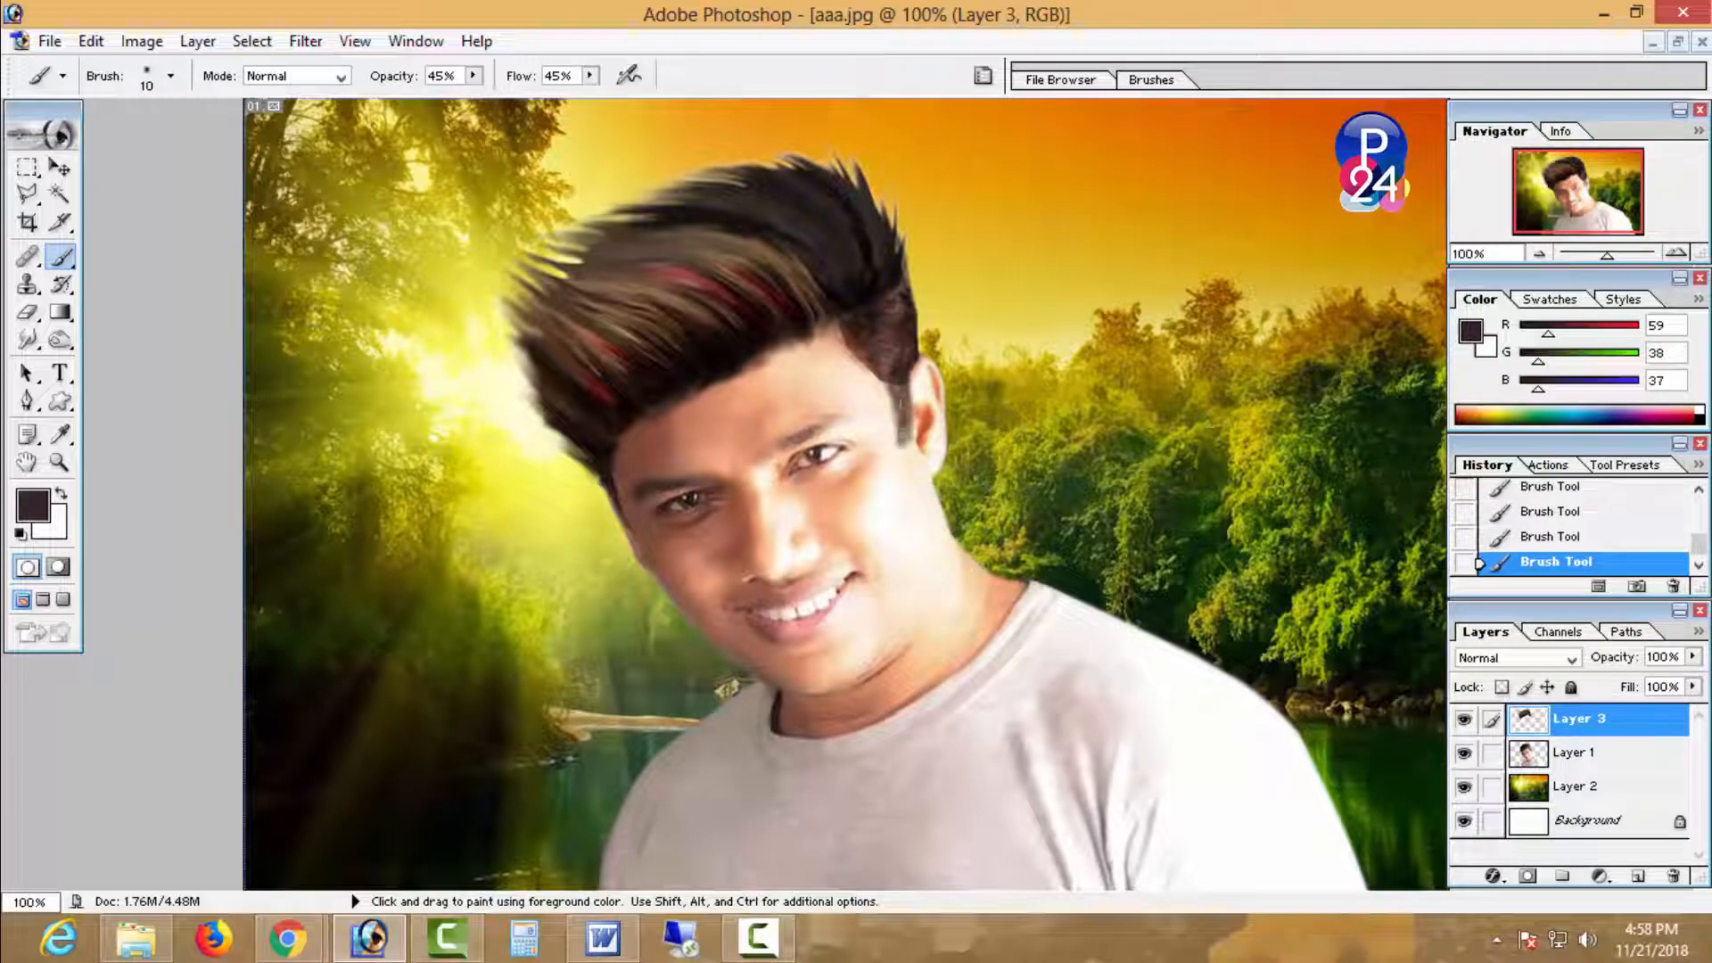
left_click(919, 398, "ctrl")
left_click(917, 478, "ctrl")
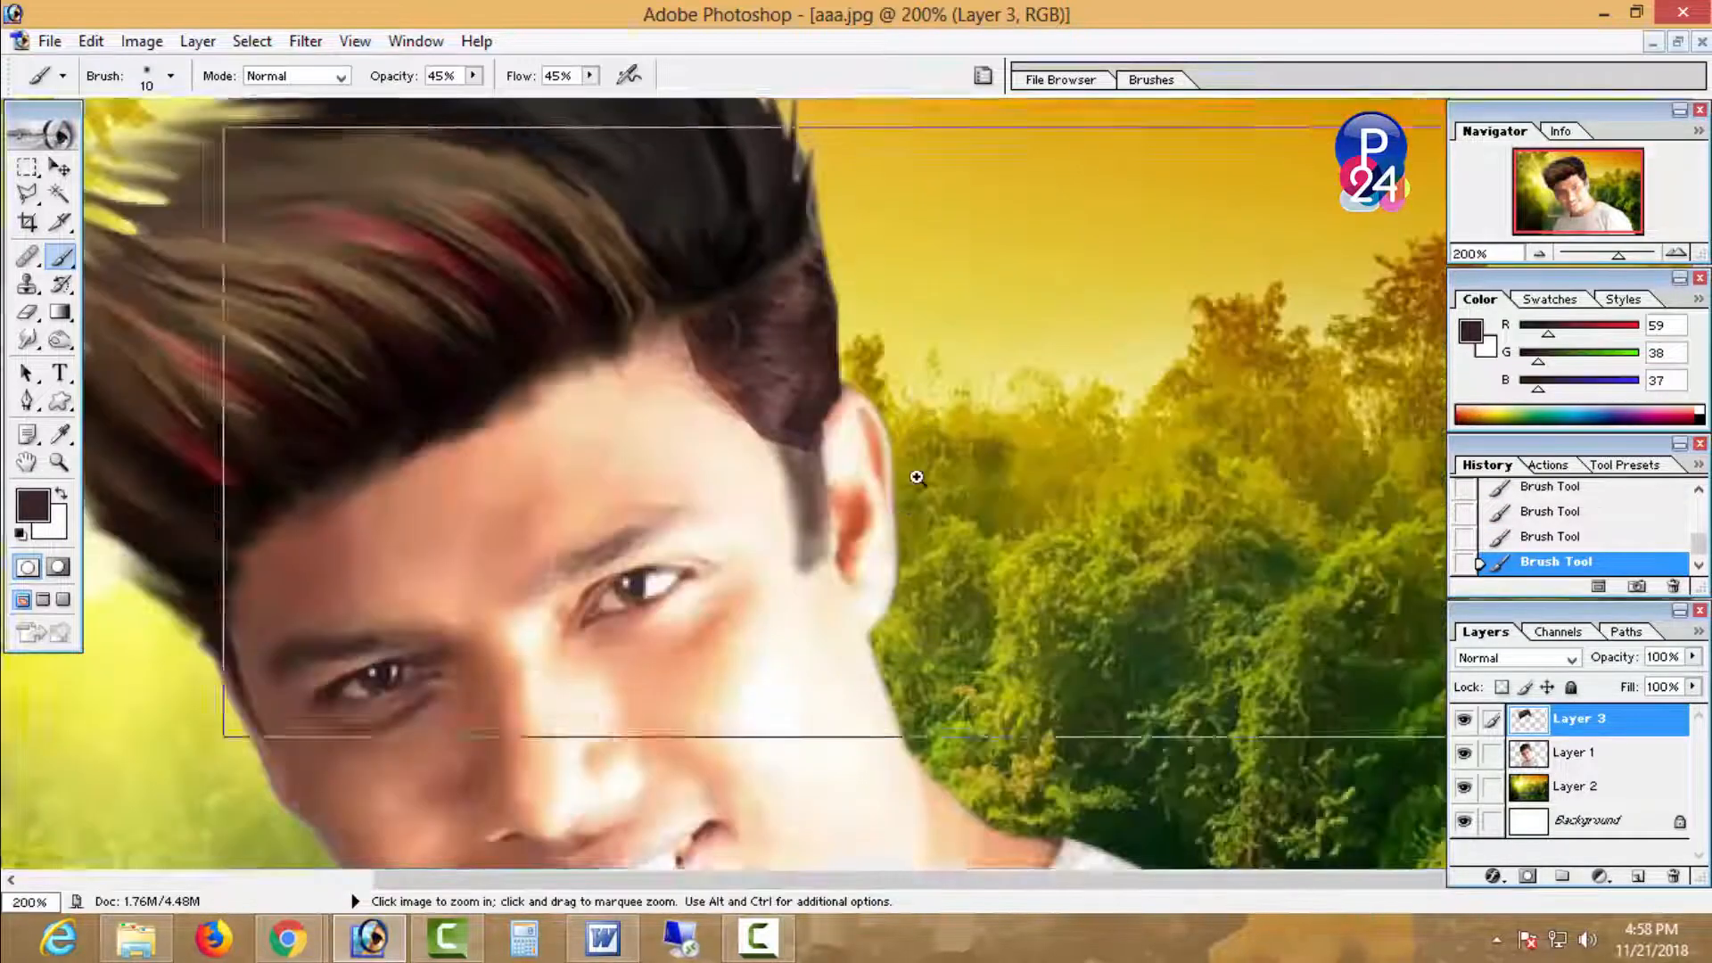
left_click(871, 520, "ctrl")
left_click_drag(894, 487, 940, 455)
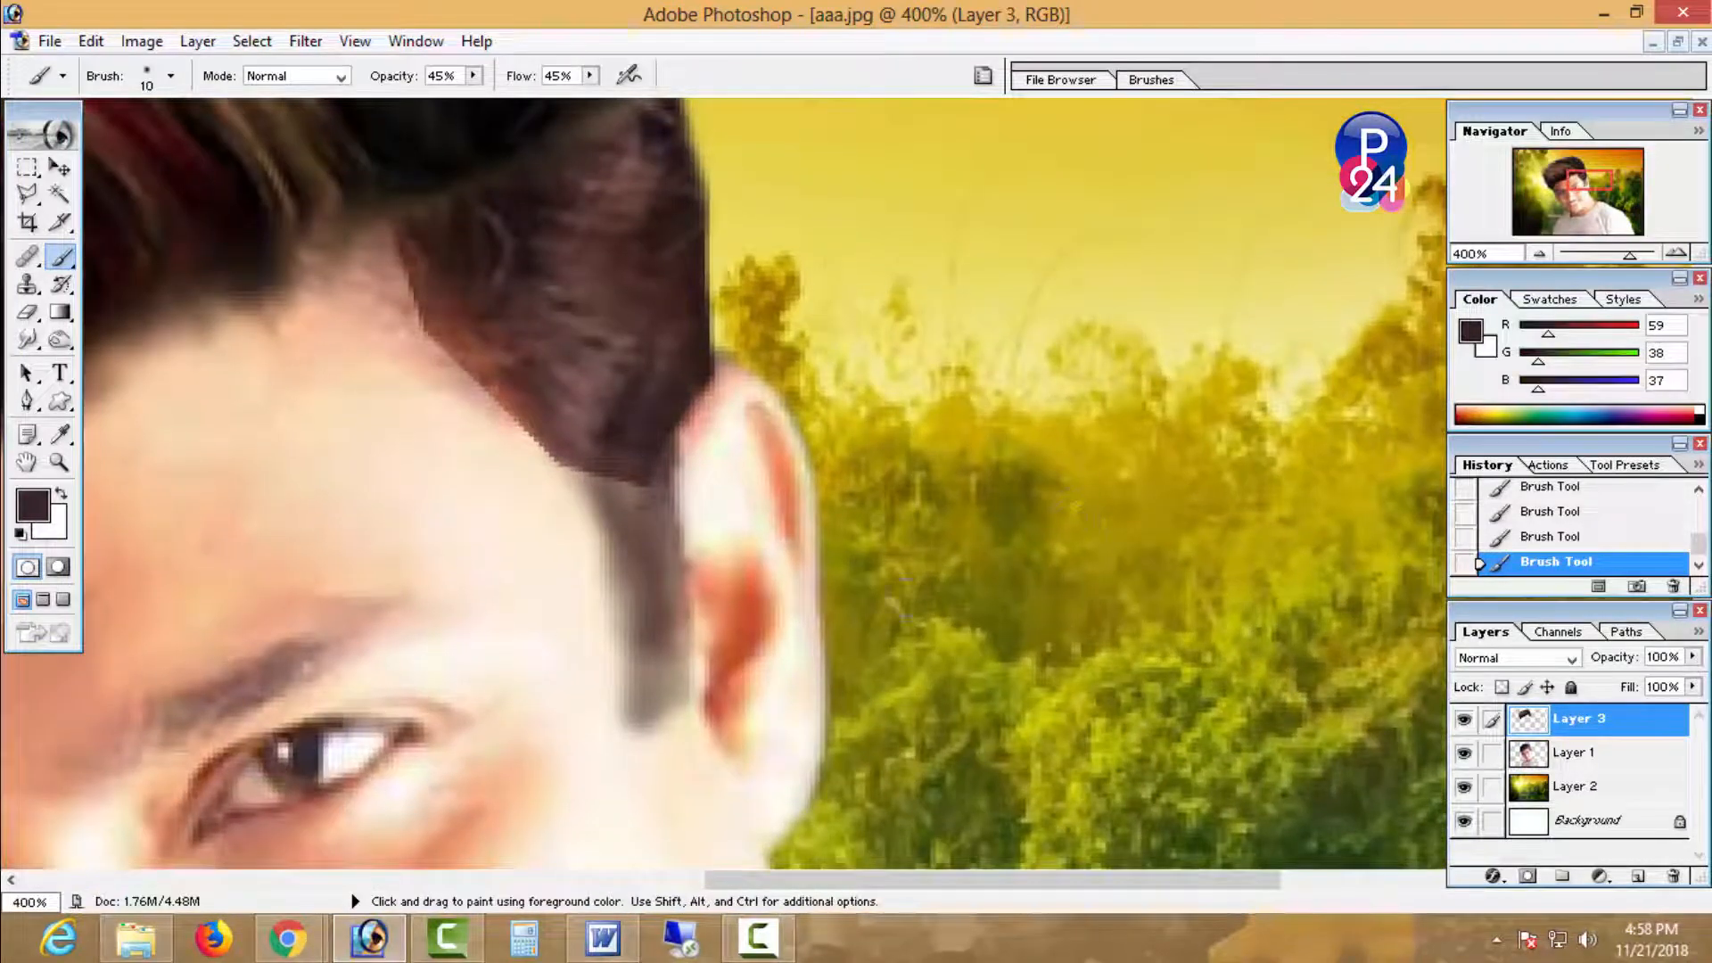
left_click_drag(581, 472, 618, 669)
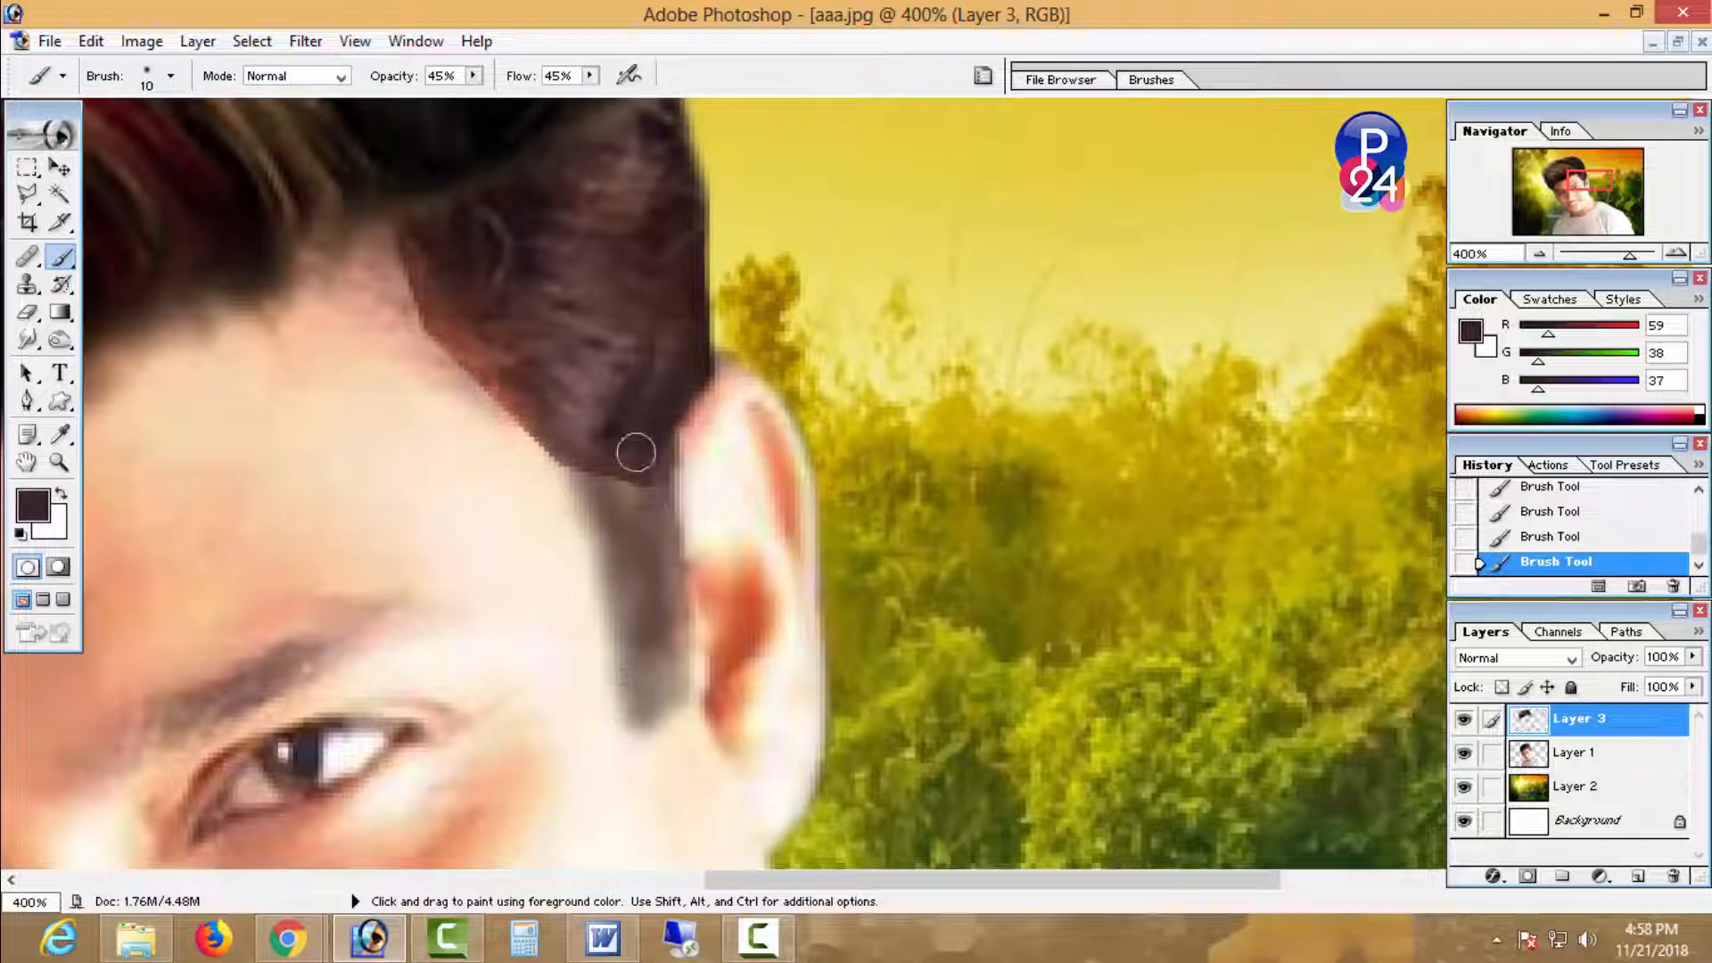
left_click_drag(635, 452, 636, 588)
left_click_drag(573, 471, 643, 611)
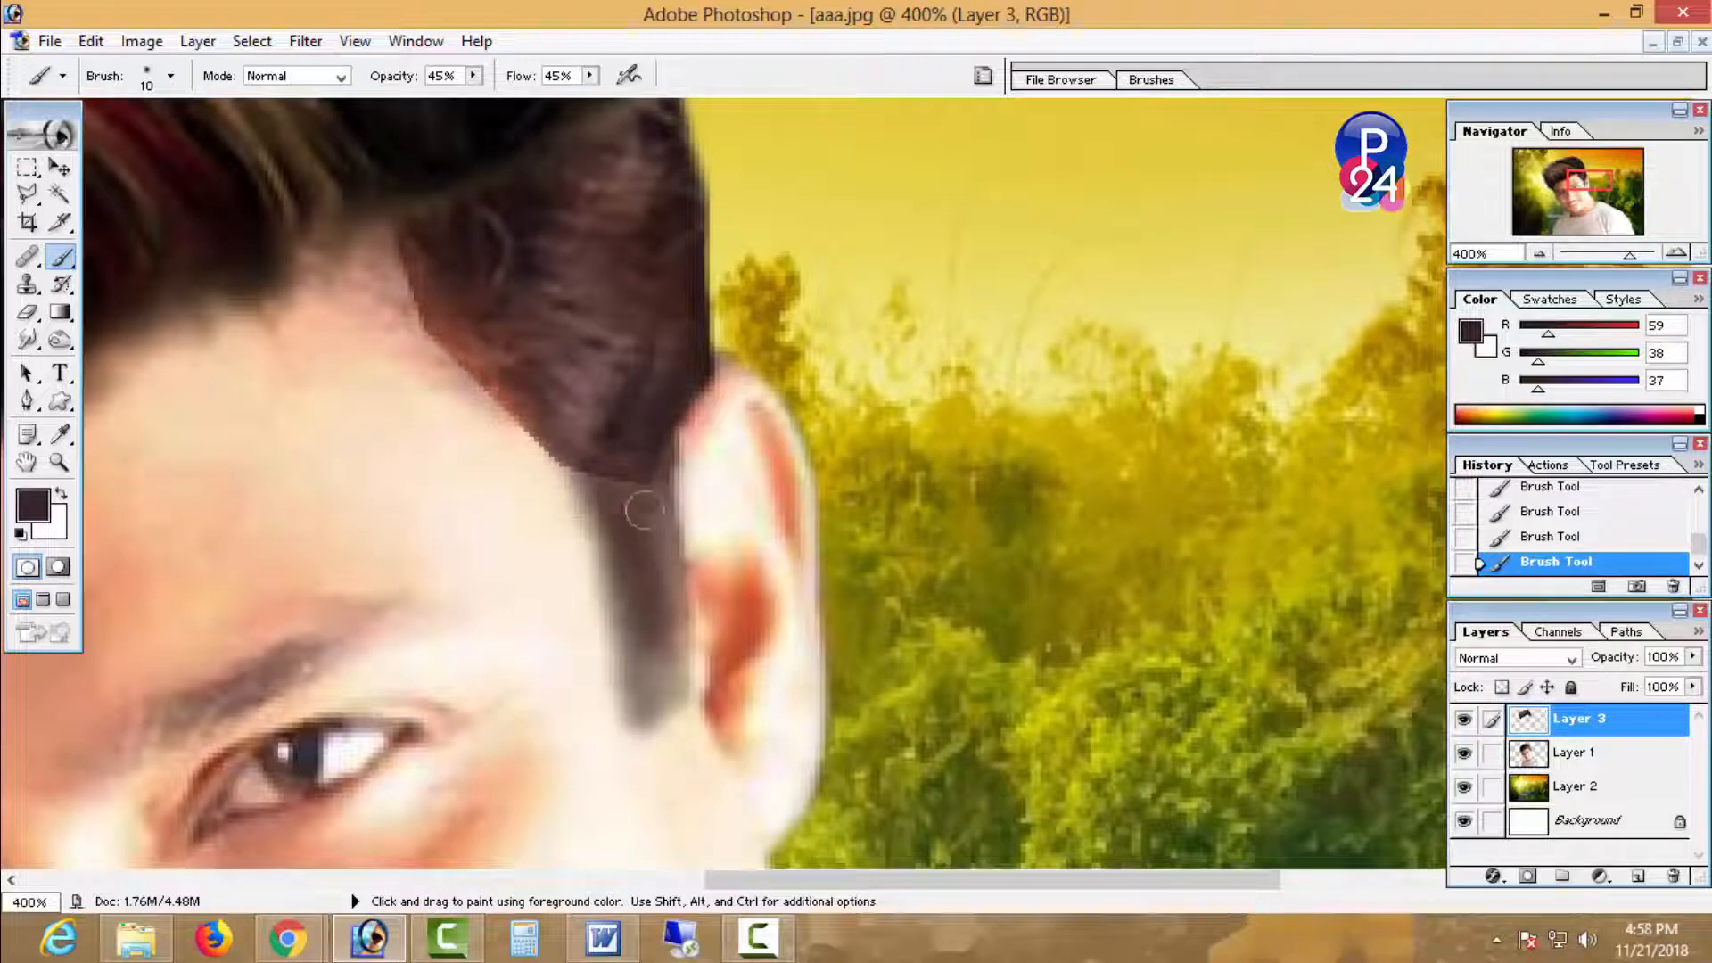
left_click_drag(644, 510, 657, 638)
mouse_move(654, 457)
left_mouse_down()
mouse_move(659, 601)
mouse_move(640, 480)
mouse_move(637, 586)
mouse_move(629, 570)
mouse_move(643, 666)
mouse_move(654, 616)
mouse_move(671, 631)
mouse_move(674, 717)
mouse_move(662, 661)
mouse_move(658, 684)
mouse_move(678, 657)
mouse_move(654, 730)
left_mouse_up()
mouse_move(633, 506)
left_mouse_down()
mouse_move(635, 702)
mouse_move(629, 494)
mouse_move(648, 682)
left_mouse_up()
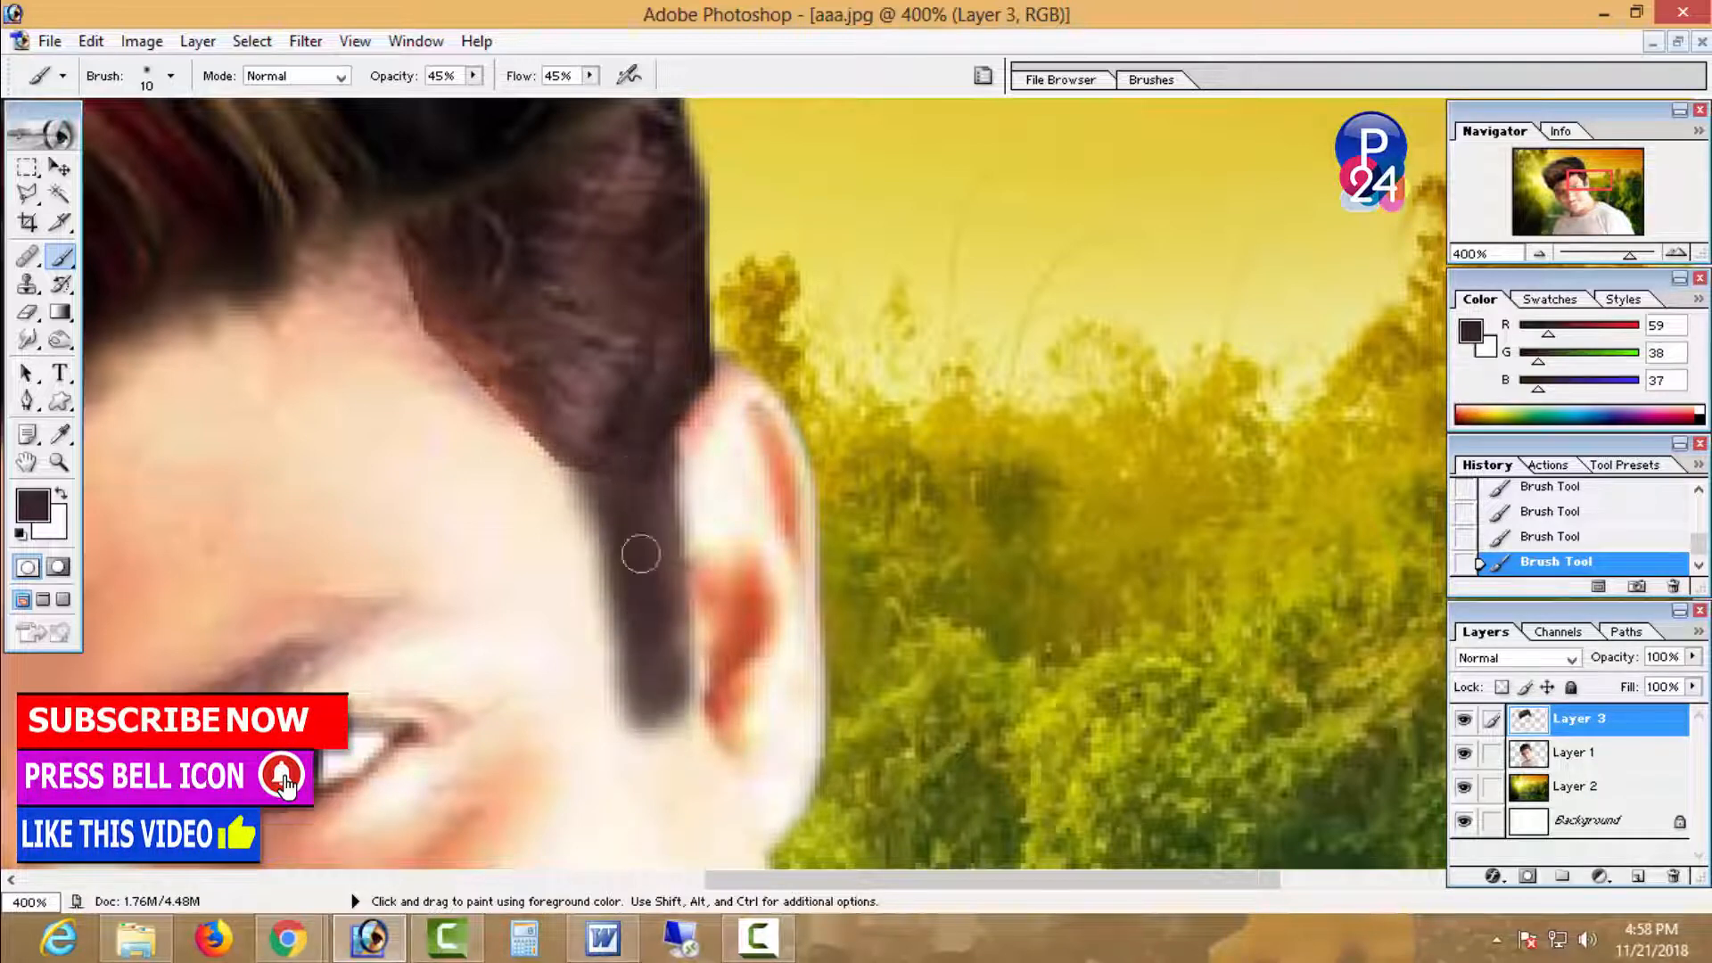
- Blend the top of the sideburn into the side hair with short dark brown brush strokes
left_click_drag(584, 450, 611, 535)
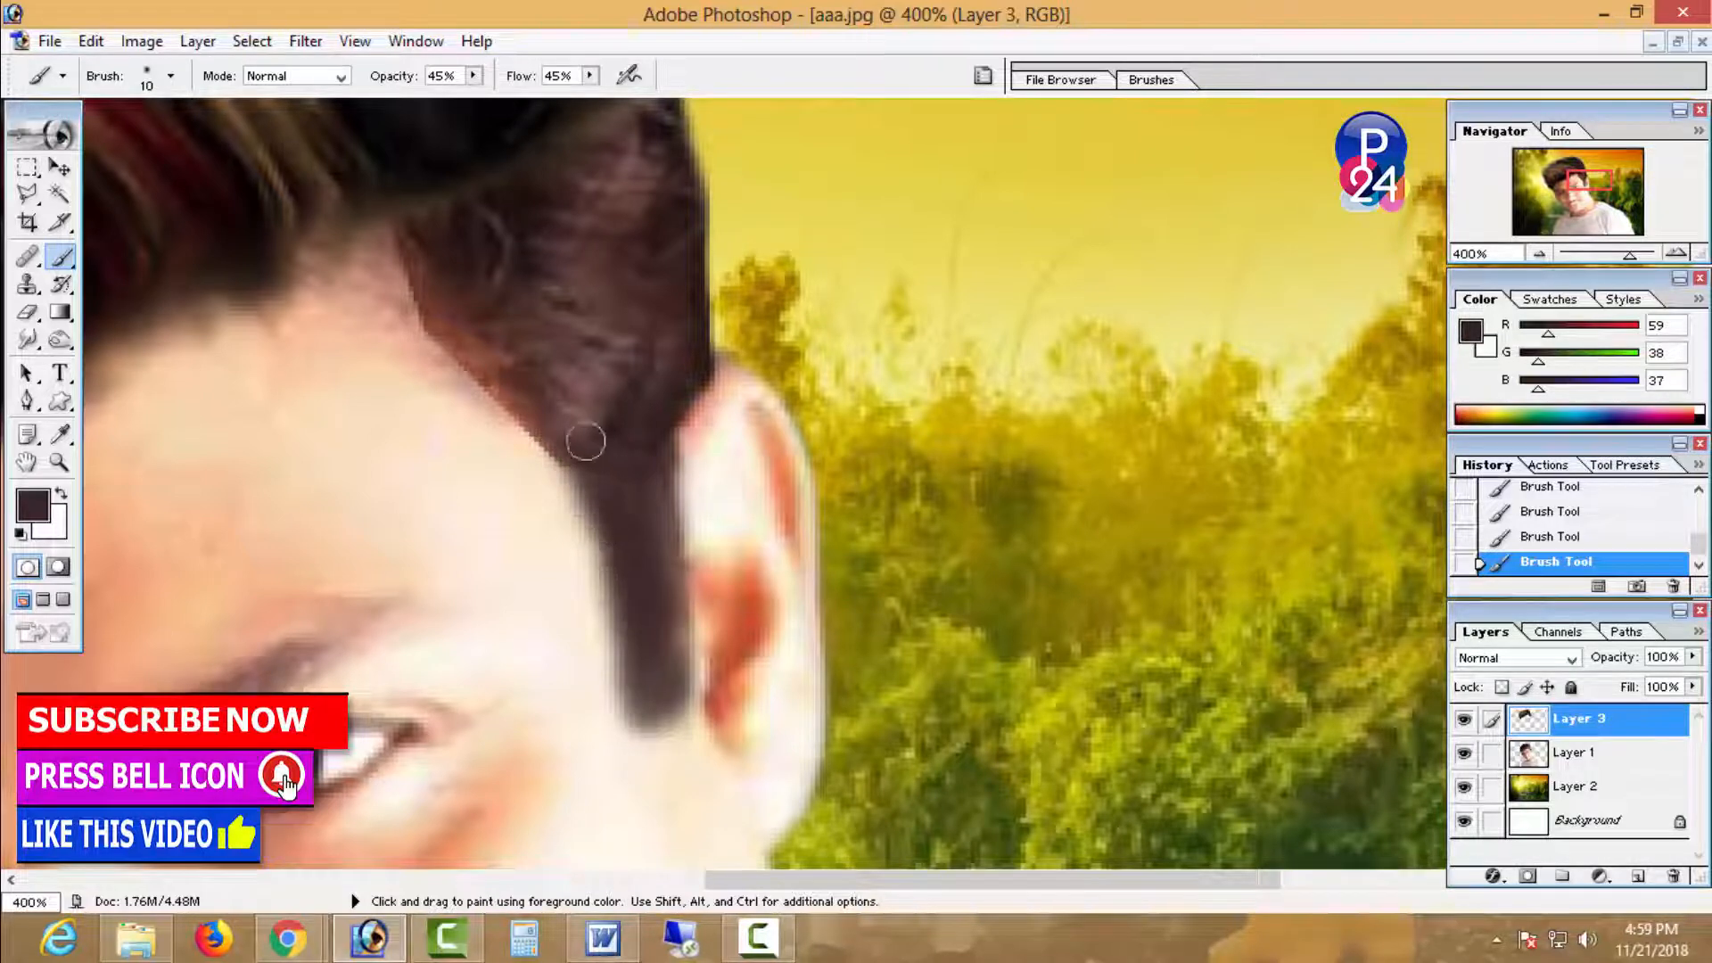
left_click_drag(606, 434, 580, 430)
left_click(557, 405)
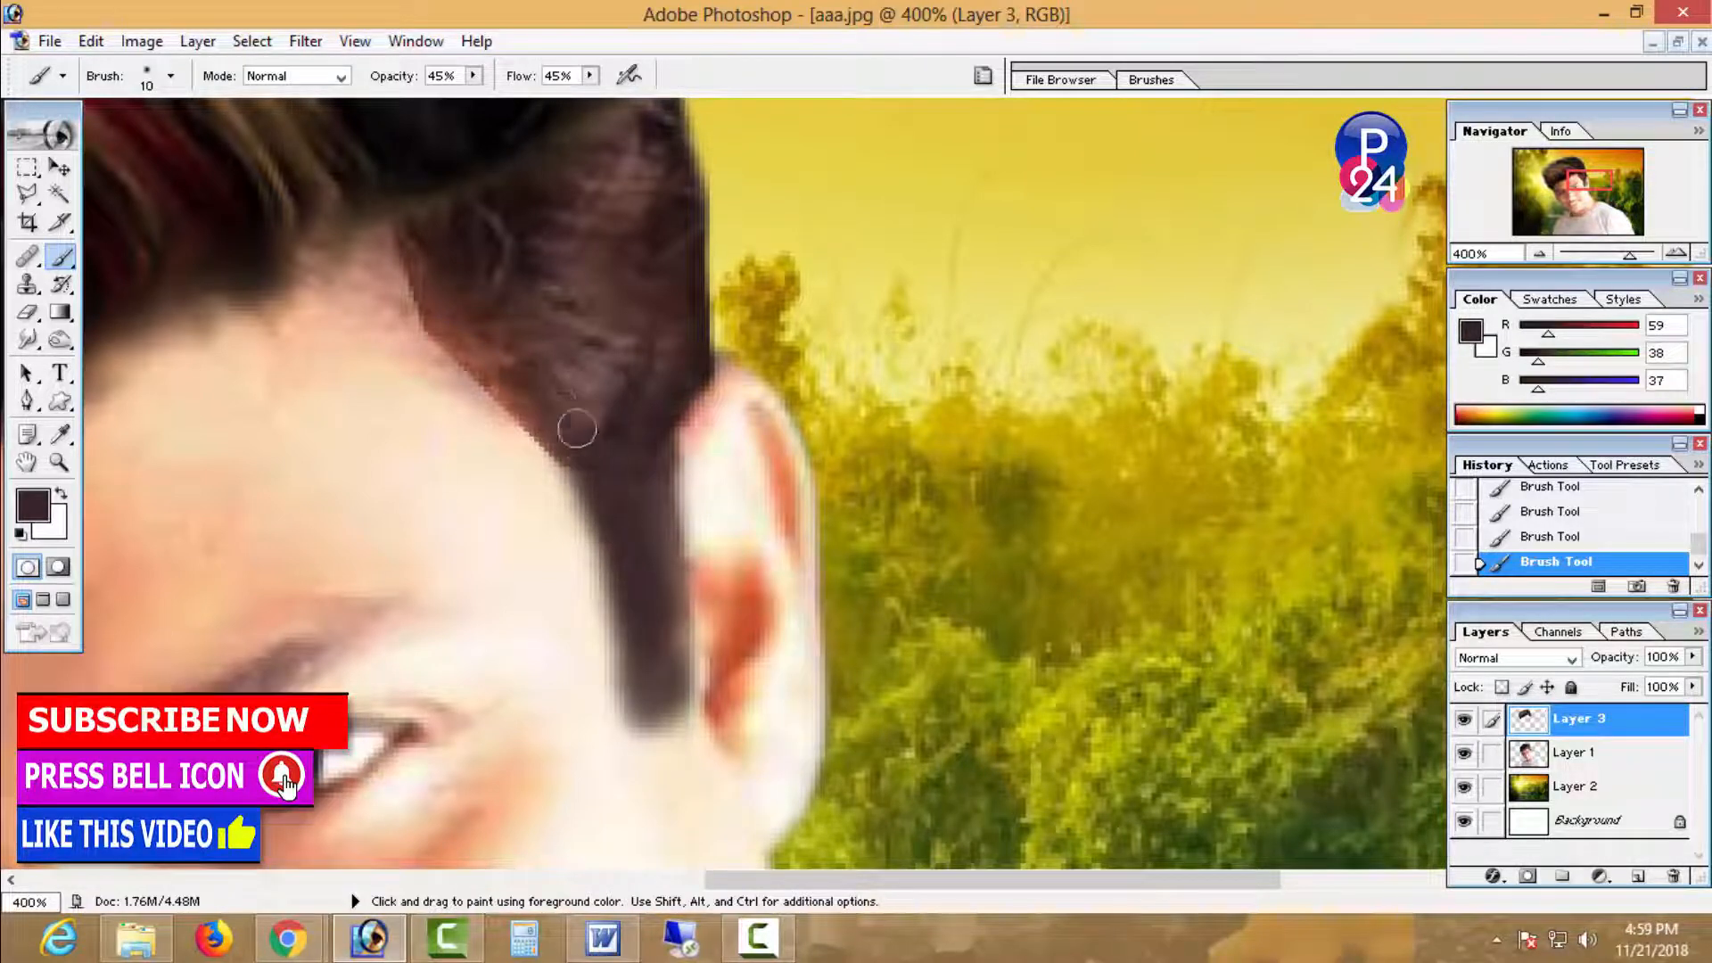
left_click(537, 380)
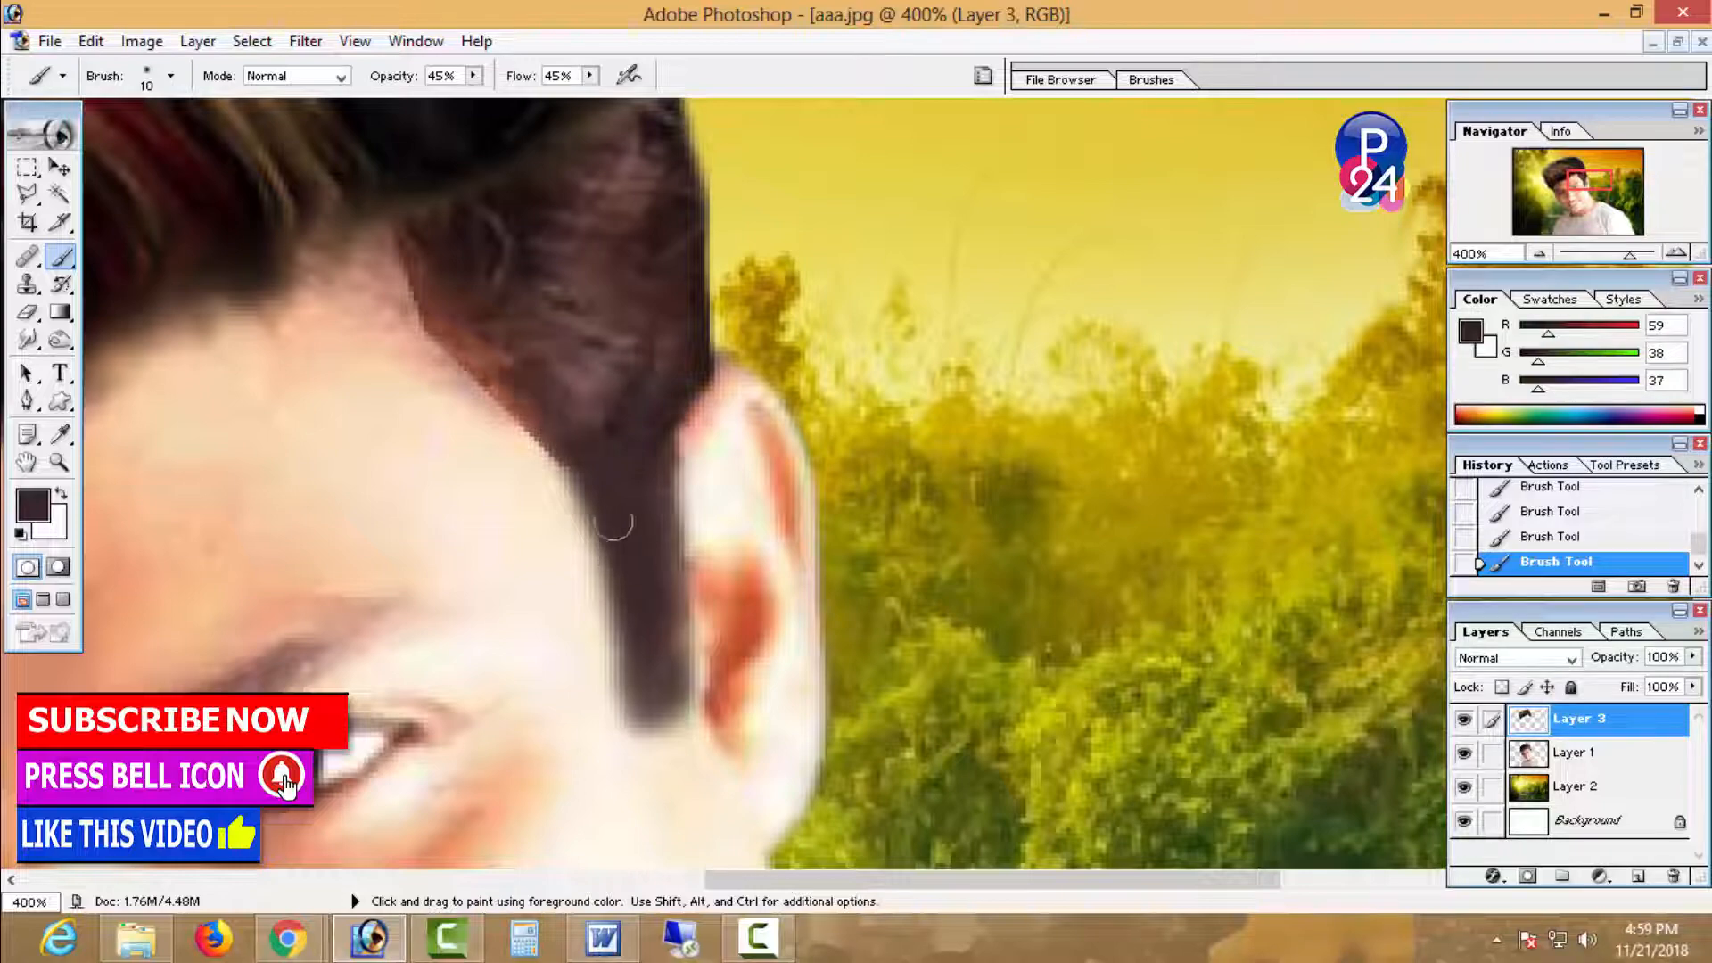
left_click(599, 447)
left_click(639, 543)
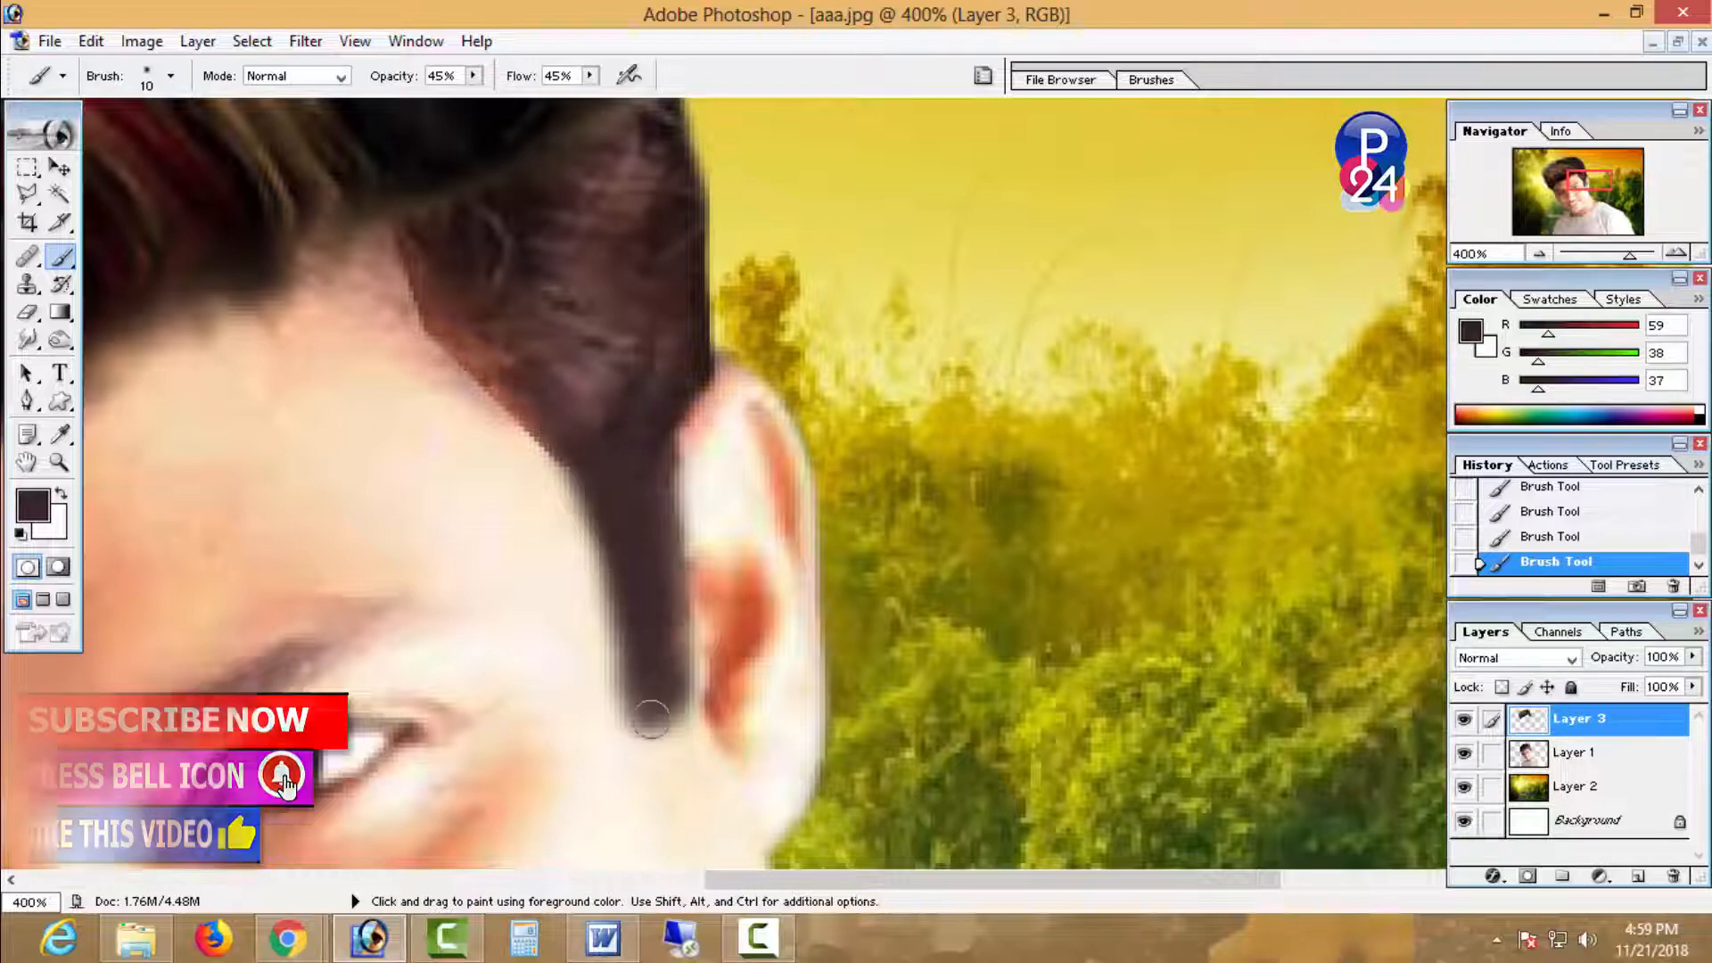
- Examine how the painted sideburn fits the whole portrait
left_click(678, 649, "alt")
left_click(681, 664, "alt")
left_click(896, 544, "alt")
left_click(932, 529, "alt")
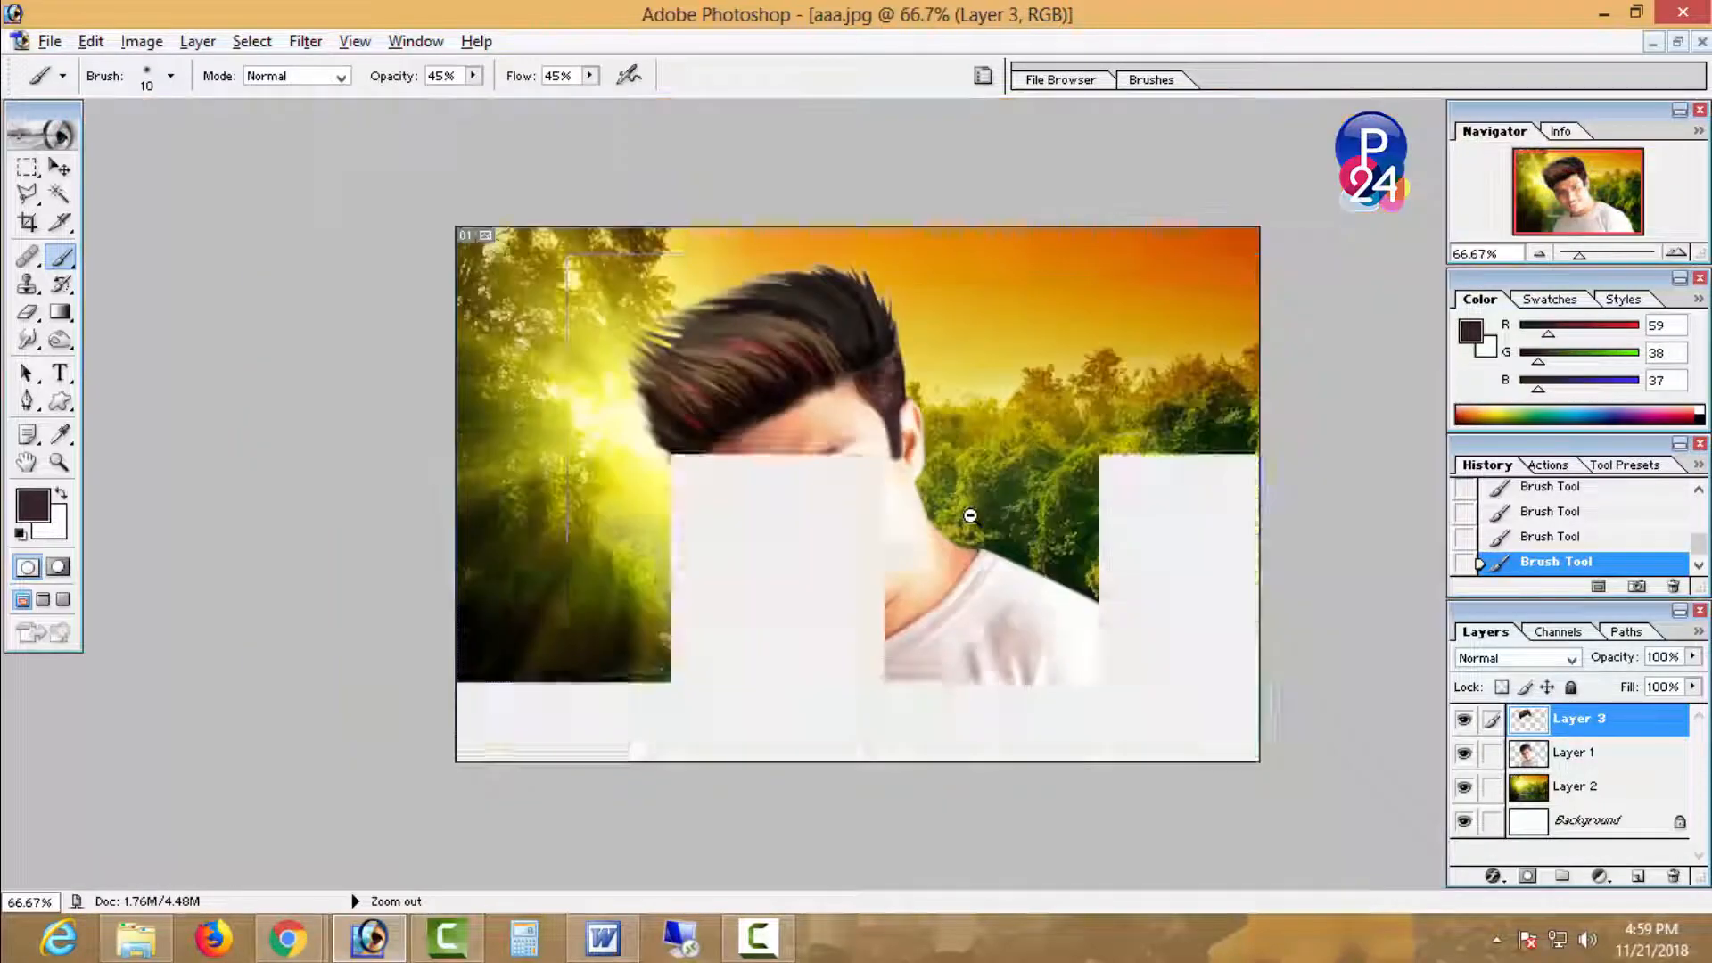
left_click(875, 500, "alt")
left_click(945, 464, "alt")
left_click(952, 448, "ctrl")
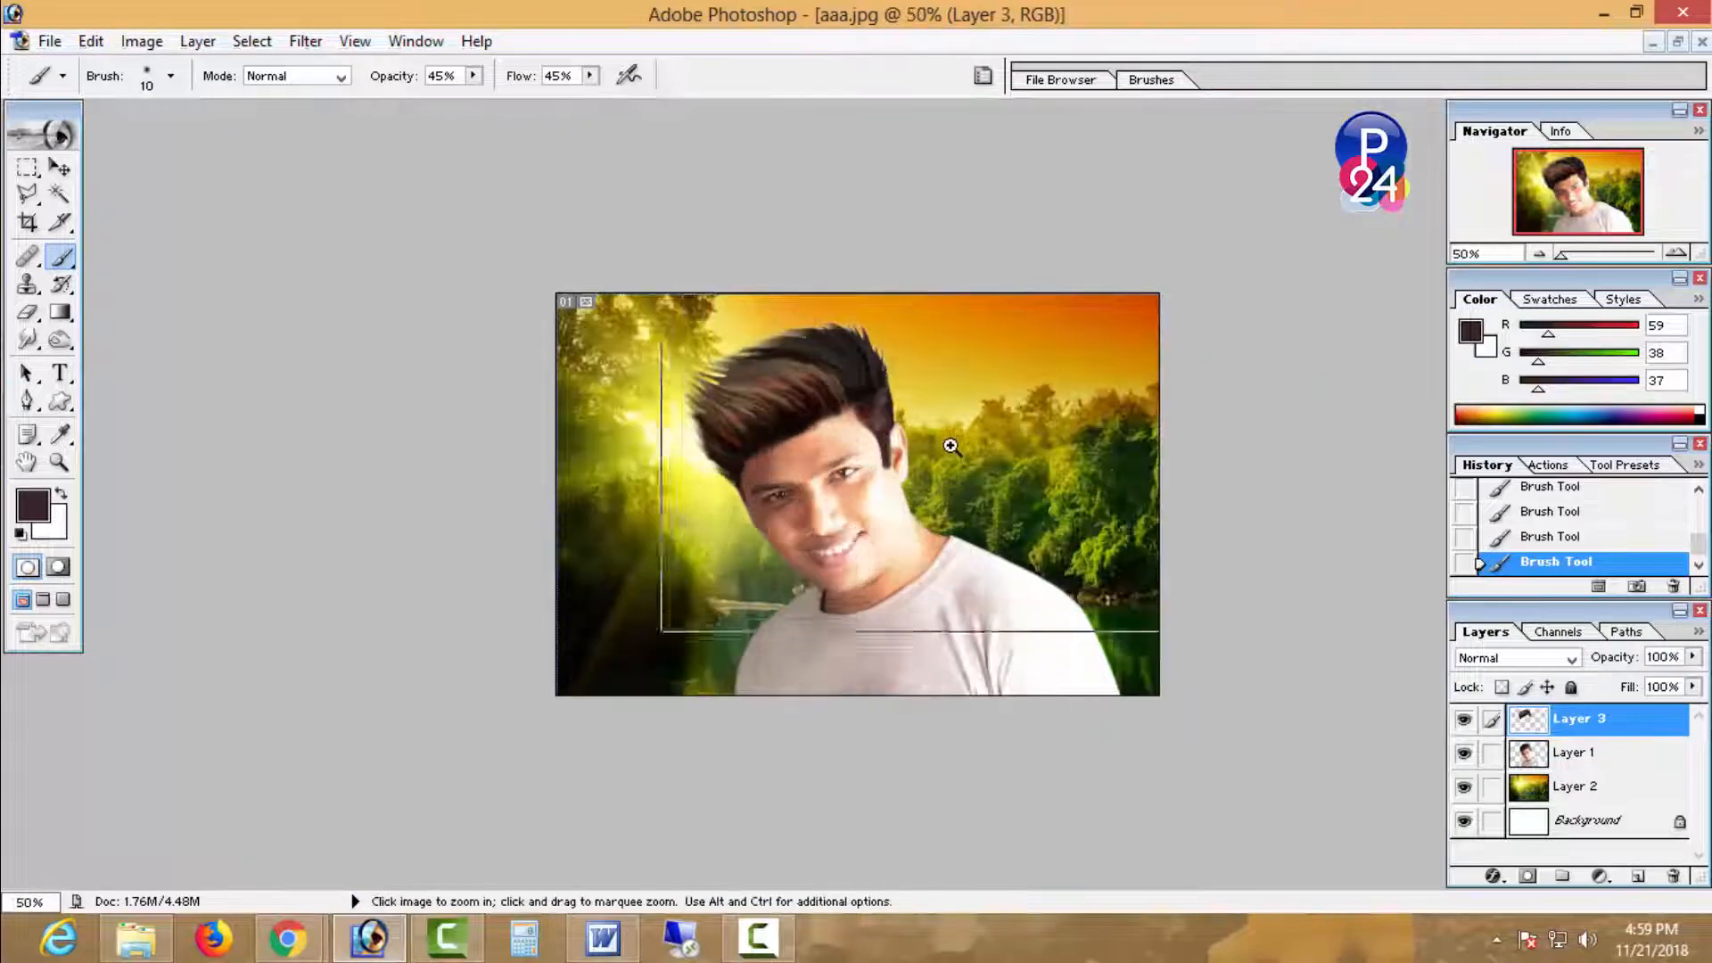
left_click(948, 443, "ctrl")
- Sample brown tones from the hair strands as the foreground colour and reduce the brush size to 6 px
left_click(836, 340, "alt")
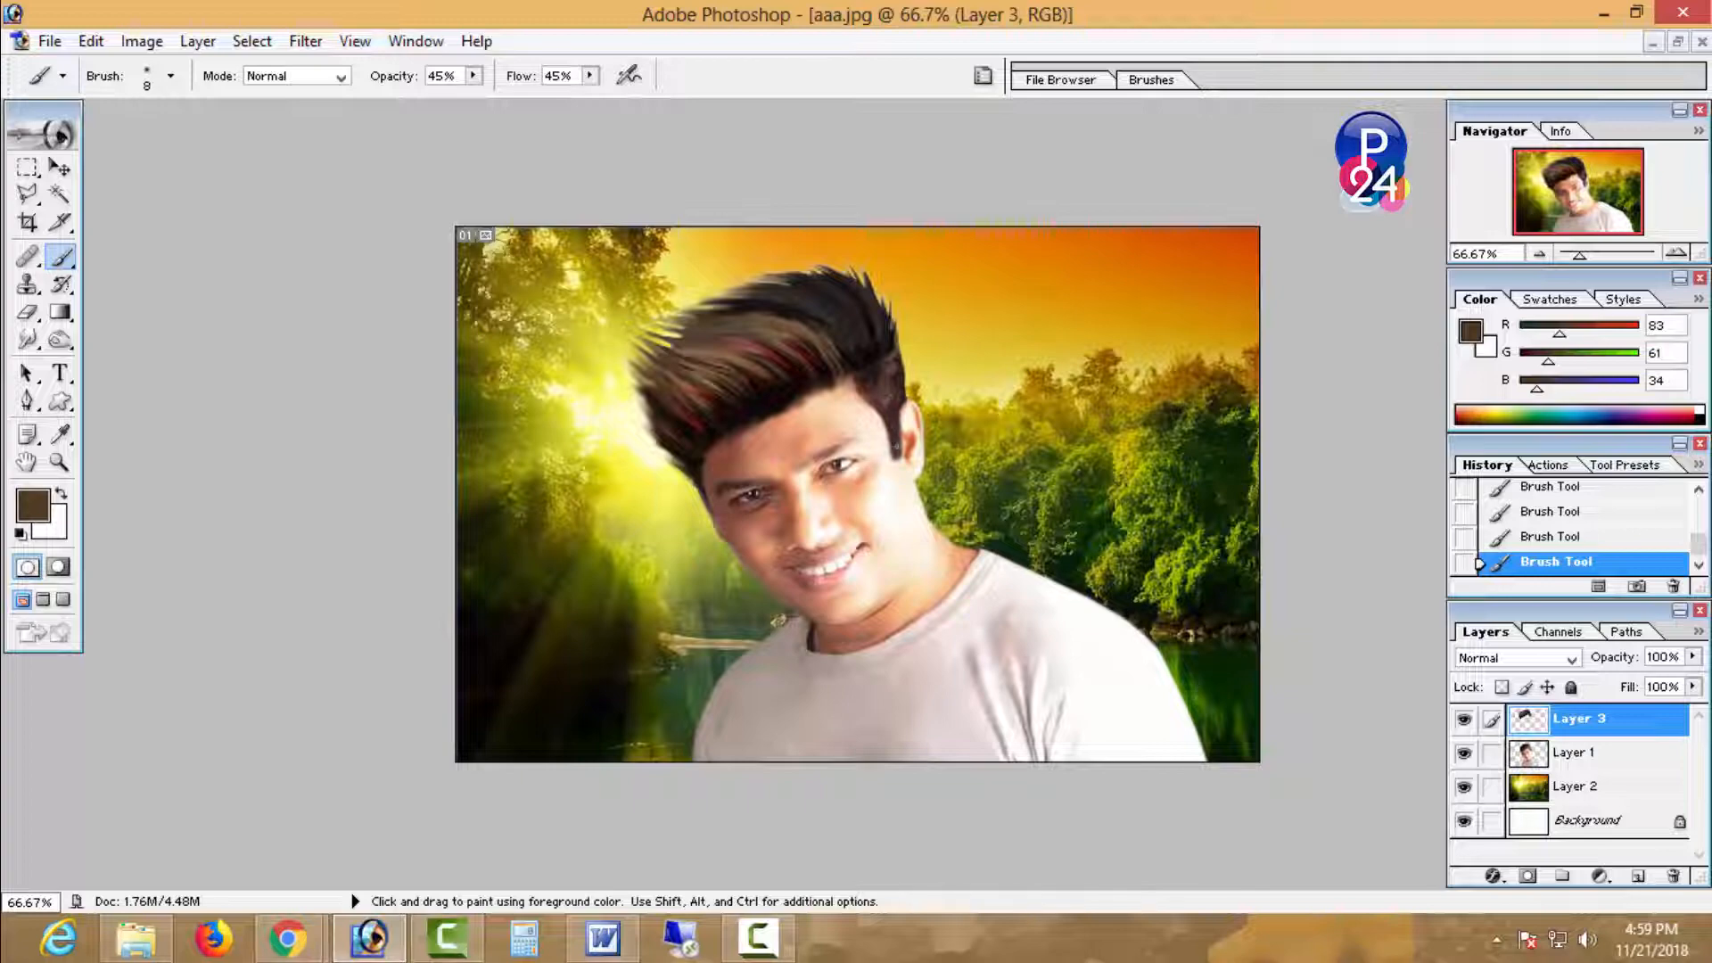
left_click(944, 432, "ctrl")
left_click(944, 437, "ctrl")
left_click(928, 458, "ctrl")
left_click_drag(818, 490, 965, 490)
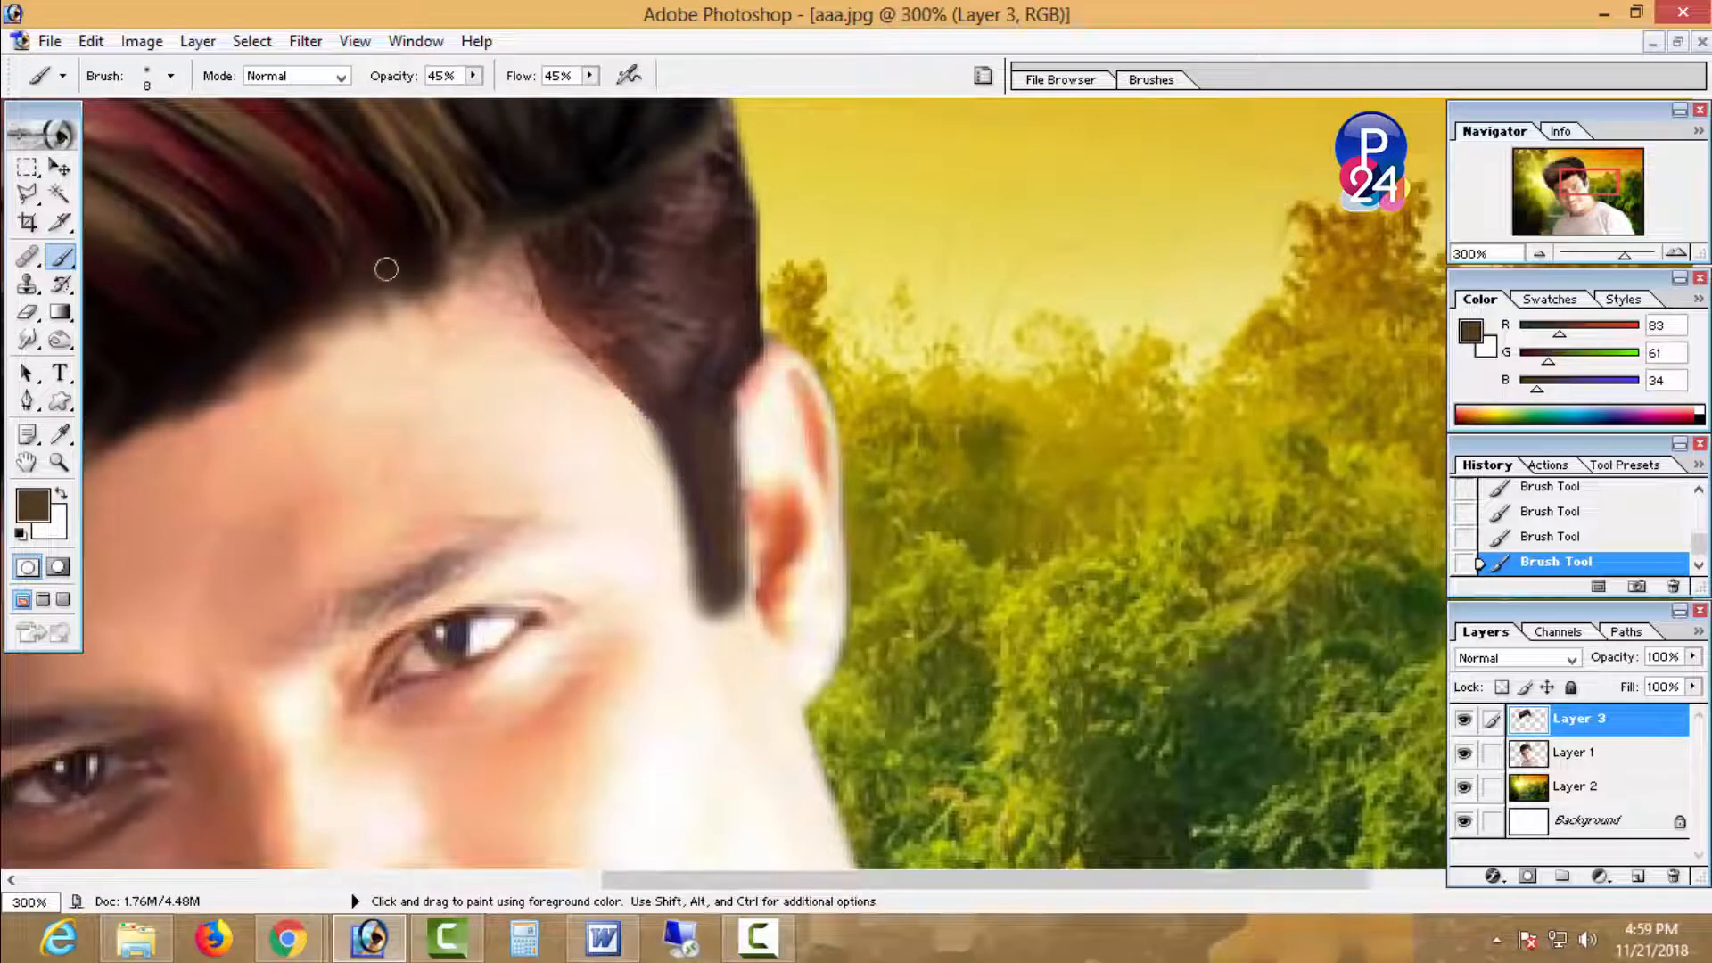
left_click(453, 176, "alt")
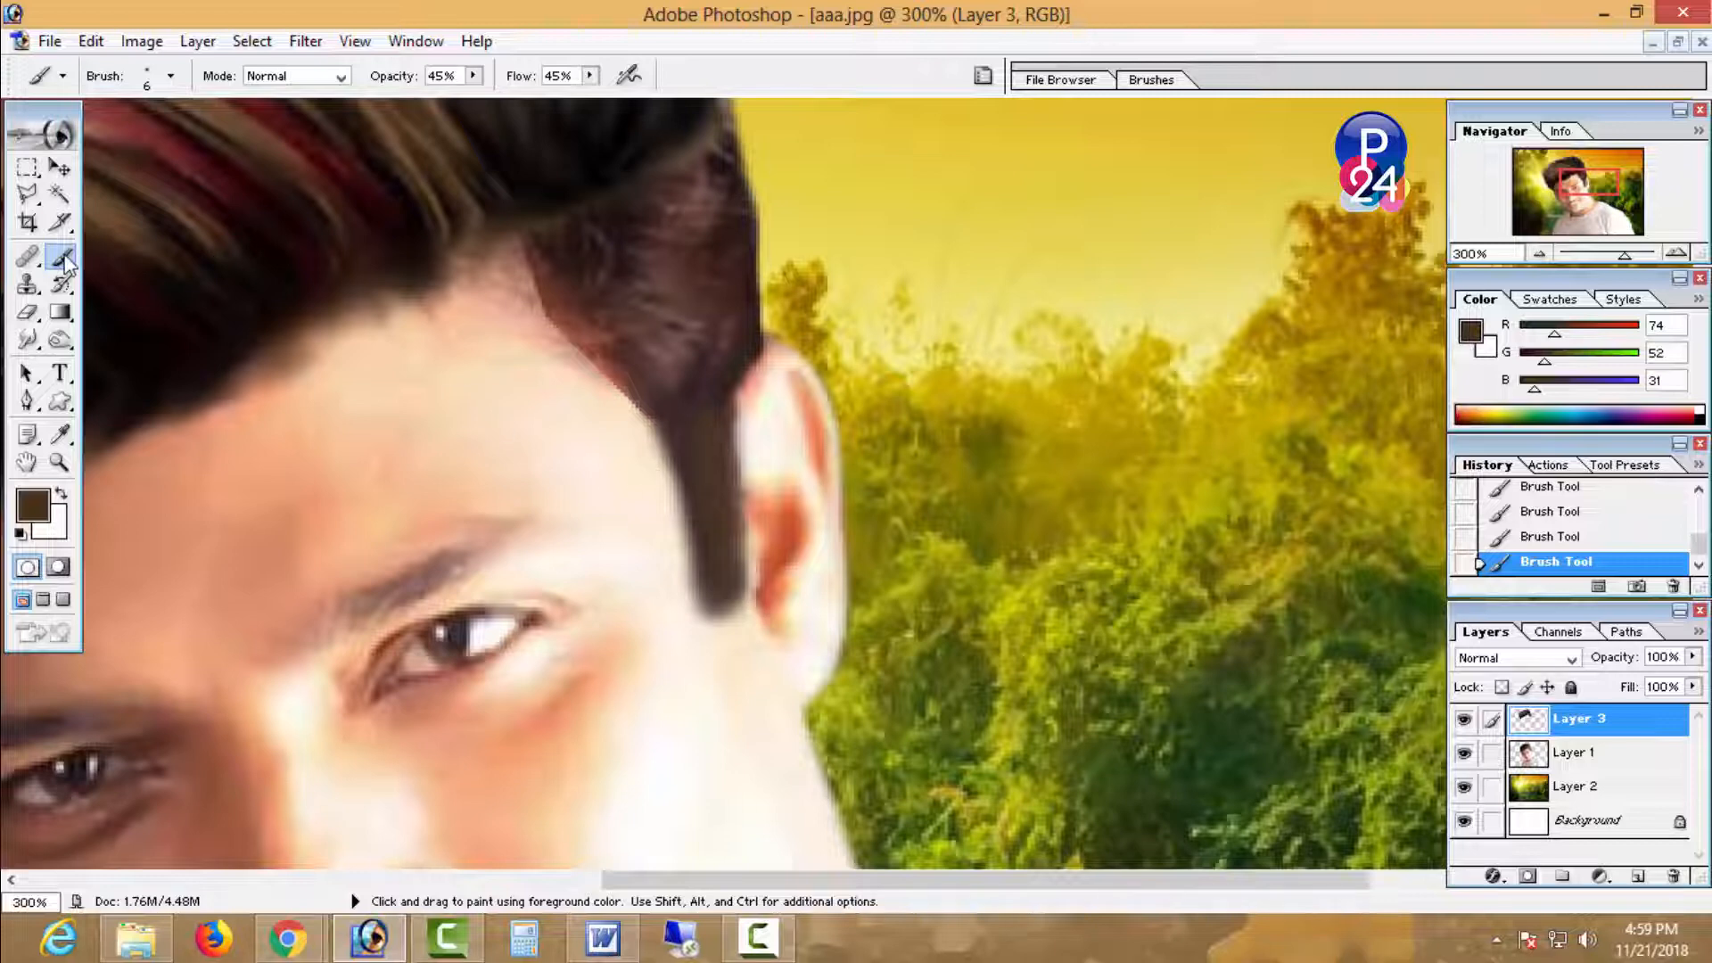
- Sample the light skin colour beside the sideburn and paint one thin slanted line across the sideburn with the 6 px brush
left_click(675, 513, "alt")
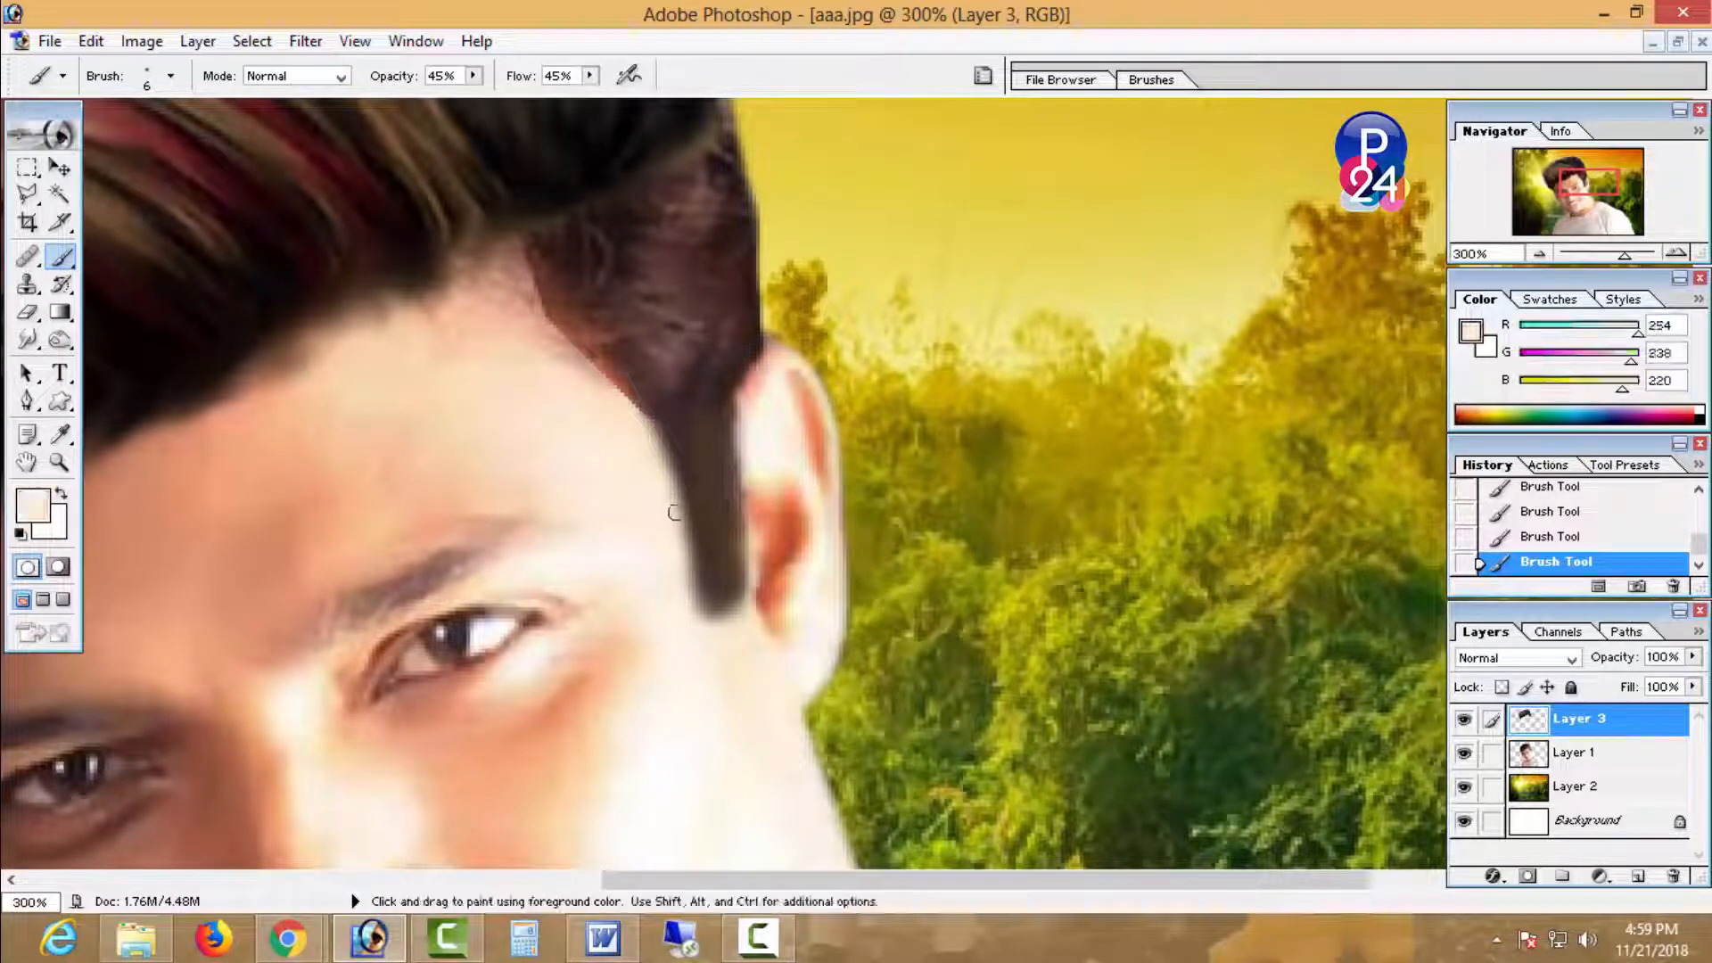
left_click_drag(683, 500, 726, 466)
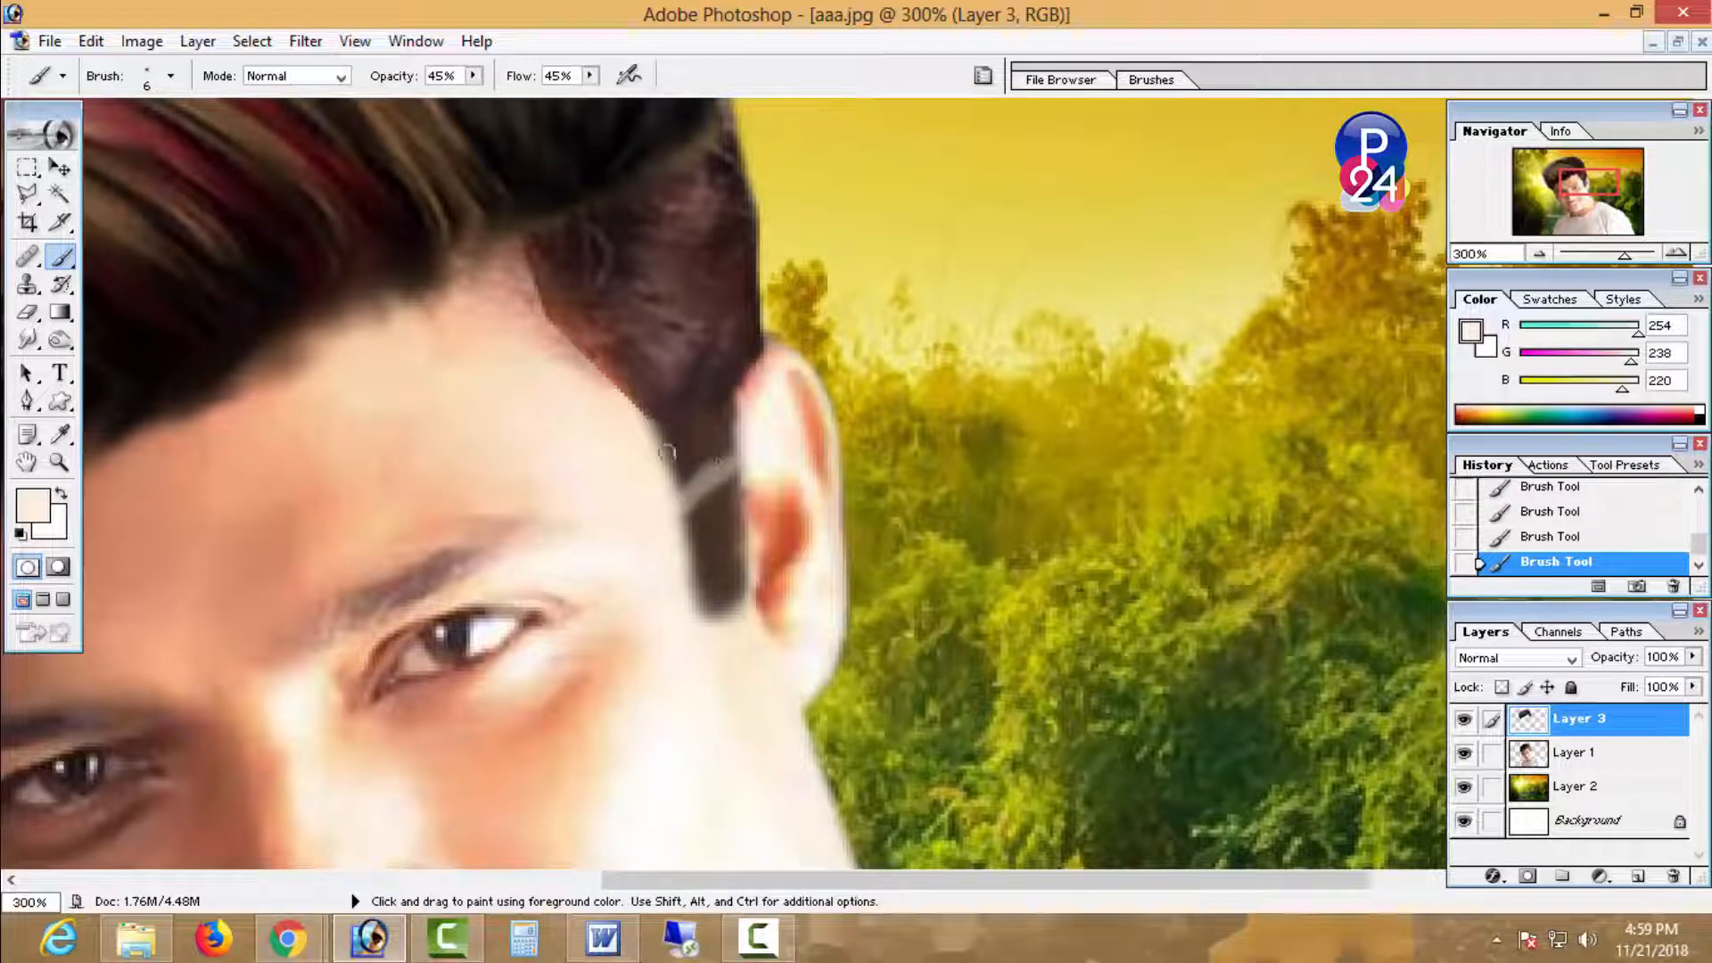
key("ctrl+z")
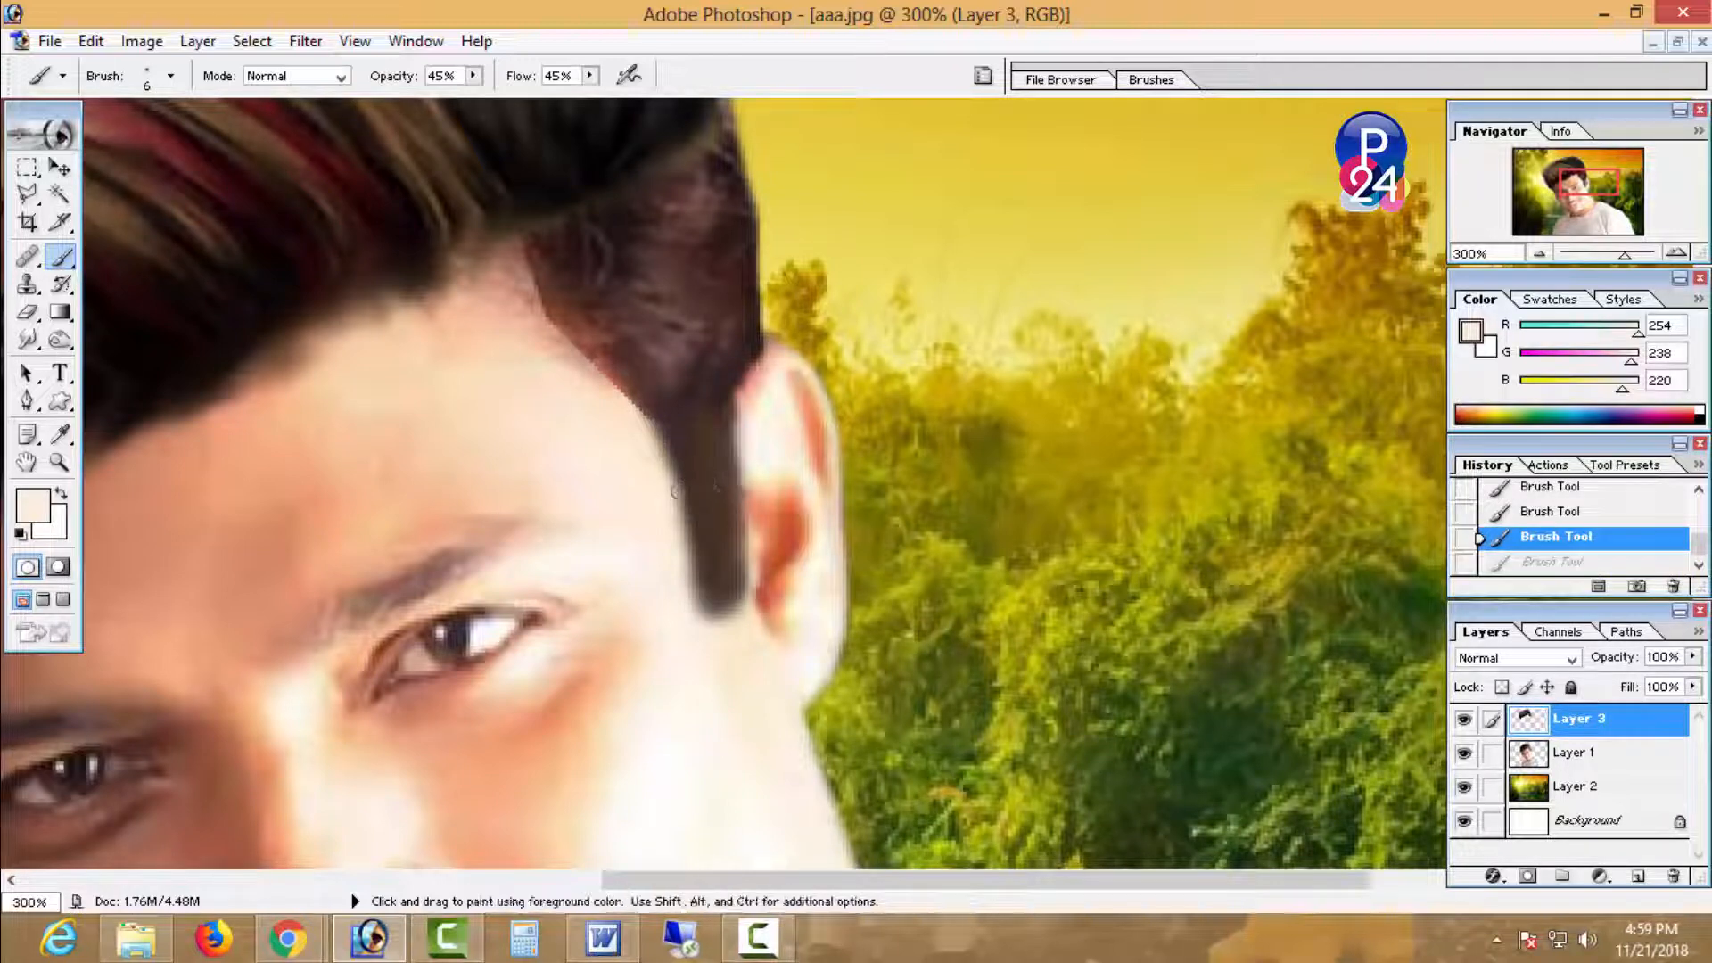
mouse_move(675, 491)
left_mouse_down()
mouse_move(739, 451)
mouse_move(675, 492)
left_mouse_up()
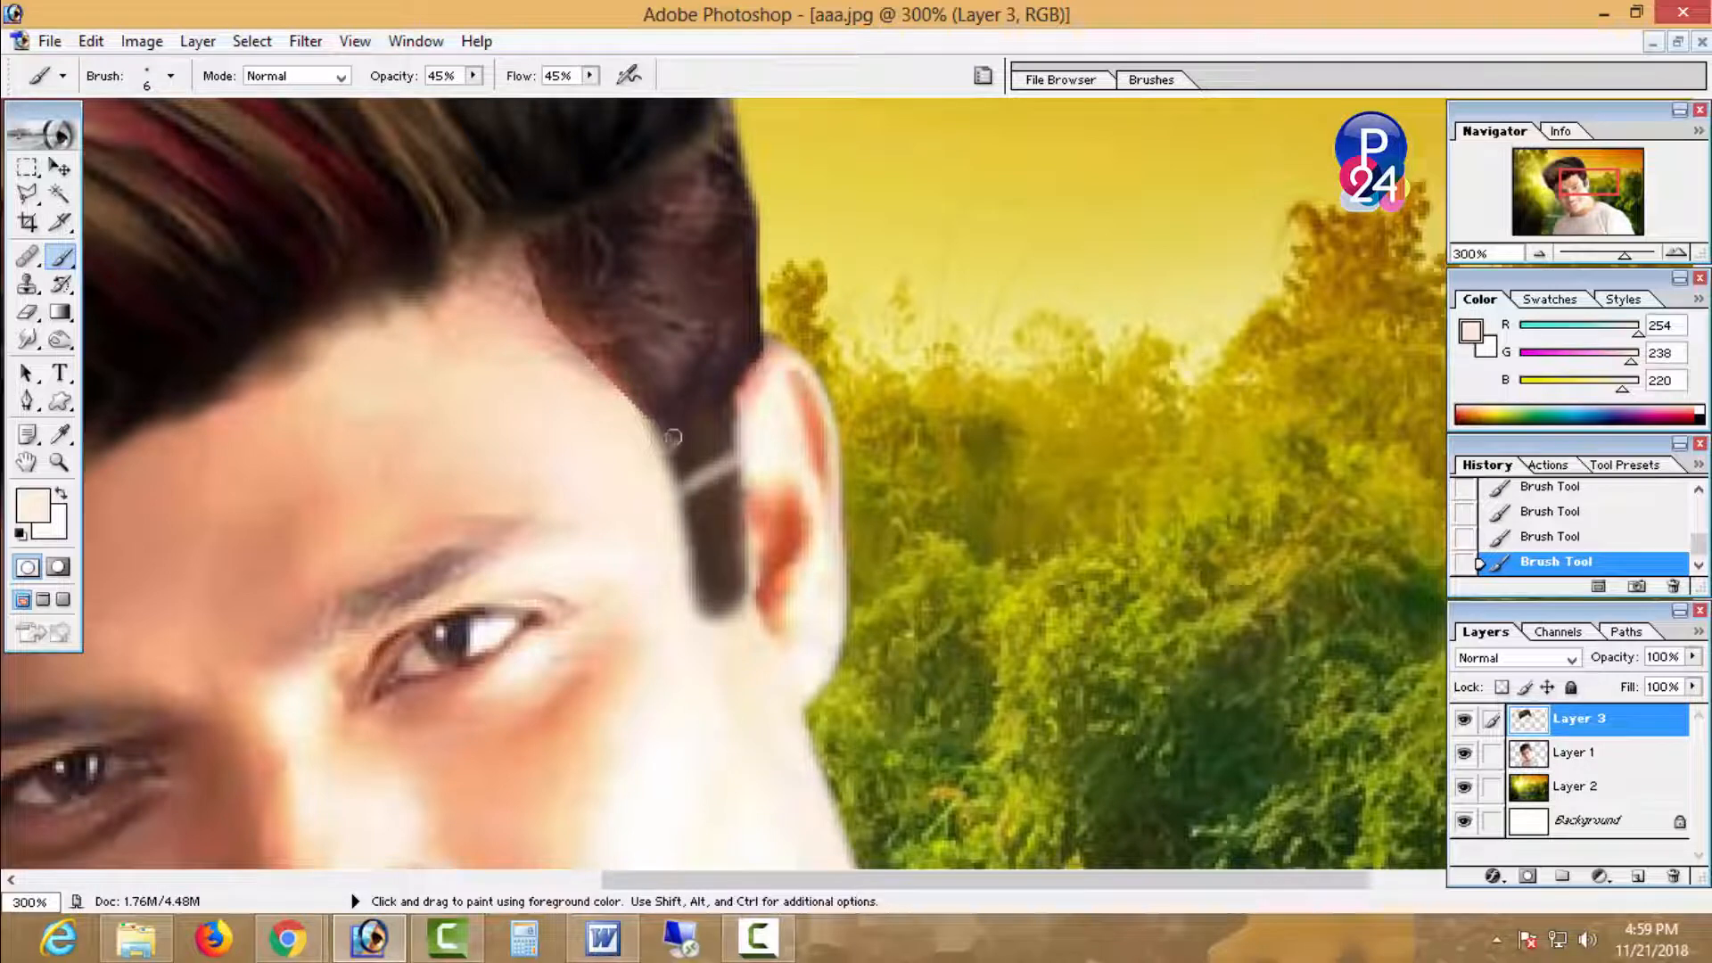
mouse_move(673, 436)
left_mouse_down()
mouse_move(727, 399)
mouse_move(714, 408)
left_mouse_up()
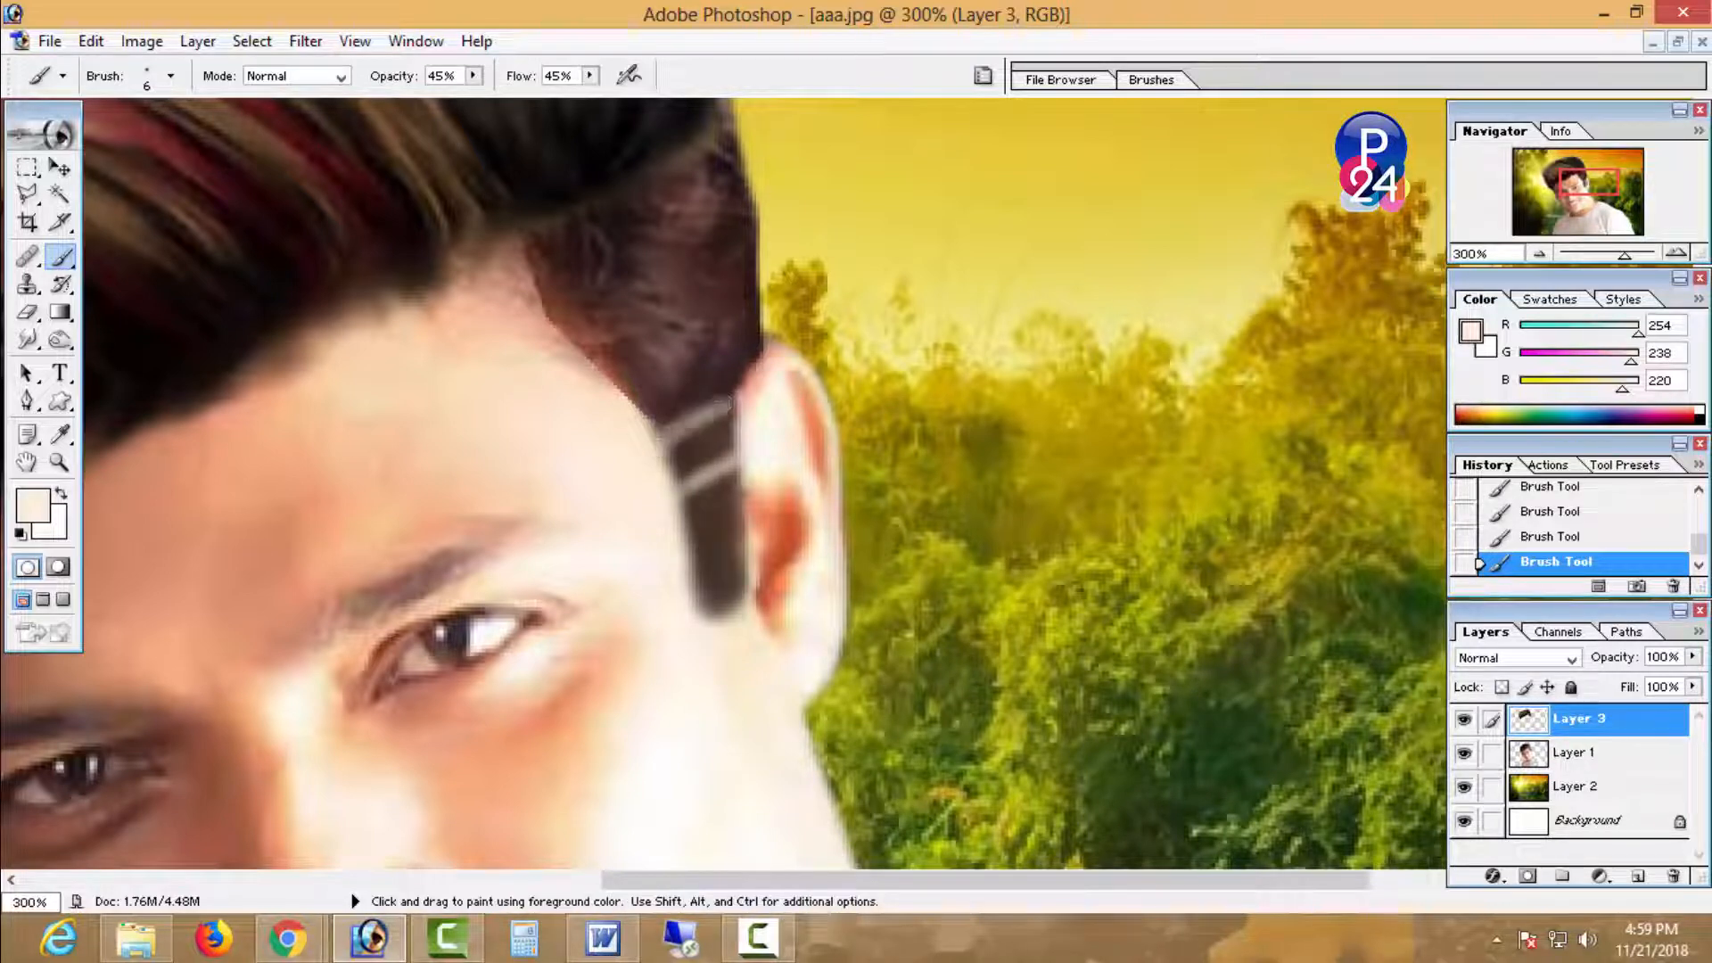
key("ctrl+minus")
key("ctrl+minus")
key("ctrl+minus")
key("ctrl+minus")
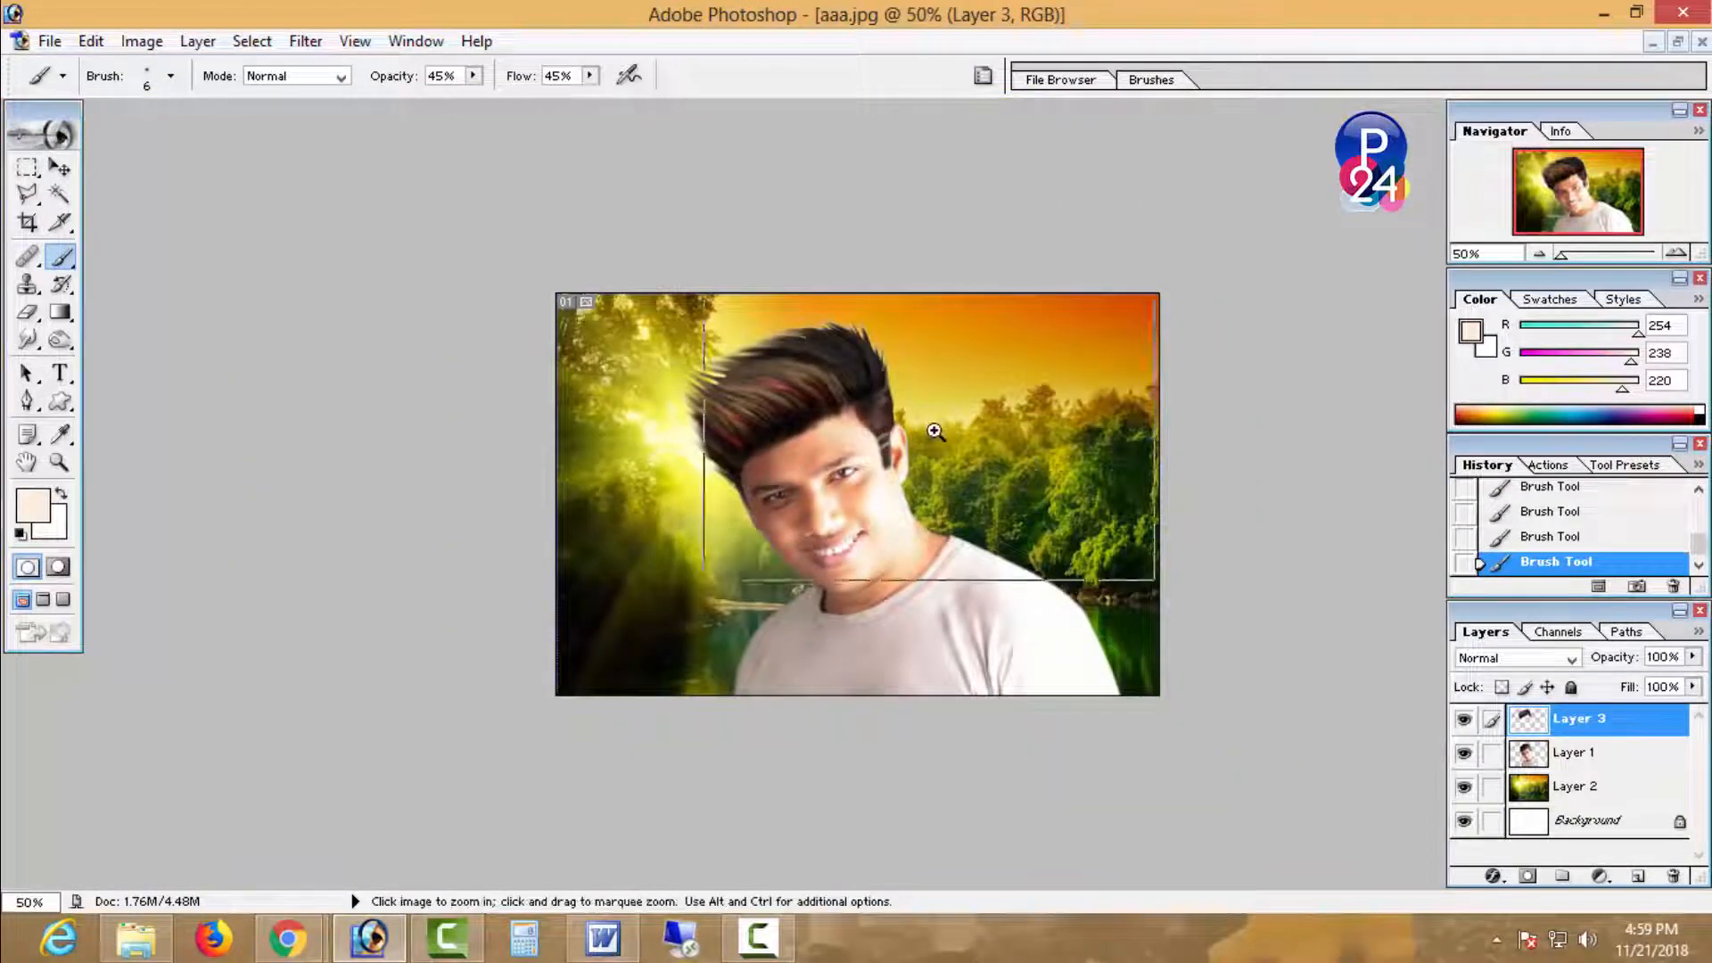
key("ctrl+plus")
key("ctrl+plus")
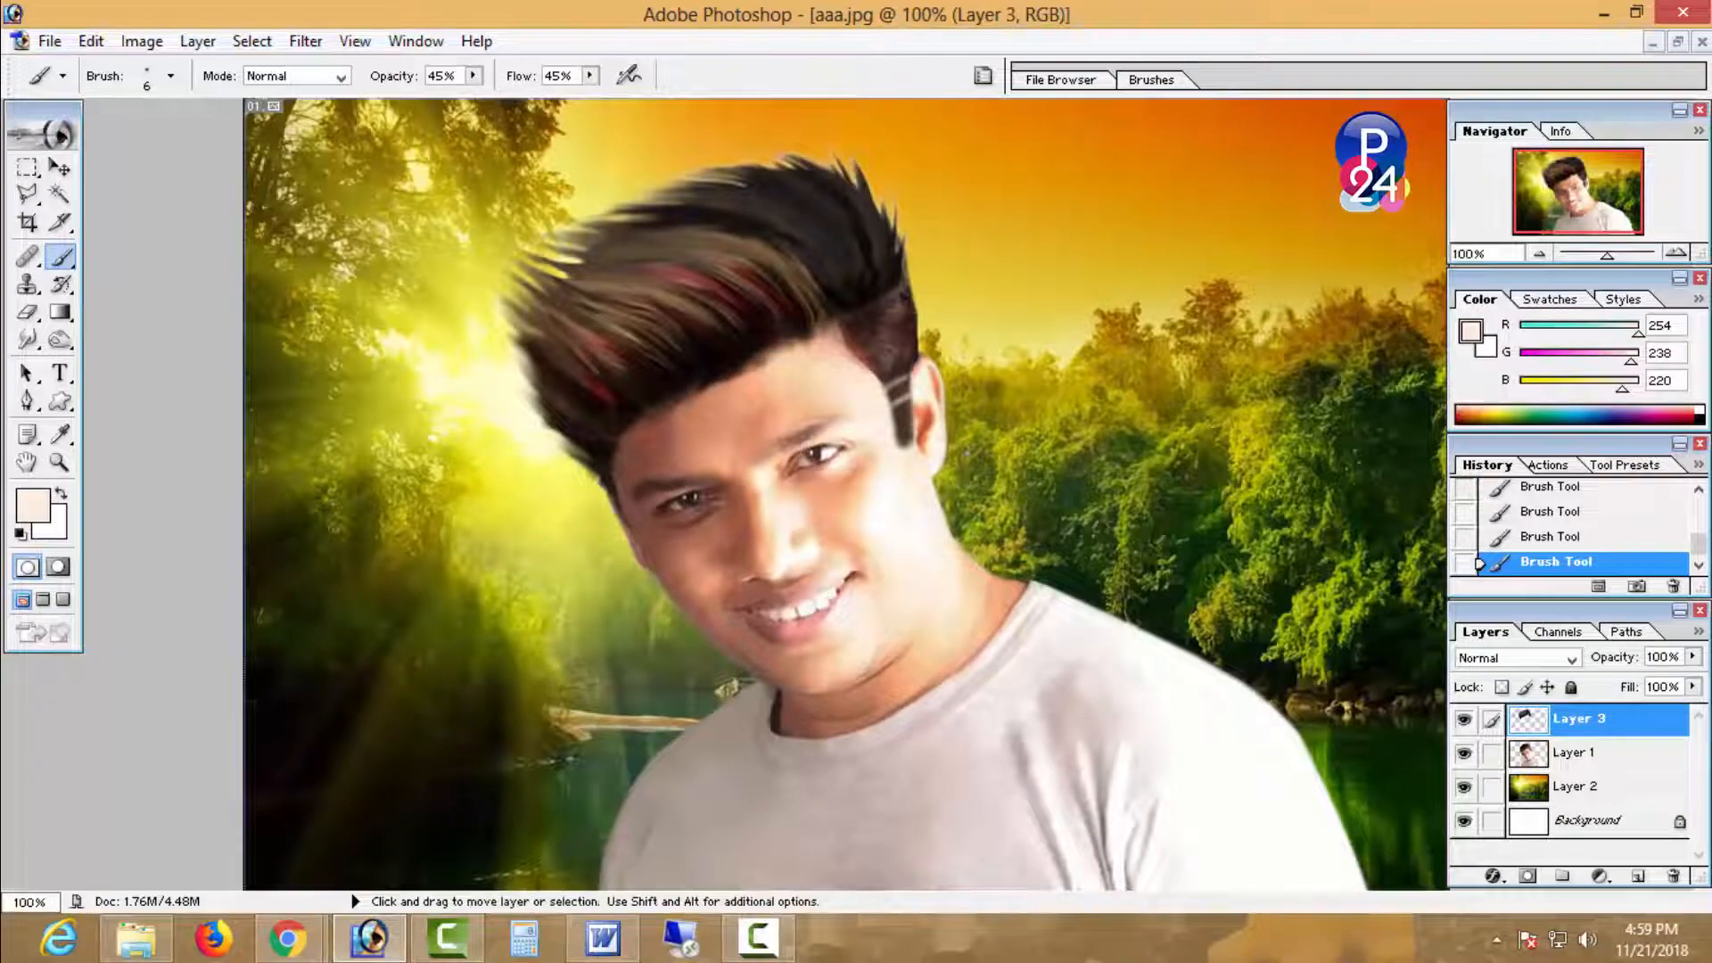
key("ctrl+alt+z")
- Paint a second thin light line across the sideburn just above and parallel to the first, redoing the stroke until it is clean
left_click(963, 451, "ctrl")
left_click(956, 441, "ctrl")
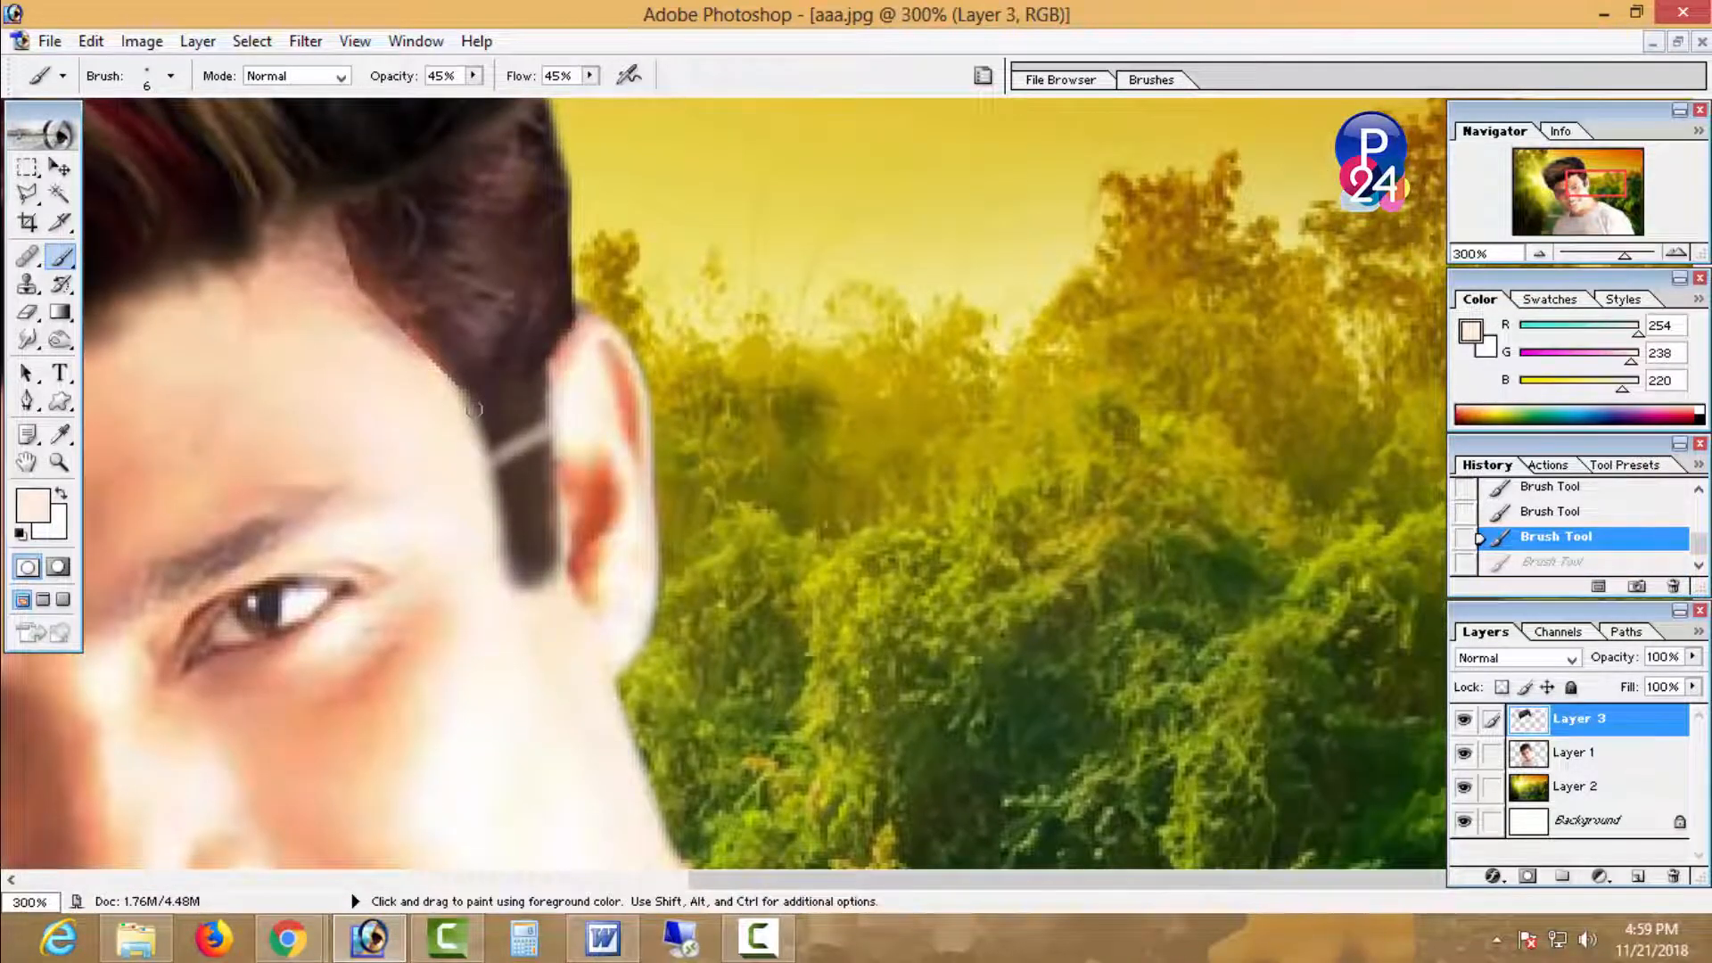
left_click_drag(486, 411, 558, 371)
key("ctrl+alt+z")
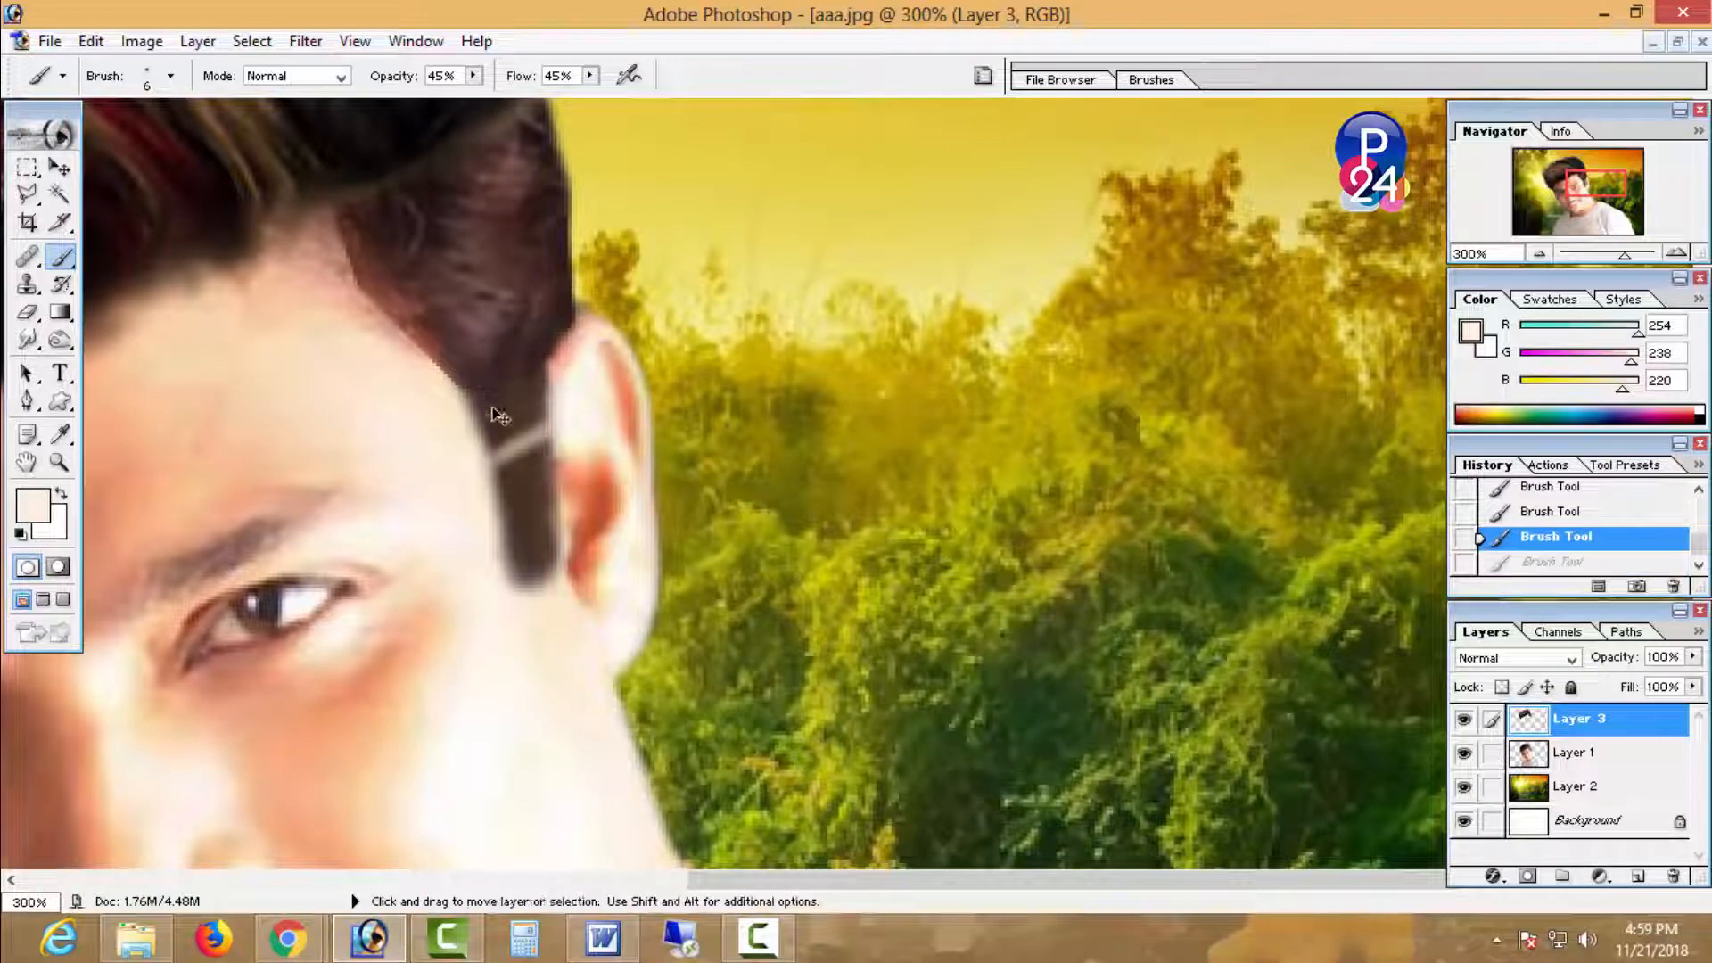
mouse_move(487, 417)
left_mouse_down()
mouse_move(565, 366)
mouse_move(522, 384)
mouse_move(537, 383)
left_mouse_up()
key("ctrl+alt+z")
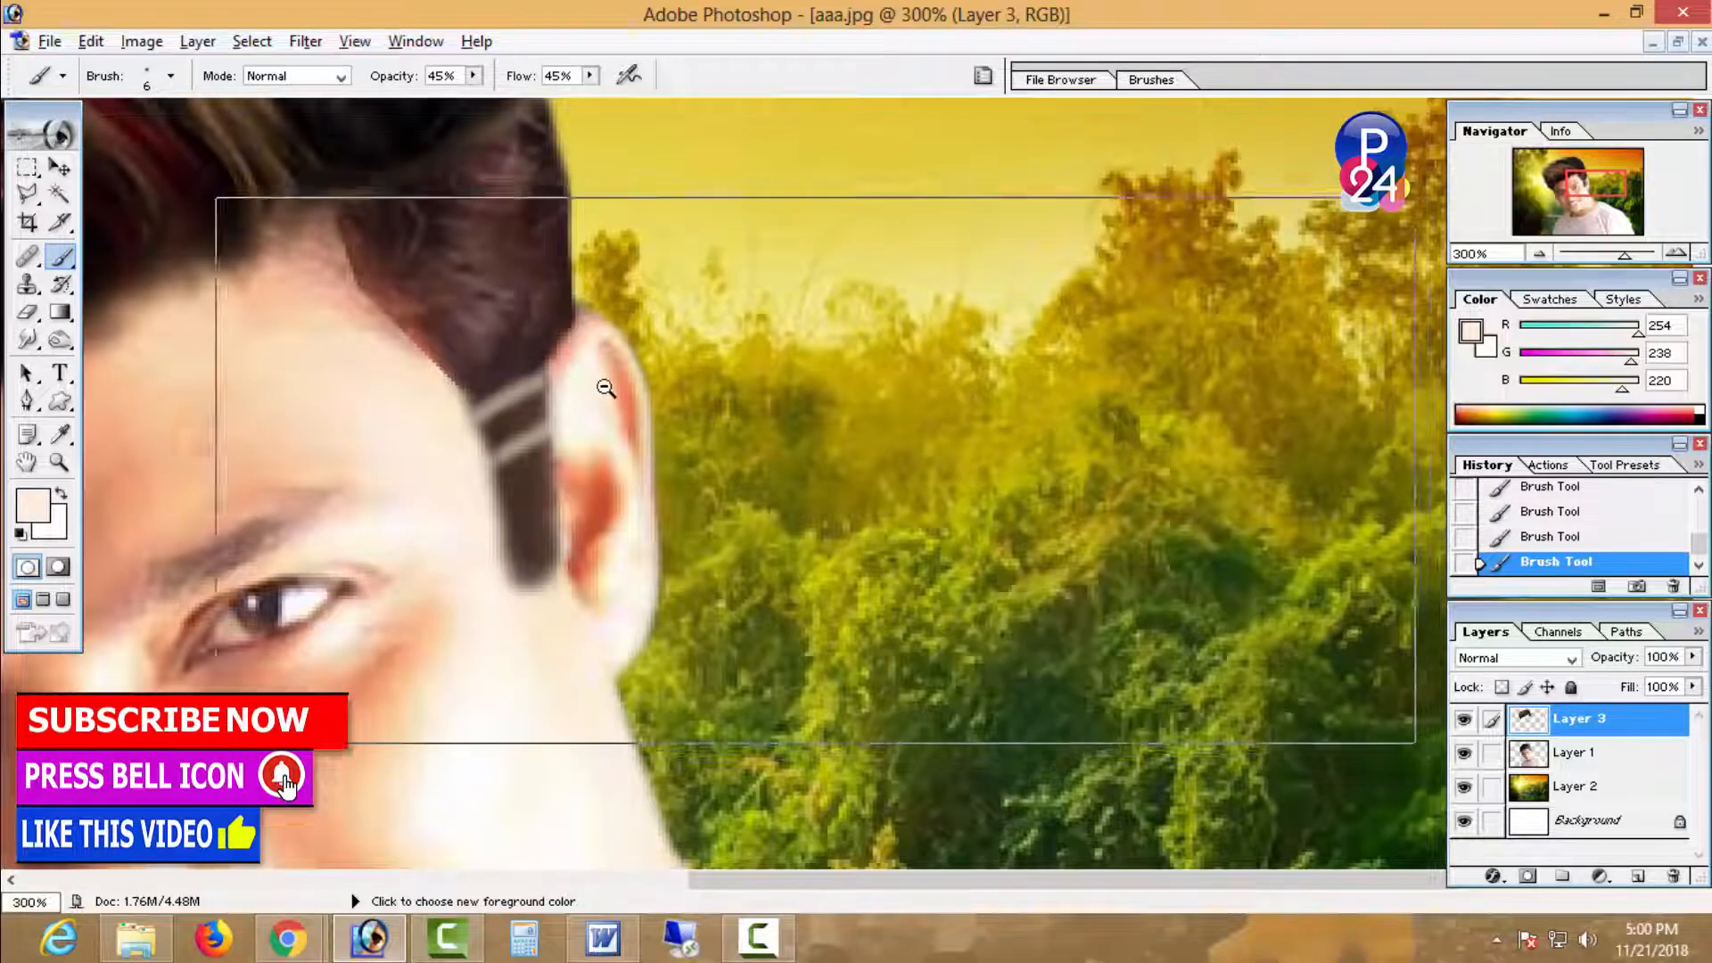
- Sample a greyish brown from the hair and paint a parting line between the dark top hair and the side hair
left_click(604, 386, "alt")
left_click(892, 486, "alt")
left_click(892, 486, "alt")
left_click(891, 482, "alt")
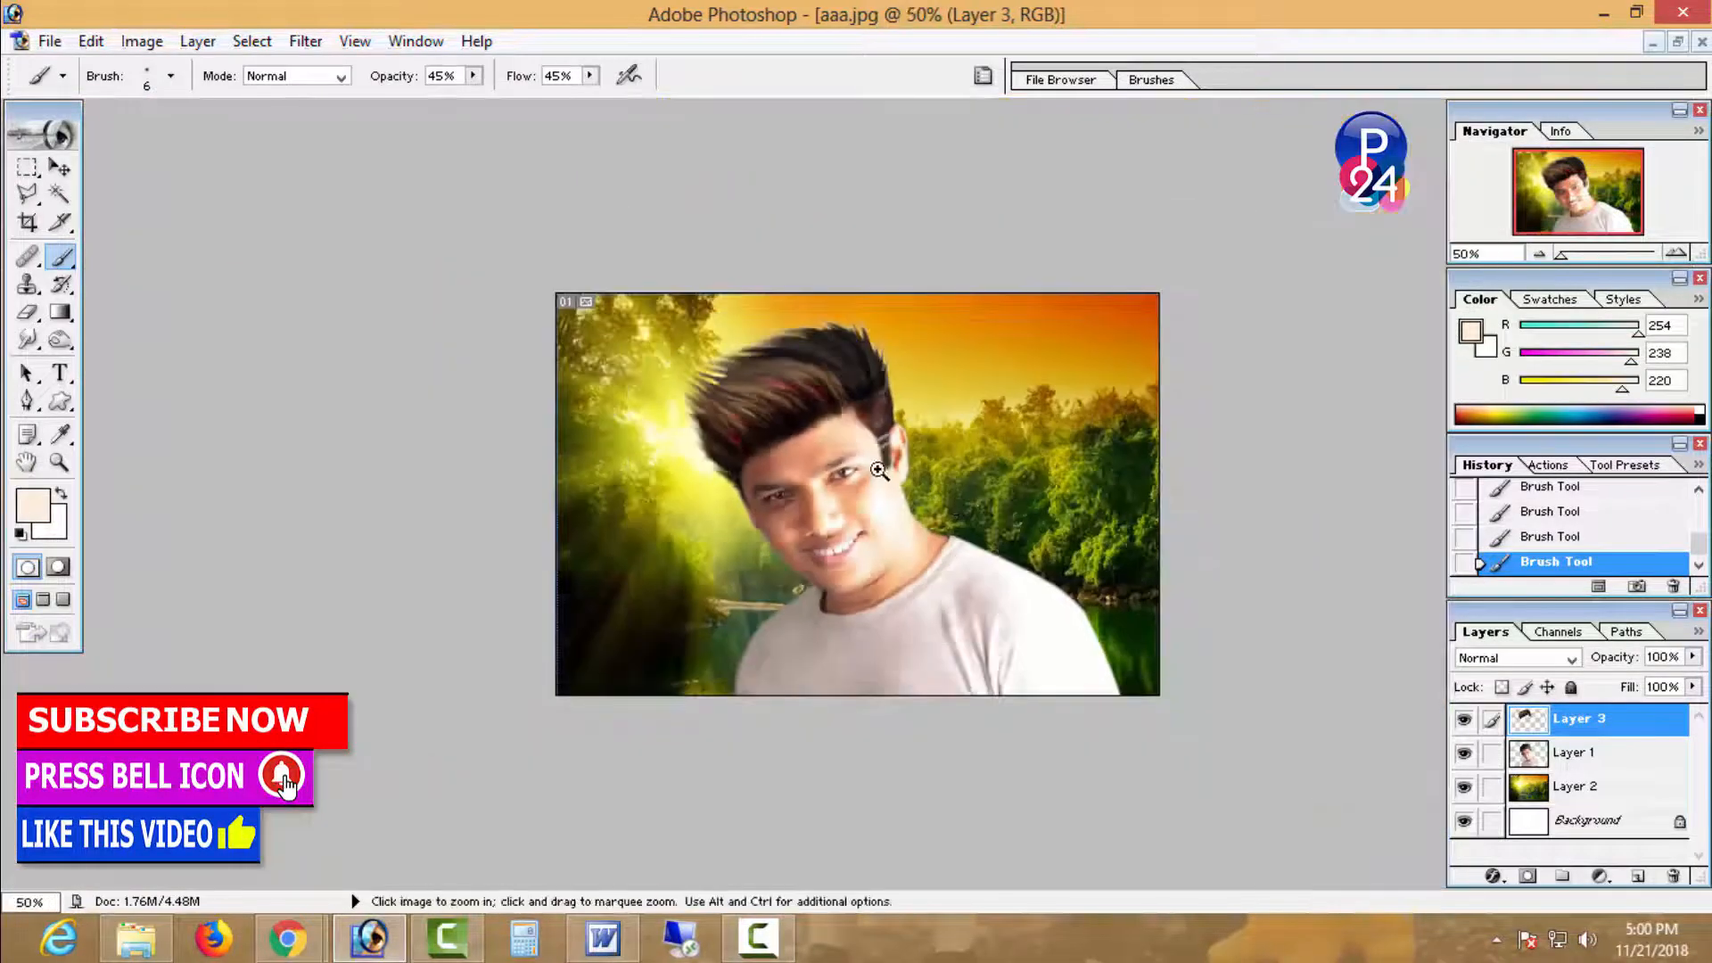
left_click(888, 468, "ctrl")
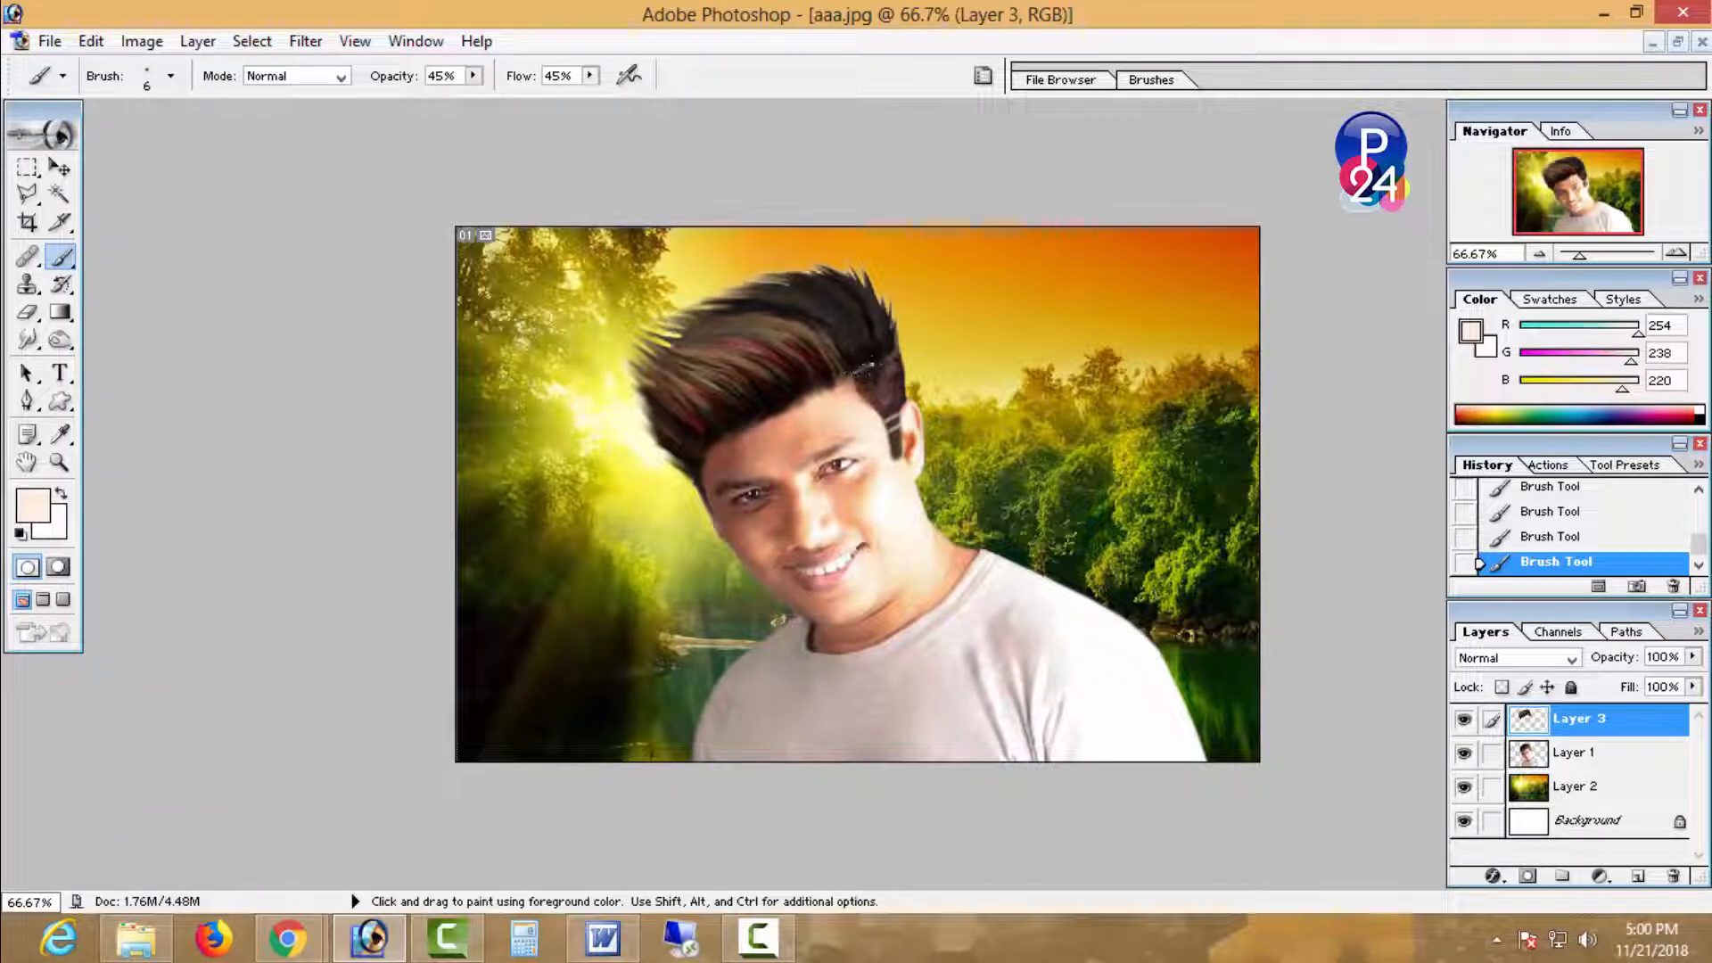
left_click(893, 400, "ctrl")
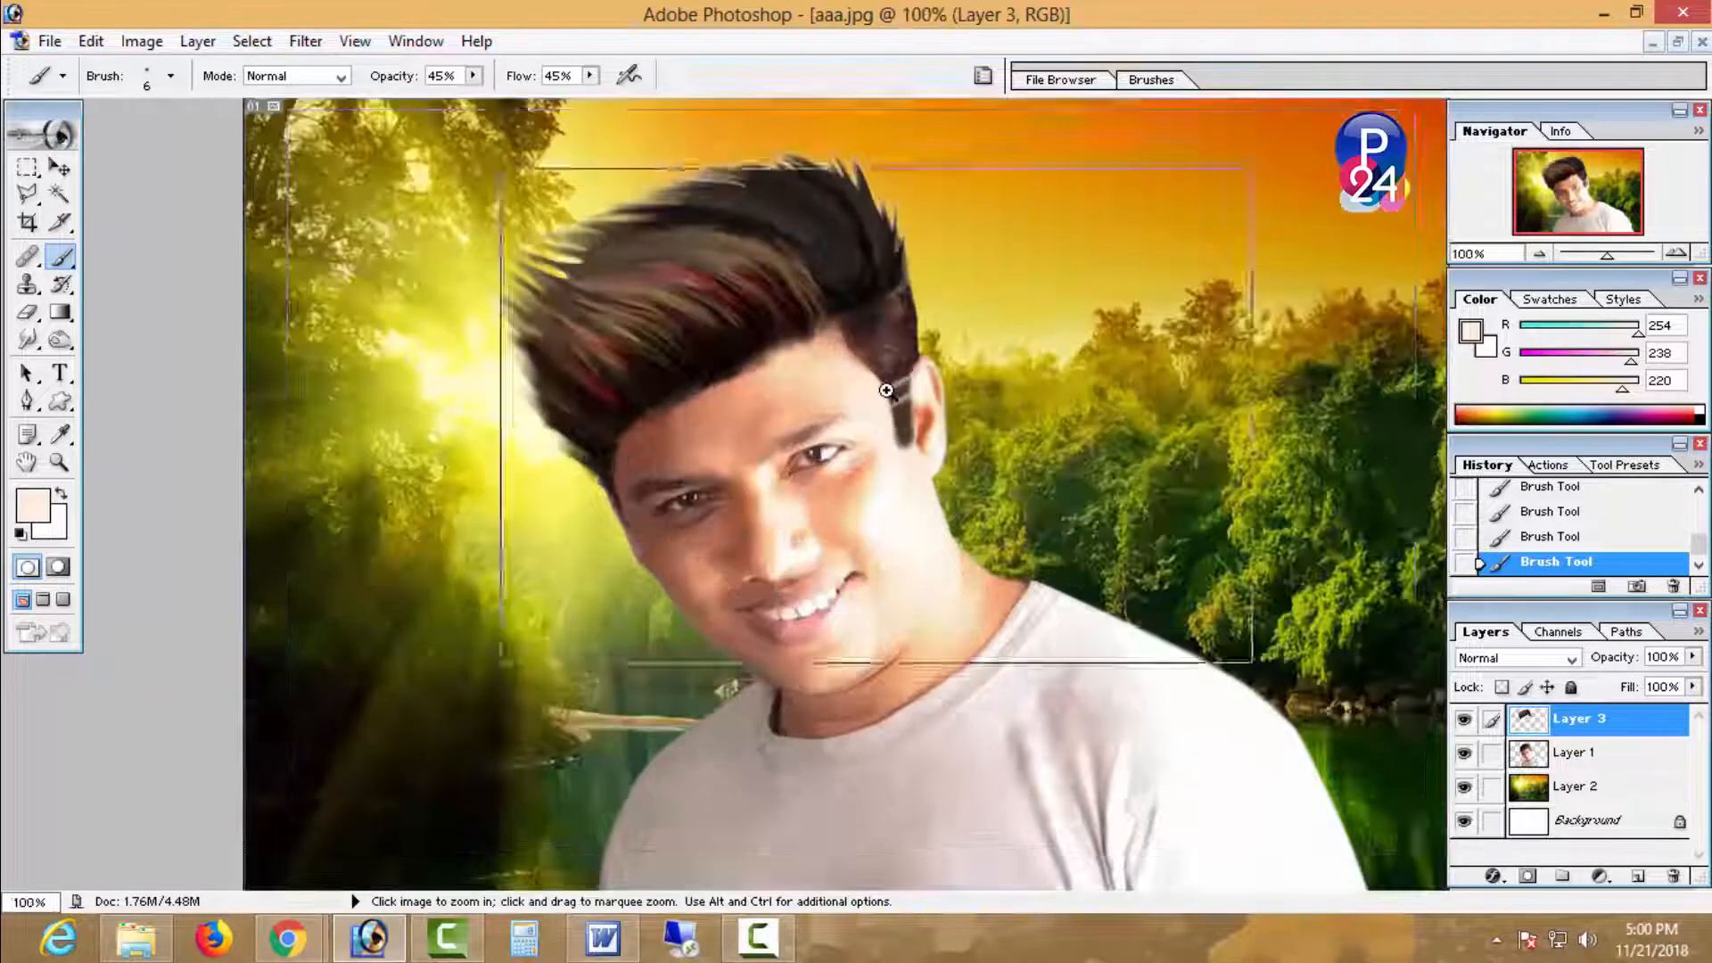
left_click(893, 398, "ctrl")
left_click(895, 391, "ctrl")
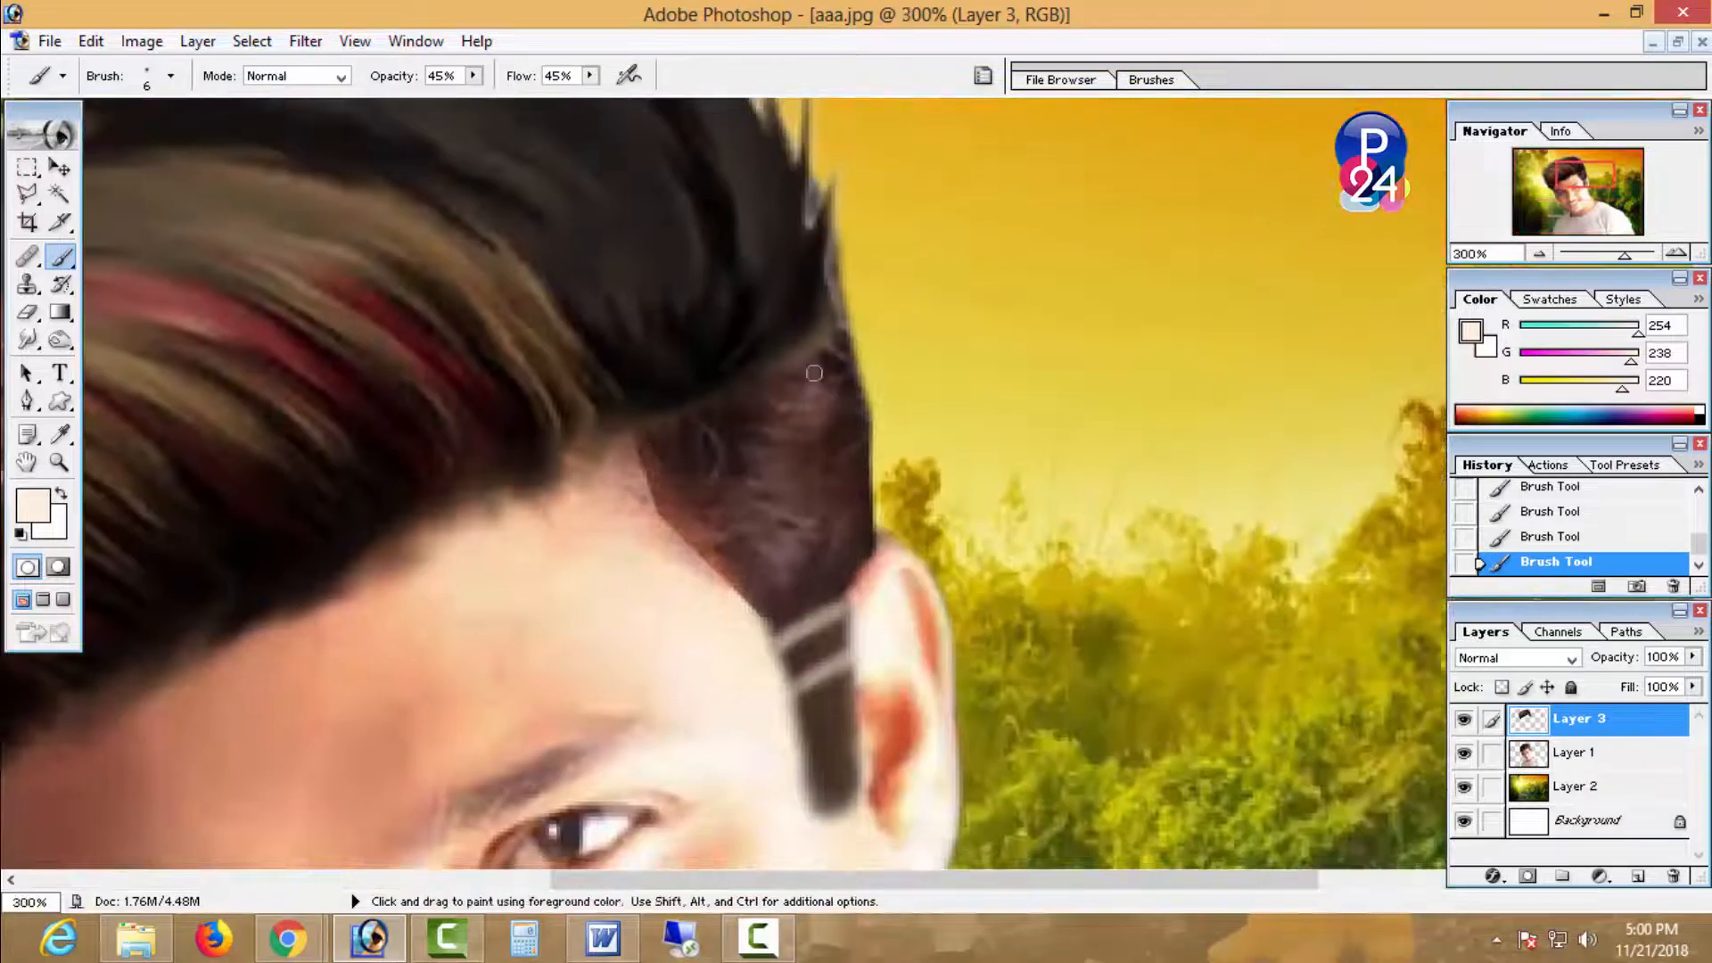
left_click(829, 326, "alt")
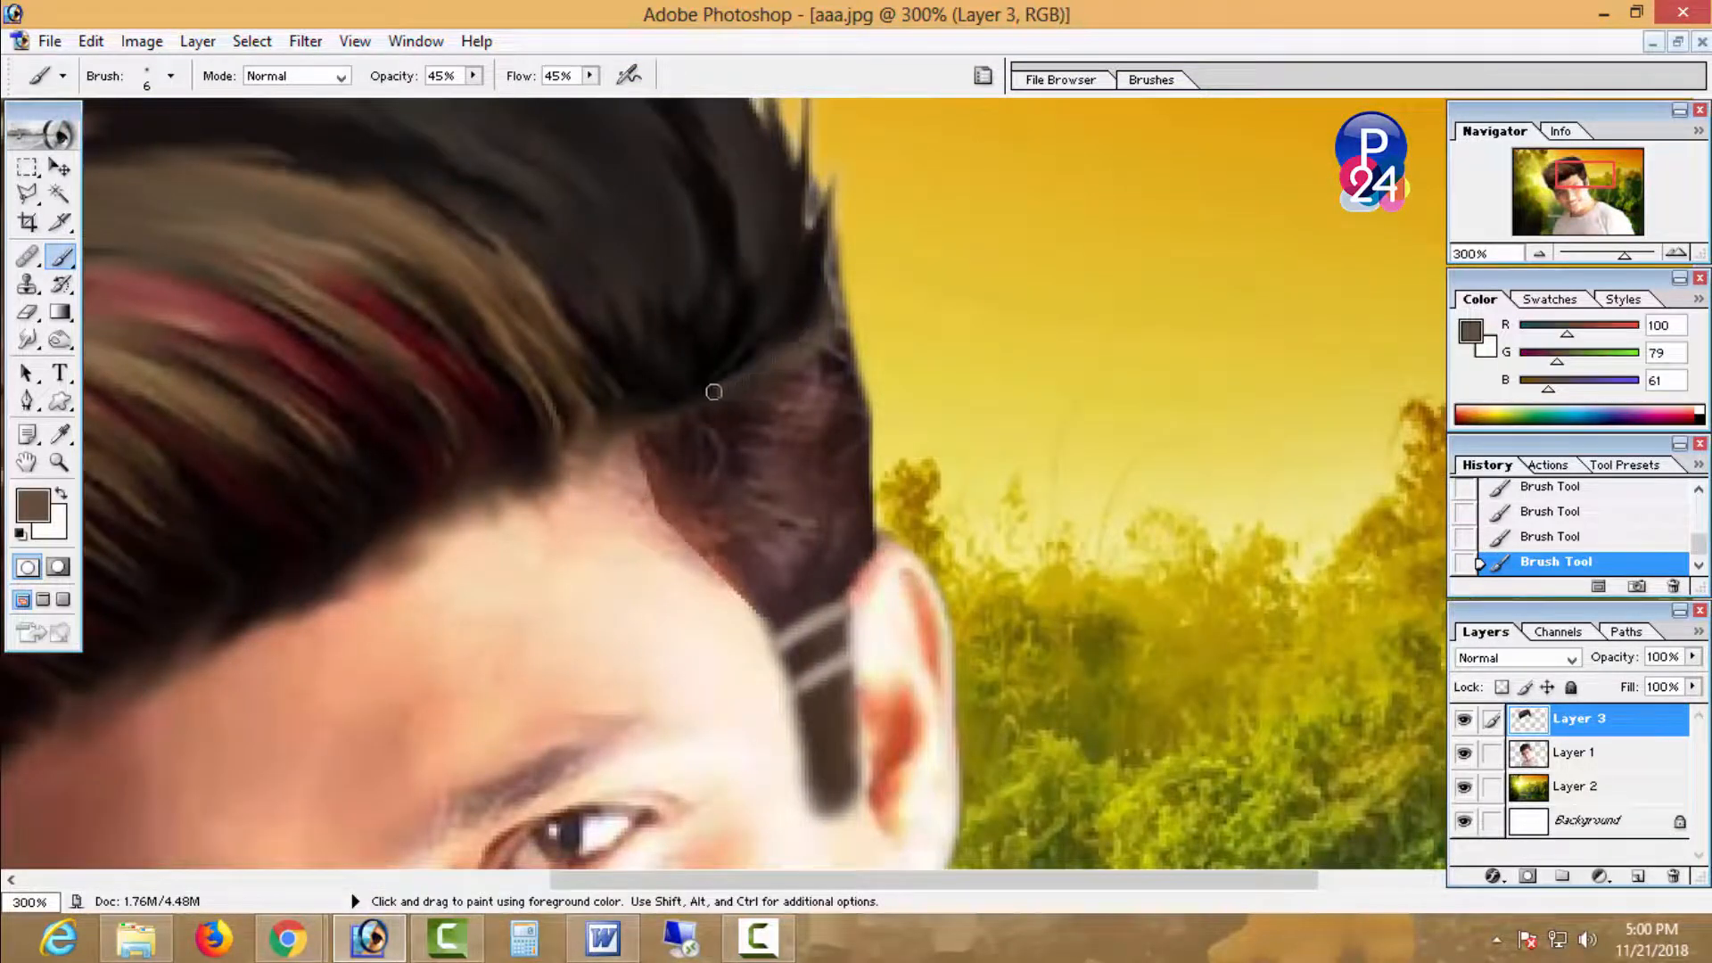
left_click_drag(678, 403, 788, 346)
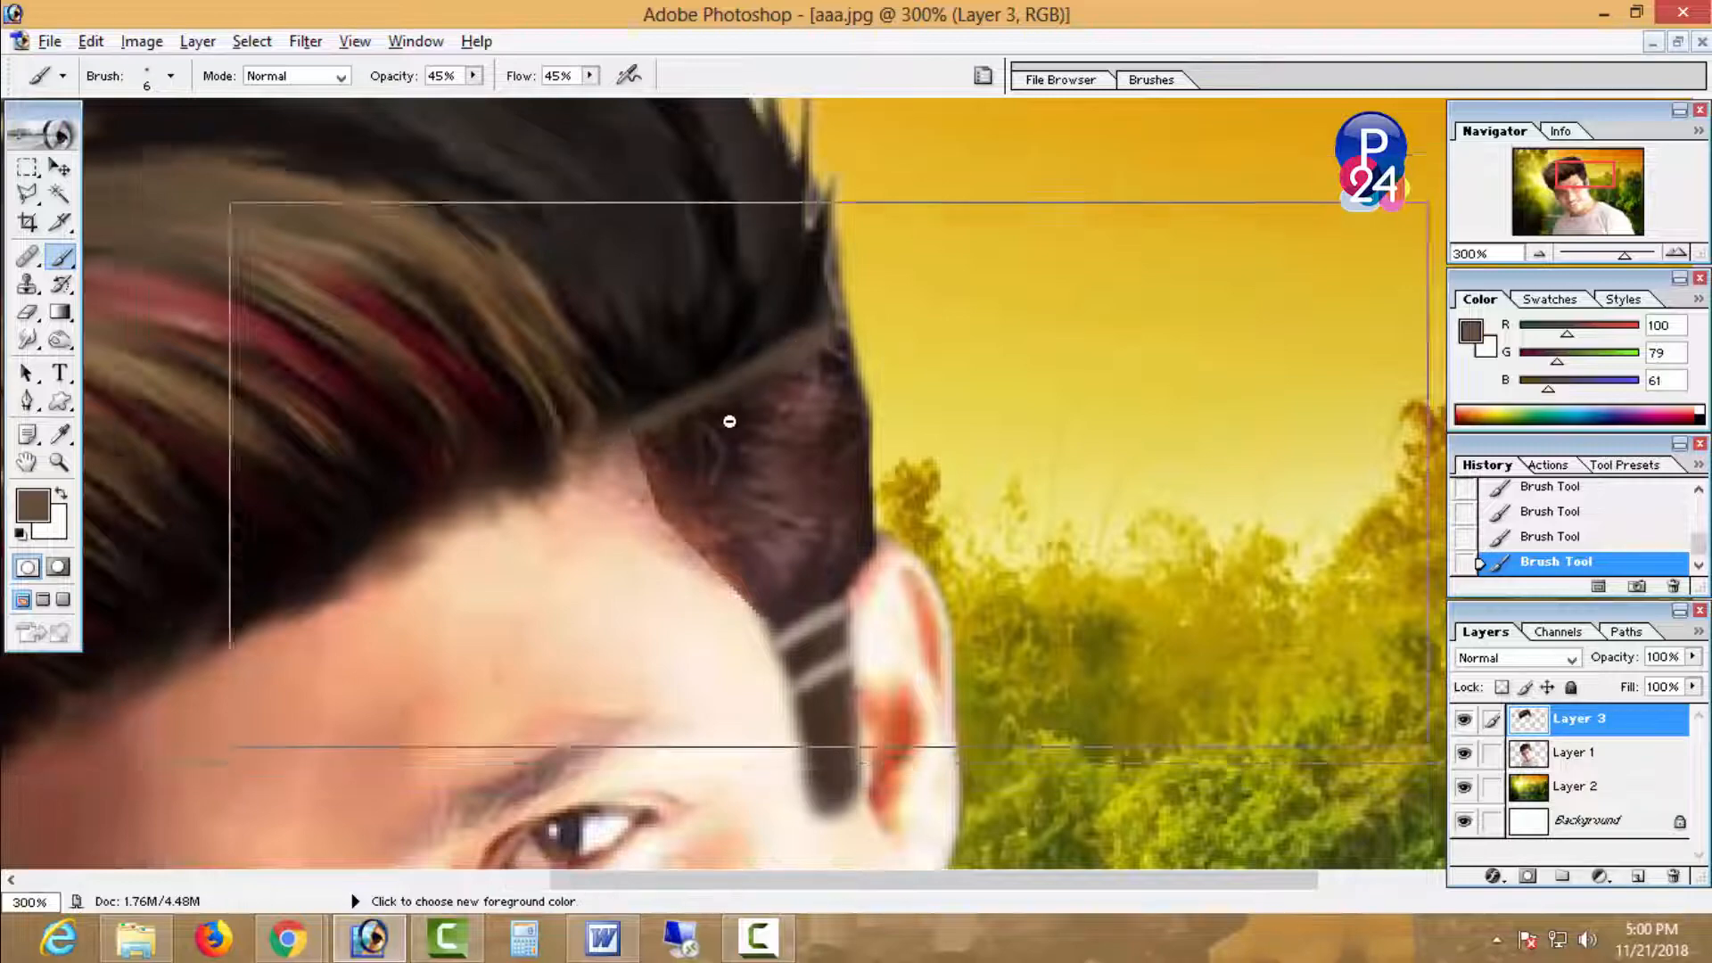
- Examine the sideburn lines and the parting line within the whole portrait
left_click(764, 447, "alt")
left_click(847, 510, "alt")
left_click(883, 534, "alt")
left_click(945, 551, "alt")
left_click(970, 557, "alt")
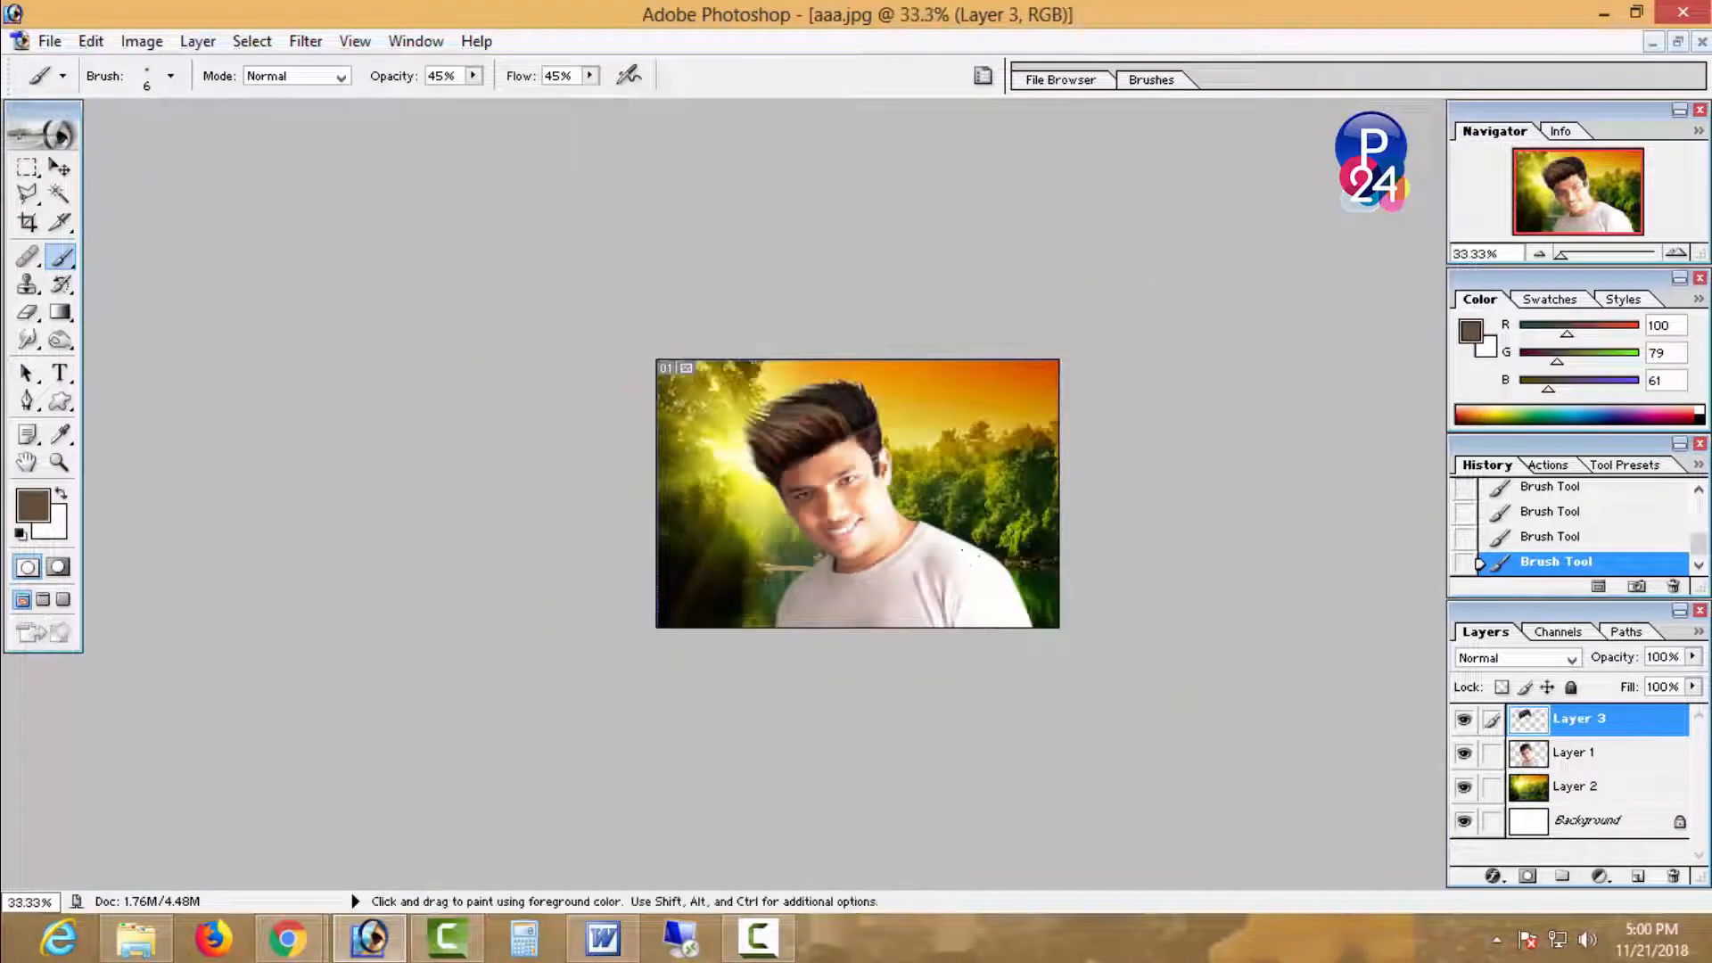
left_click(1014, 494)
left_click(1014, 494)
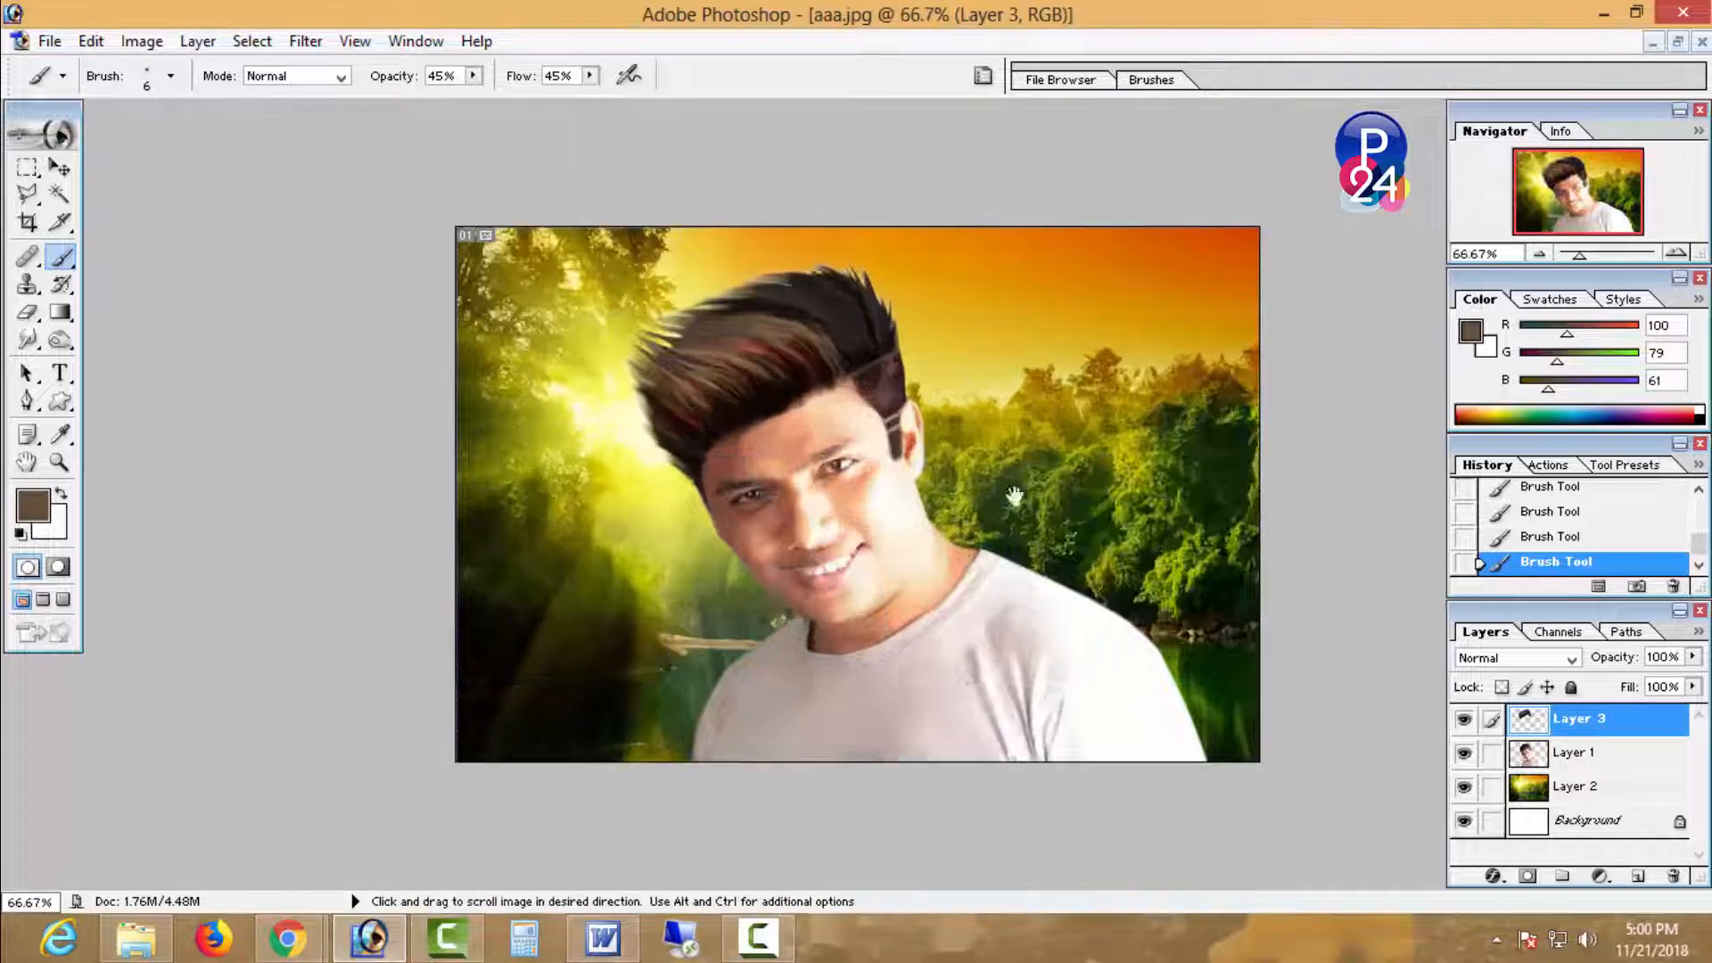
- Deselect the selection around the whole canvas of aaa.jpg
left_click(1000, 548, "ctrl+alt")
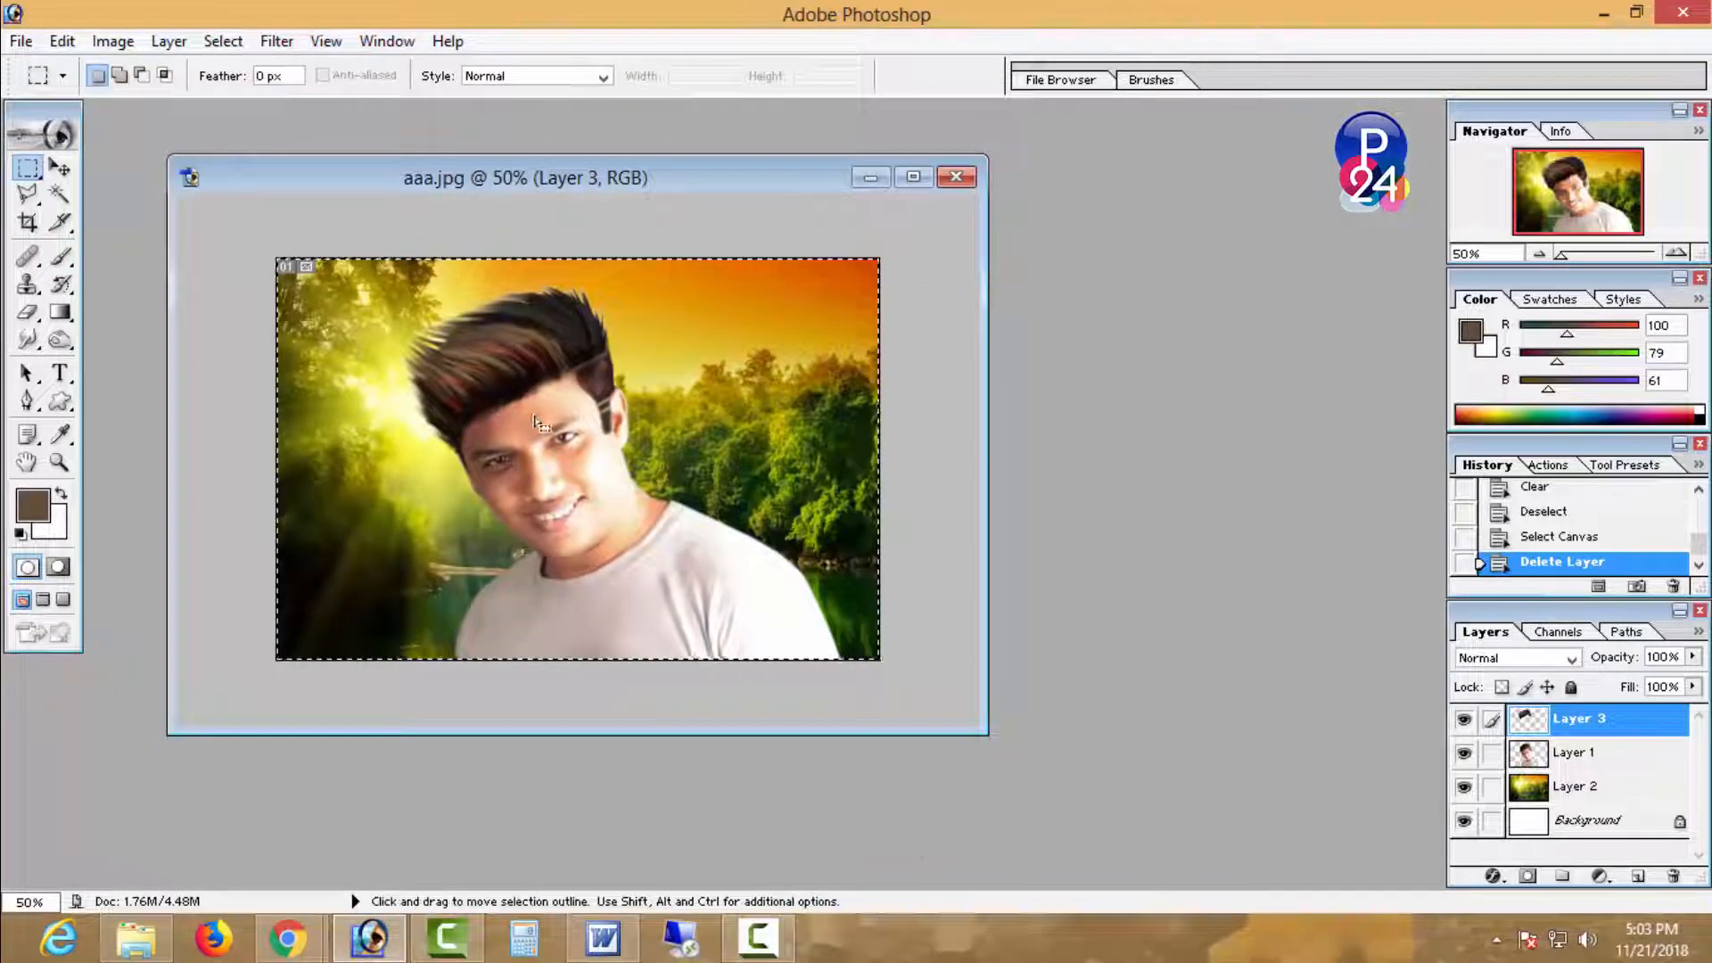
right_click(547, 321)
left_click(606, 329)
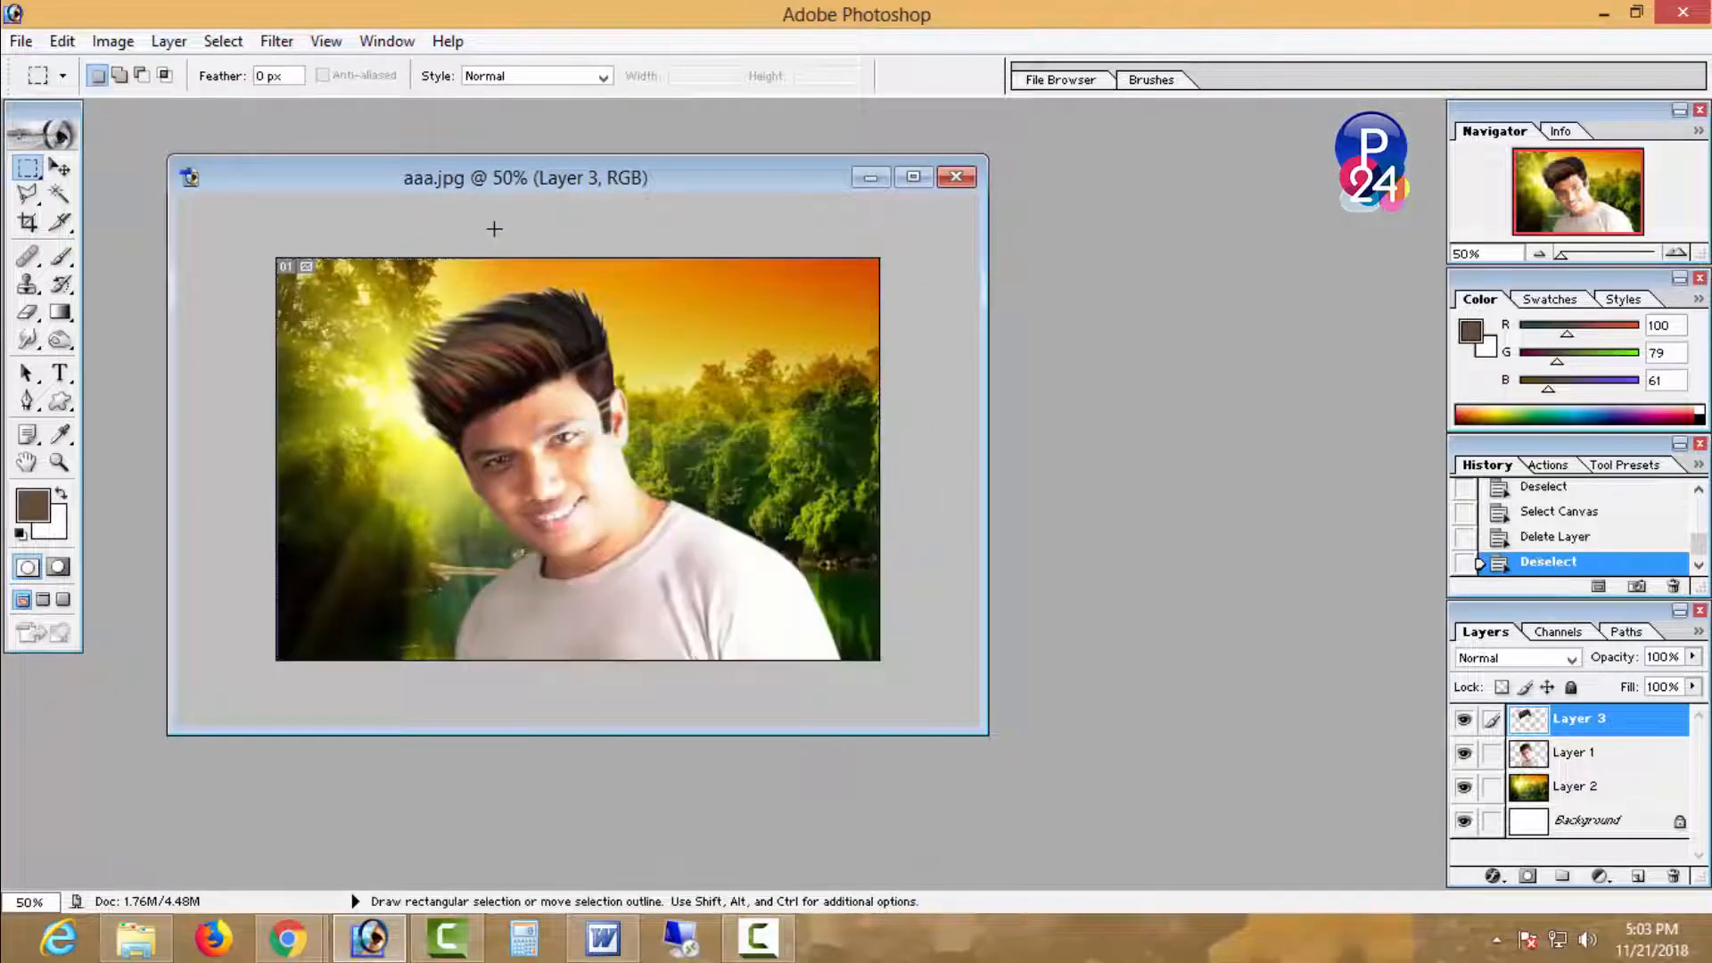
- Copy the entire colourful globe splash artwork from Untitled-2 and return to aaa.jpg
left_click_drag(484, 192, 702, 205)
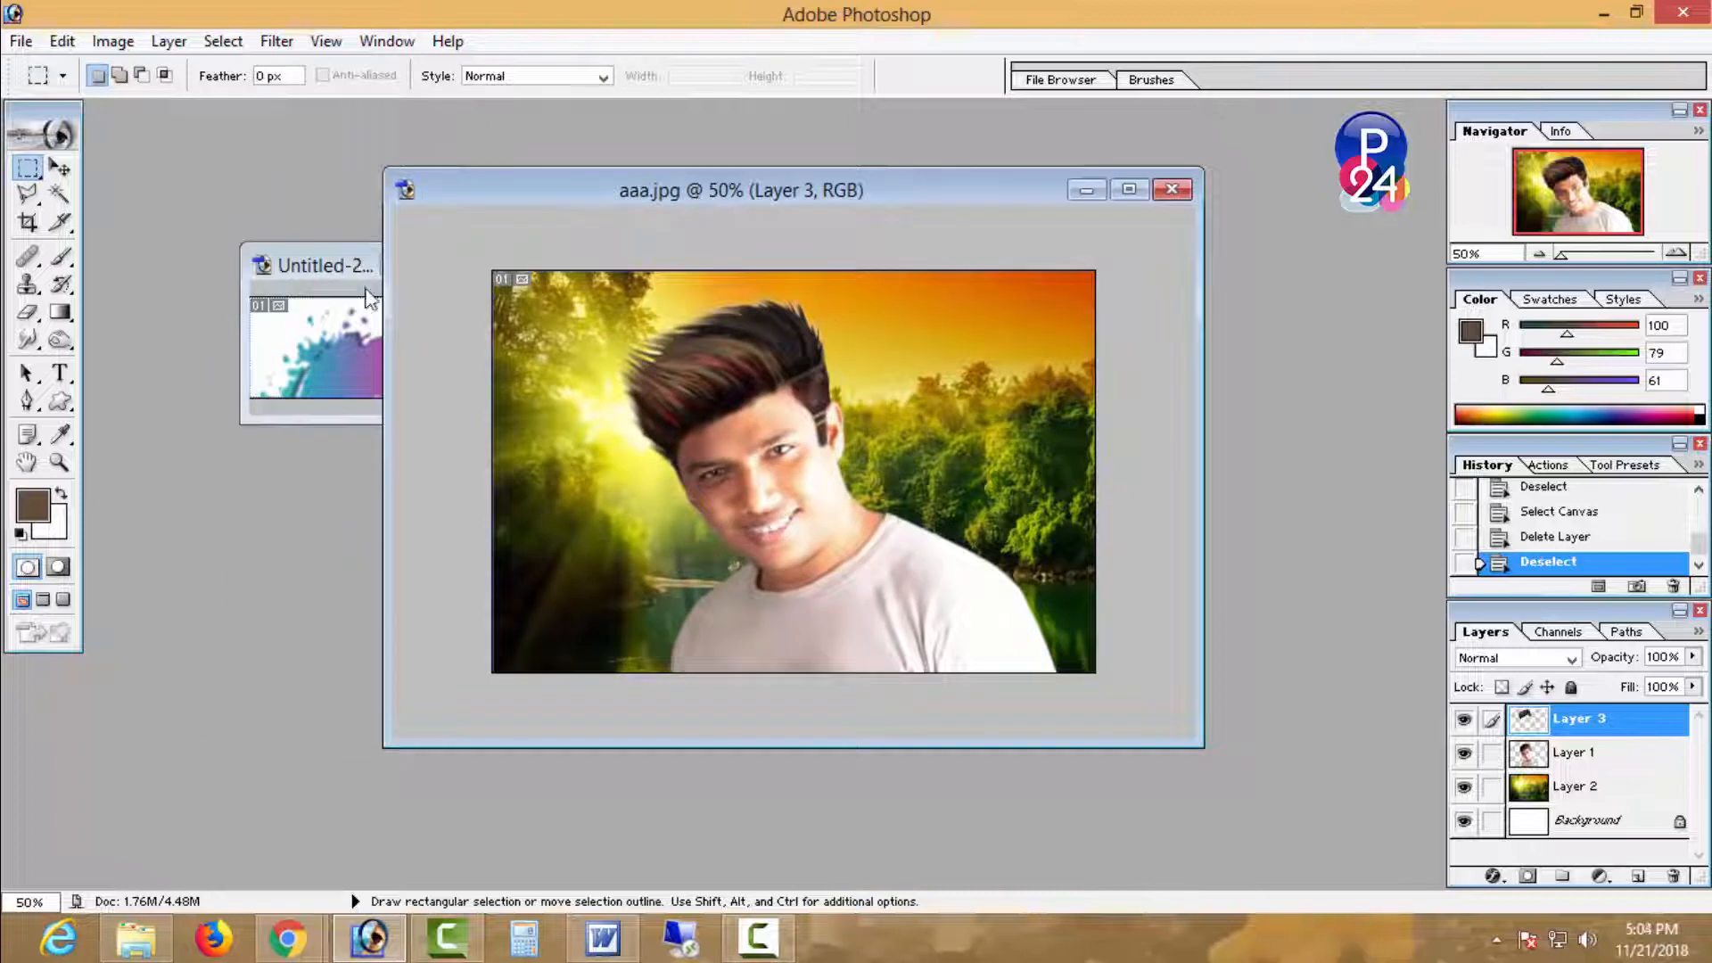
left_click(300, 325)
key("ctrl+a")
key("ctrl+c")
left_click(772, 657)
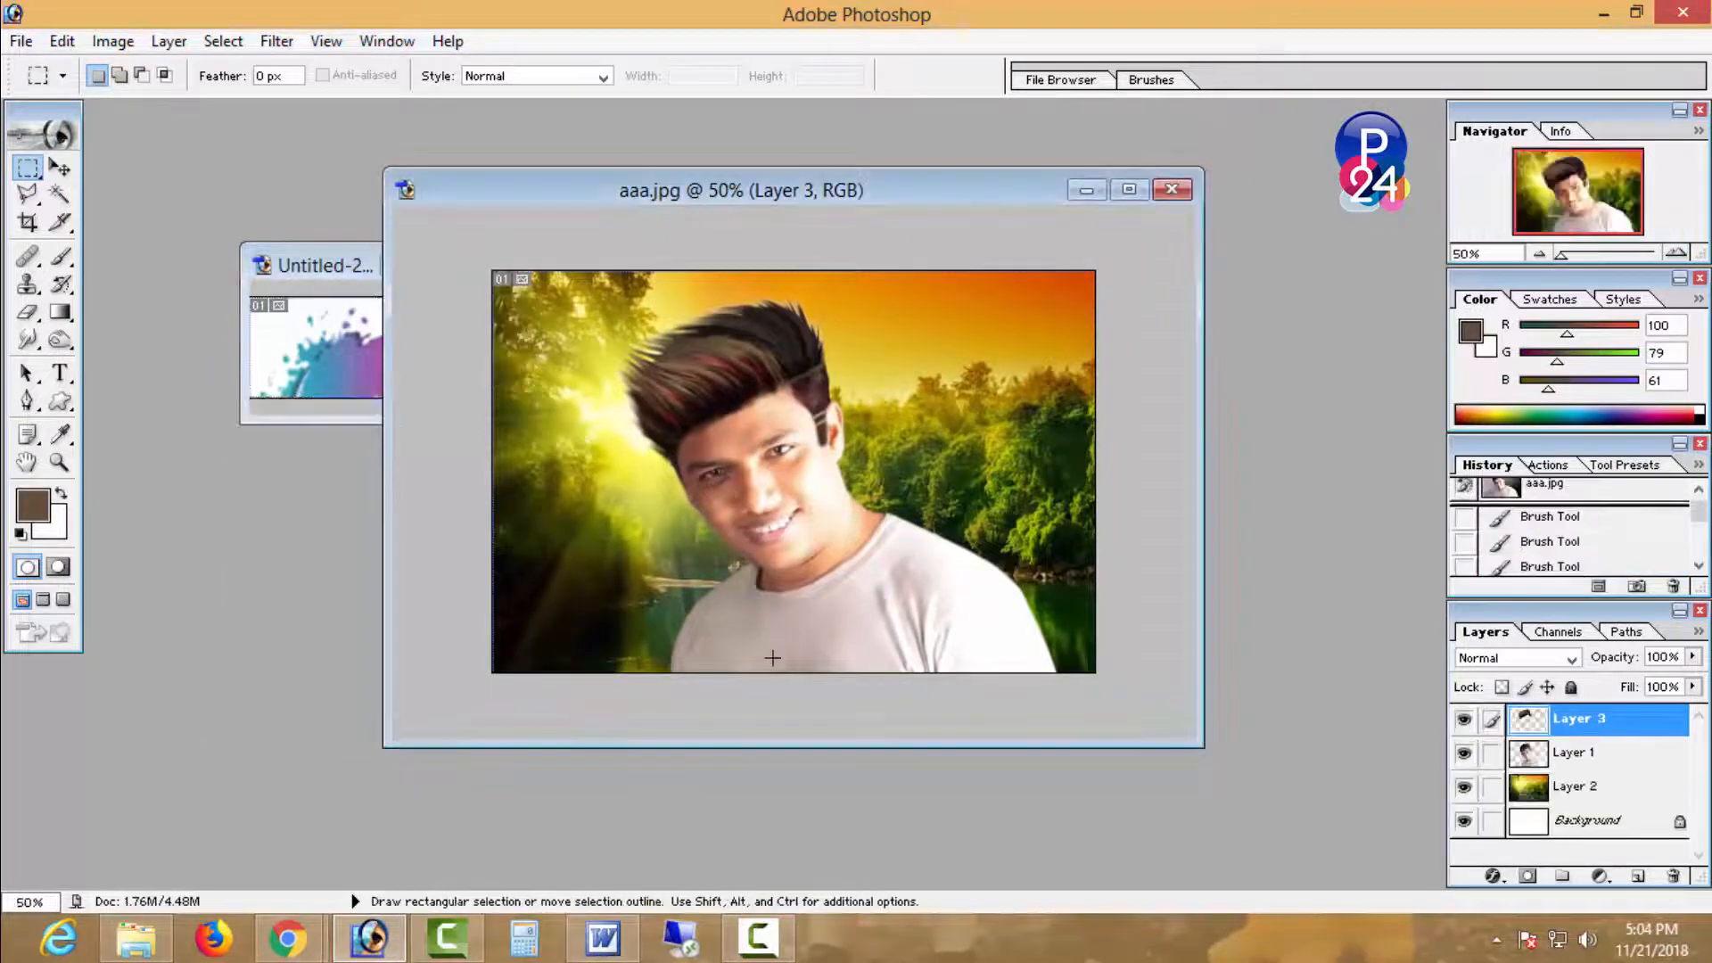
- Paste the globe splash artwork, move it with Free Transform onto the chest of the T-shirt, and nudge it slightly down
key("ctrl+v")
key("ctrl+t")
left_click_drag(811, 469, 820, 650)
key("Return")
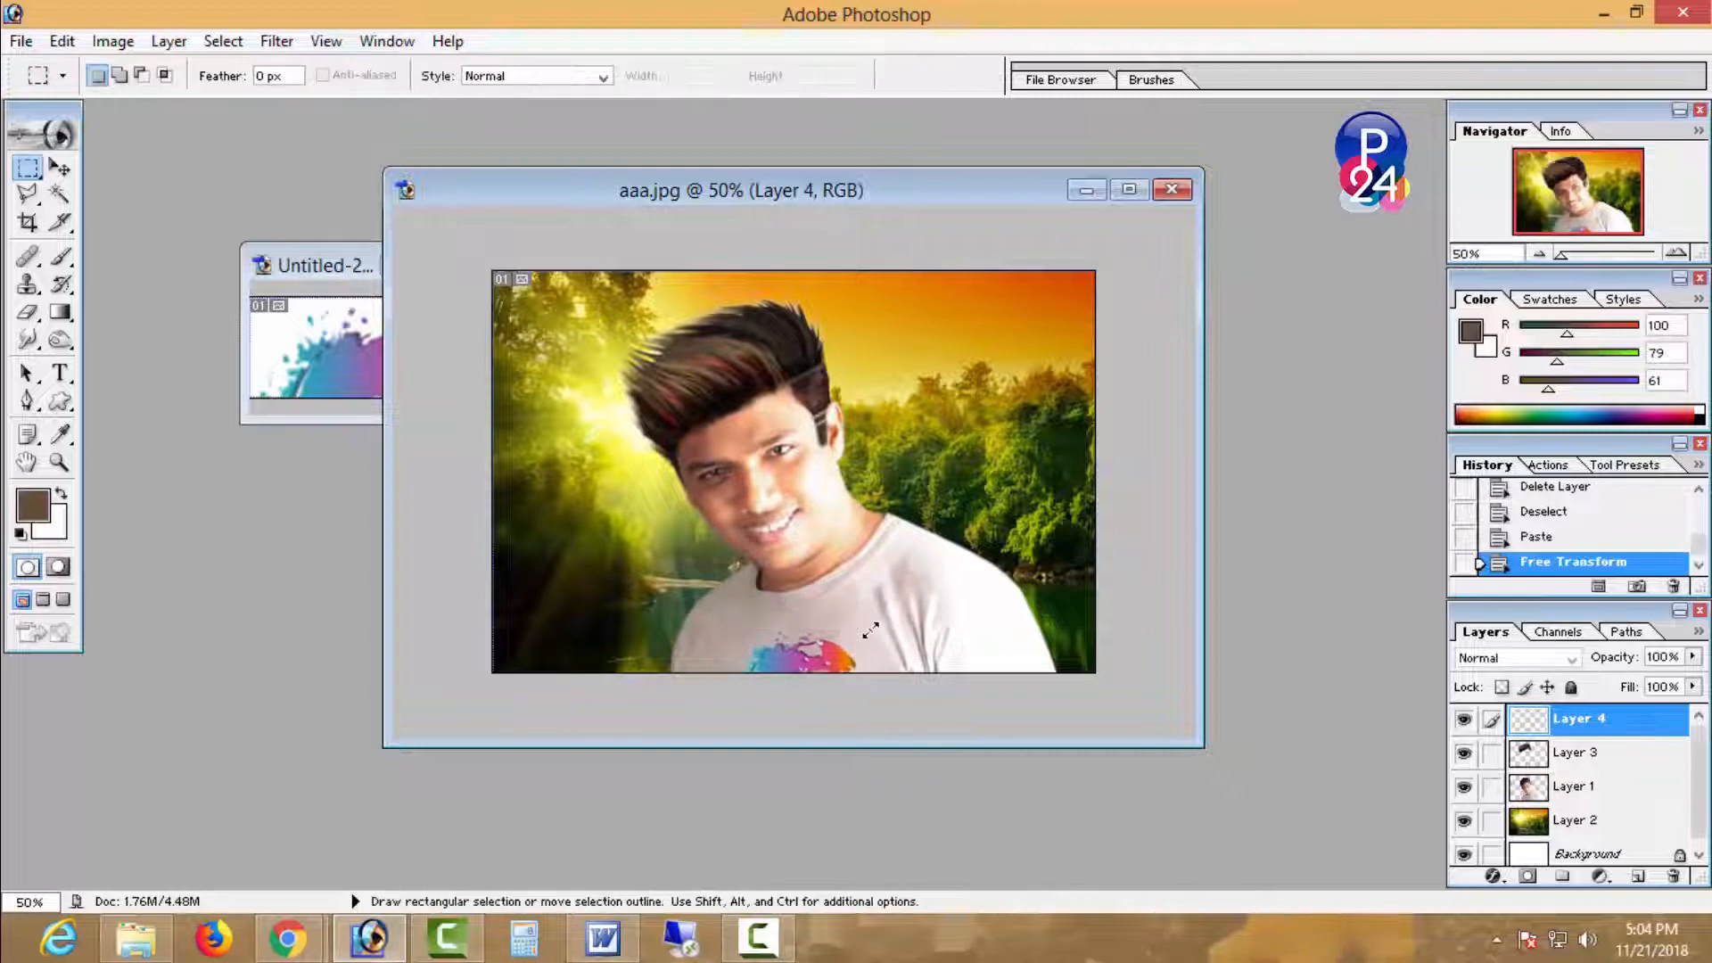
left_click(59, 167)
key("Down")
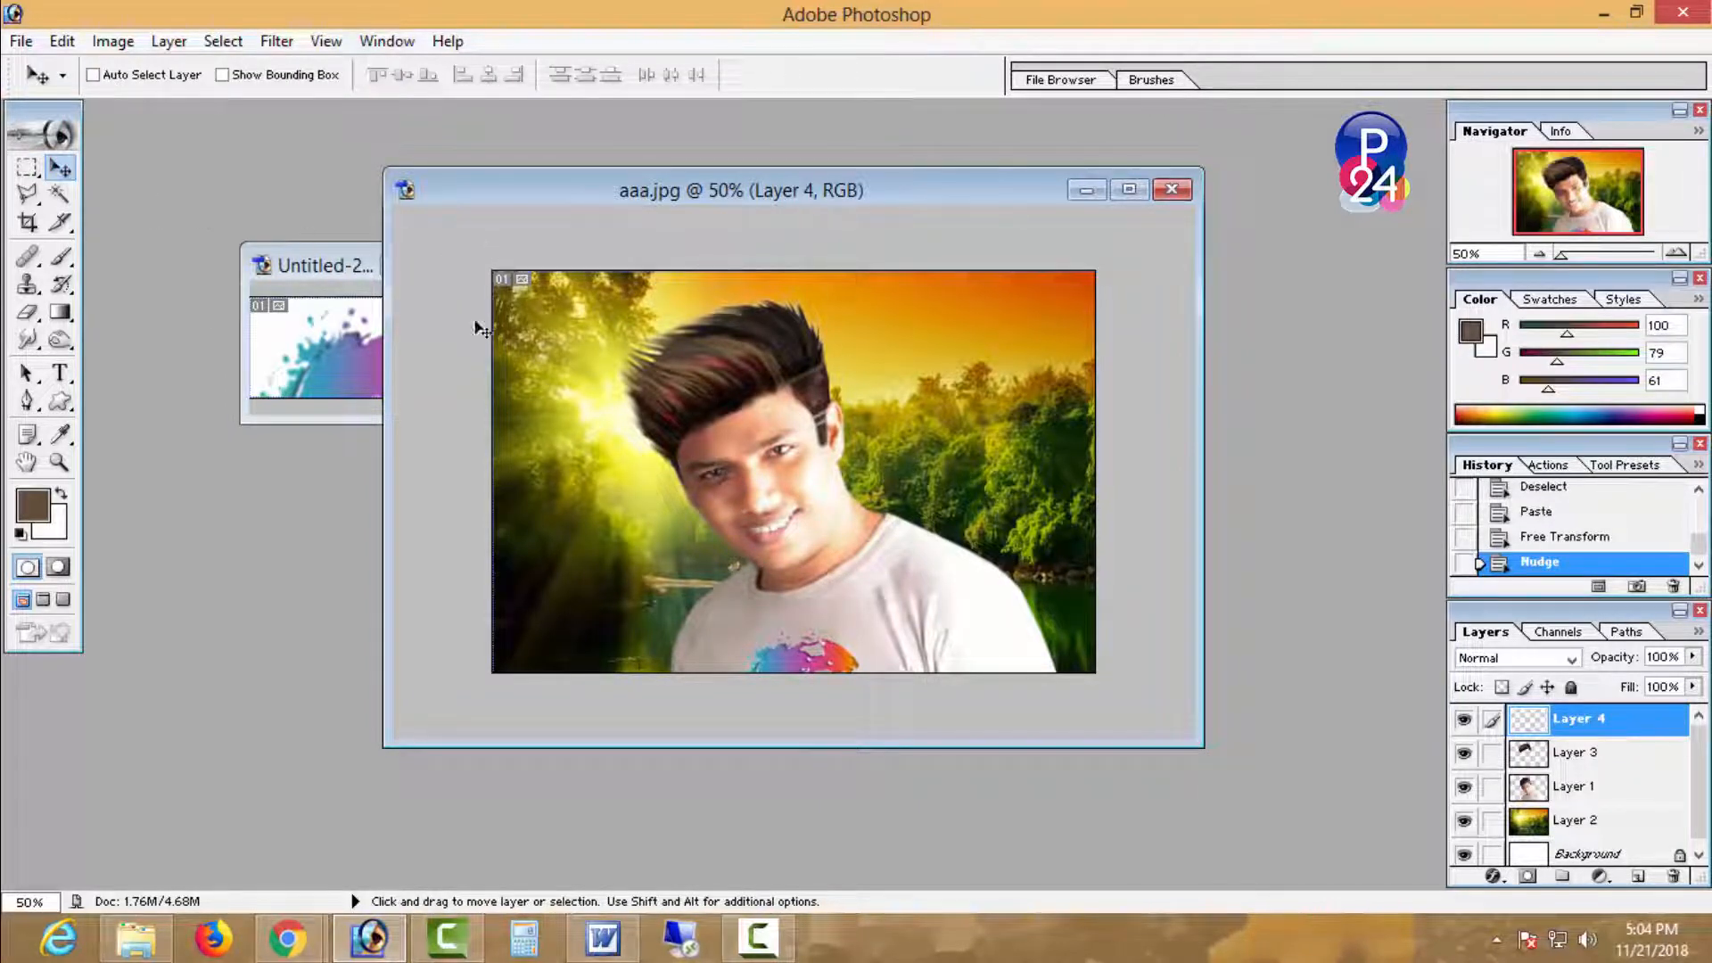
- Close Untitled-2 without saving it and check the T-shirt print within the whole portrait
left_click(347, 337)
left_click(484, 265)
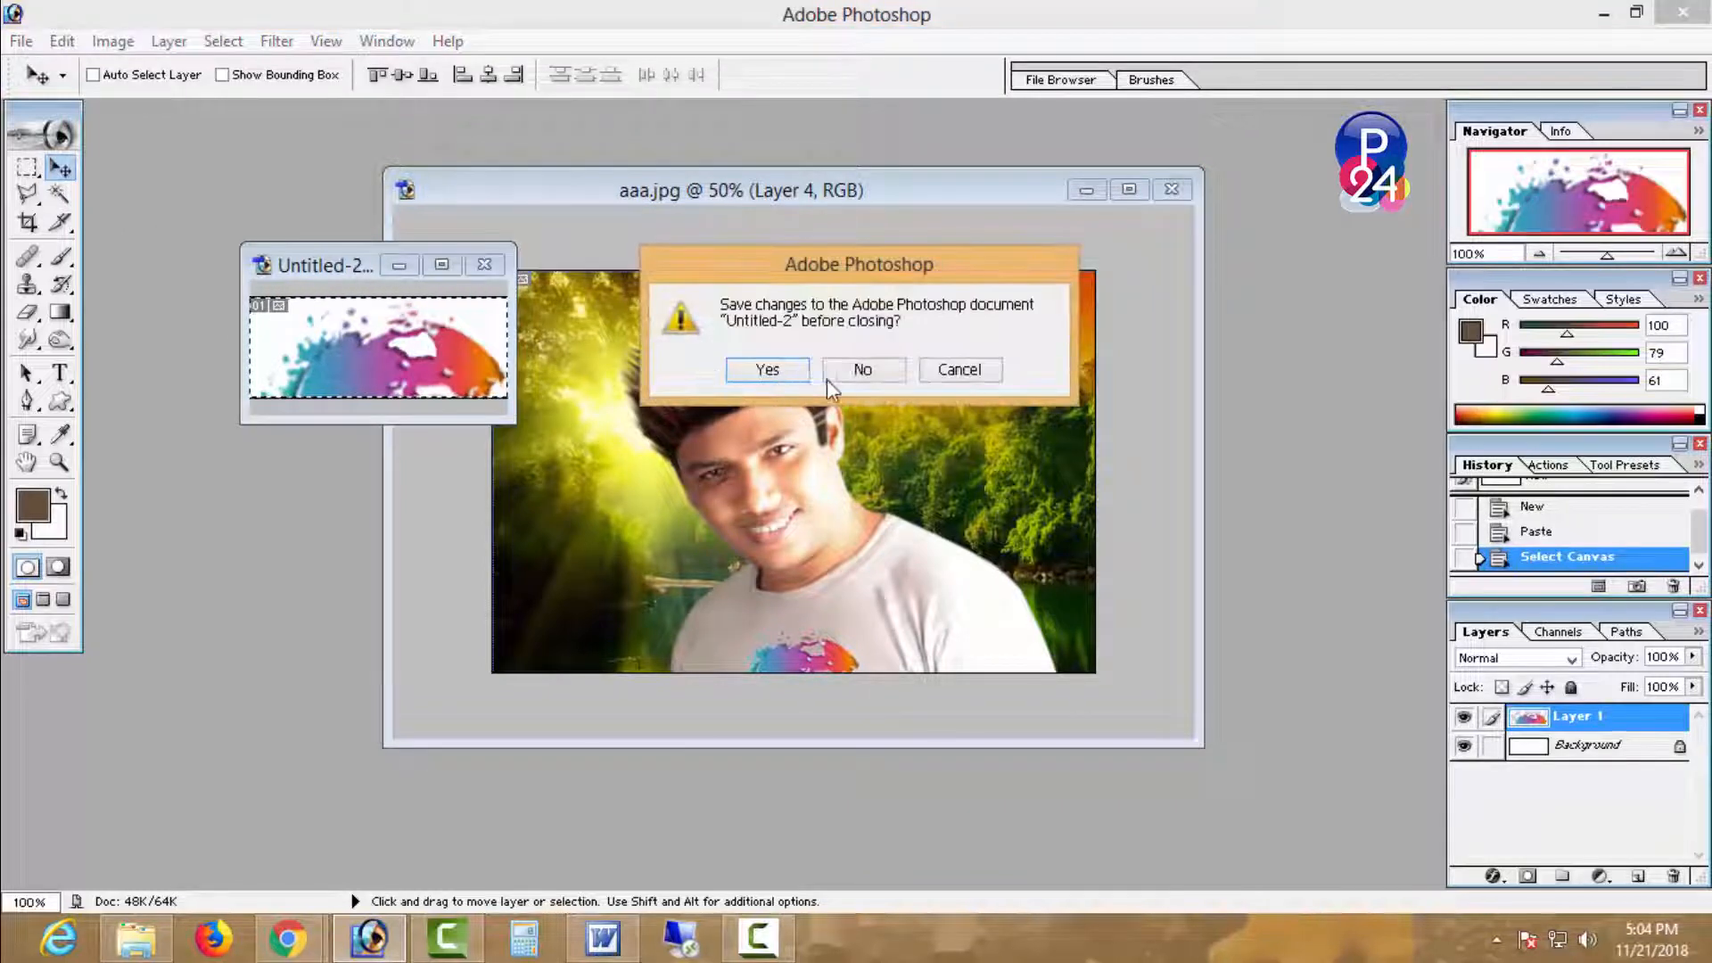
left_click(862, 369)
left_click_drag(752, 205, 951, 180)
left_click(1008, 363, "ctrl")
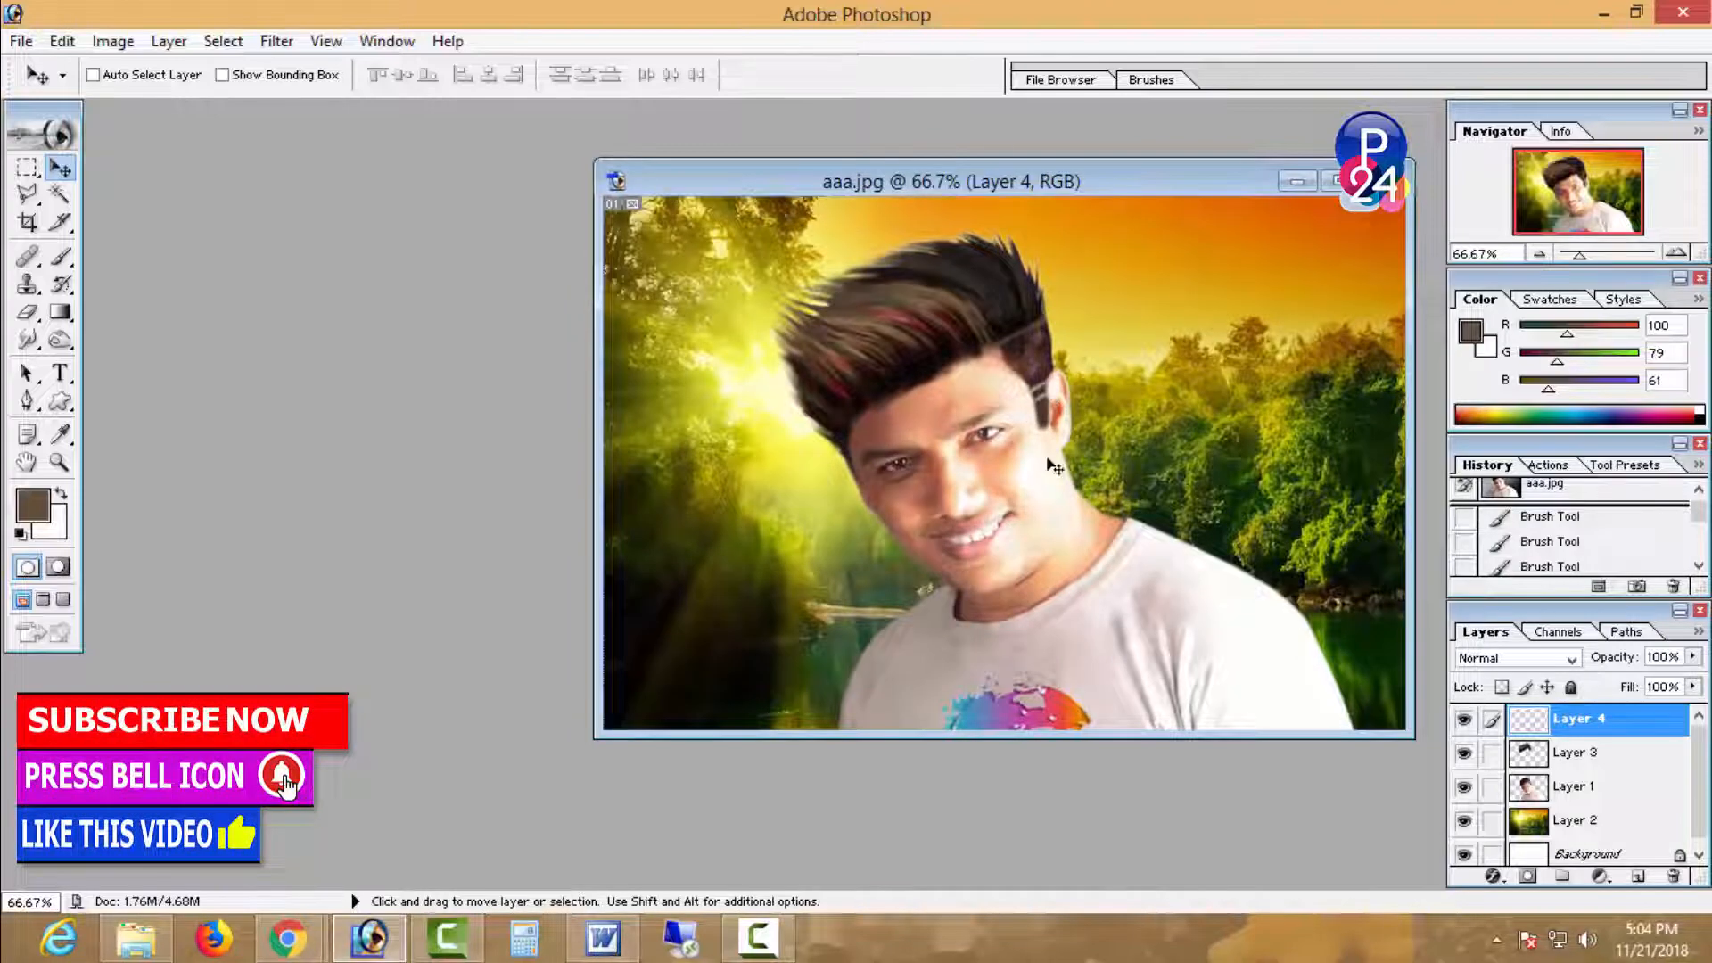
left_click(1039, 522, "ctrl+alt")
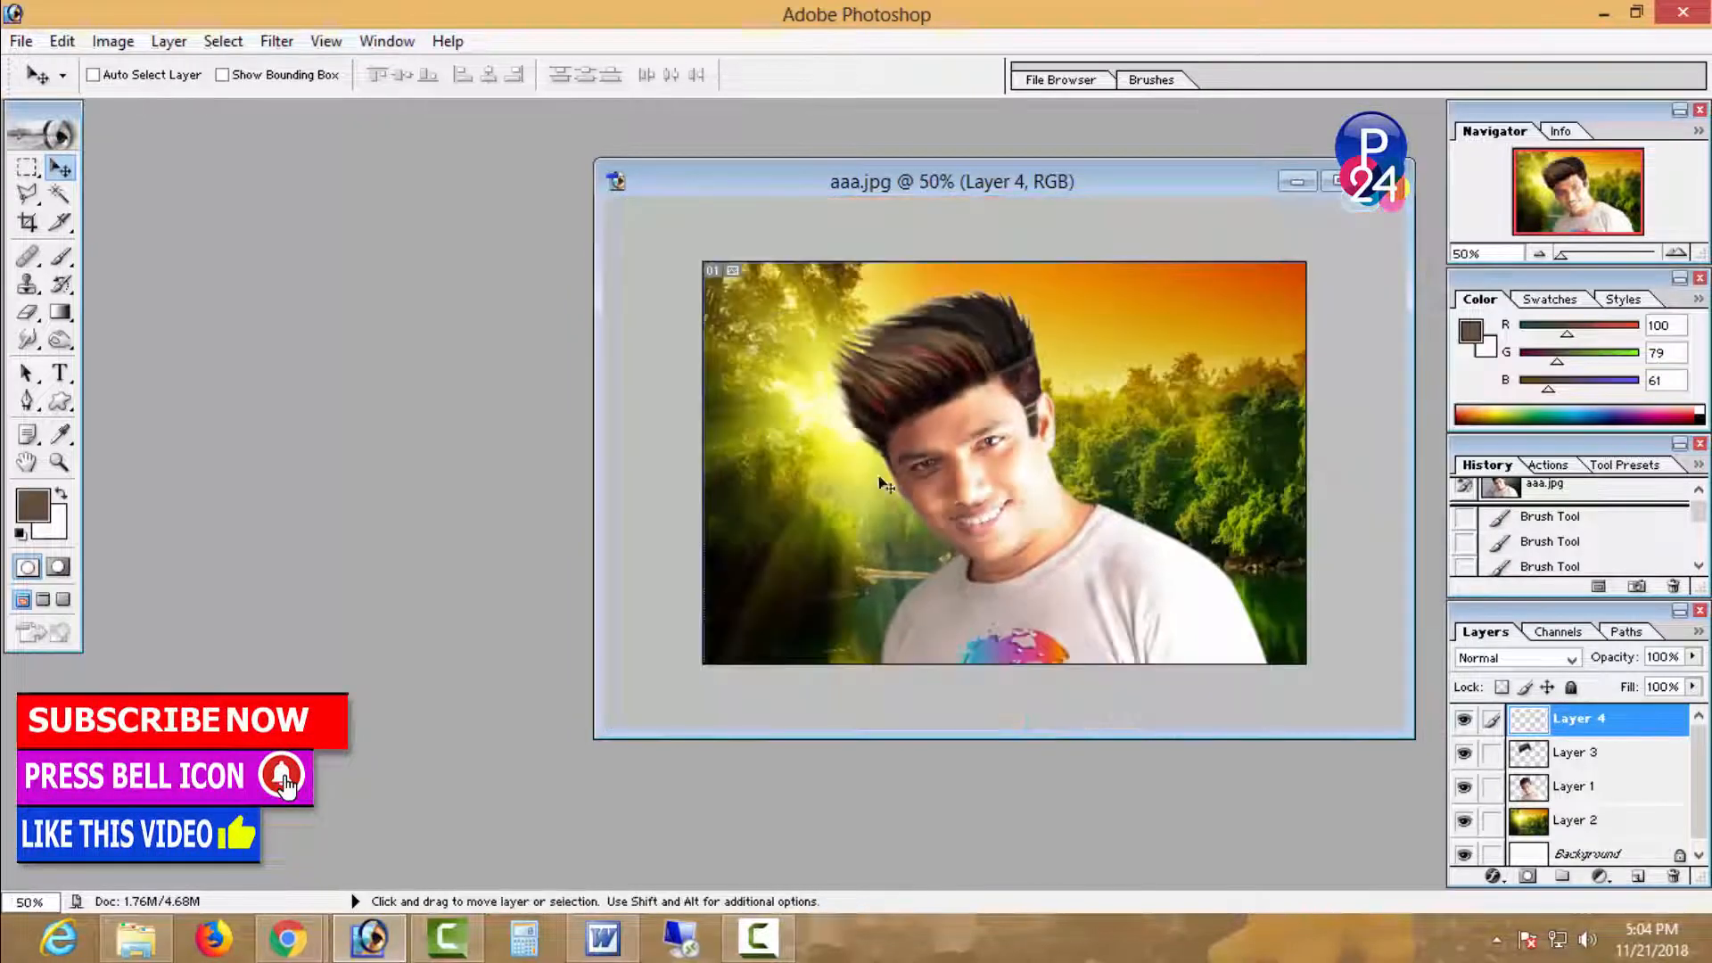
double_click(357, 425)
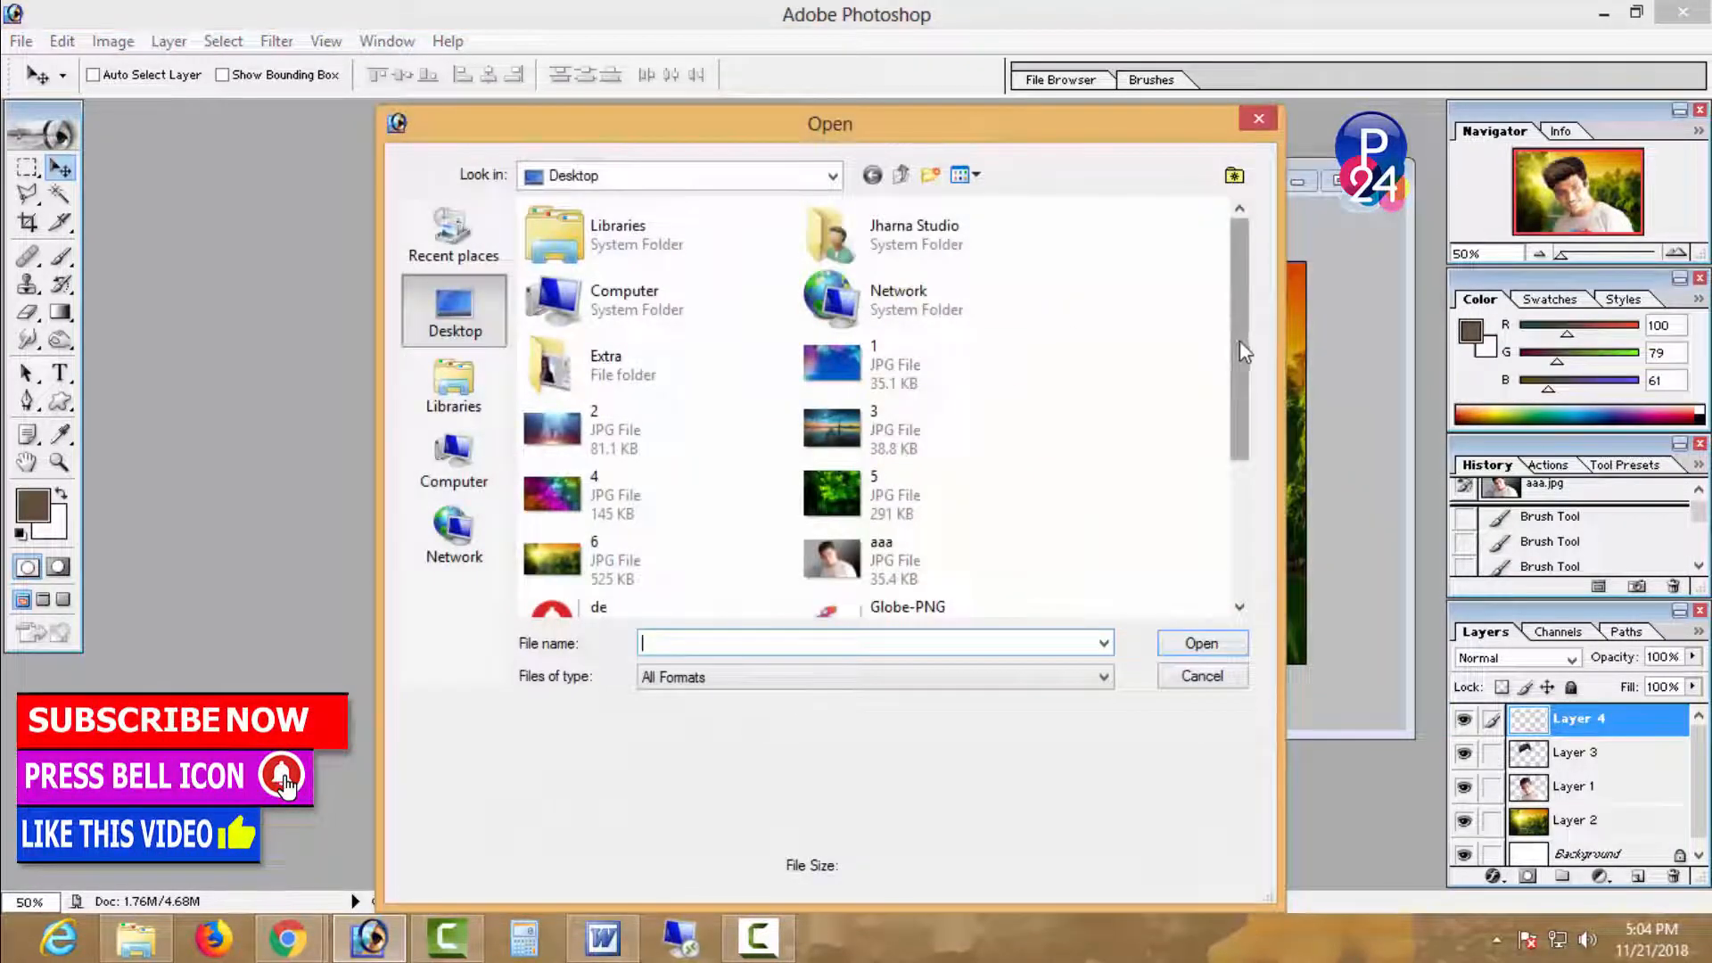
scroll(1244, 352, "down", 2)
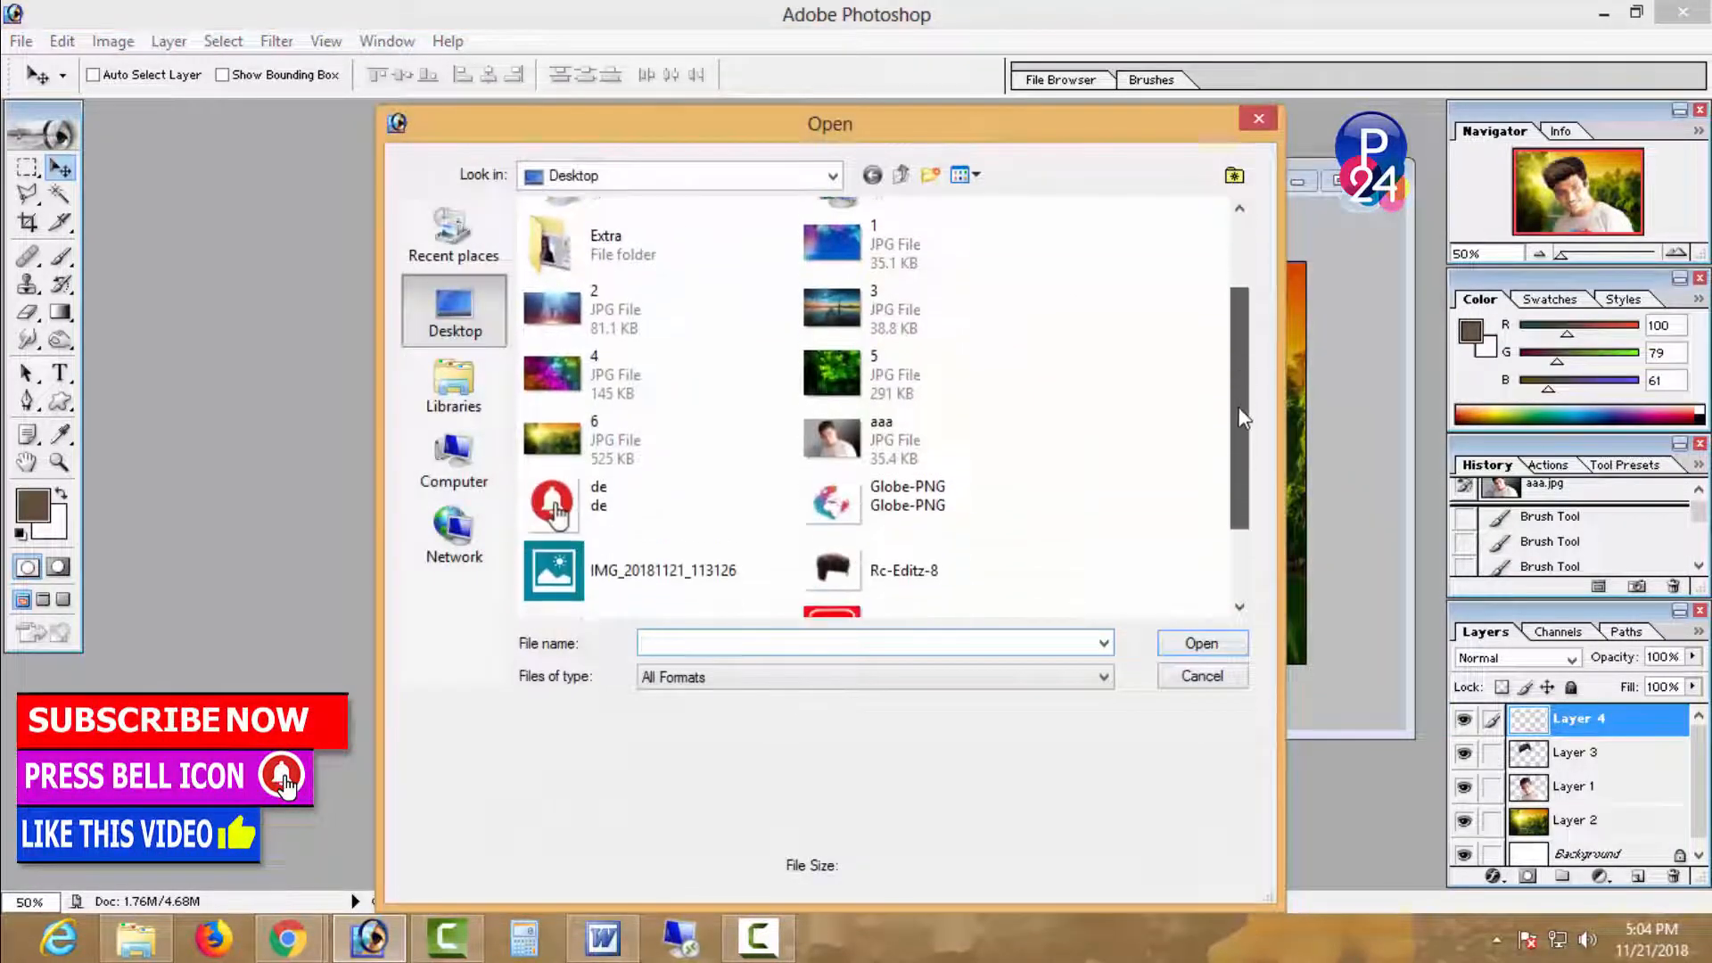
double_click(971, 422)
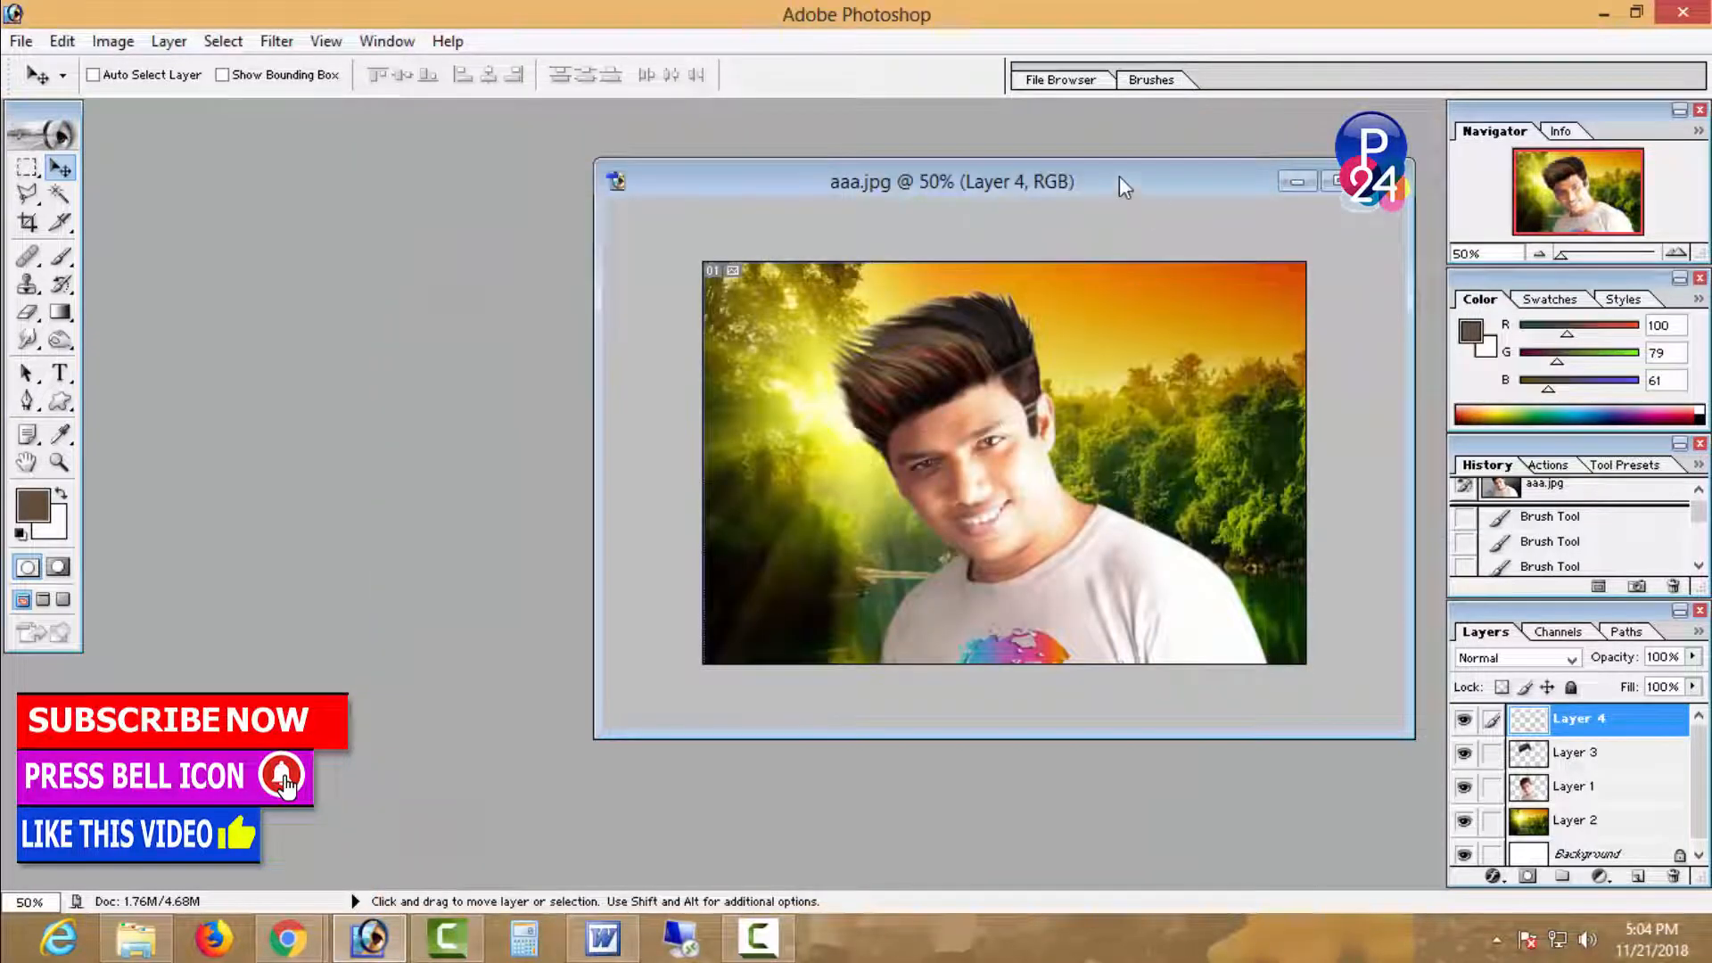
- Save a JPEG copy of the edited portrait to the desktop as Raaz Style, and close aaa.jpg without saving its changes
left_click_drag(1120, 180, 955, 179)
key("ctrl+shift+s")
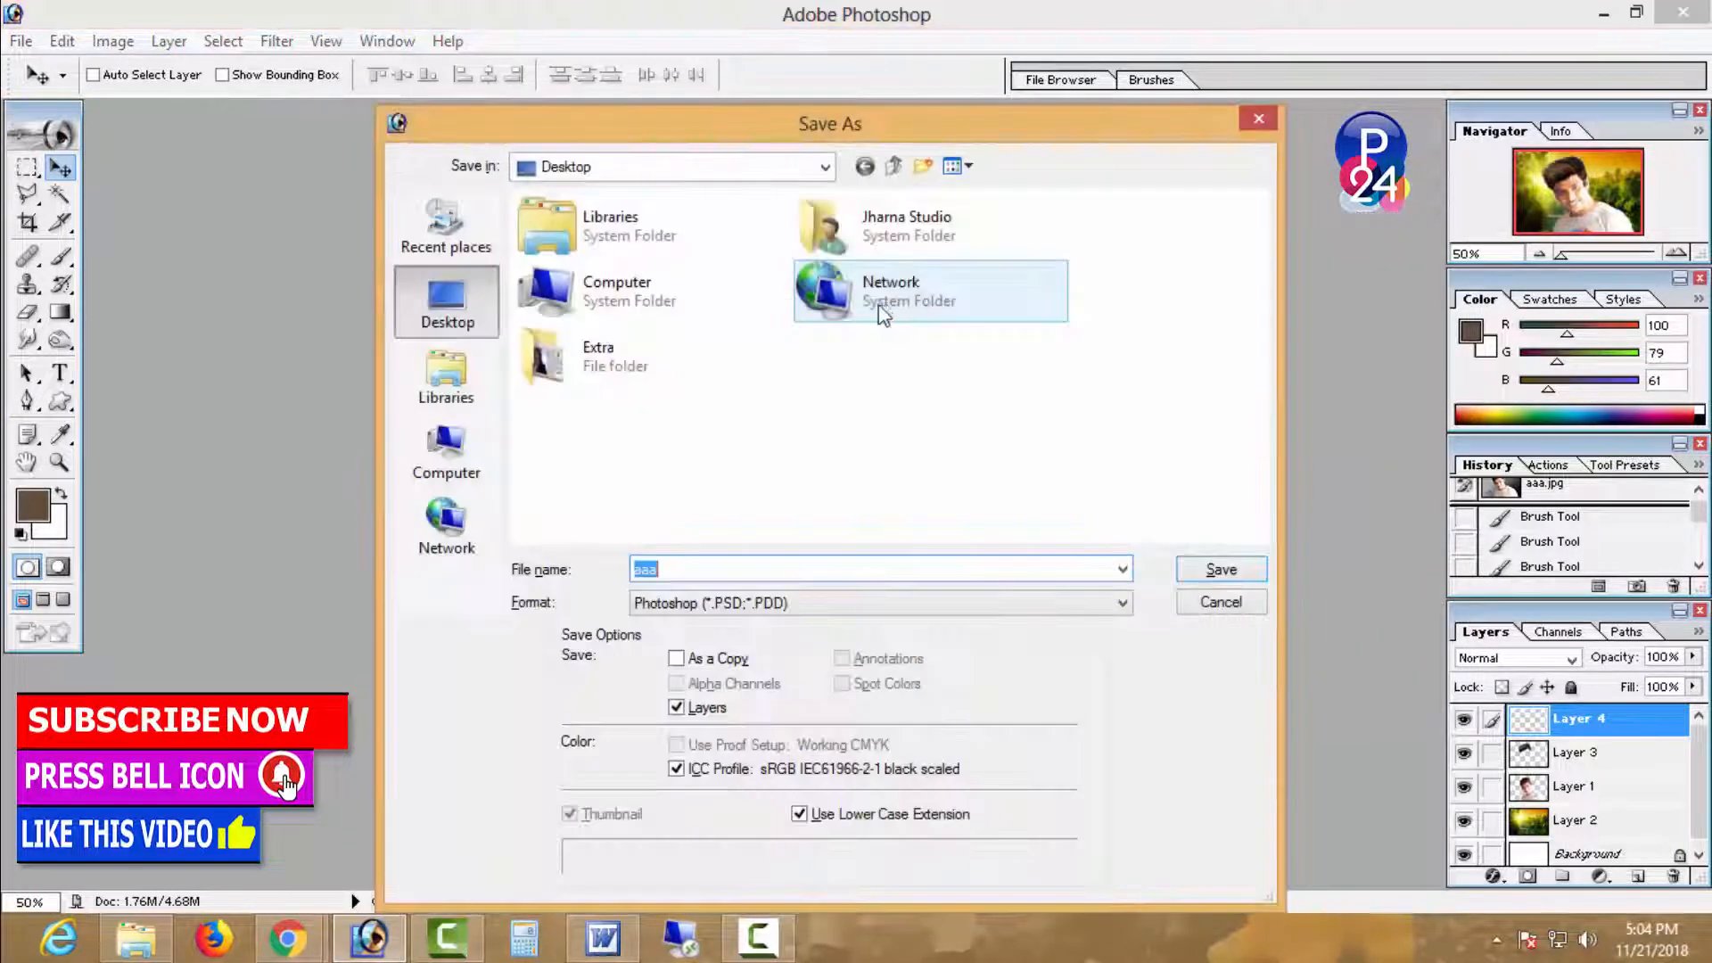
left_click(764, 602)
left_click(762, 723)
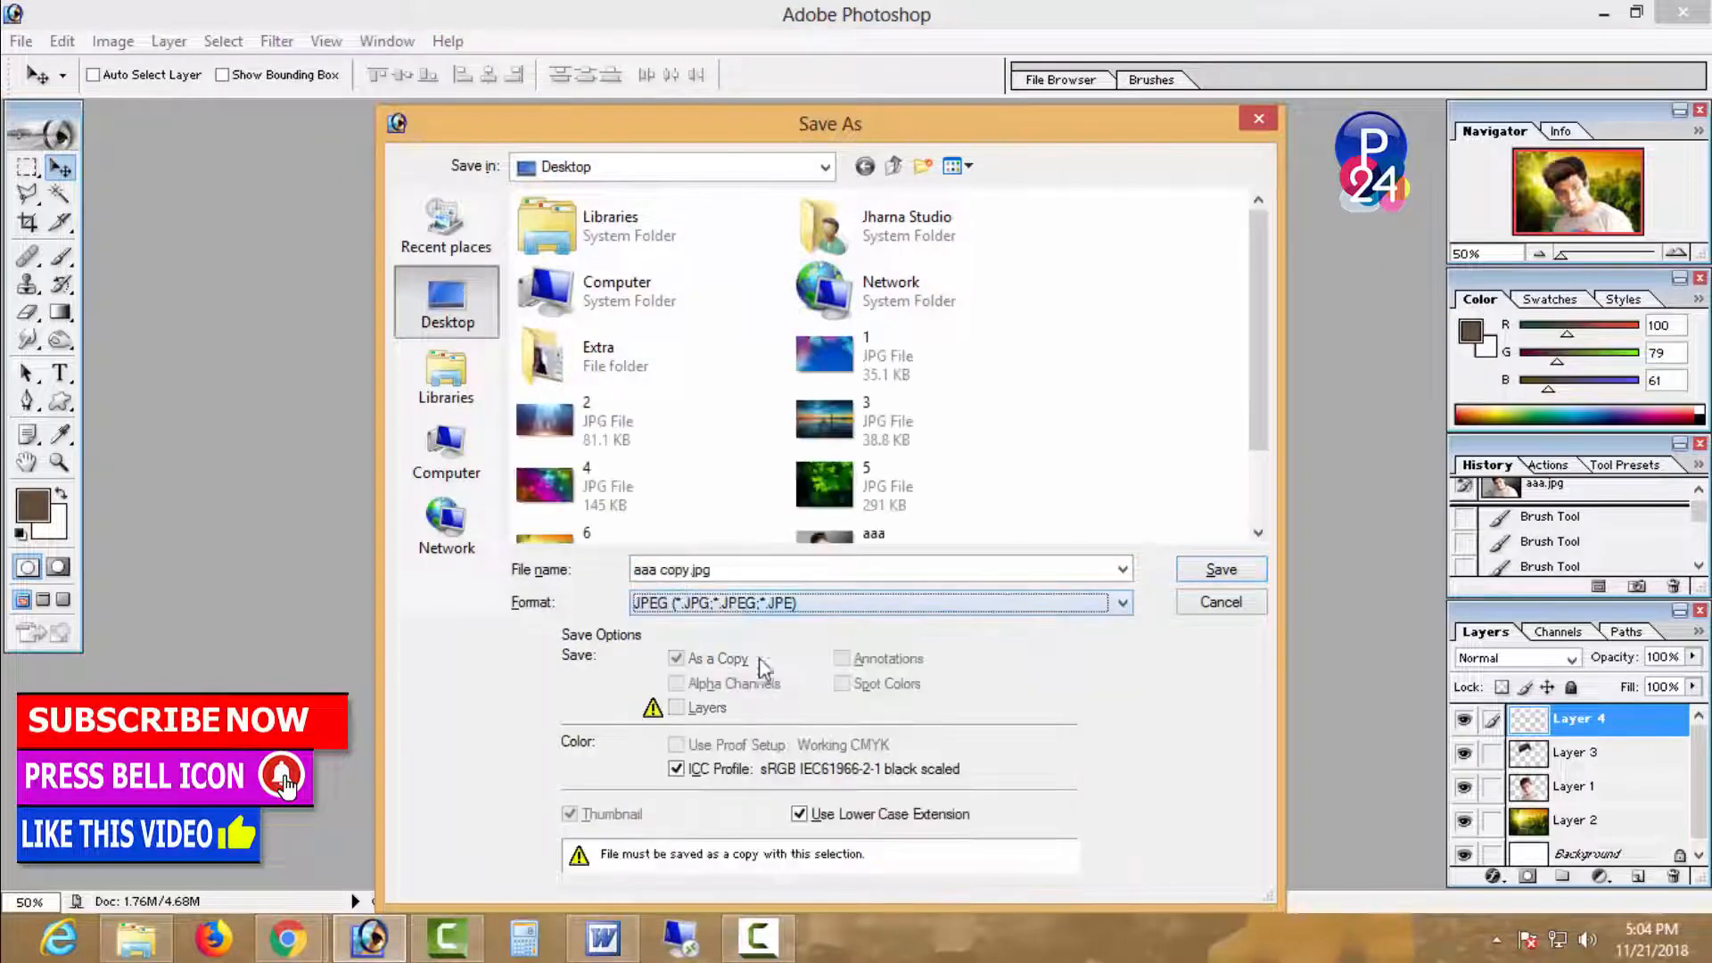
triple_click(758, 568)
type("R")
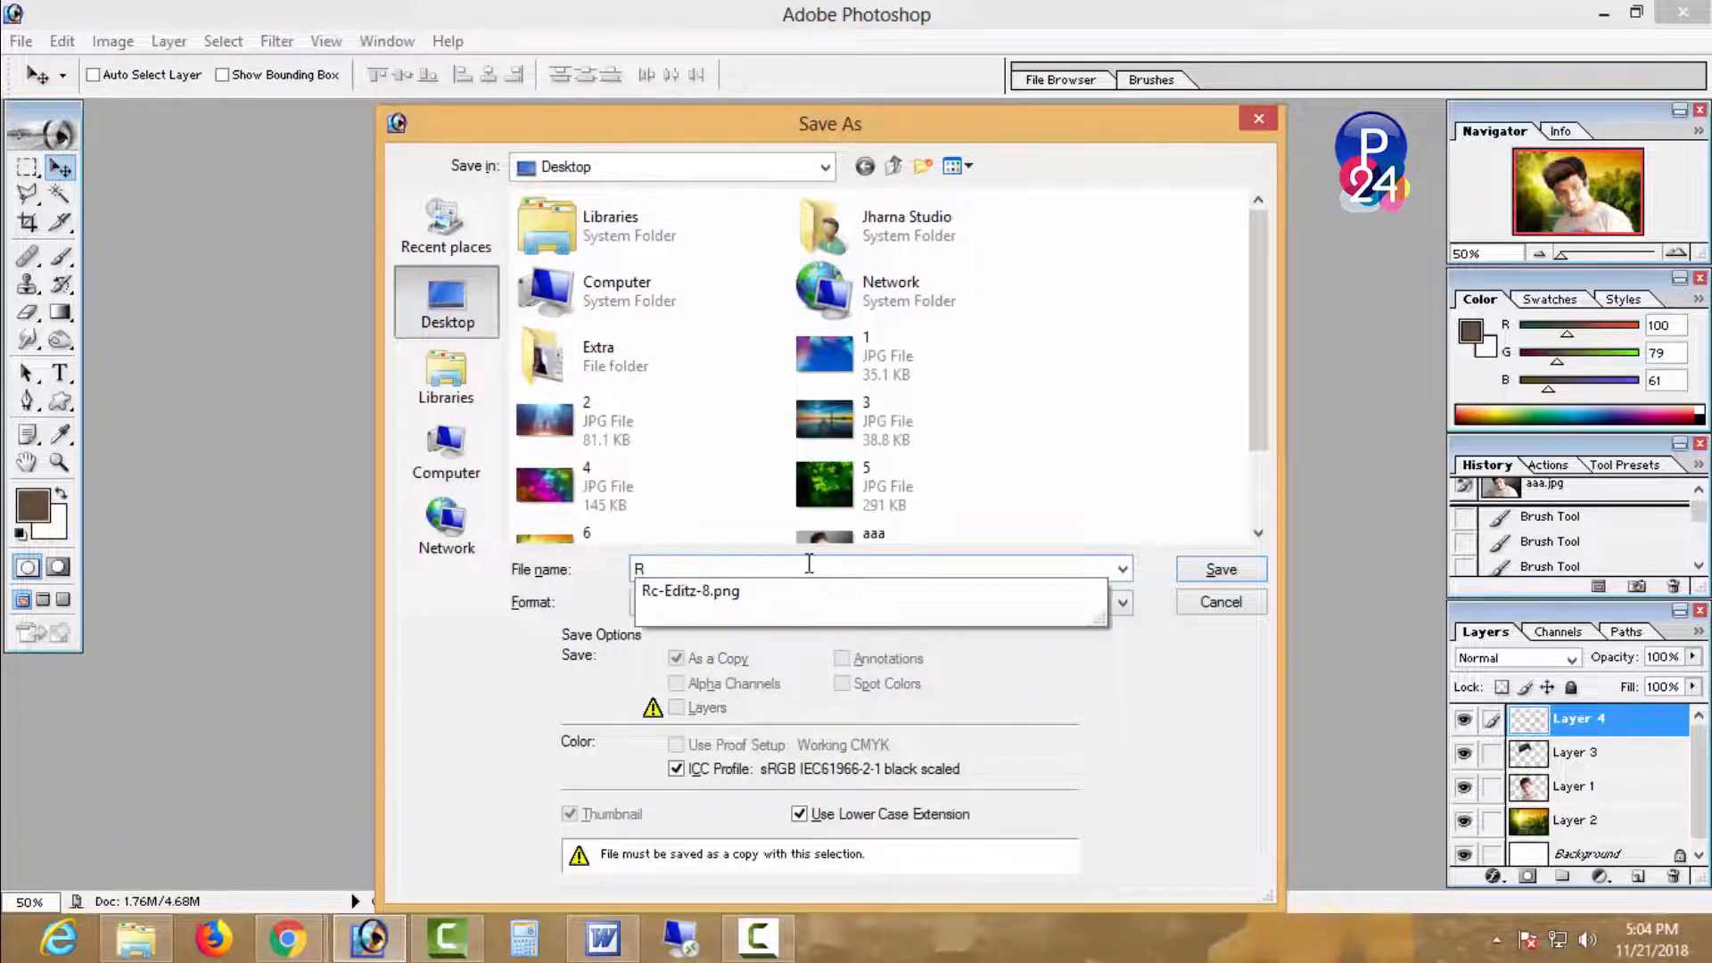
type("aaz Style")
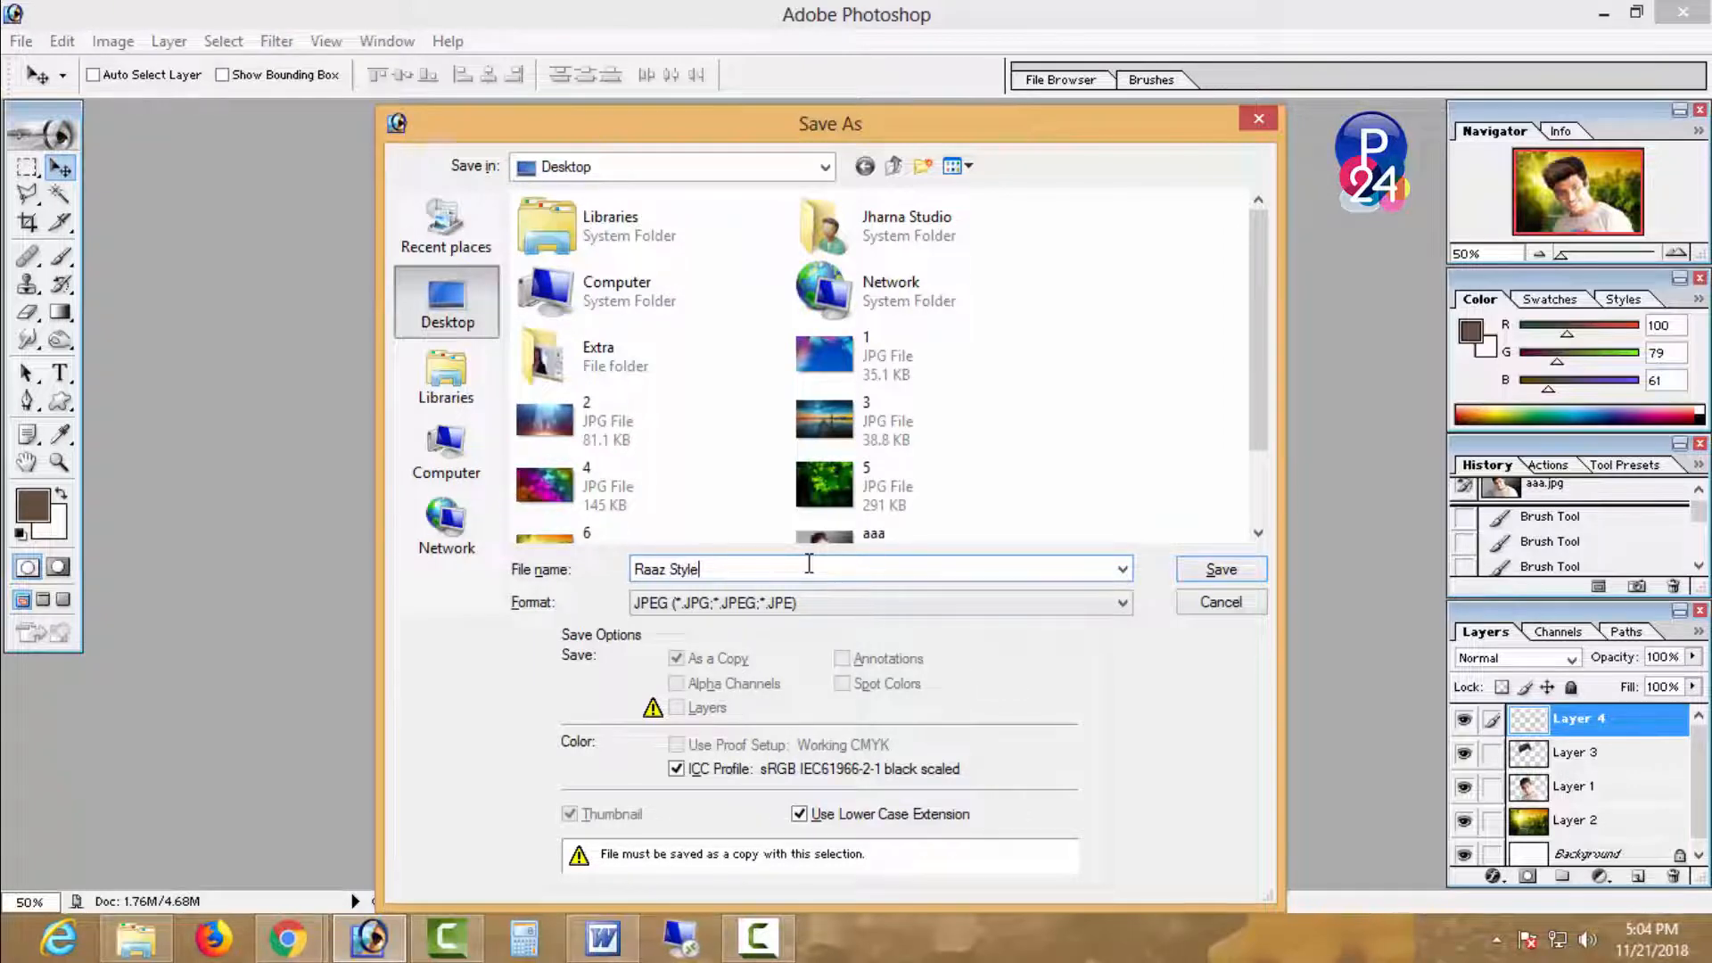
key("Return")
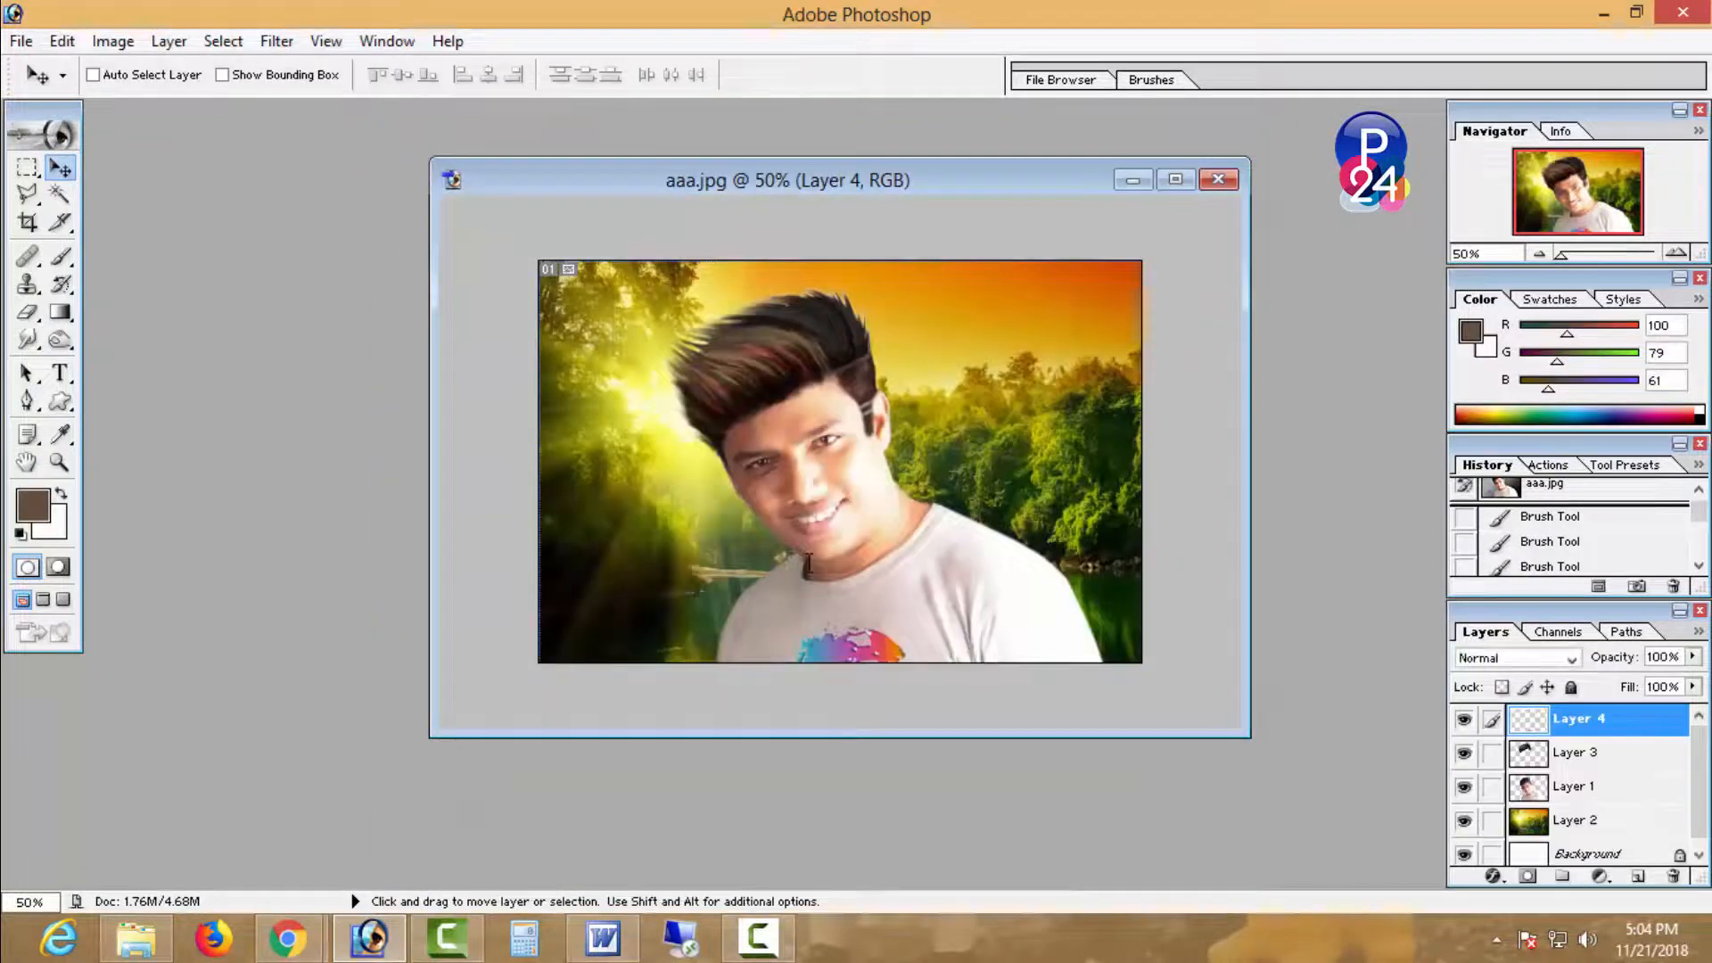
key("ctrl+w")
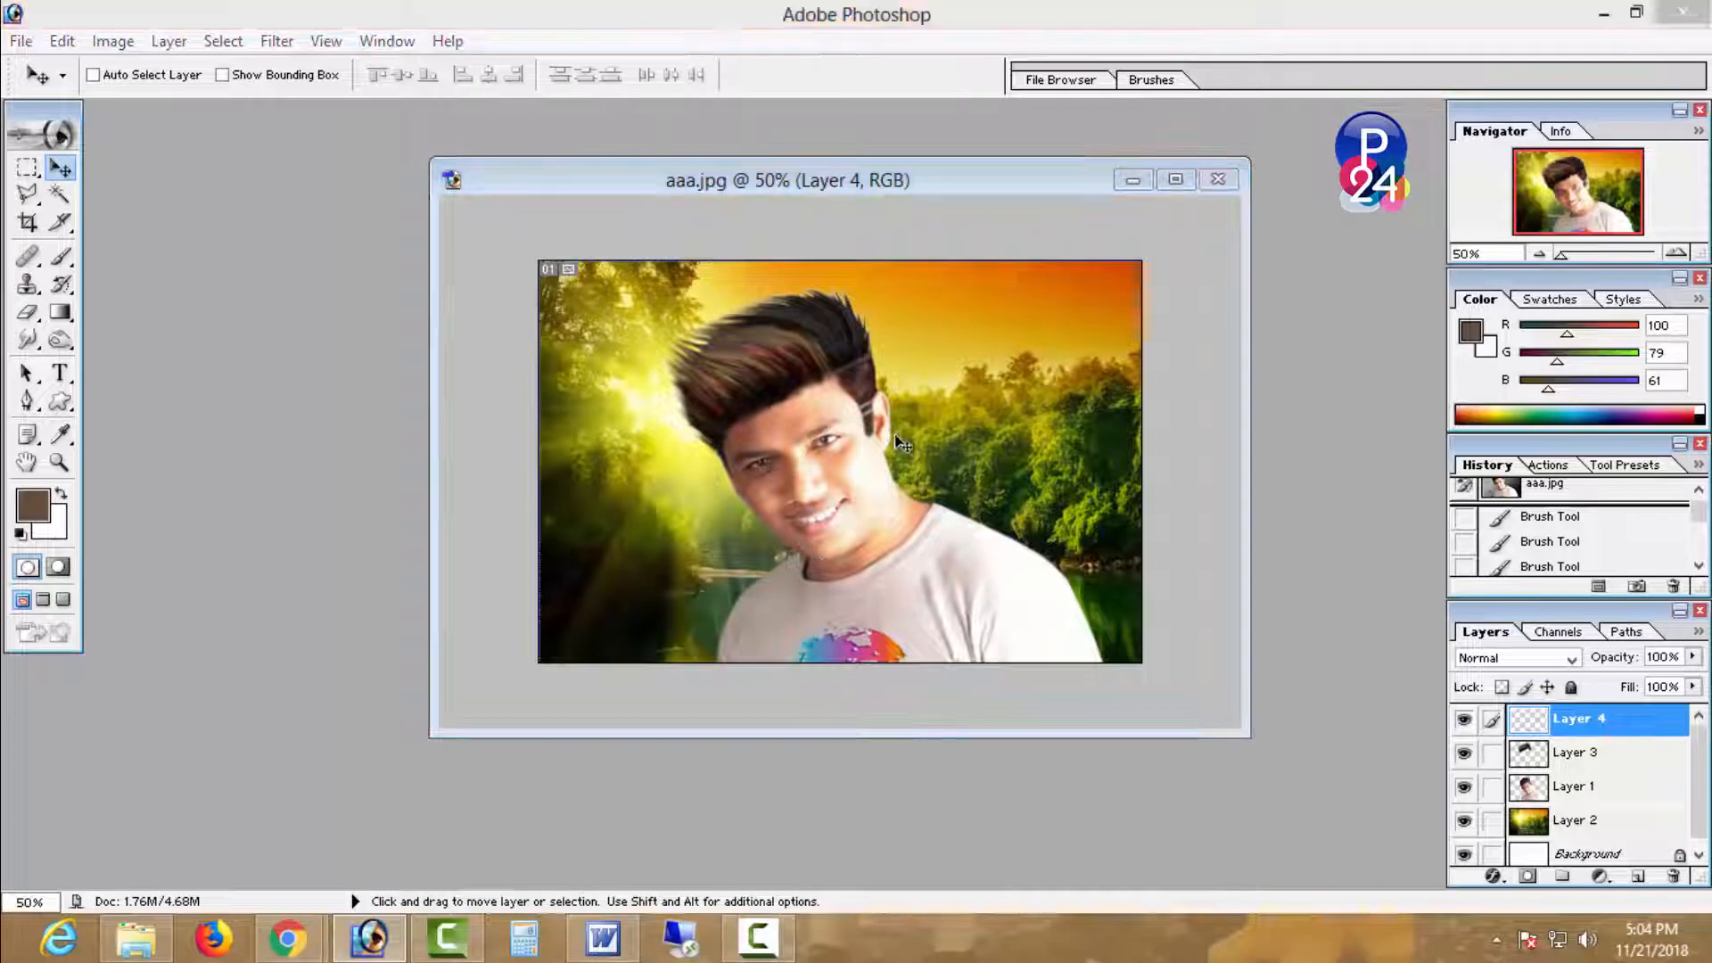
left_click(877, 373)
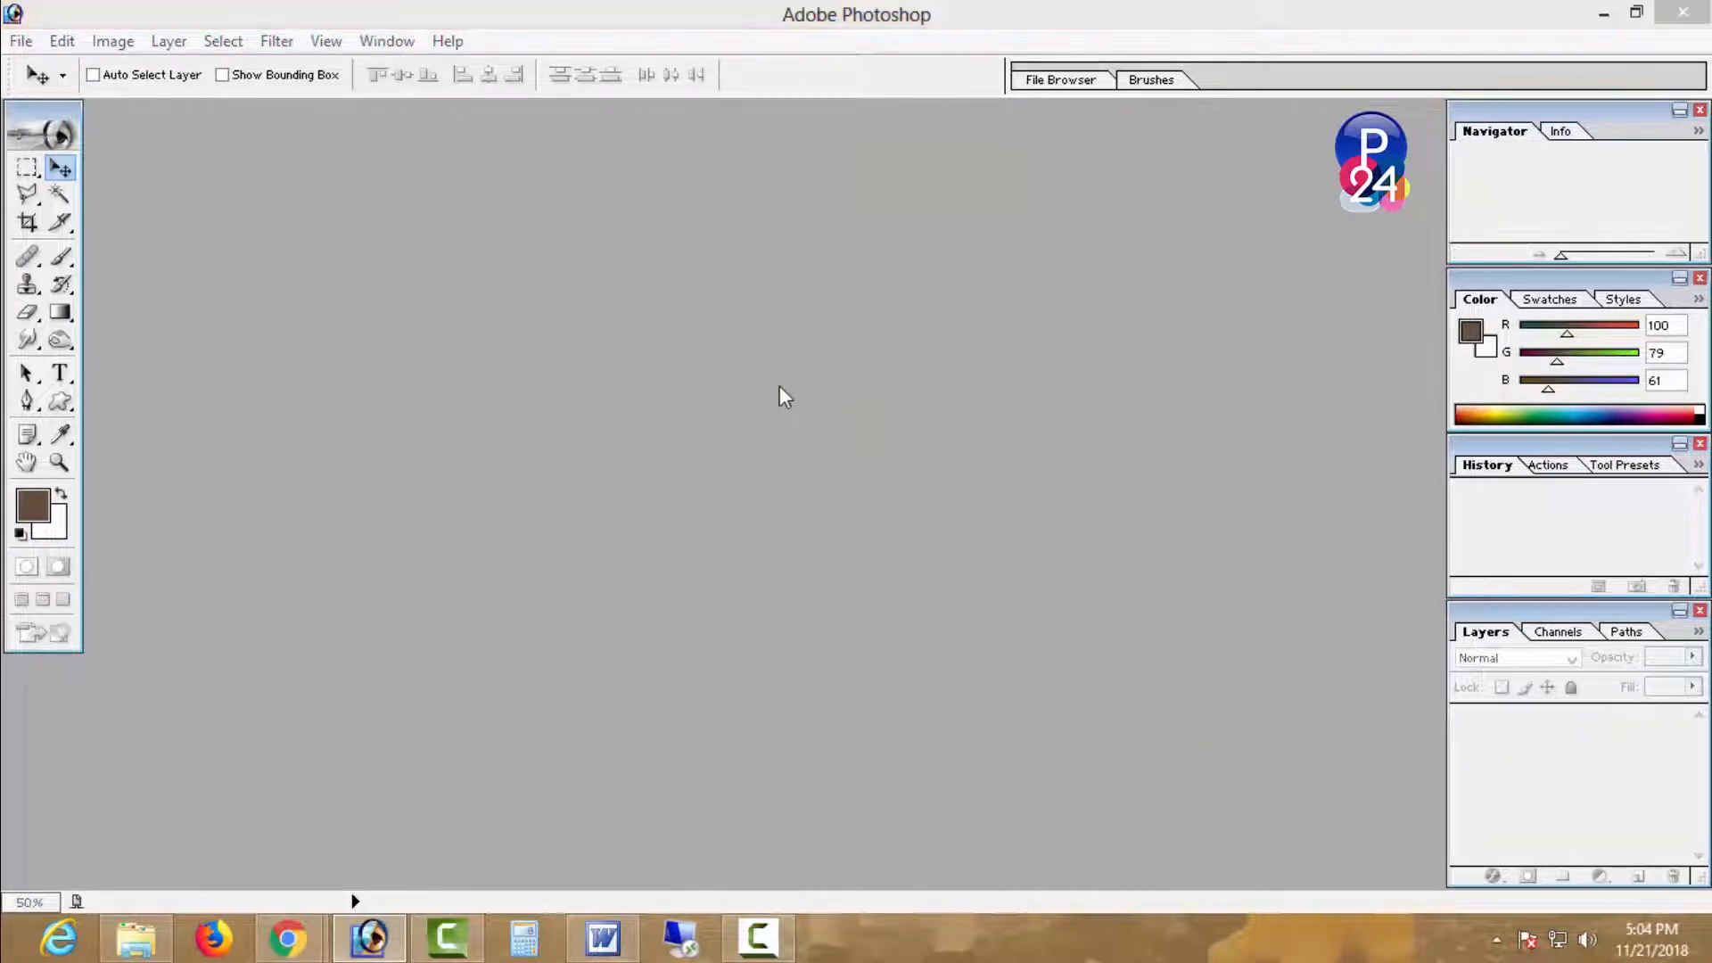
- Open aaa.jpg and Raaz Style.jpg together from the desktop
double_click(779, 385)
left_click(902, 550)
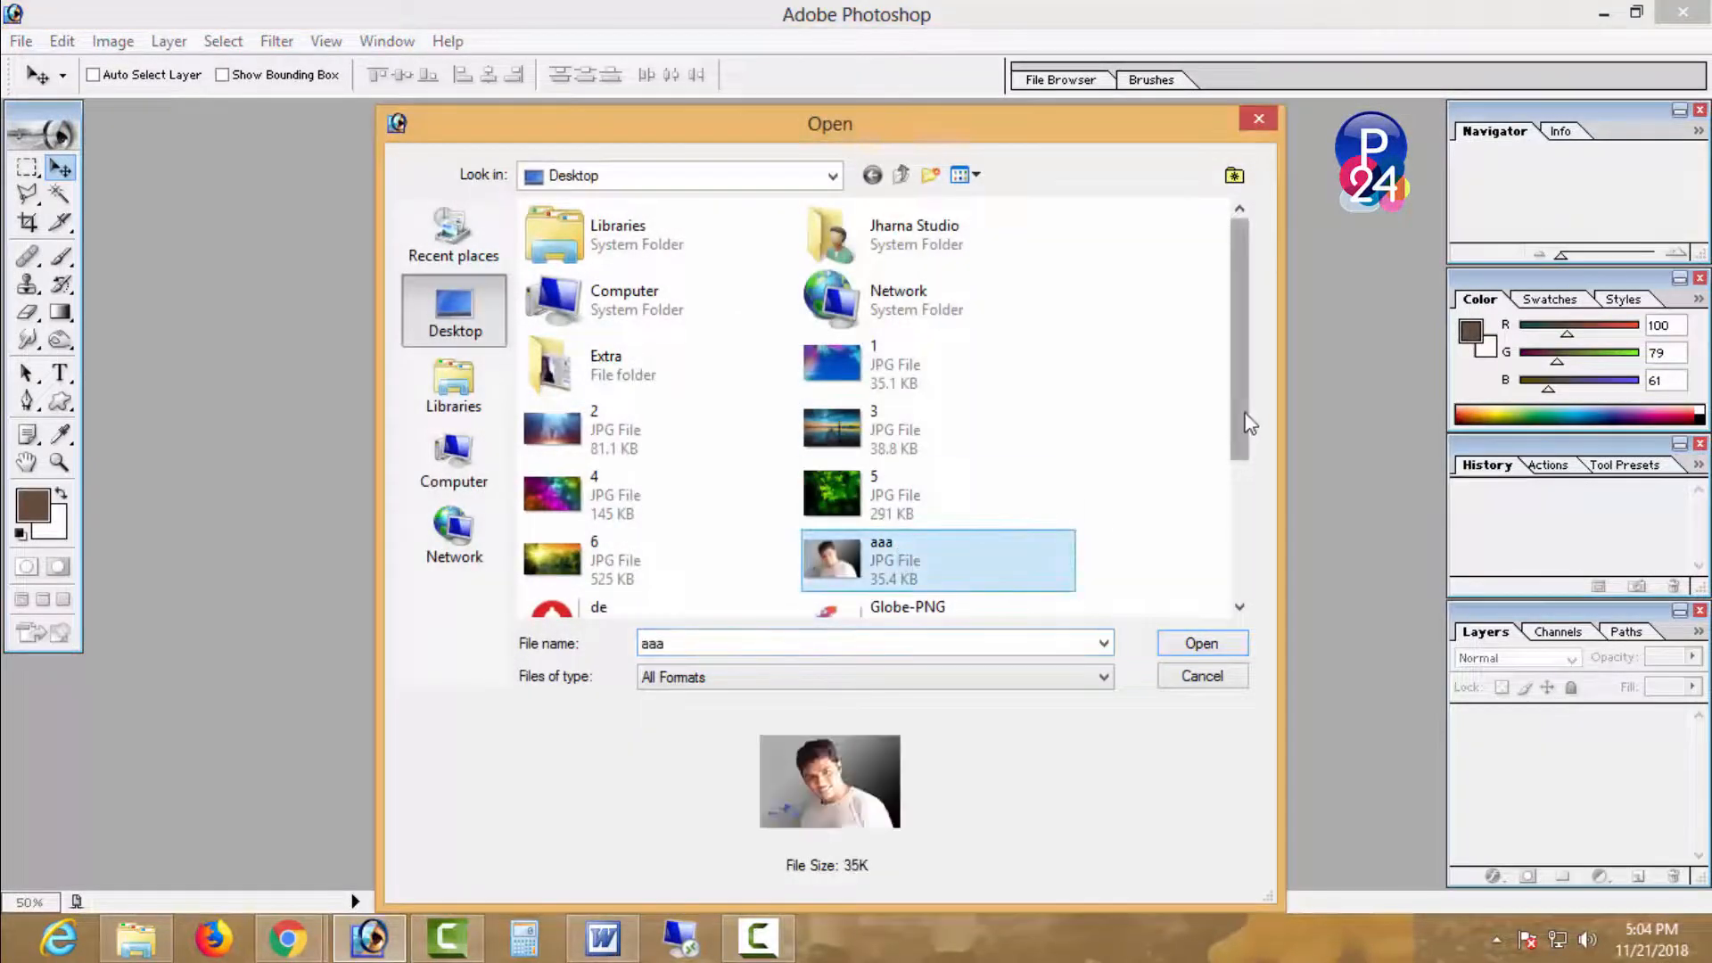
scroll(945, 544, "down", 3)
left_click(981, 481, "ctrl")
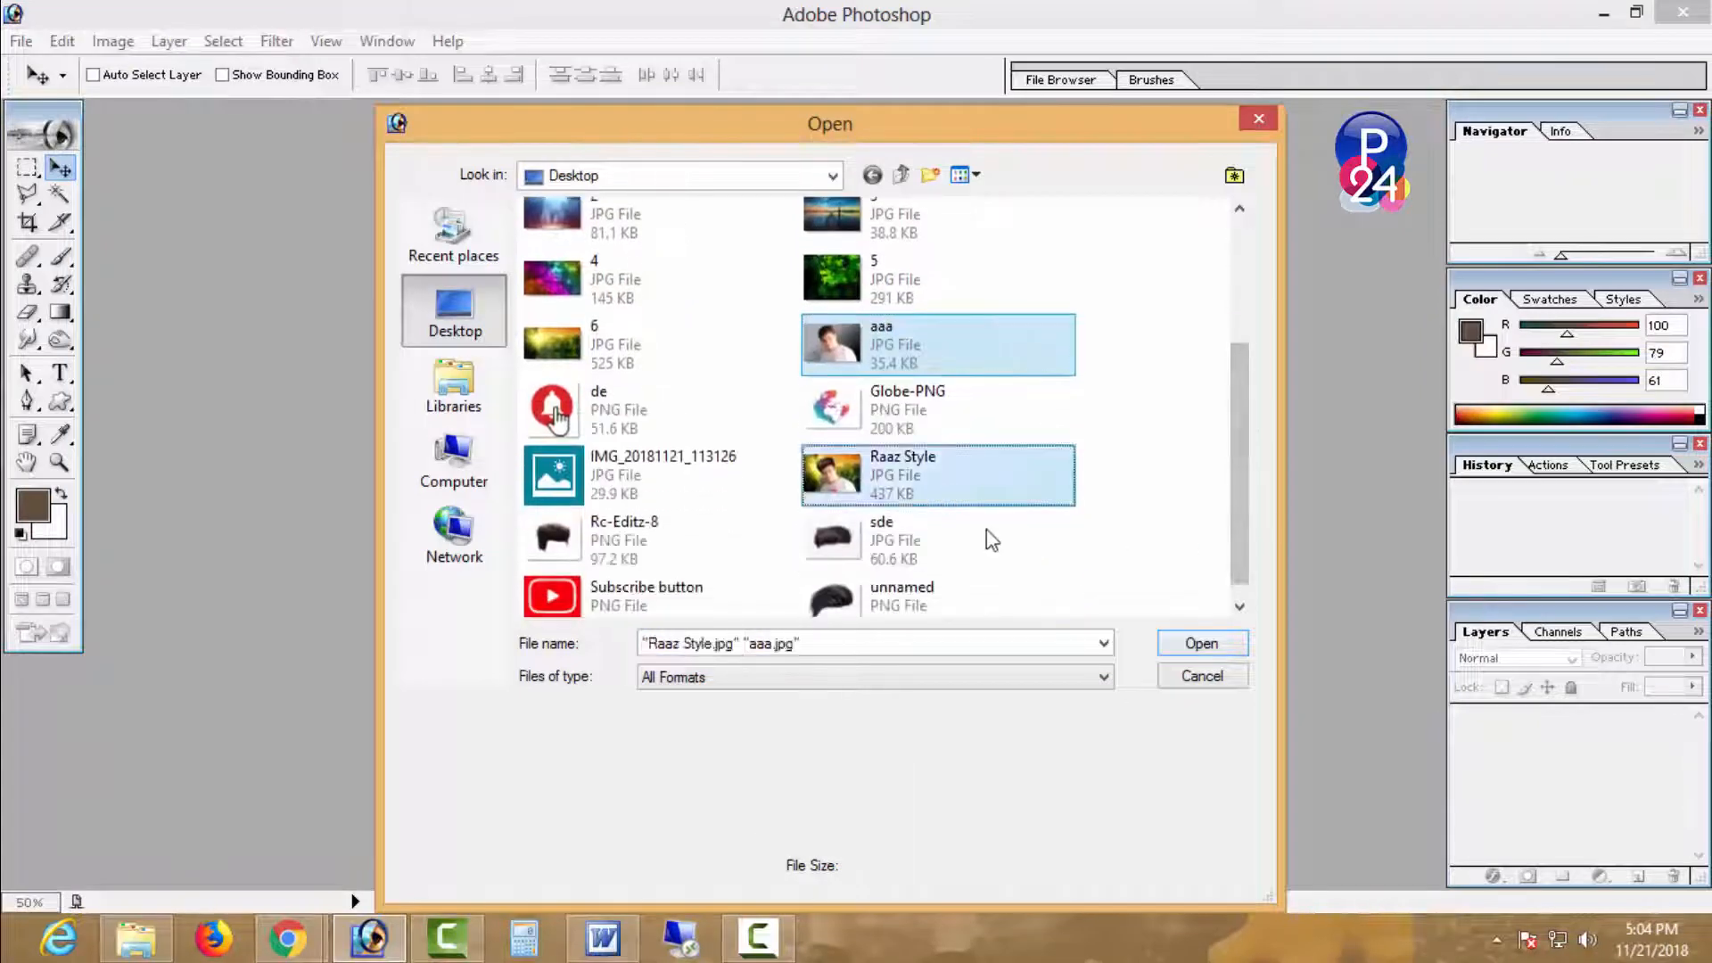
left_click(1166, 642)
- Separate the two image windows, reduce aaa.jpg to 33.3% and Raaz Style.jpg to 50%, and narrow both windows
left_click_drag(535, 143, 473, 291)
left_click_drag(496, 134, 1087, 251)
left_click(1044, 358, "ctrl+alt")
left_click(1017, 376, "ctrl+alt")
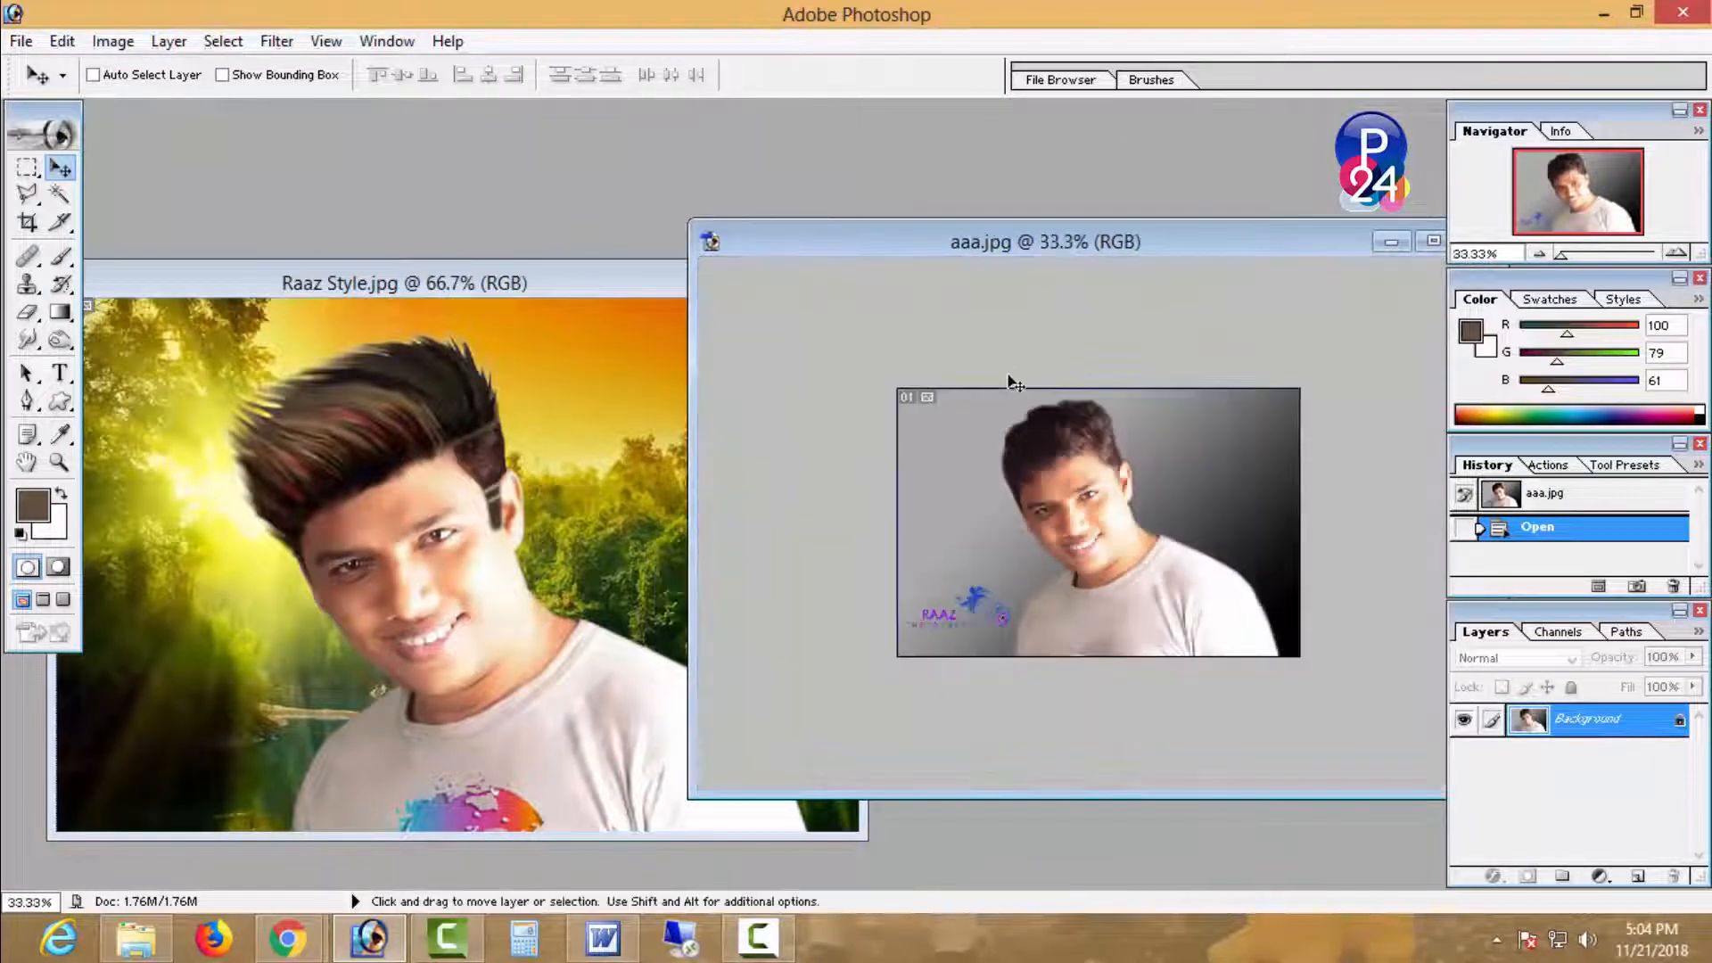
left_click(597, 459)
left_click_drag(641, 280, 660, 213)
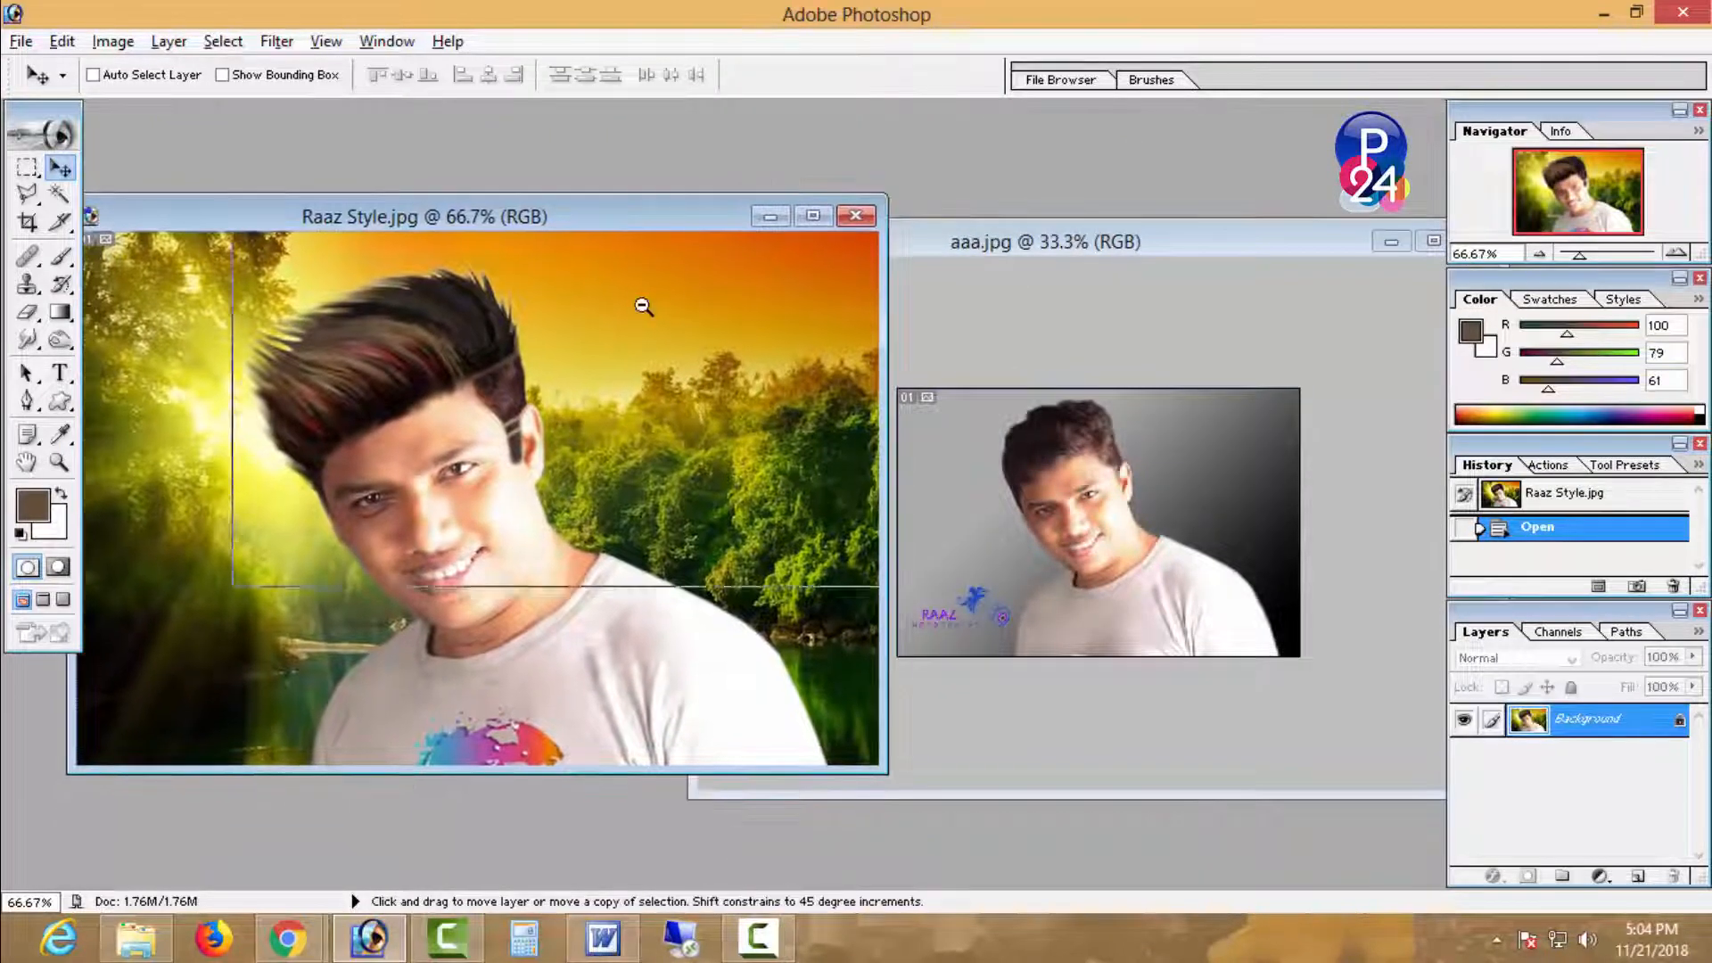
left_click(625, 336, "alt")
left_click(958, 291)
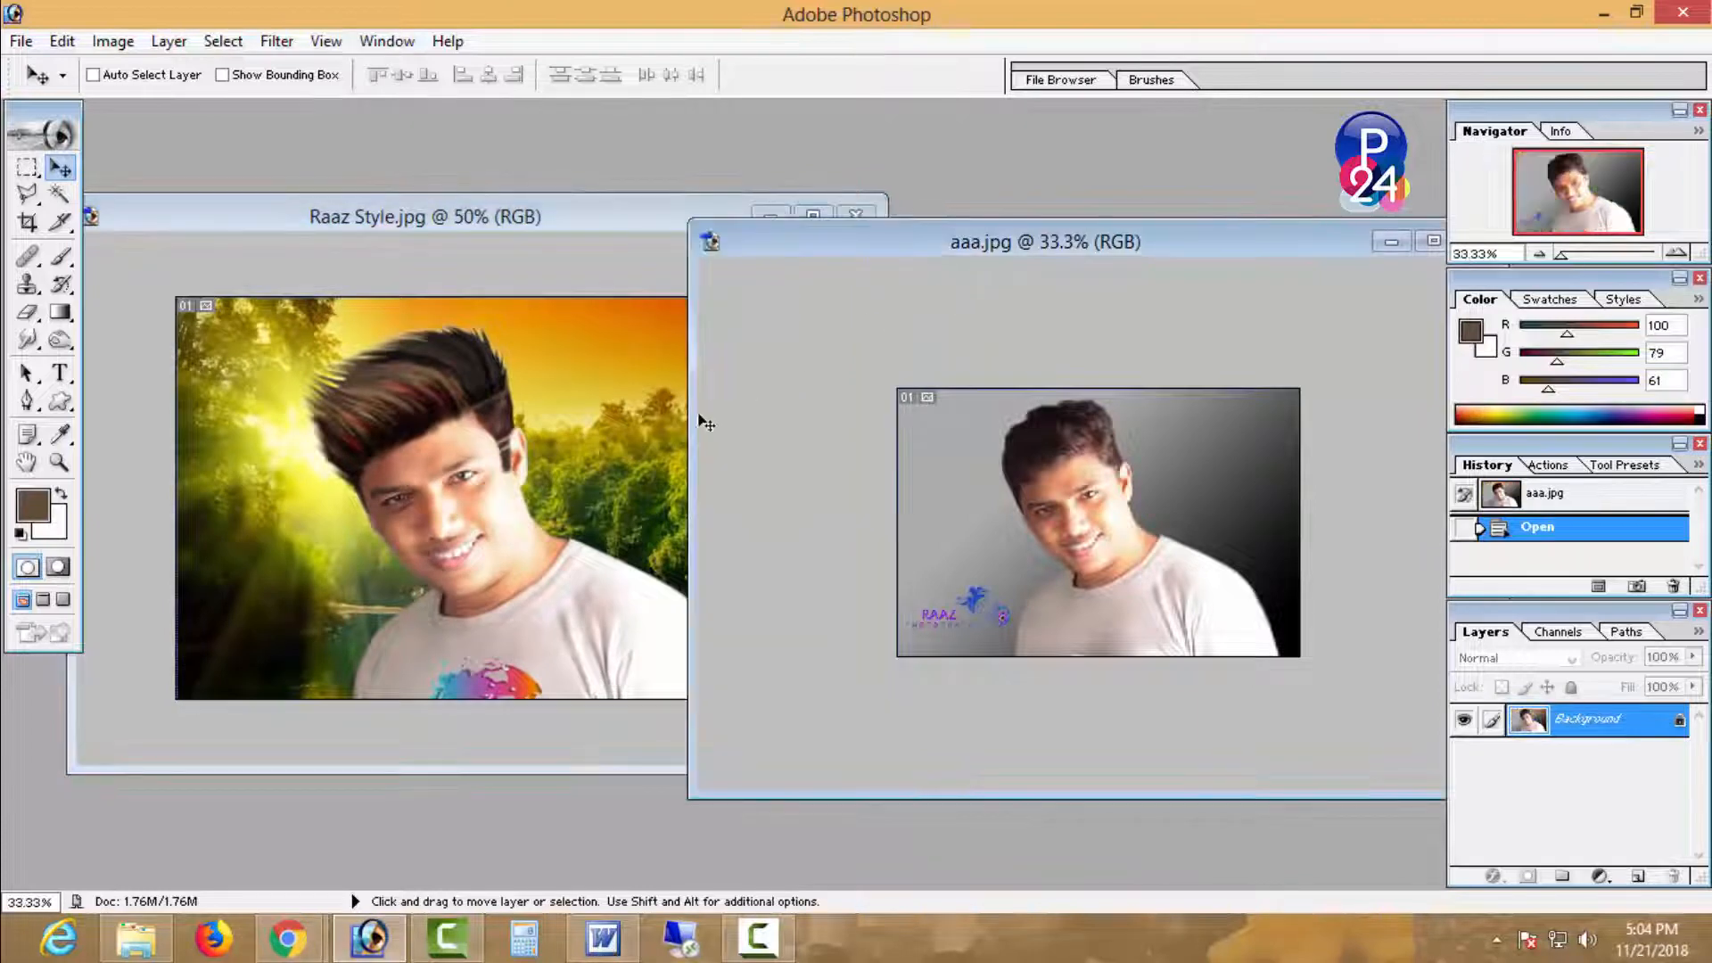
left_click_drag(689, 419, 987, 414)
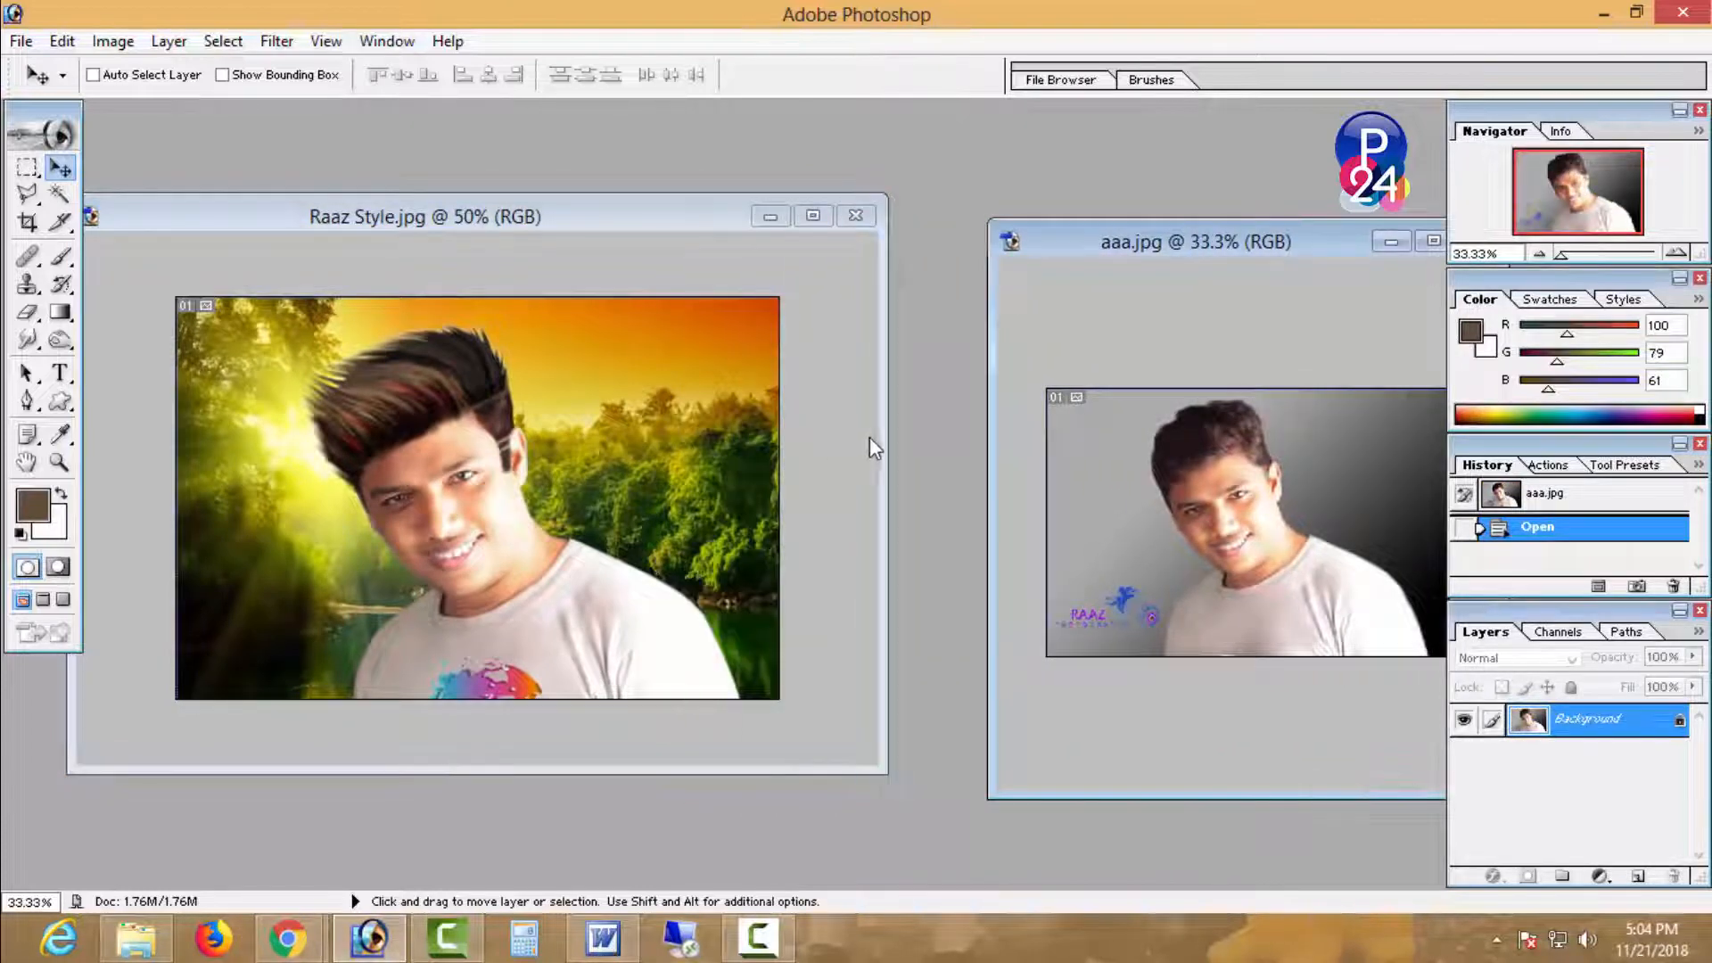
left_click_drag(883, 437, 699, 432)
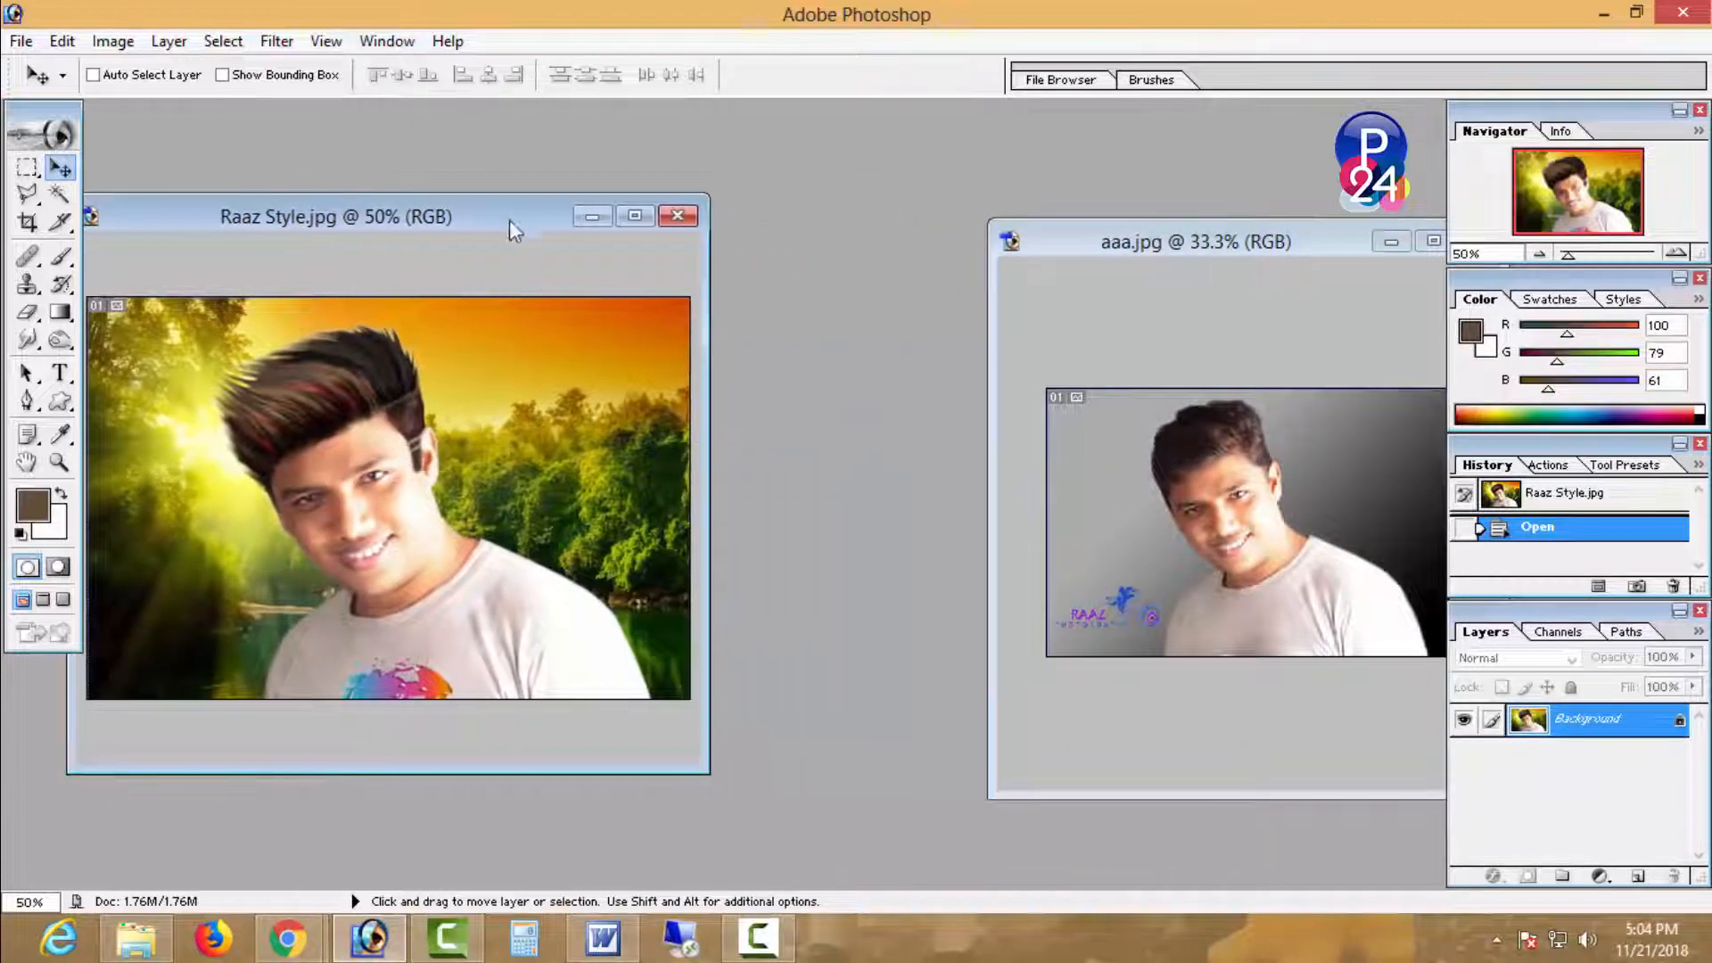
- Swap the two image windows so the original aaa.jpg sits to the left of Raaz Style.jpg
left_click_drag(509, 222, 1177, 368)
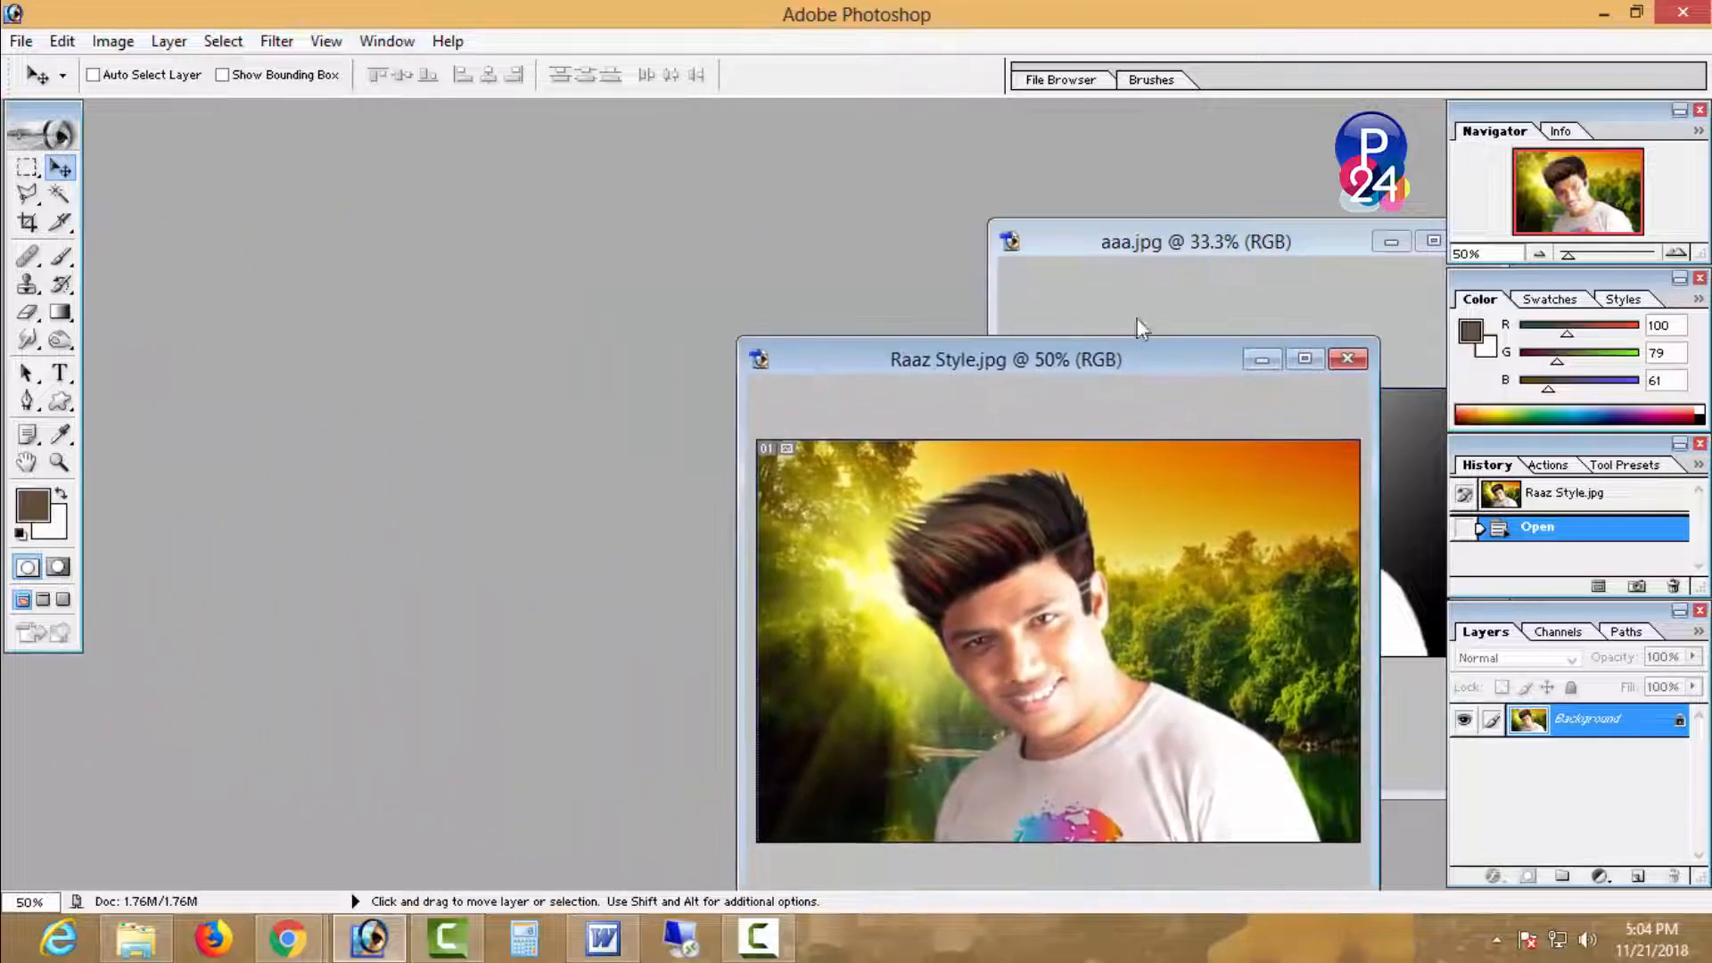
left_click(1125, 239)
left_click_drag(1158, 245, 296, 267)
left_click(997, 352)
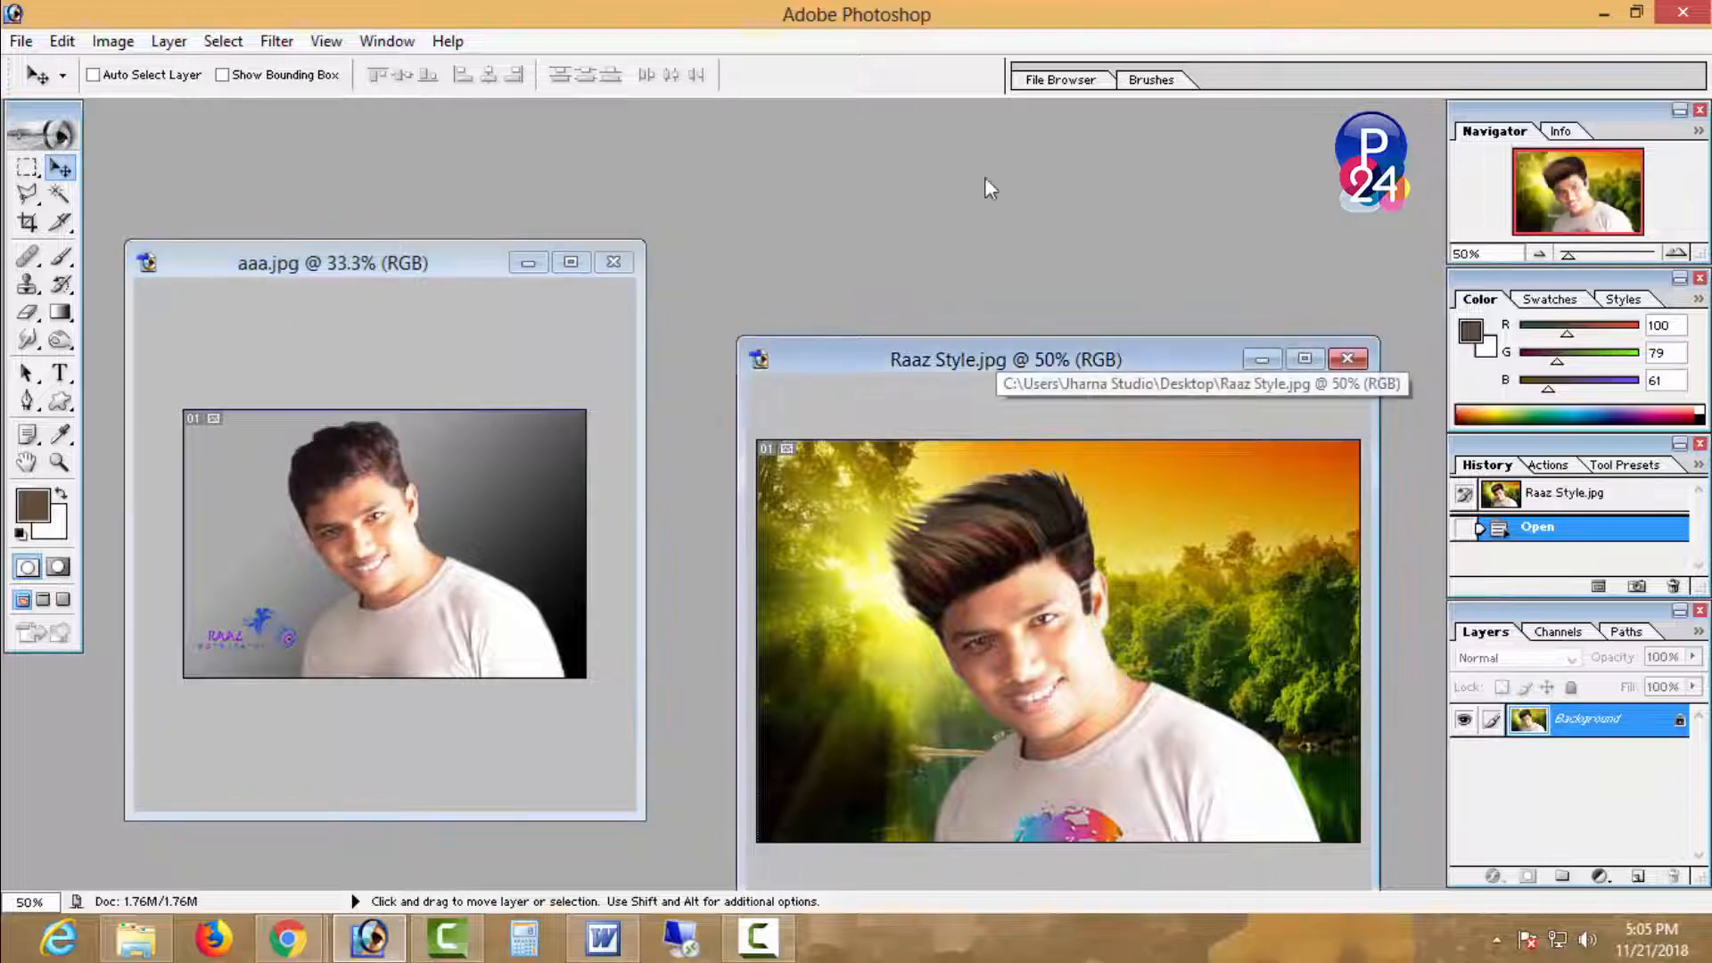
left_click_drag(1015, 361, 1020, 214)
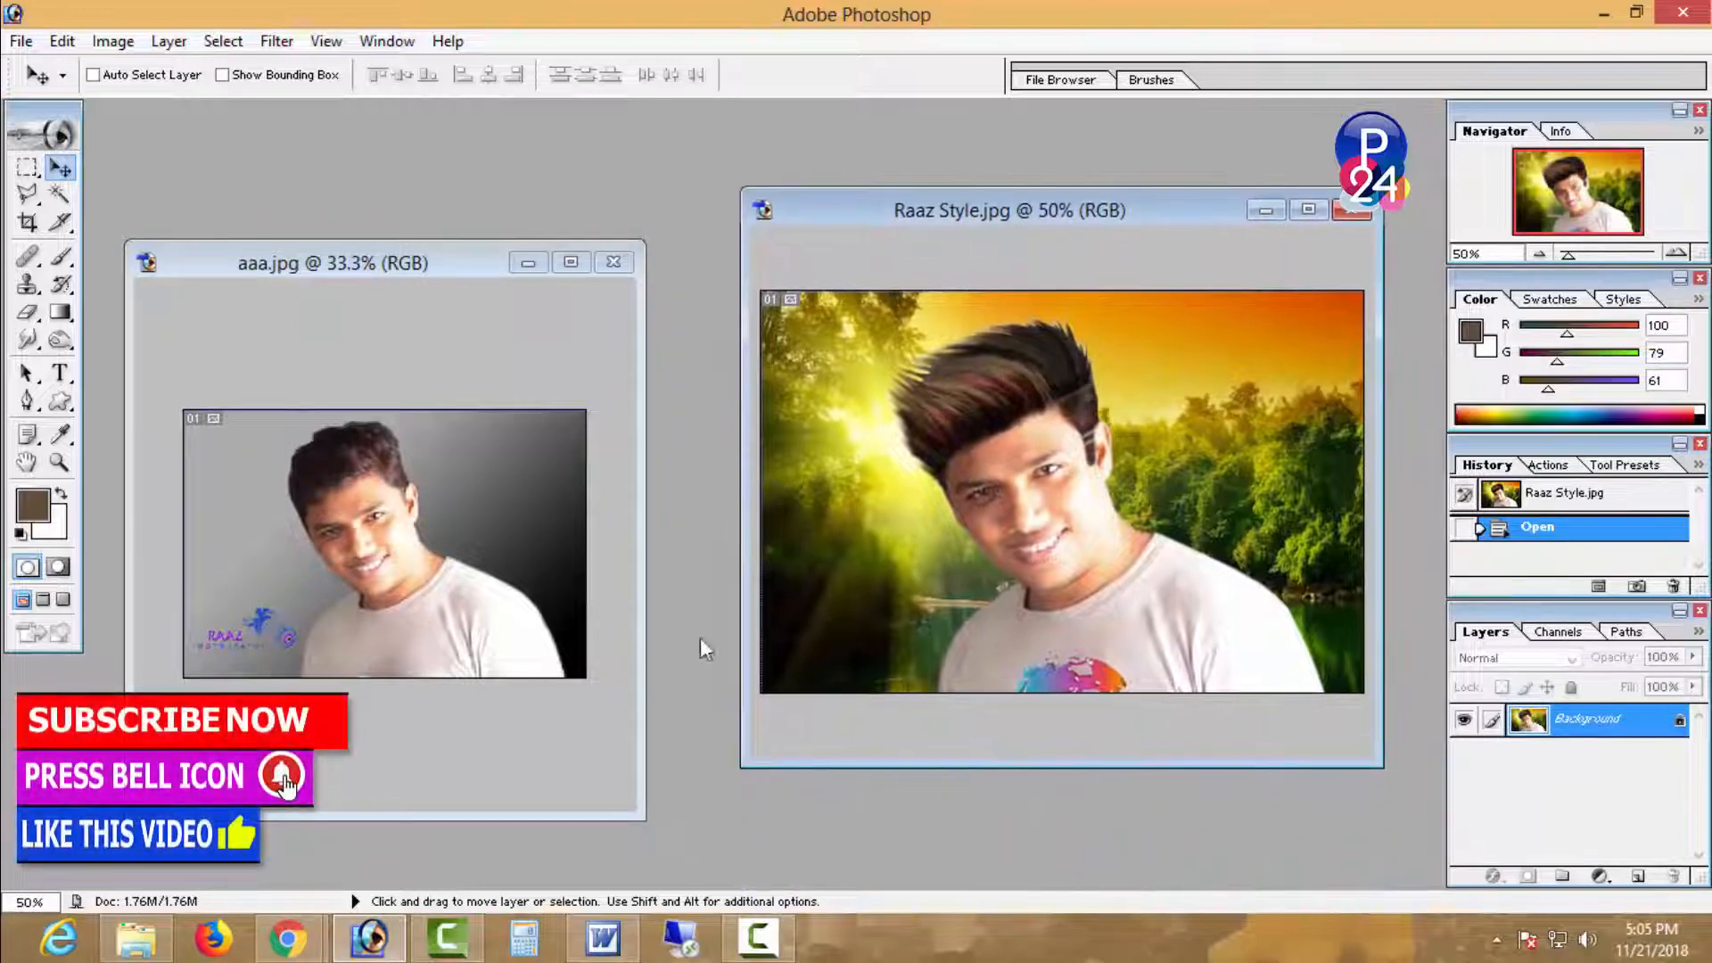
- Show aaa.jpg at 50% and resize and align both windows edge to edge at matching heights for a before-and-after comparison
left_click_drag(639, 812, 736, 816)
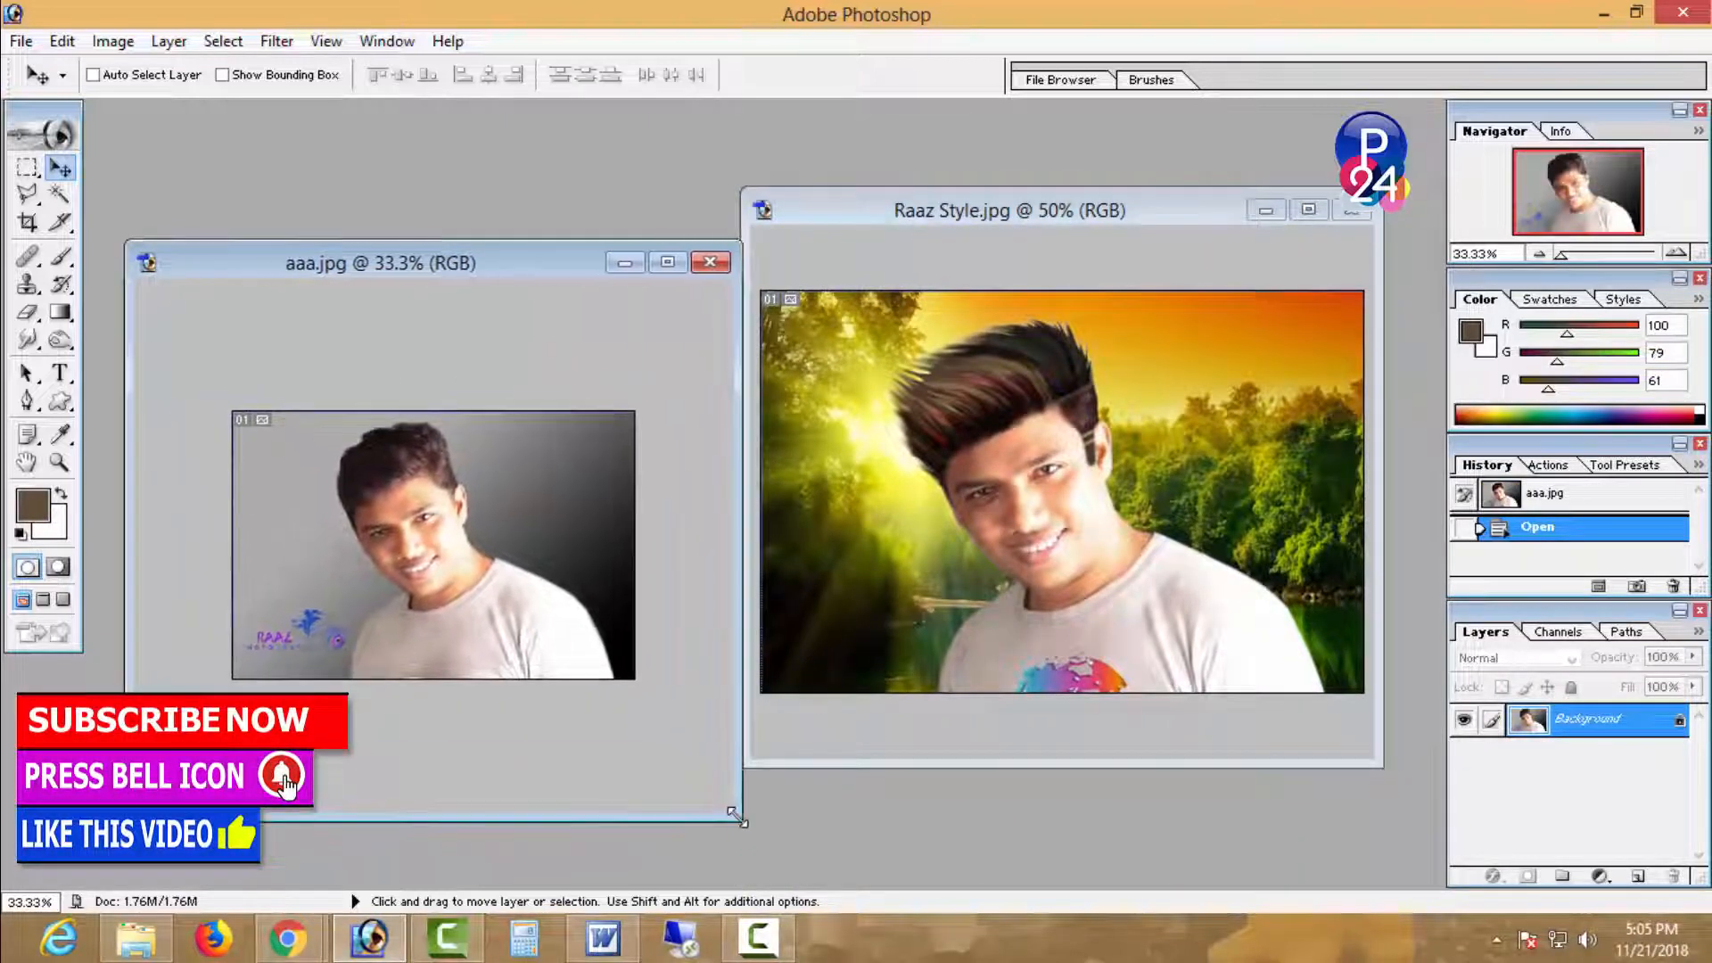
left_click(602, 747, "ctrl")
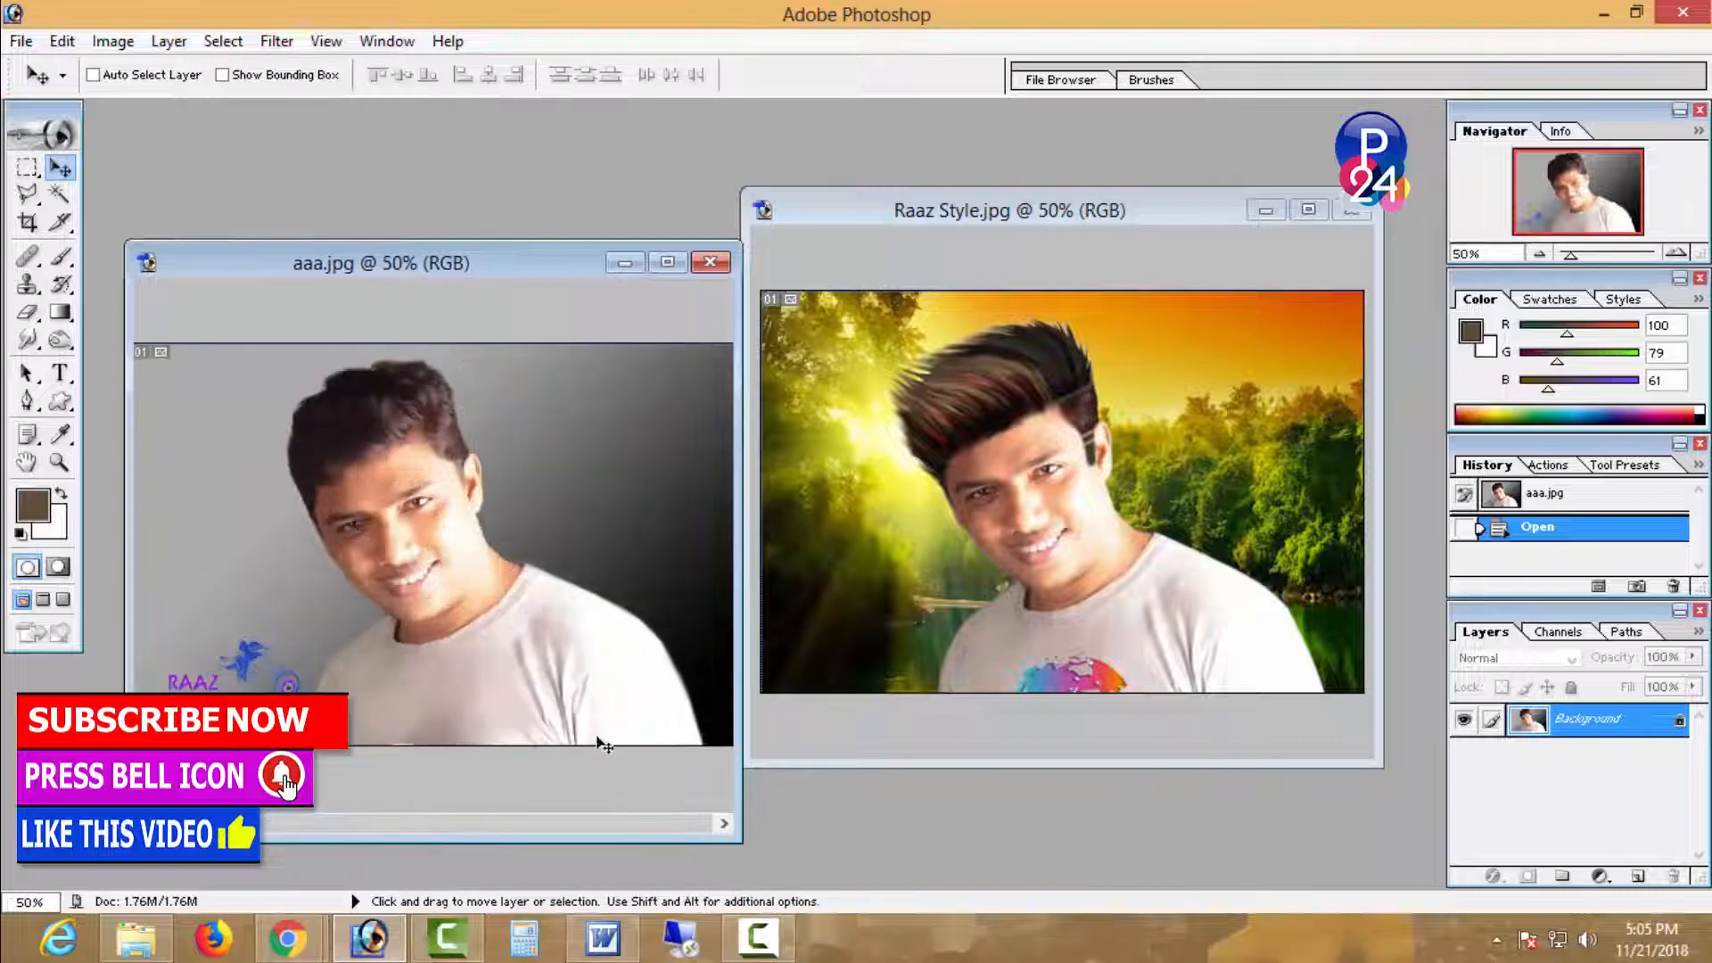
left_click_drag(527, 843, 533, 729)
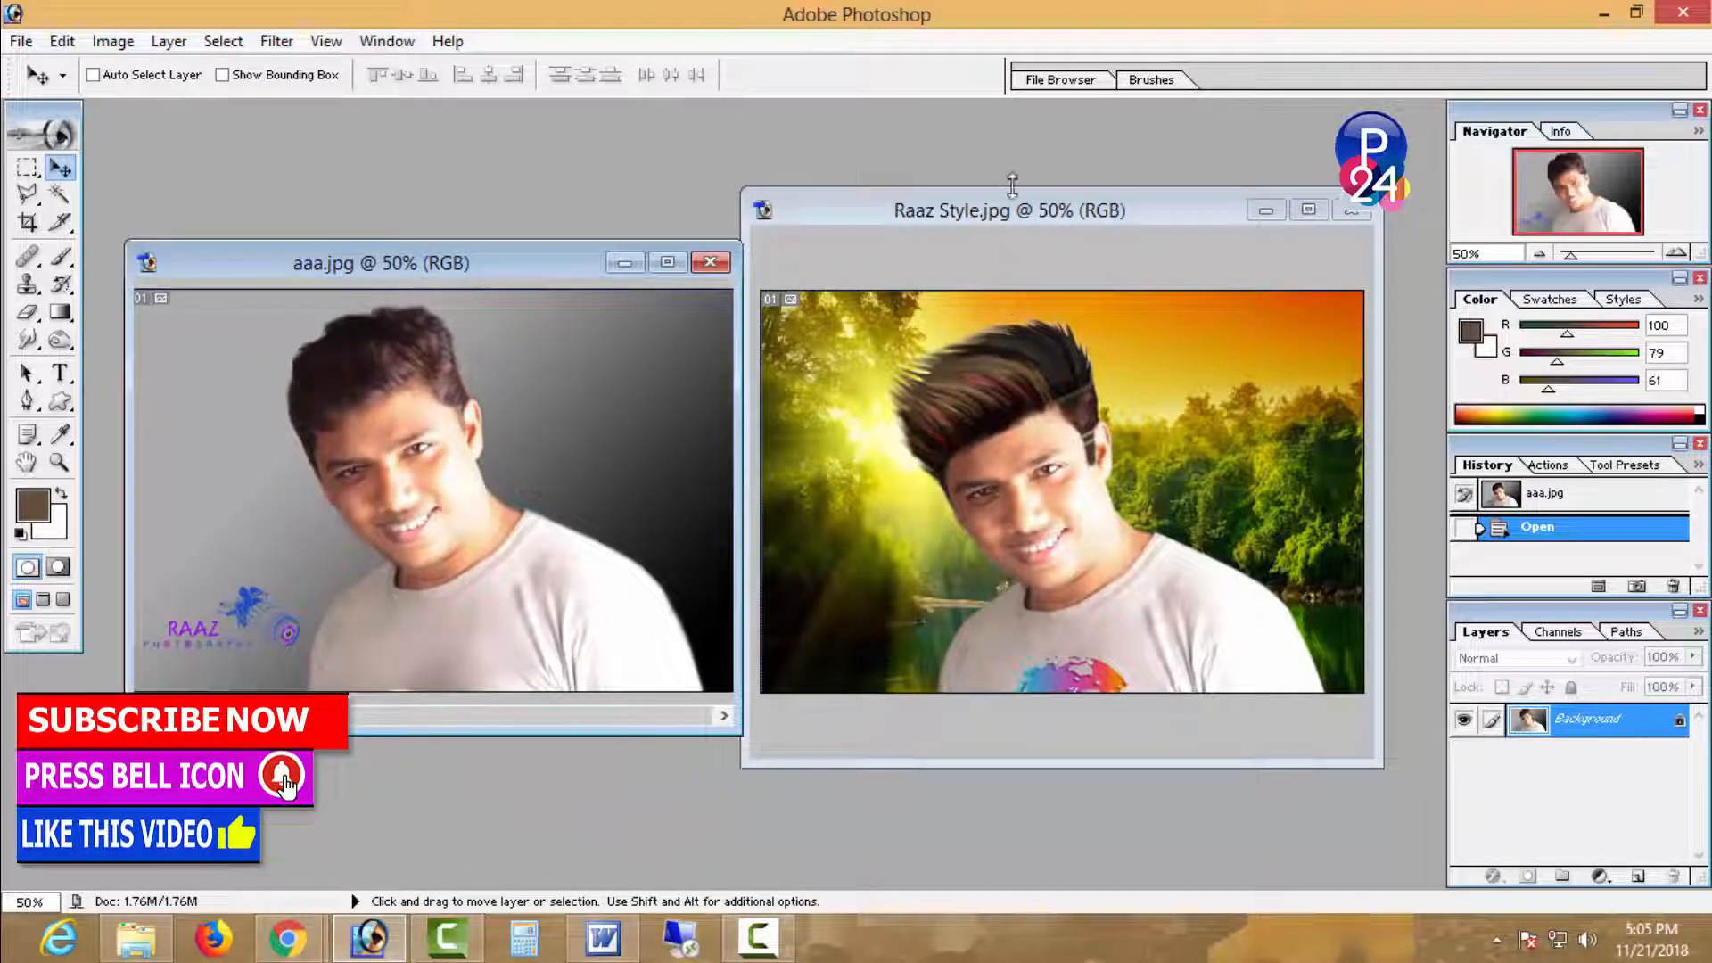
left_click_drag(1011, 203, 1019, 269)
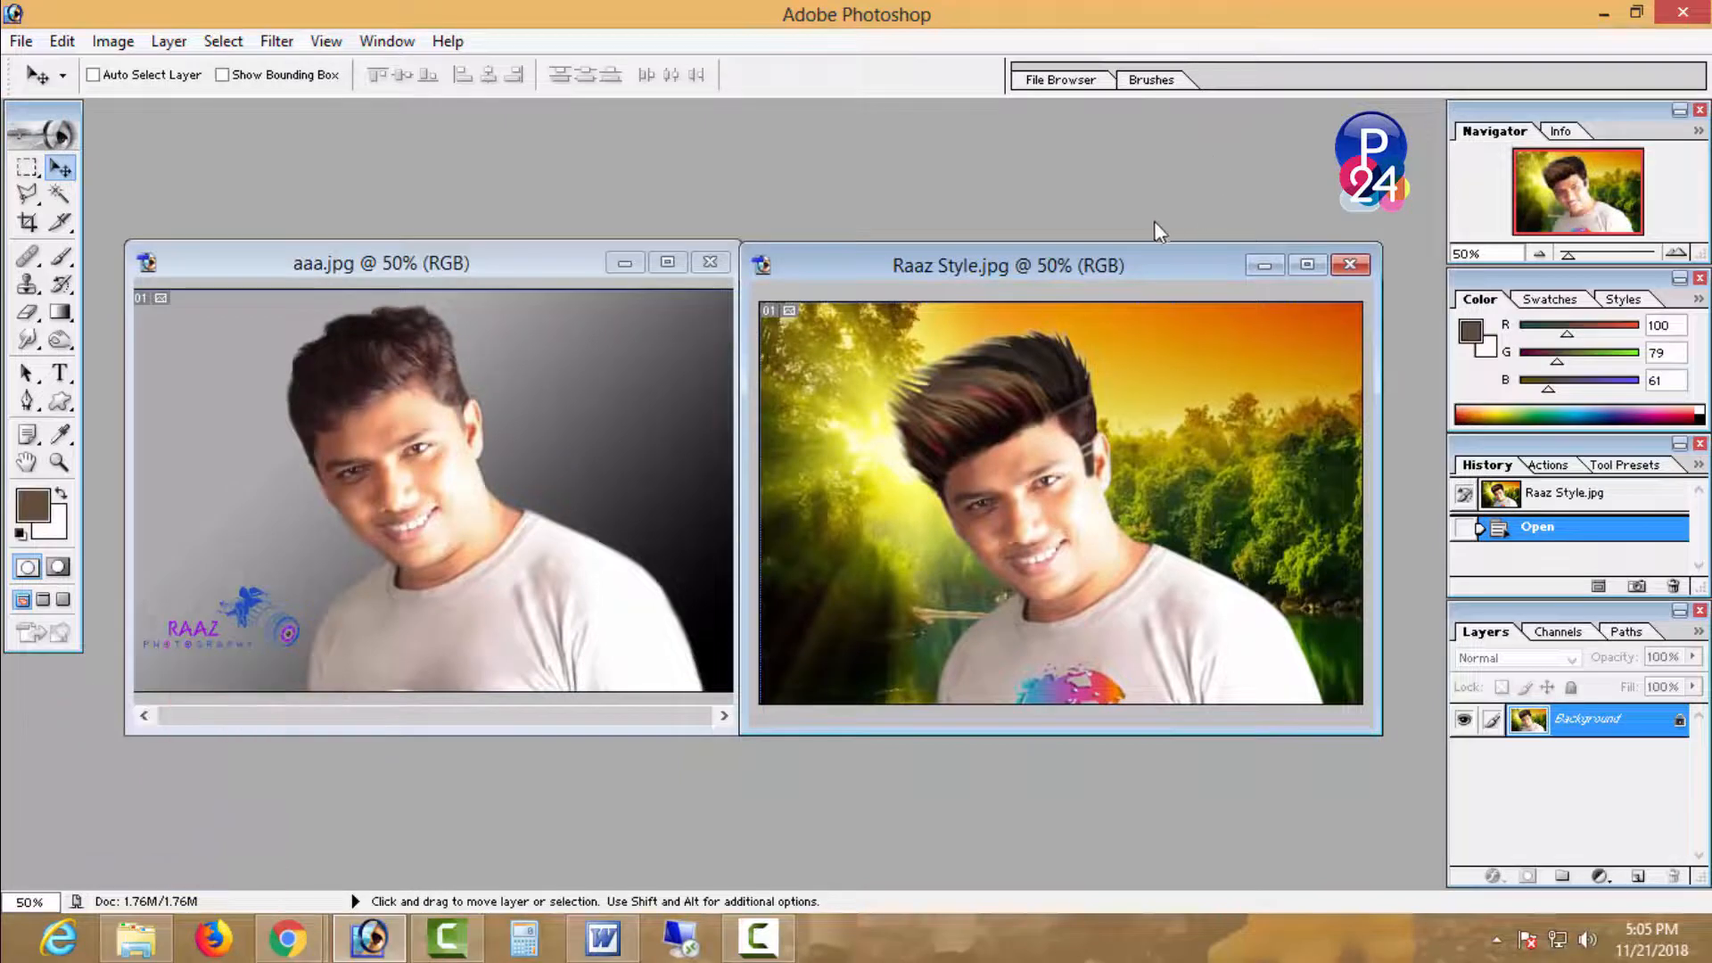
left_click_drag(1112, 266, 1115, 265)
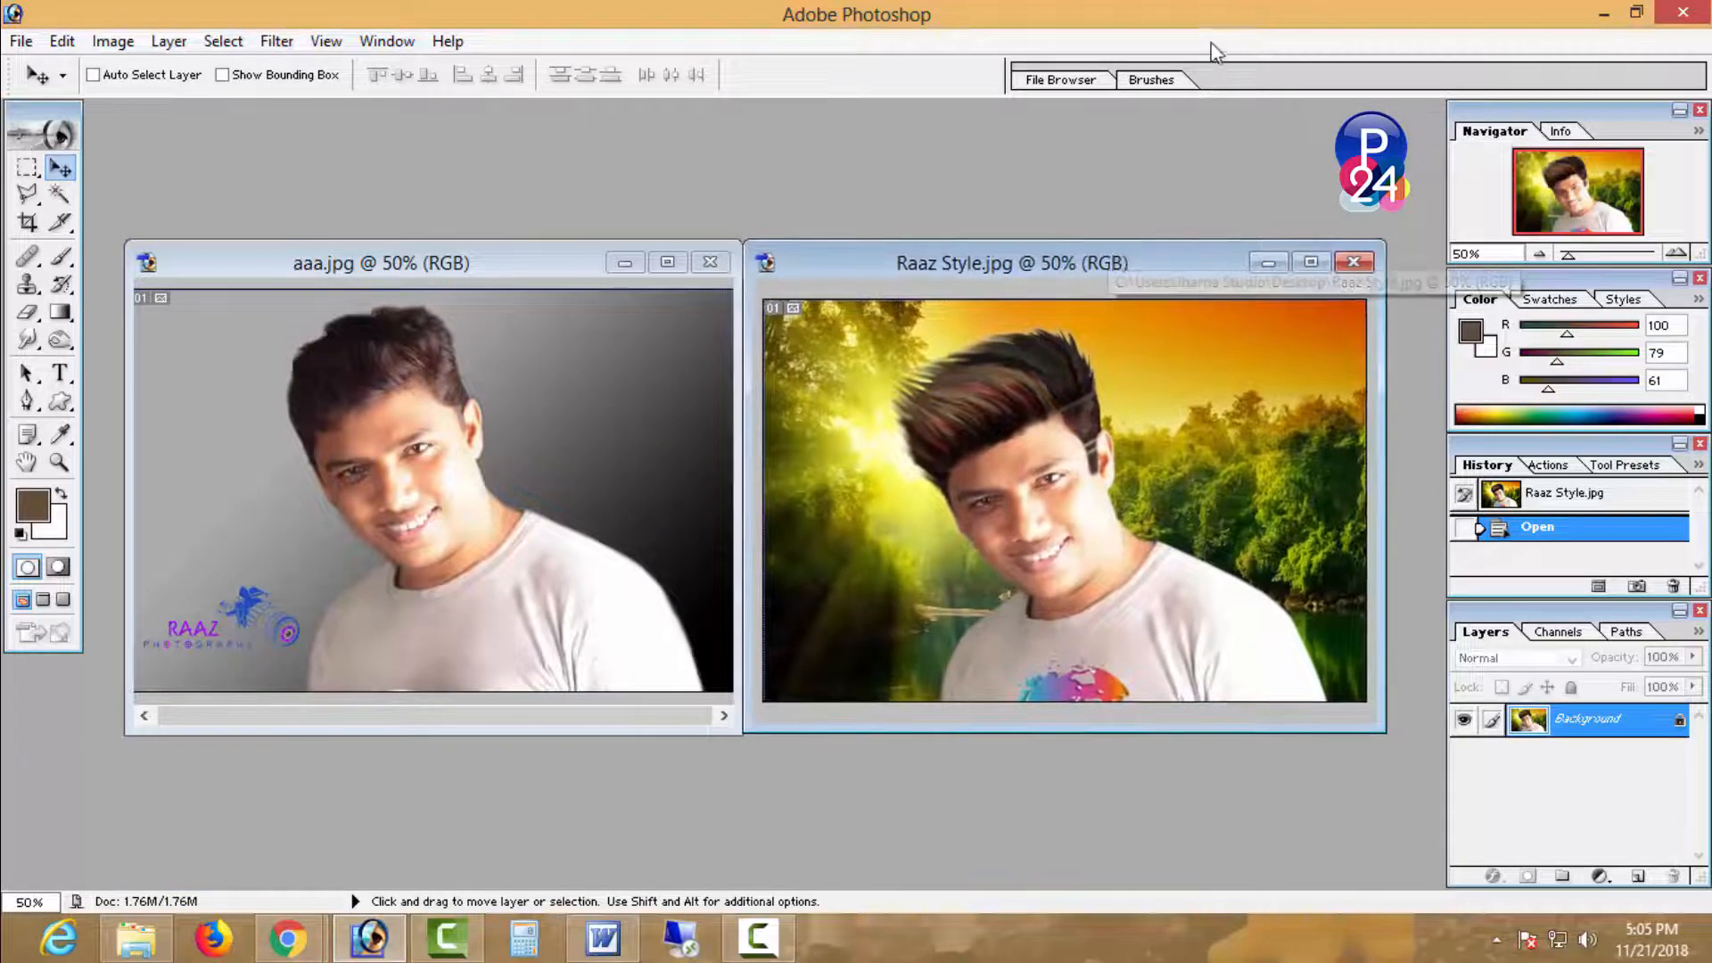